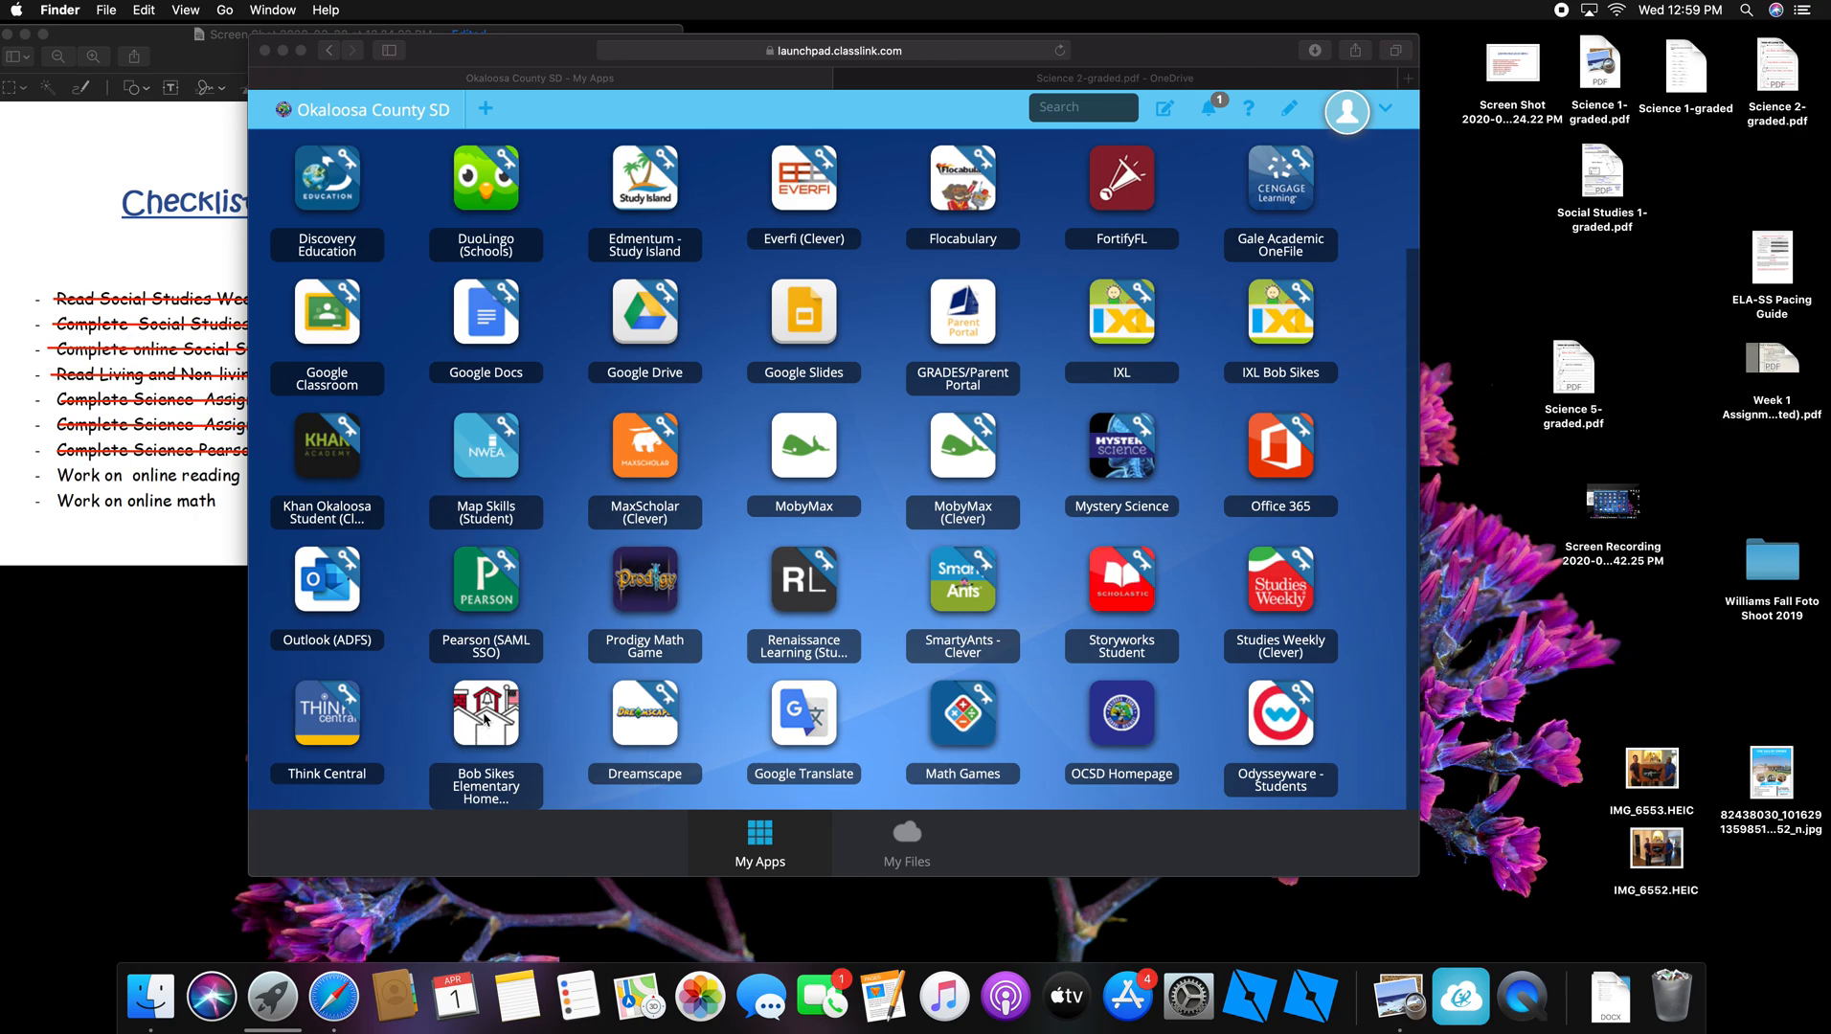
Step: Launch the Bob Sikes Elementary Homepage tile from ClassLink My Apps in Safari
left_click(487, 716)
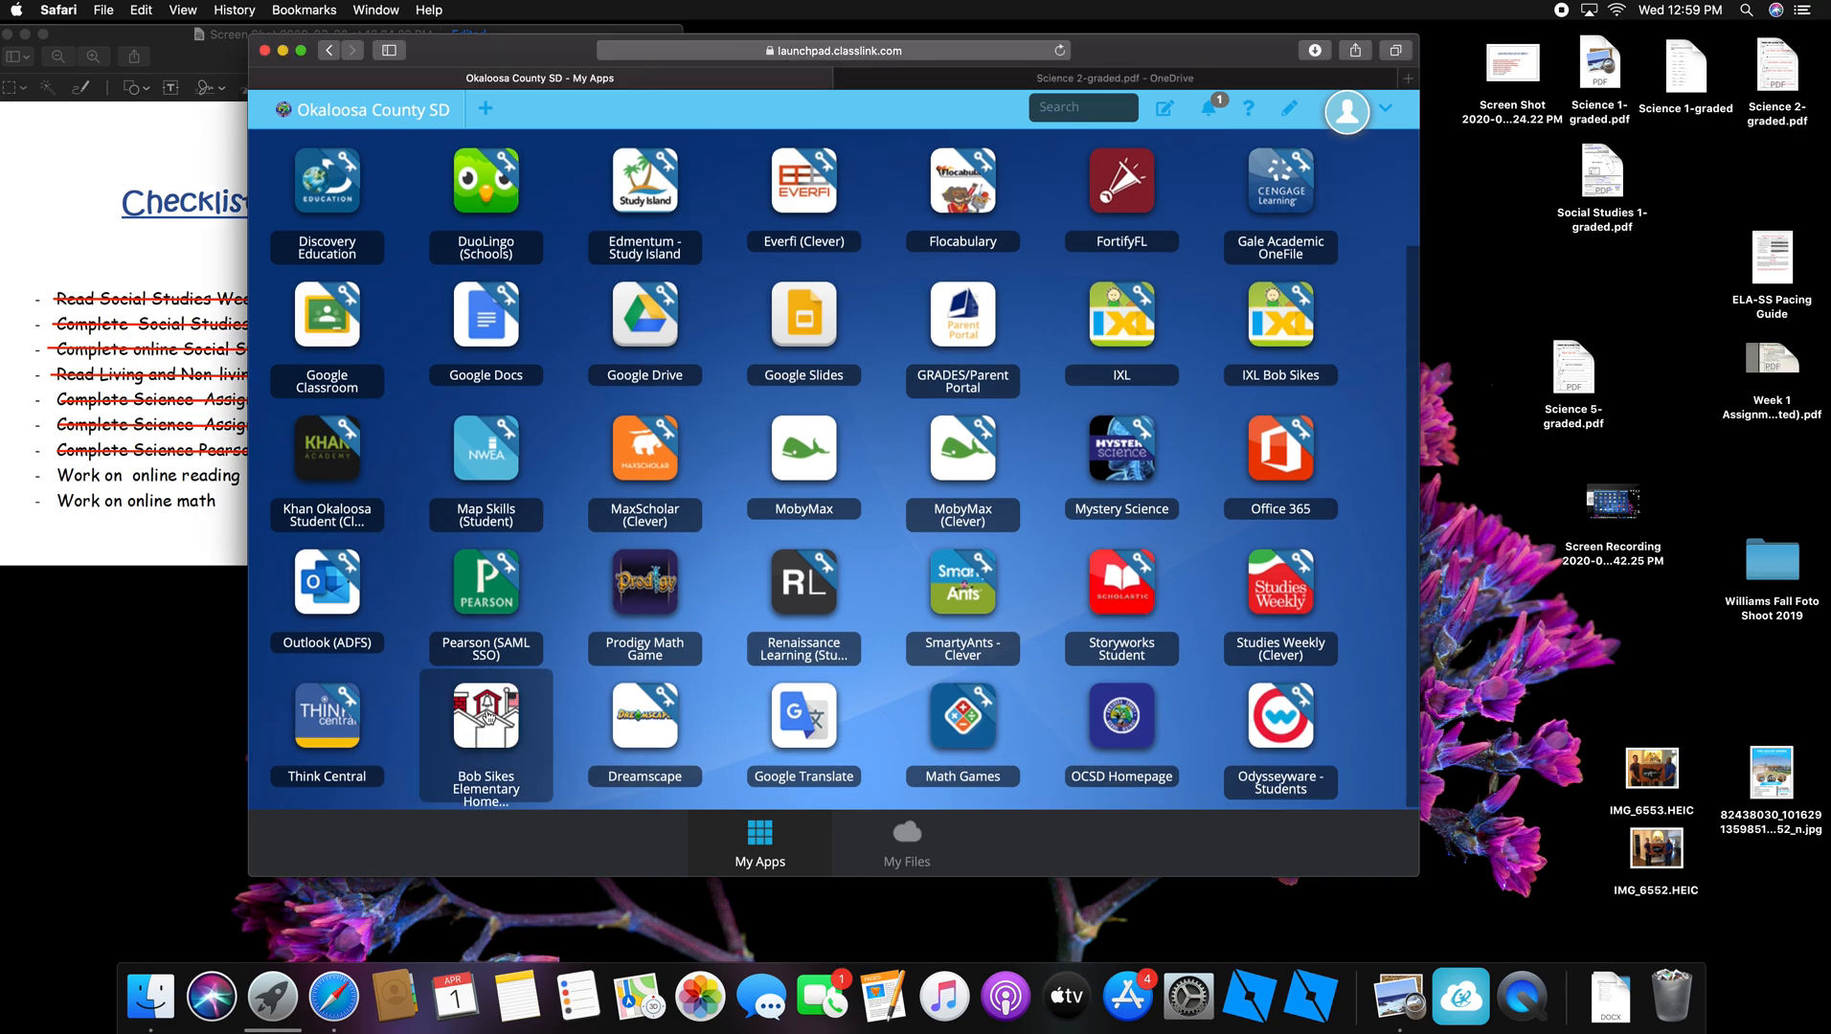
left_click(487, 716)
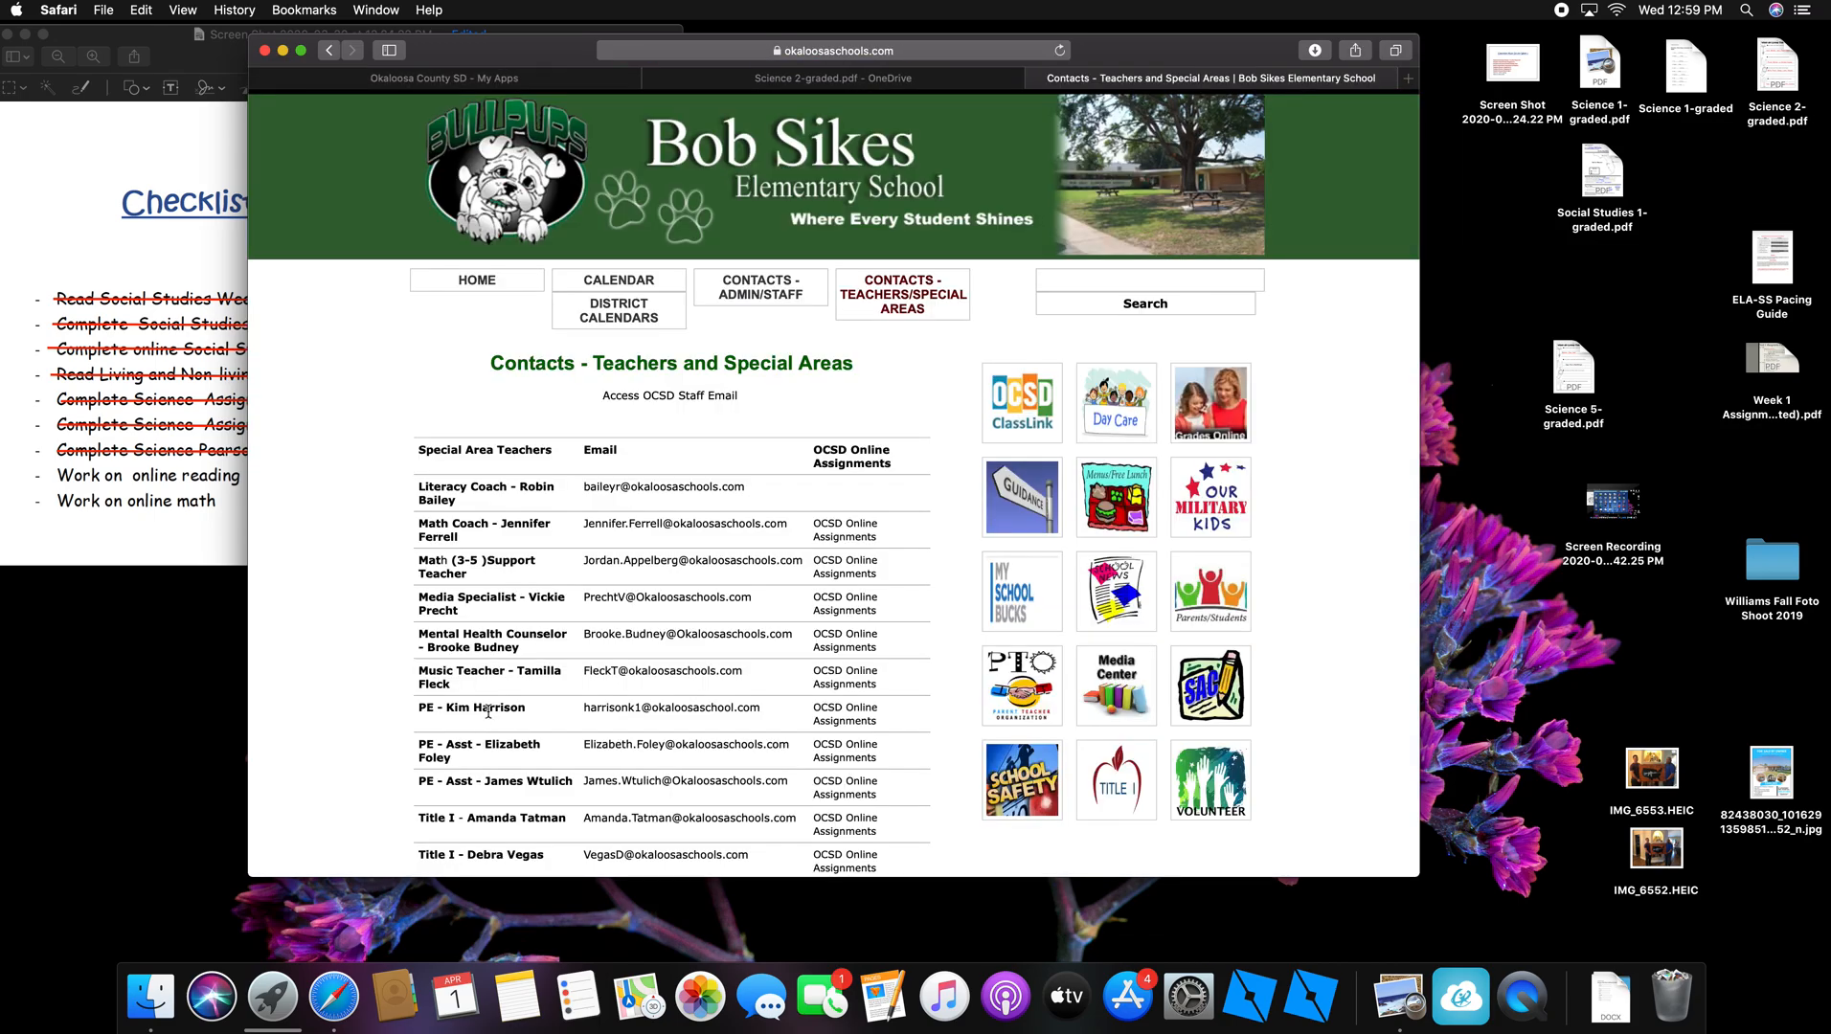
Step: Go to the First Grade Teachers table and follow a teacher's OCSD Online Assignments link
scroll(380, 683, "down", 5)
scroll(380, 684, "down", 15)
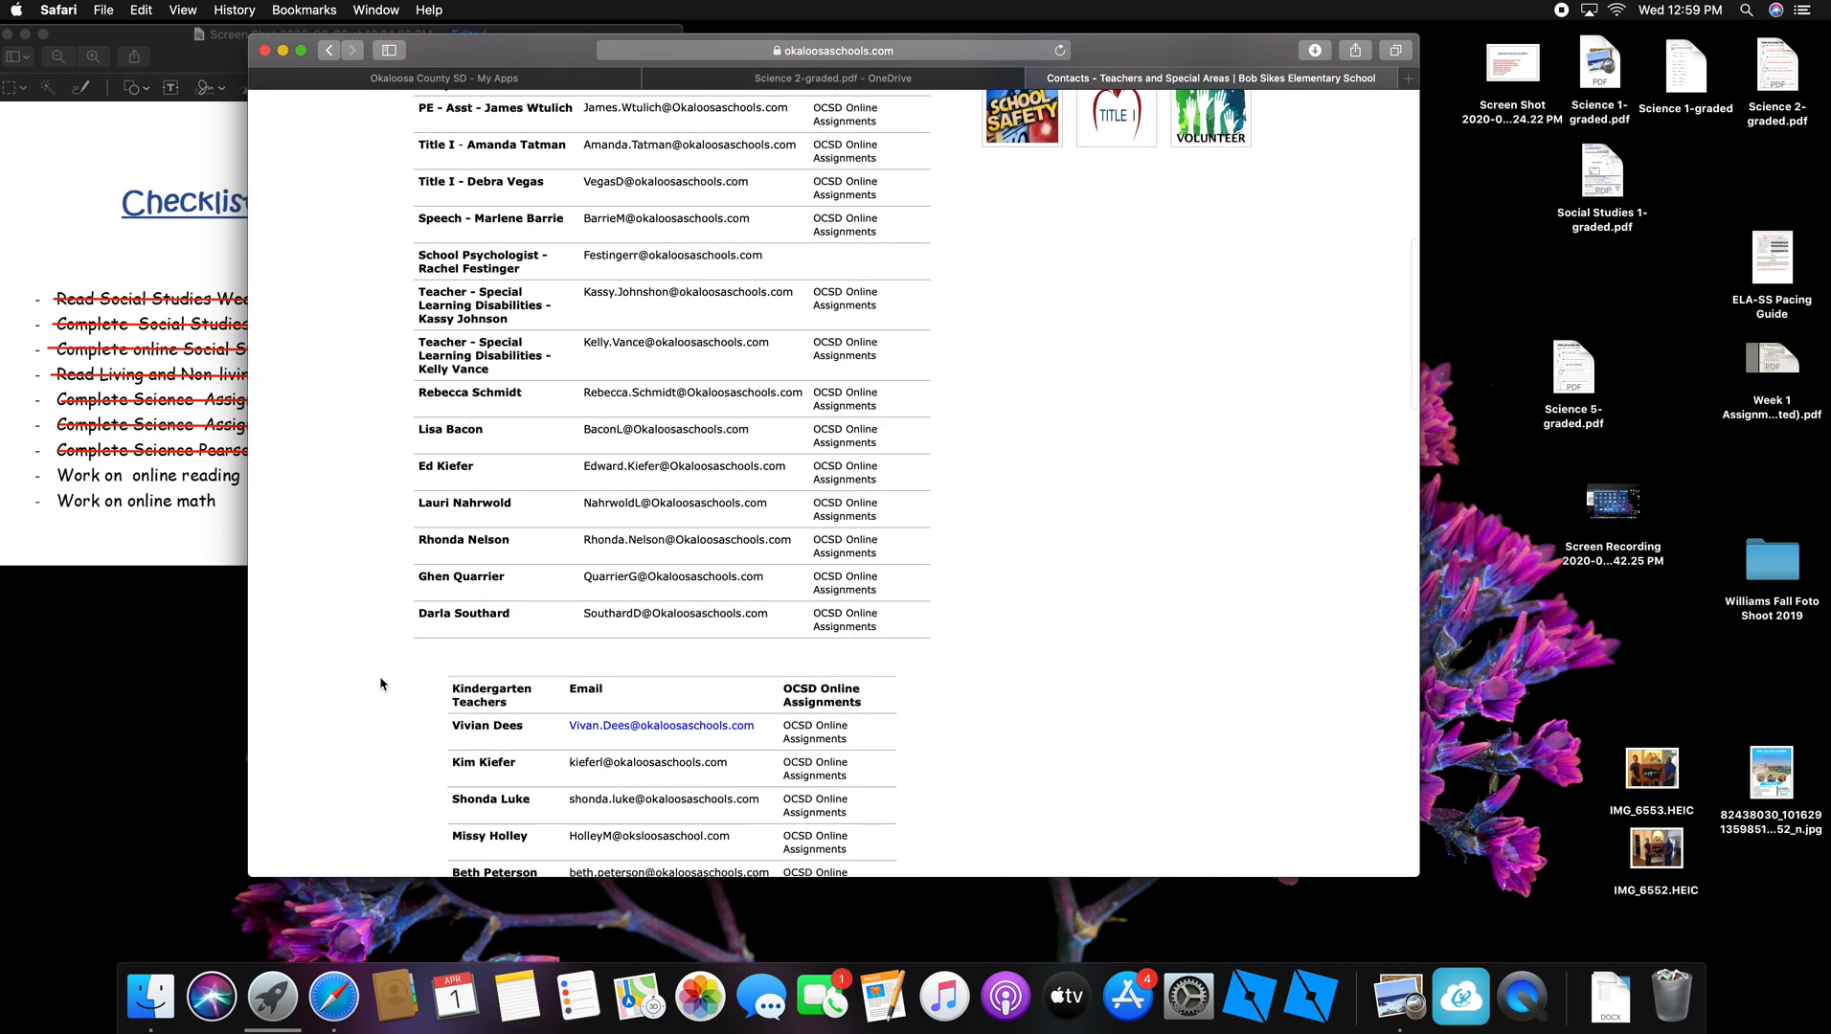
scroll(381, 684, "up", 2)
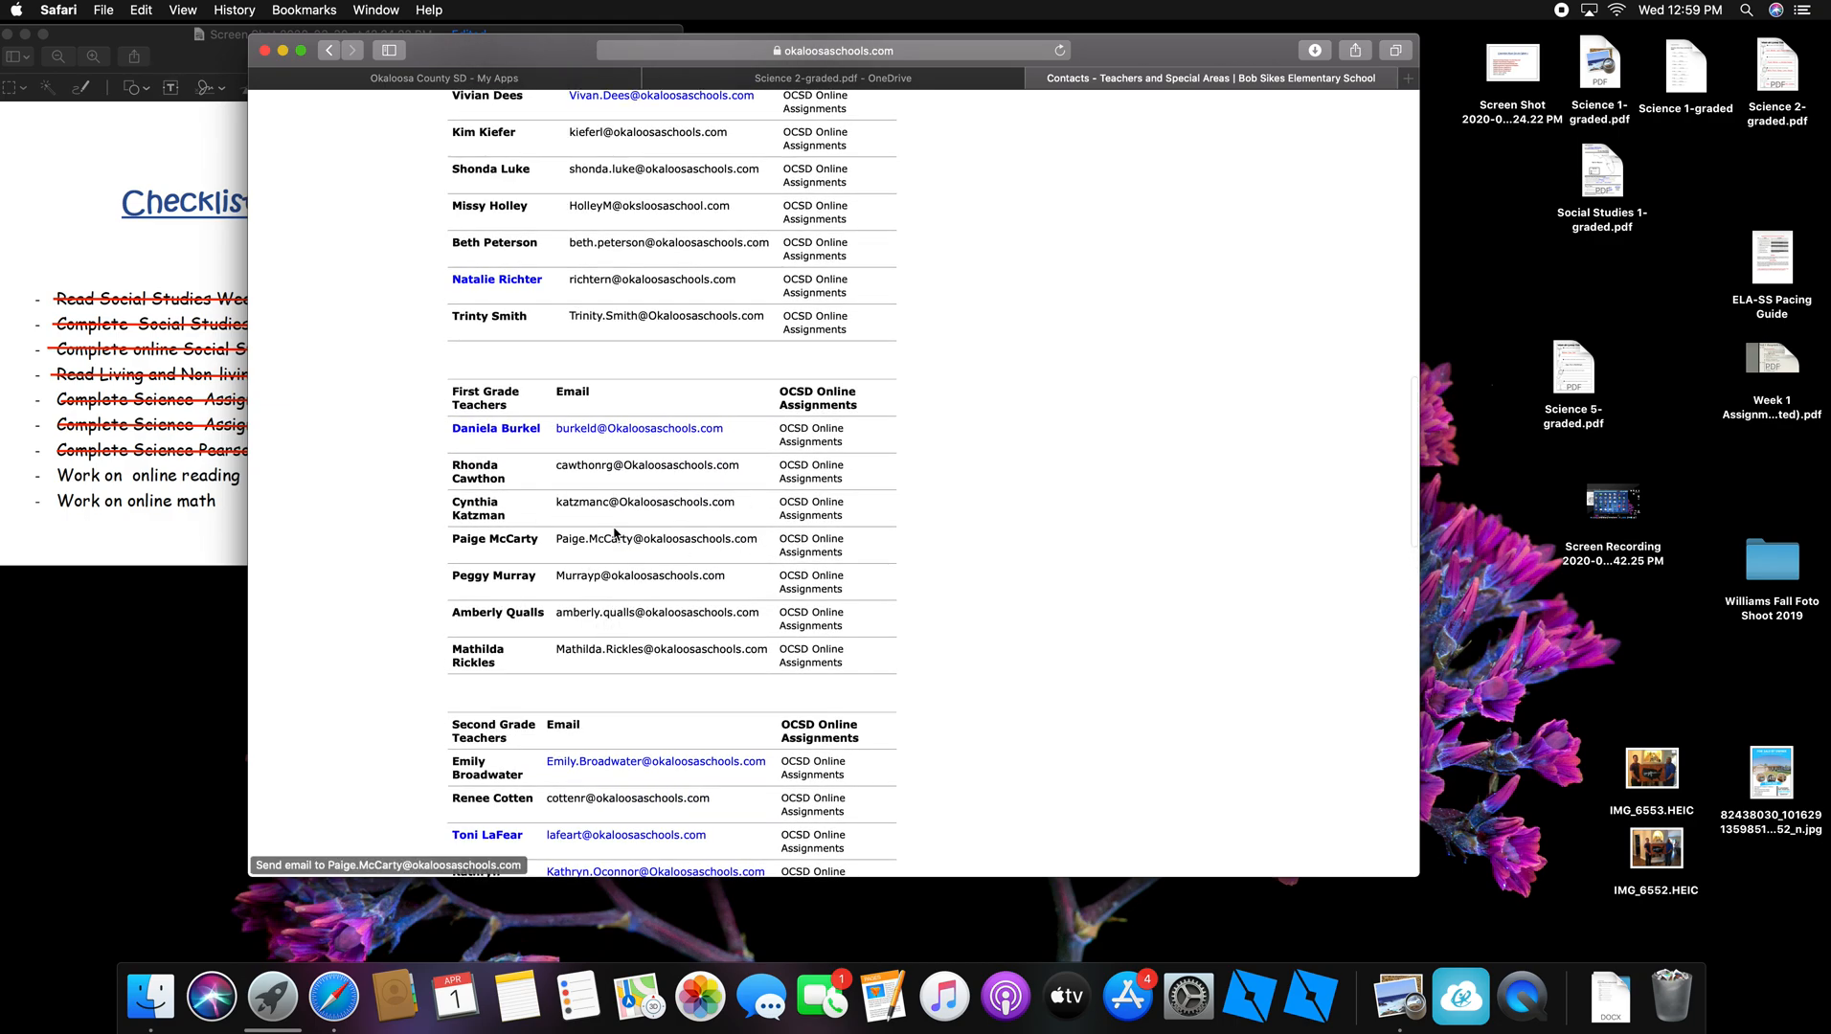
left_click(813, 545)
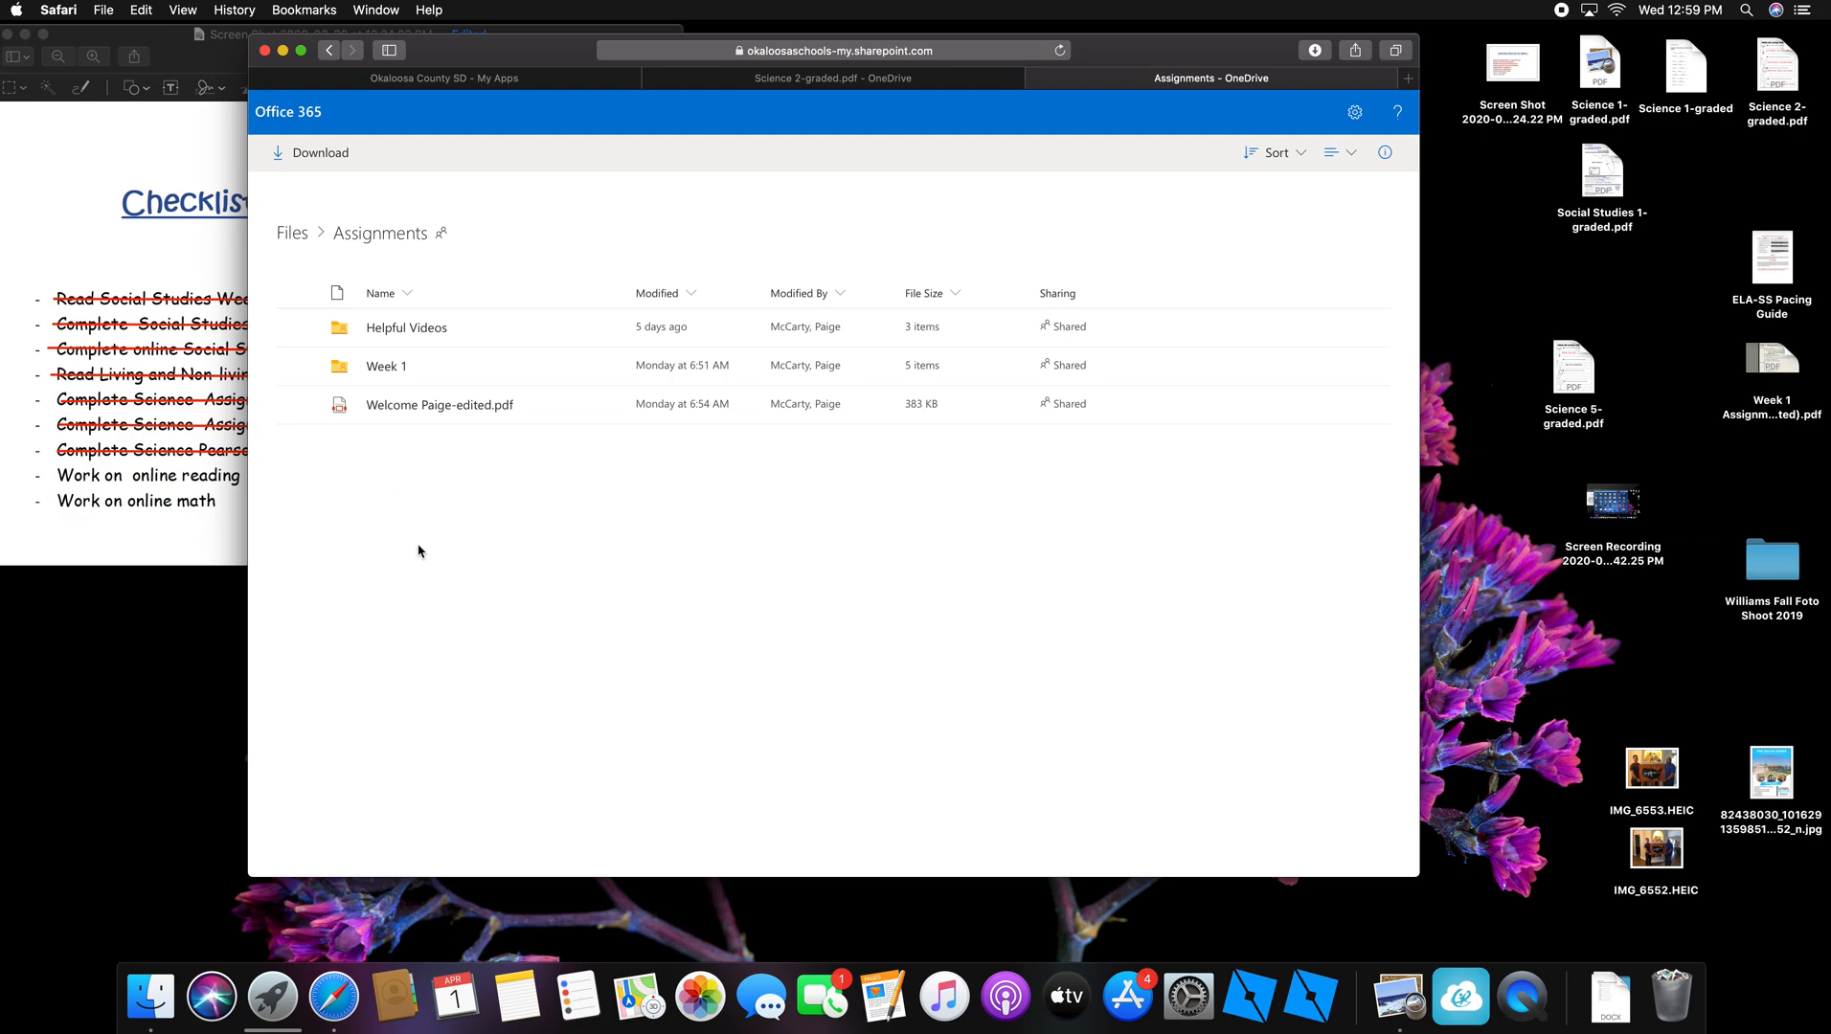
Step: Go into the Week 1 folder and download Science 1-graded.docx from Word Online
left_click(388, 369)
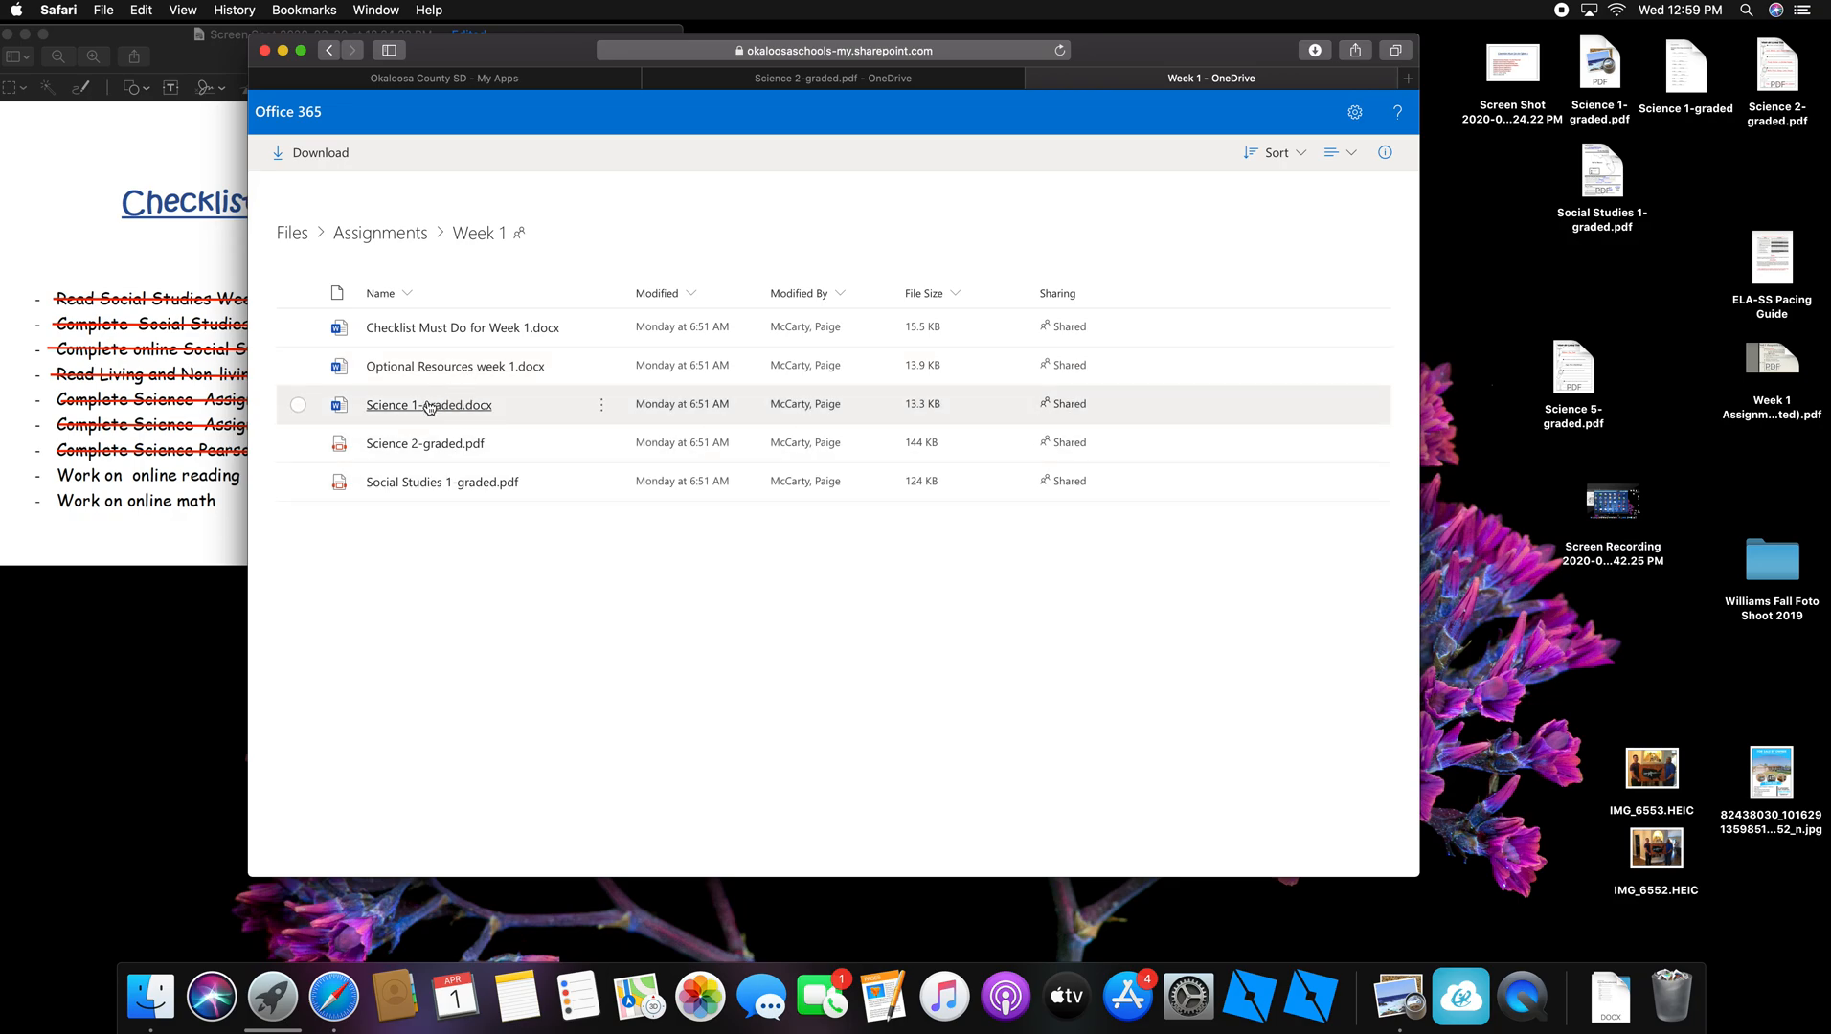
mouse_move(428, 407)
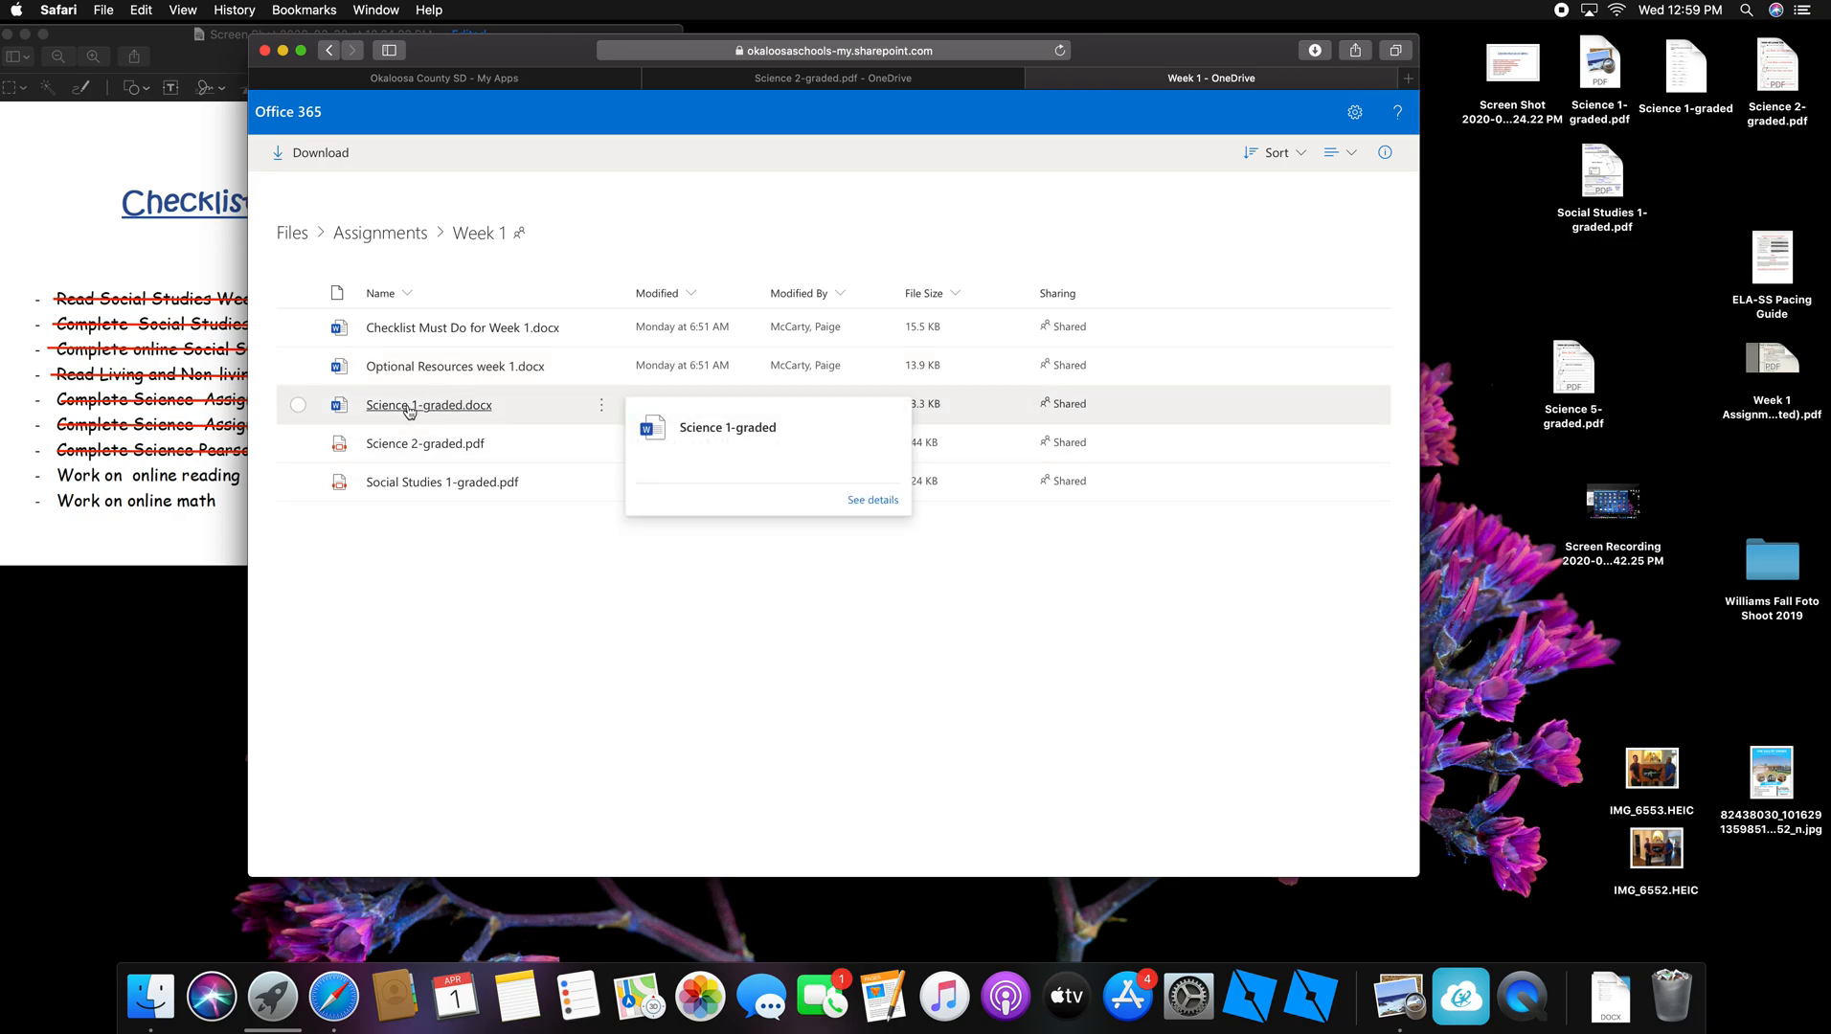
left_click(408, 409)
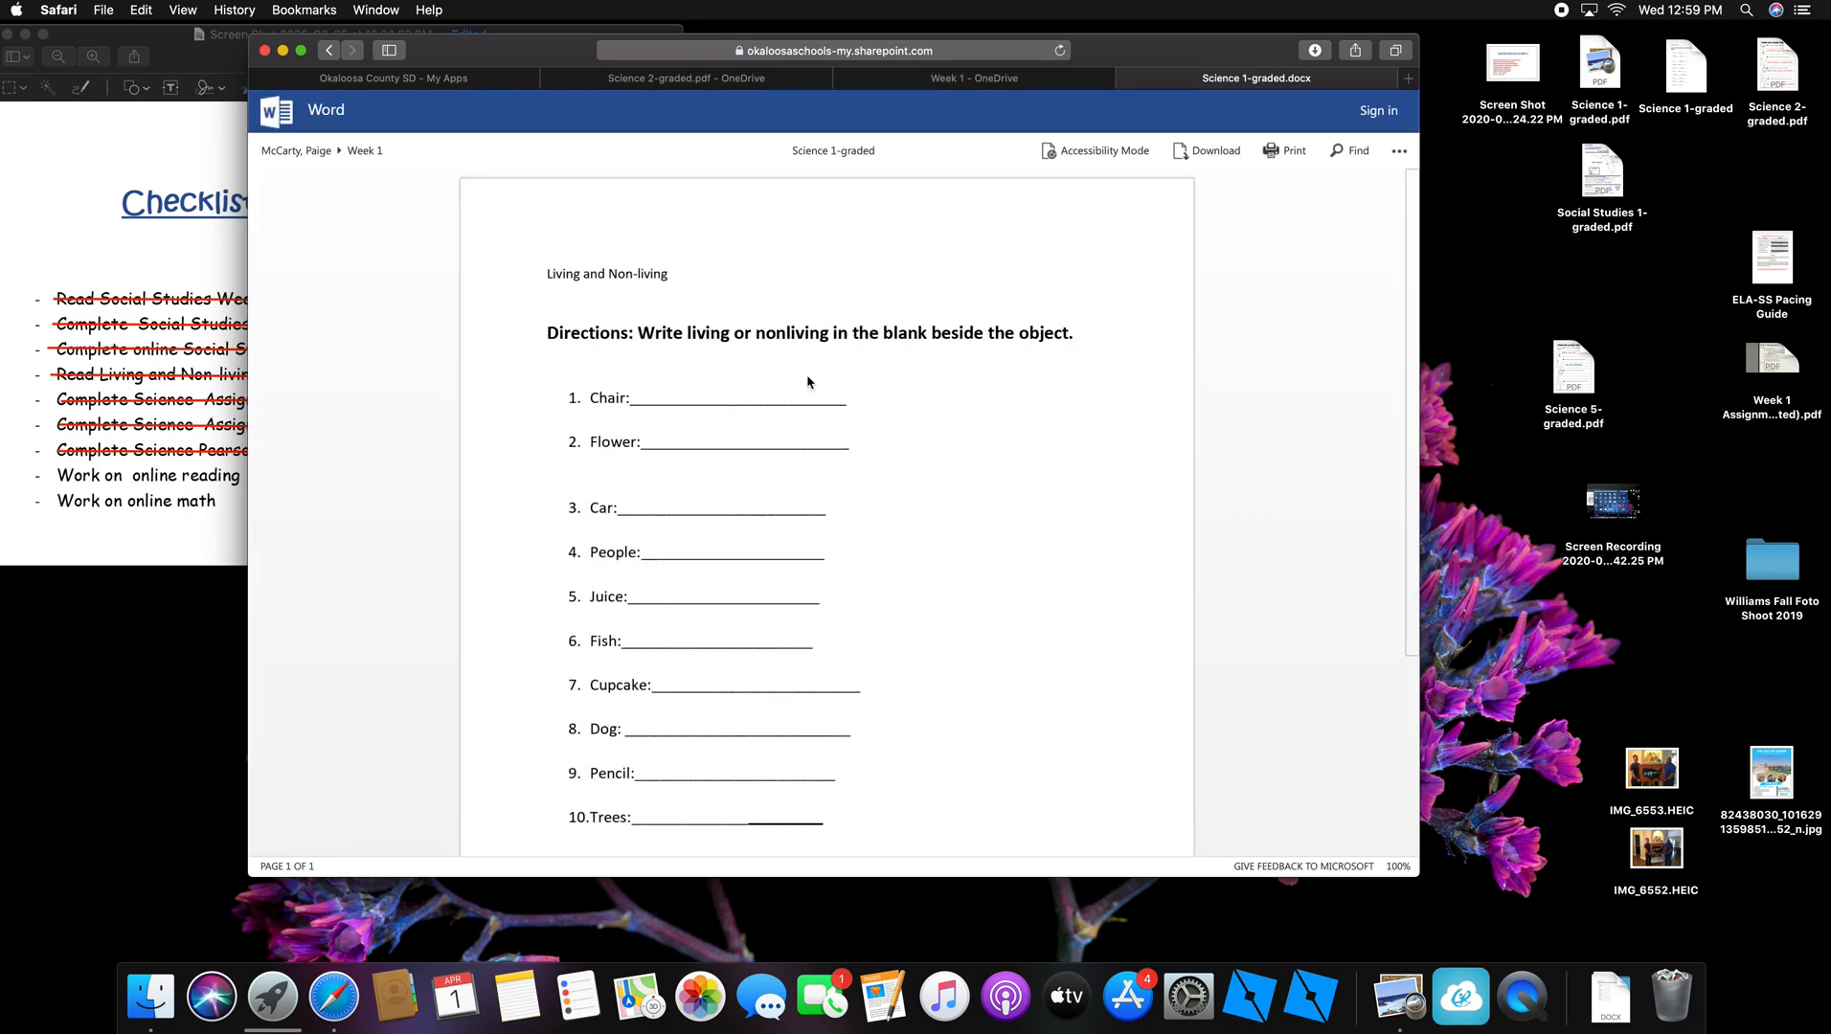
left_click(1208, 153)
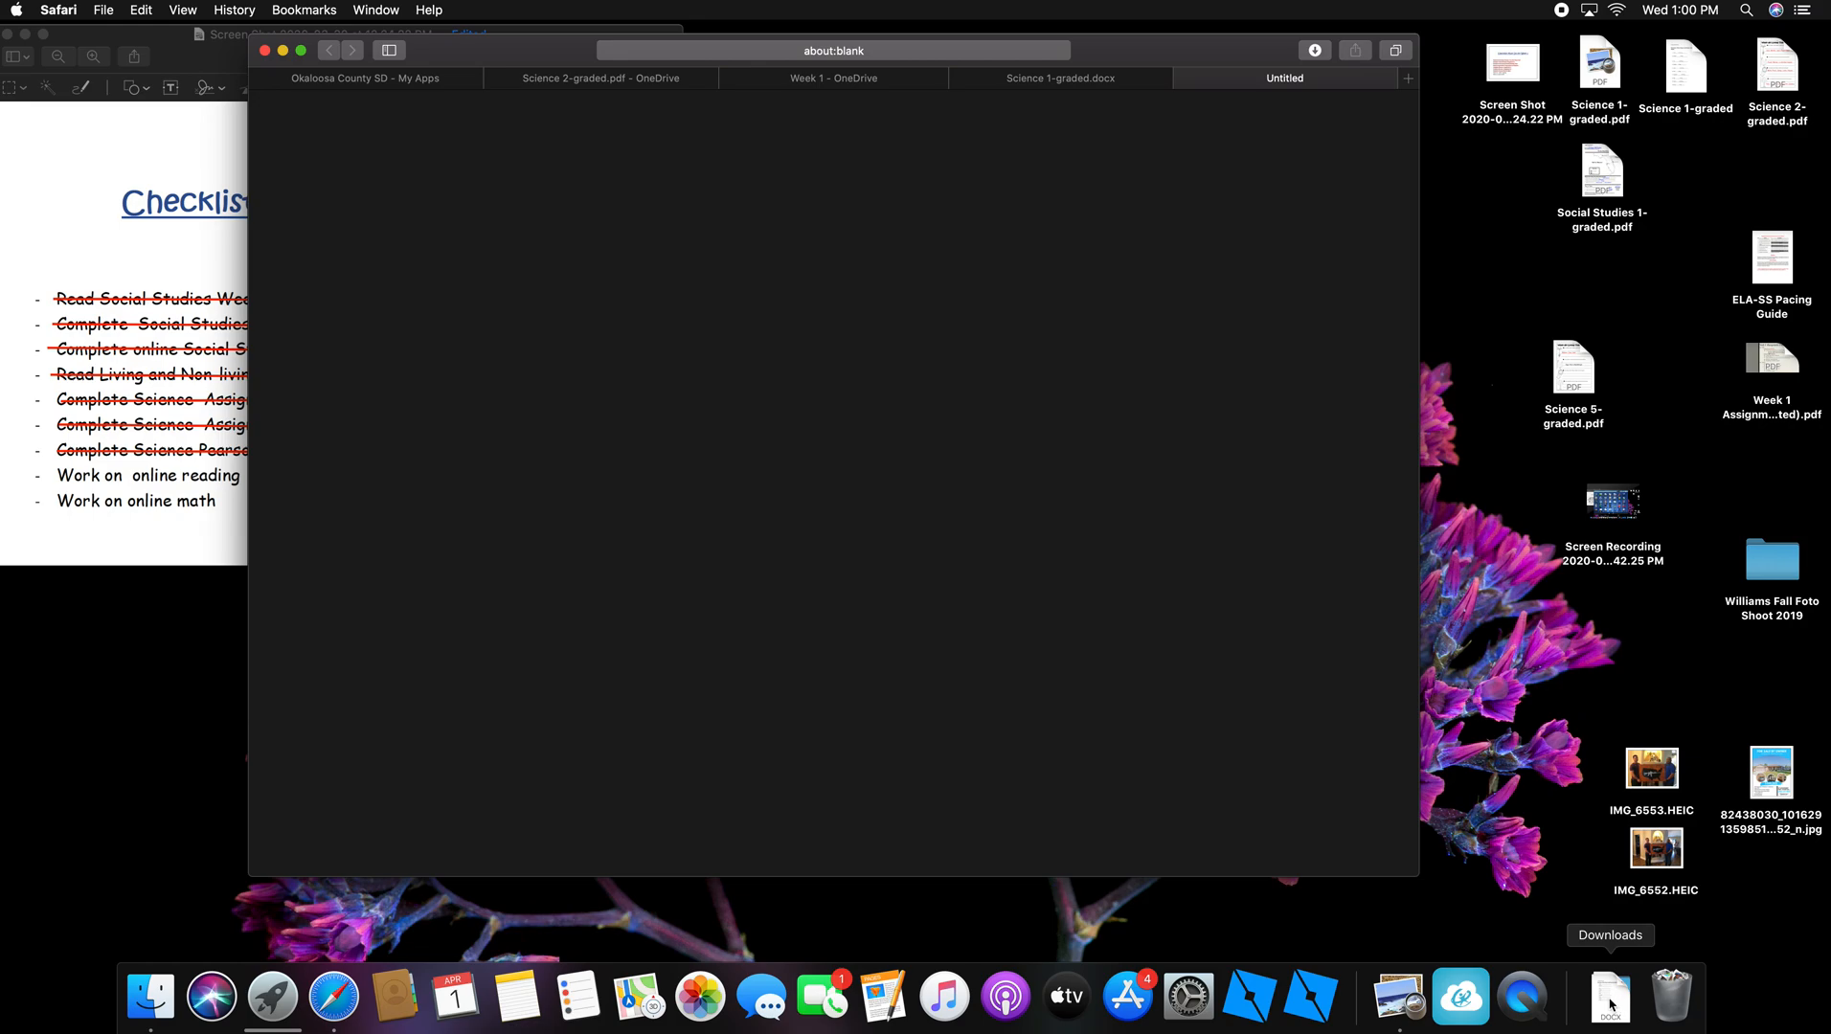
Step: Open the downloaded Science 1-graded.docx in Pages and answer 'nonliving' for Chair
left_click(1609, 1003)
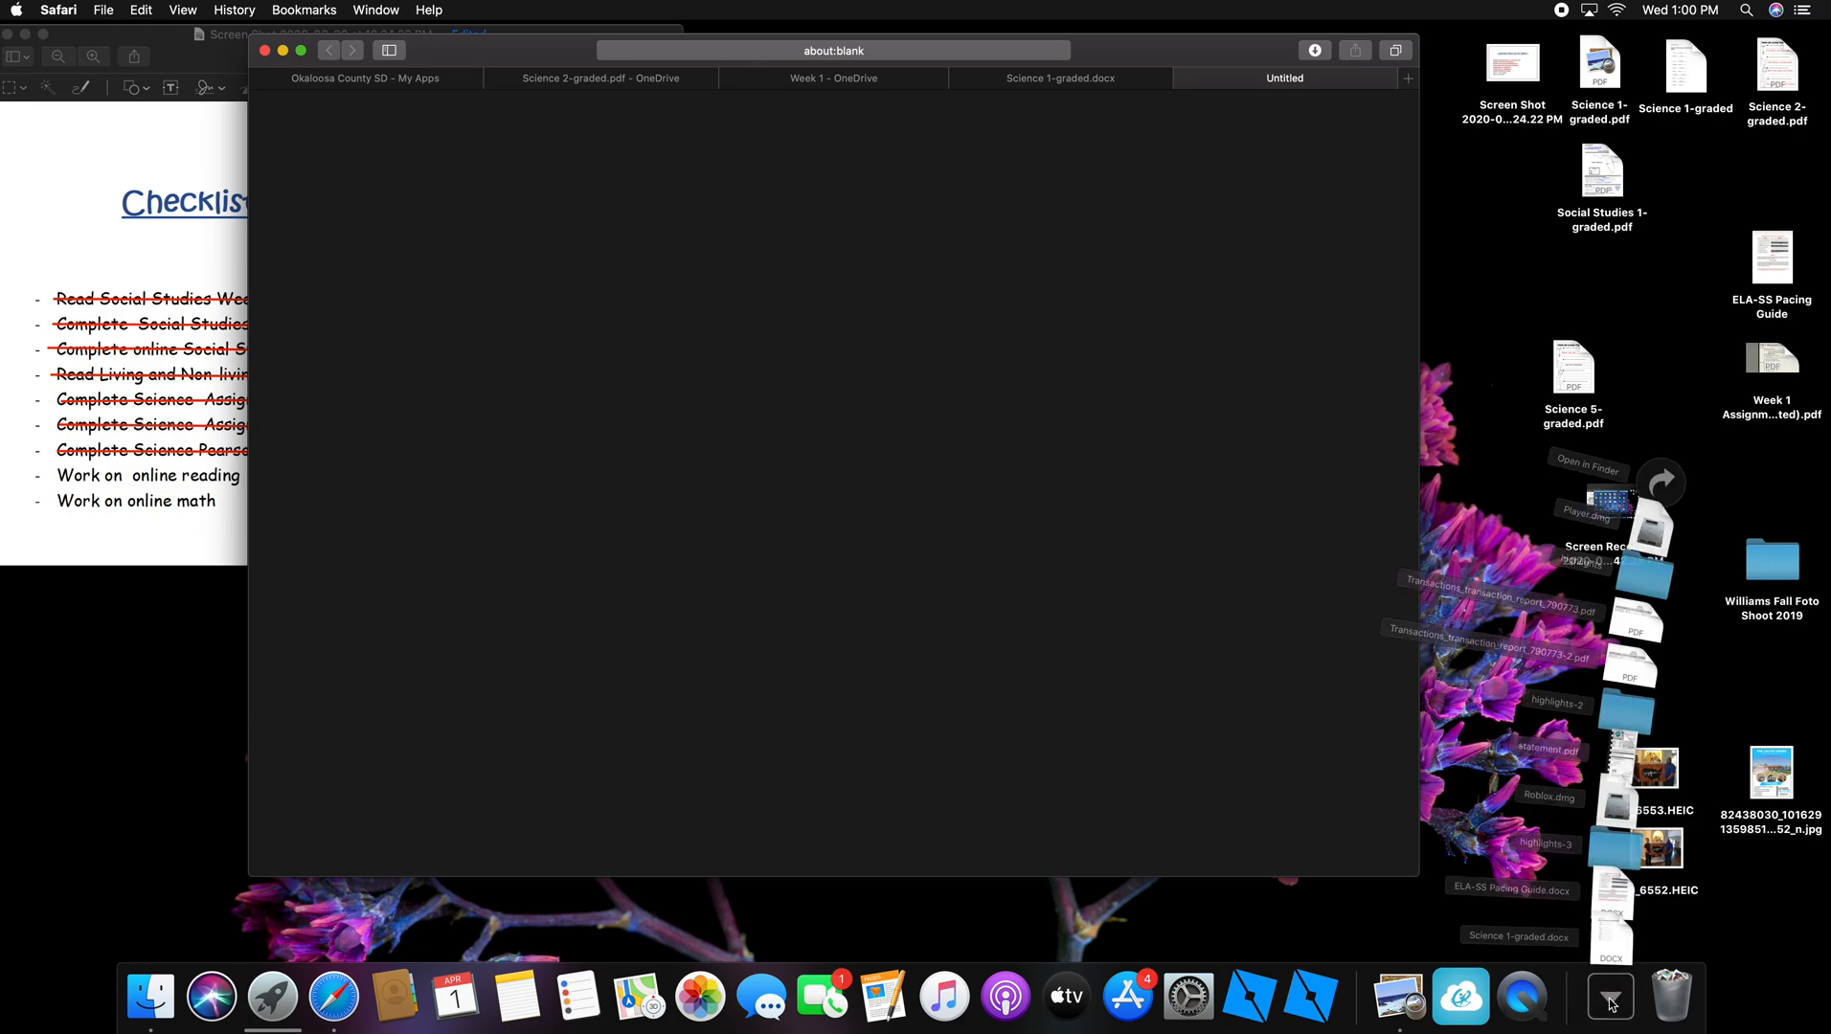
left_click(1610, 929)
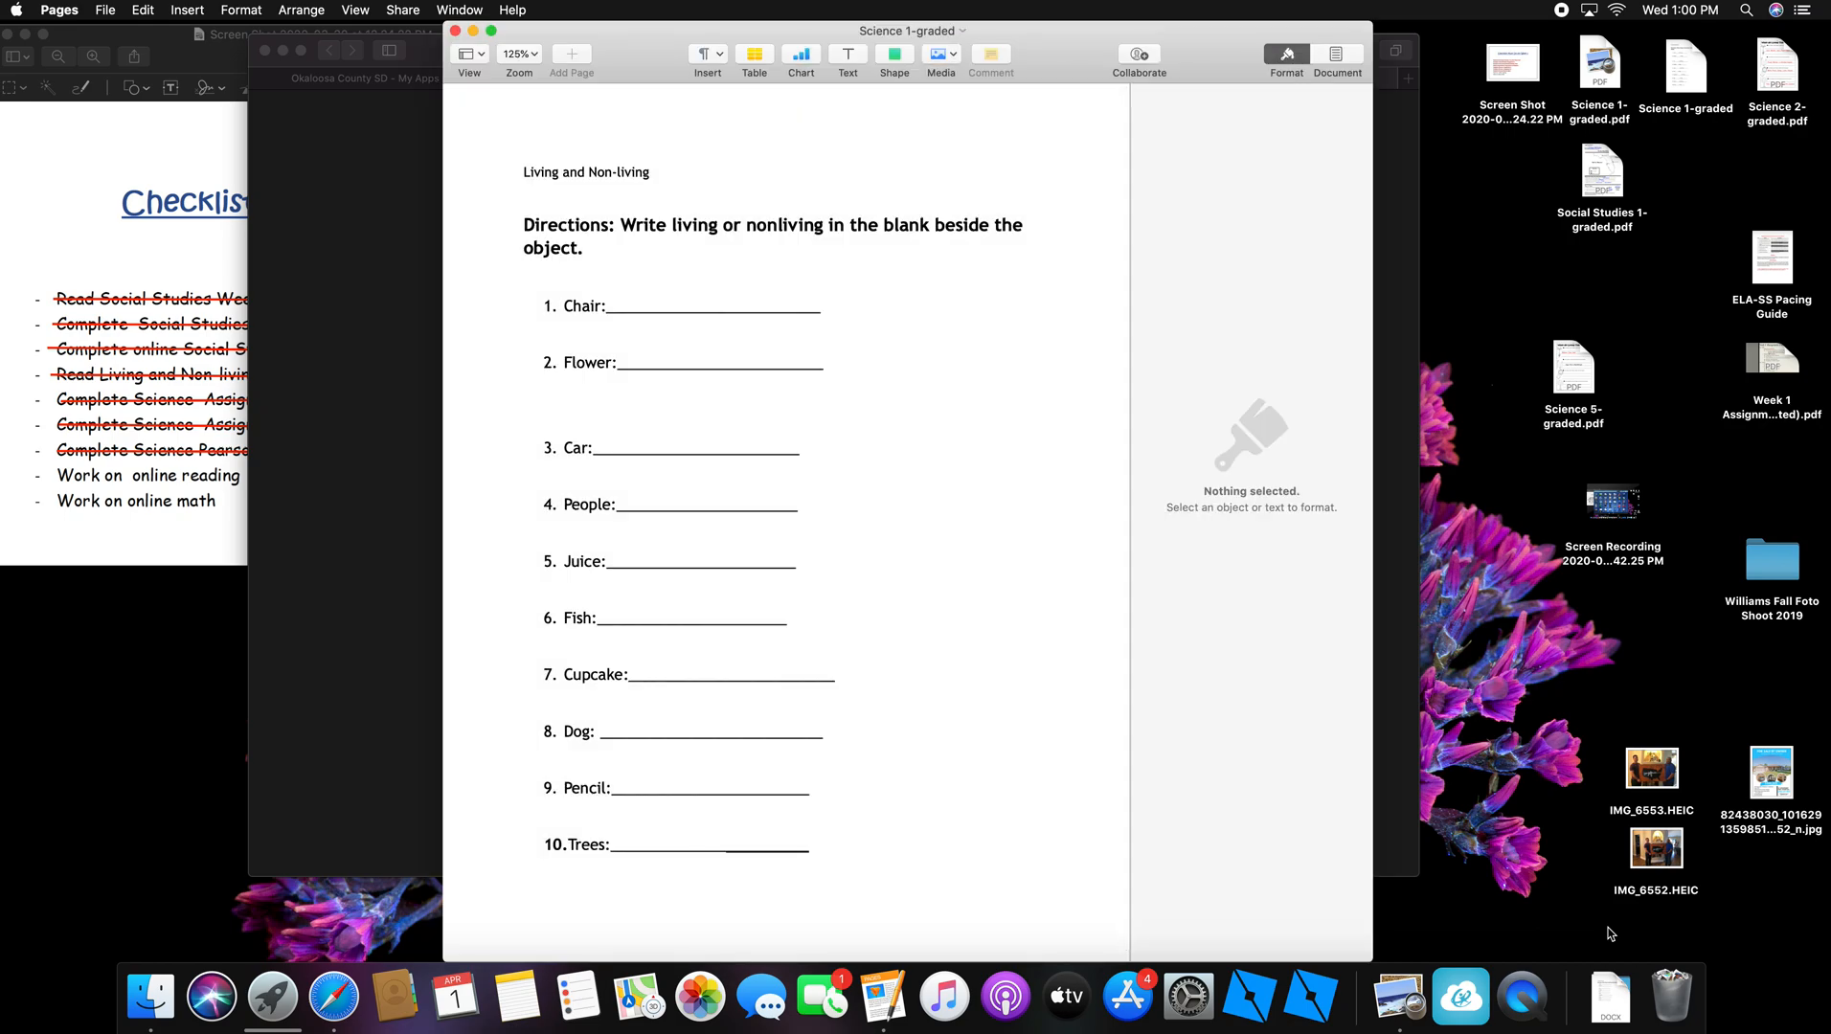
left_click(668, 308)
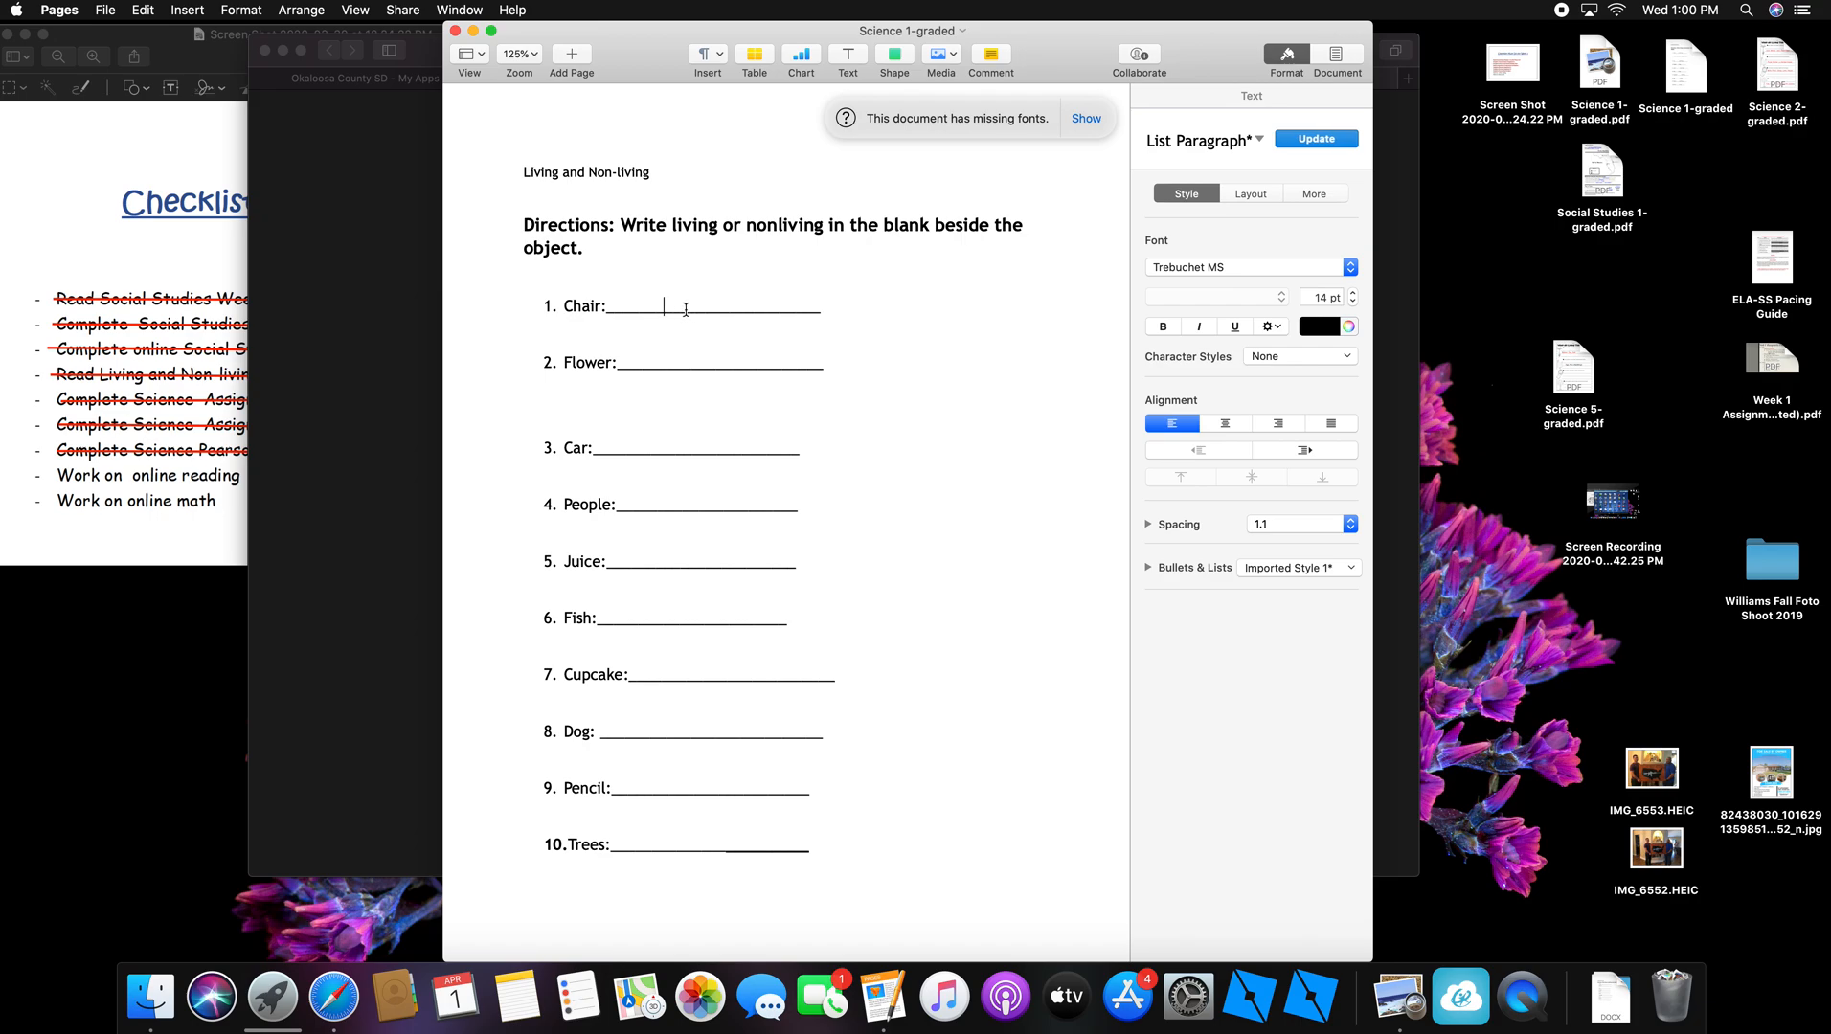
type("jfkhjkhjkh")
key("BackSpace")
key("BackSpace")
key("BackSpace")
key("BackSpace")
key("BackSpace")
key("BackSpace")
key("BackSpace")
key("BackSpace")
key("BackSpace")
key("BackSpace")
type("nonliving")
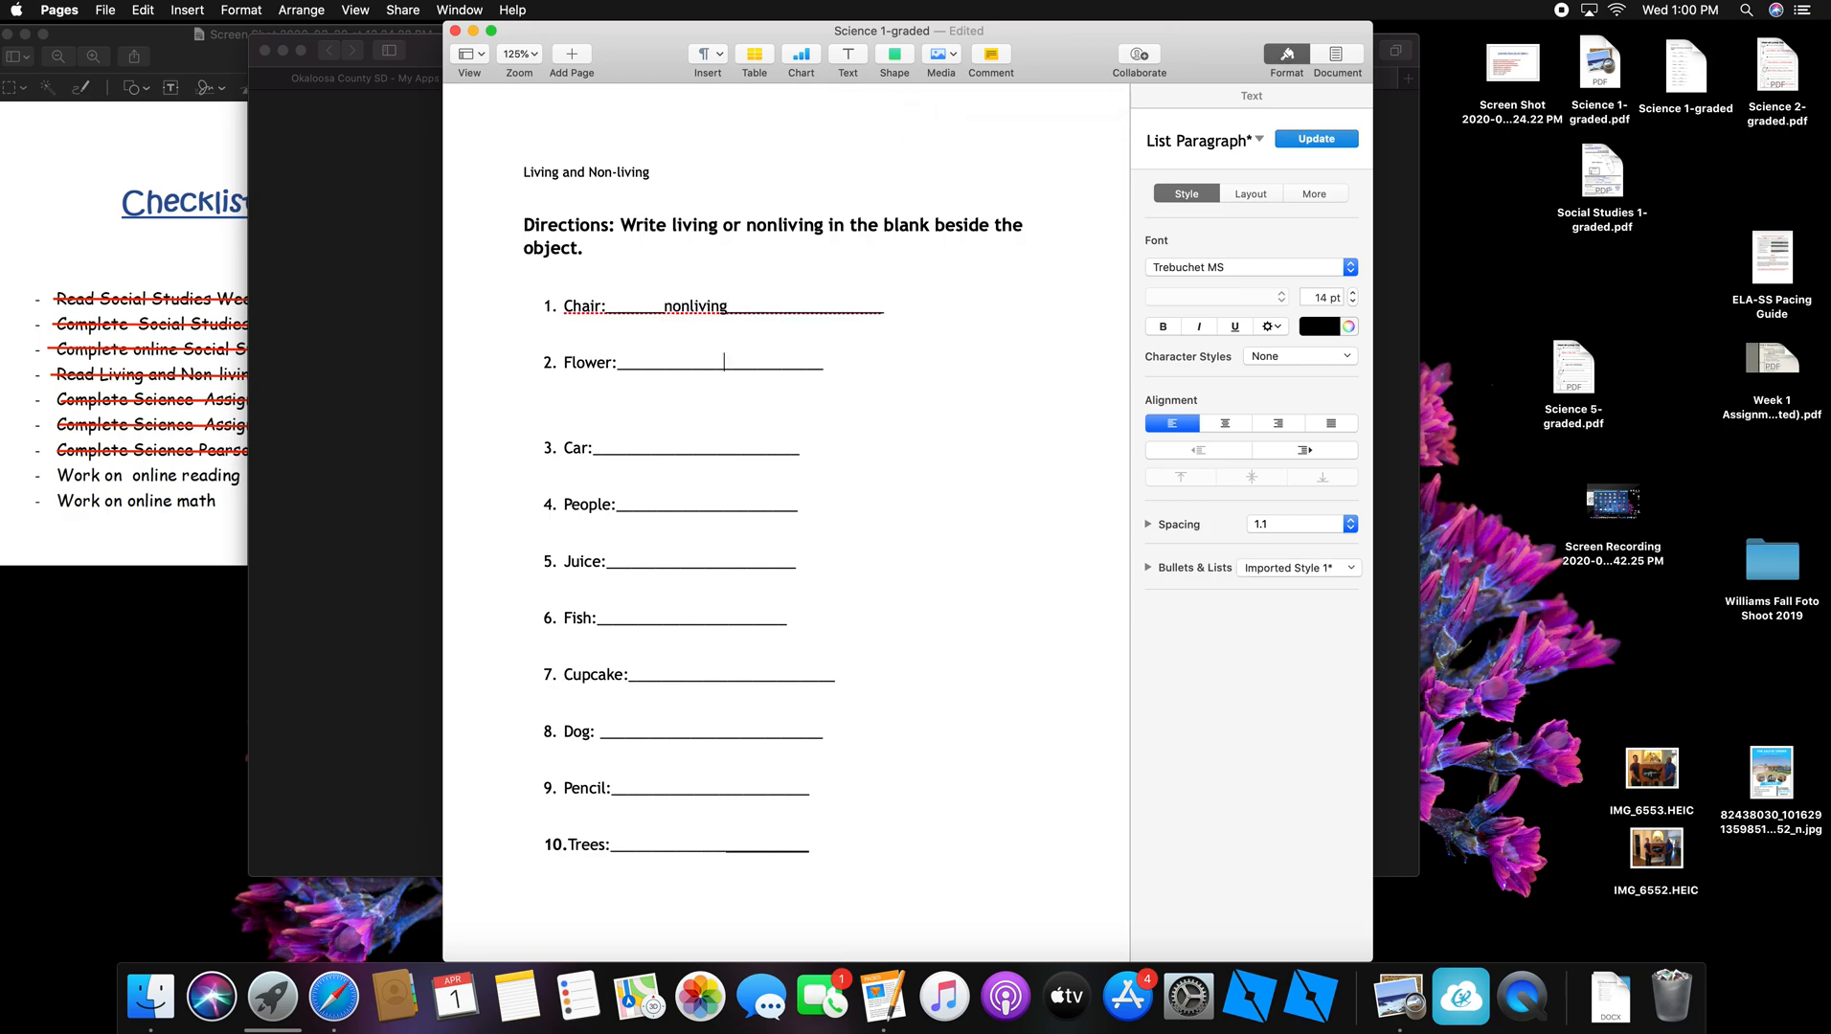
Step: Answer 'living' for Flower and trim the extra underscores on both answer lines
left_click(728, 362)
type("living")
left_click(684, 363)
key("BackSpace")
key("BackSpace")
key("BackSpace")
key("BackSpace")
key("BackSpace")
key("BackSpace")
left_click(859, 306)
key("BackSpace")
key("BackSpace")
key("BackSpace")
key("BackSpace")
key("BackSpace")
key("BackSpace")
key("BackSpace")
key("BackSpace")
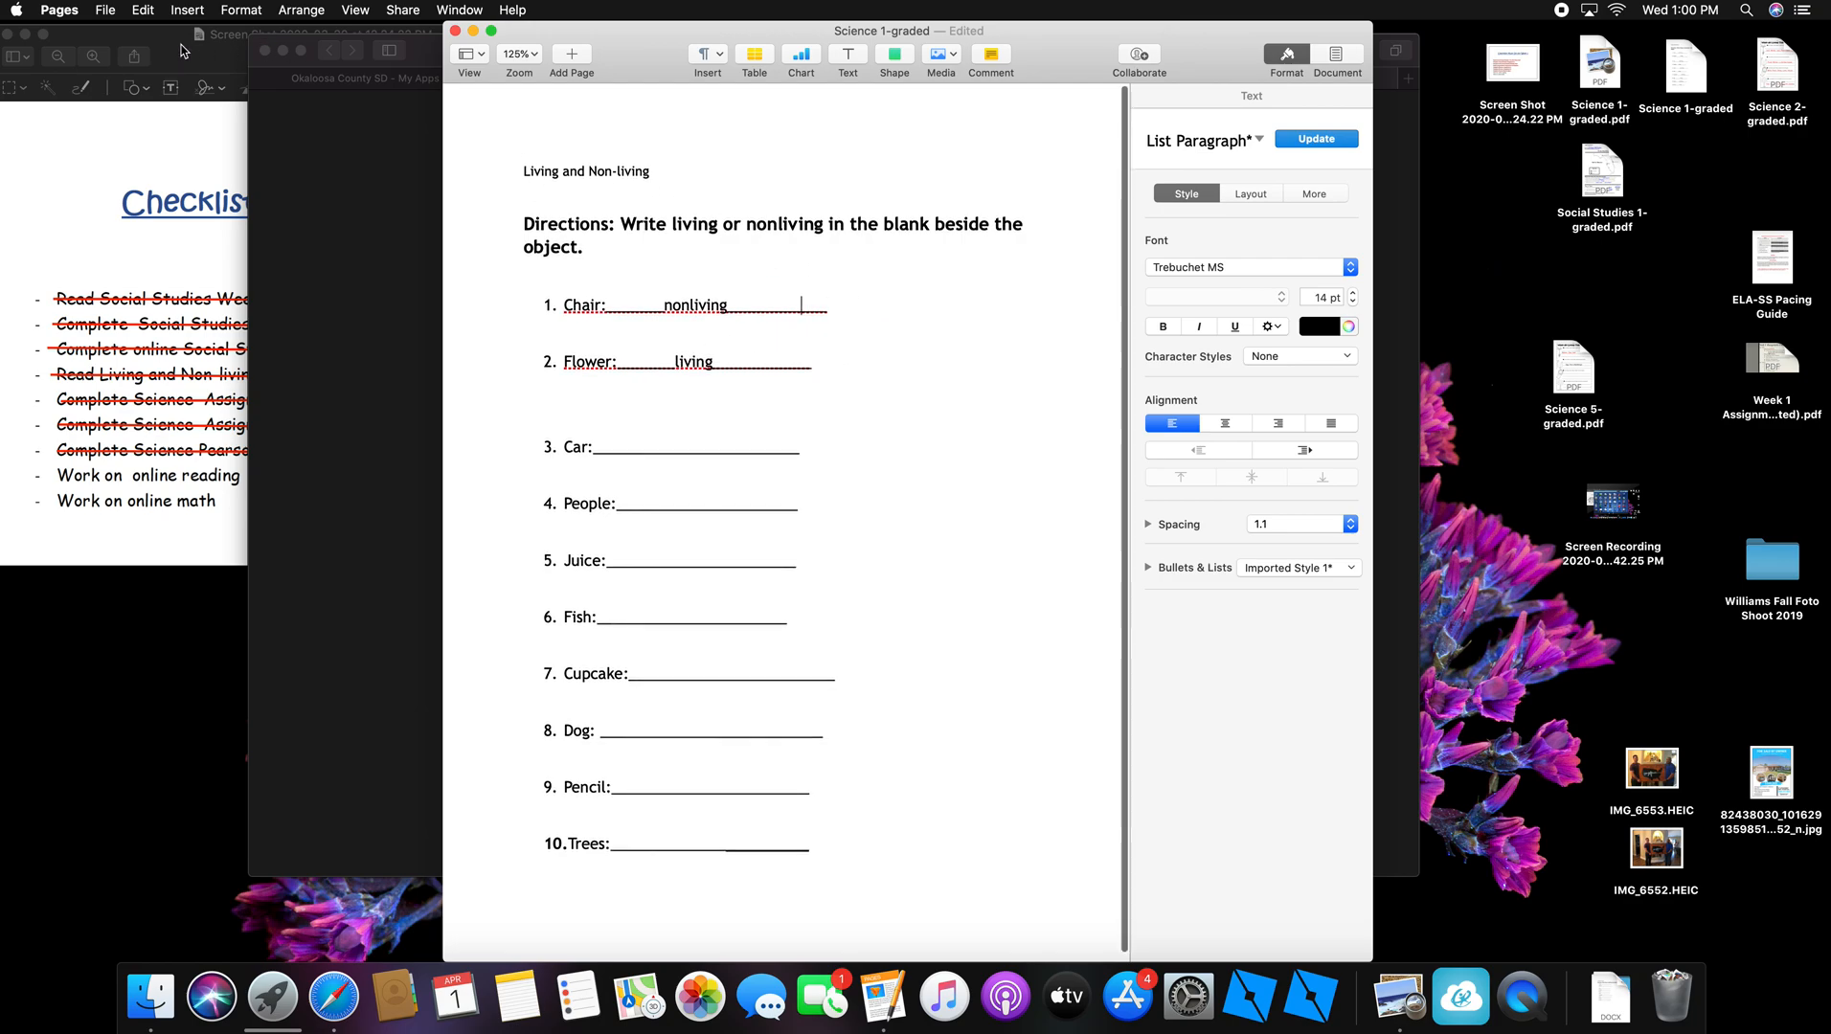
left_click(105, 11)
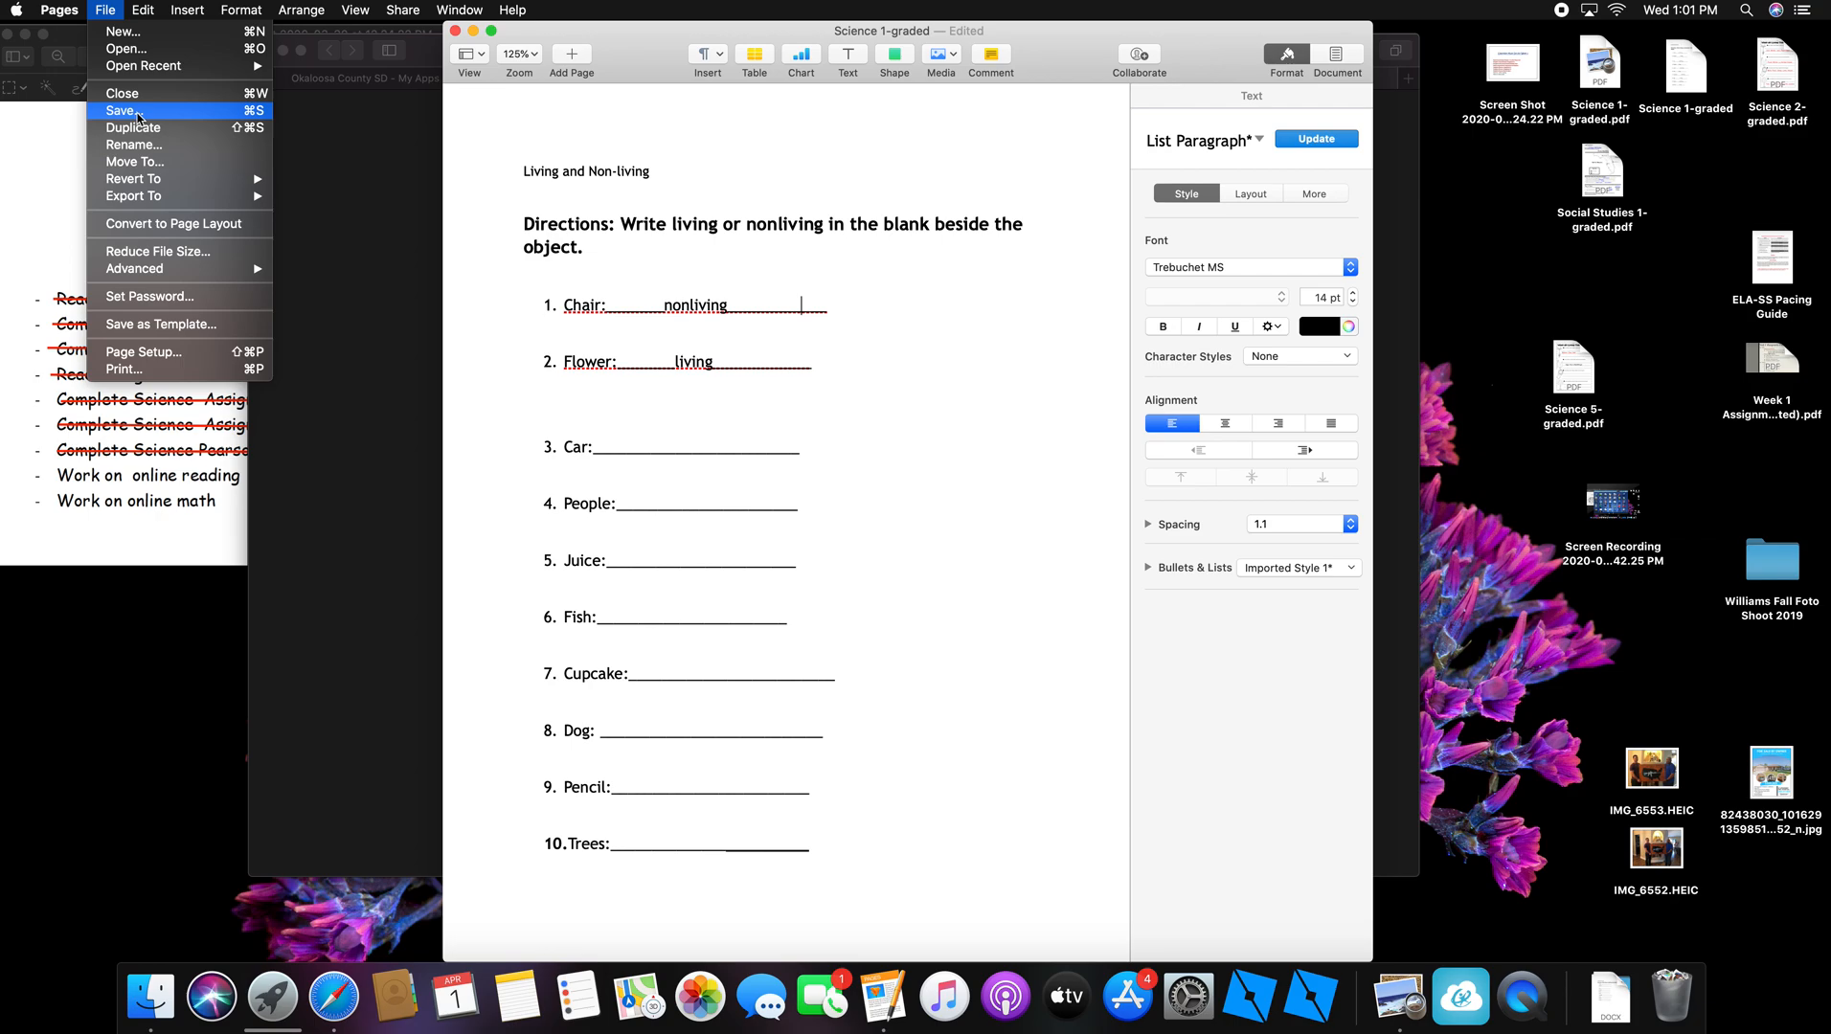
Step: Close the edited Science 1-graded document, choosing Delete instead of saving it
left_click(105, 13)
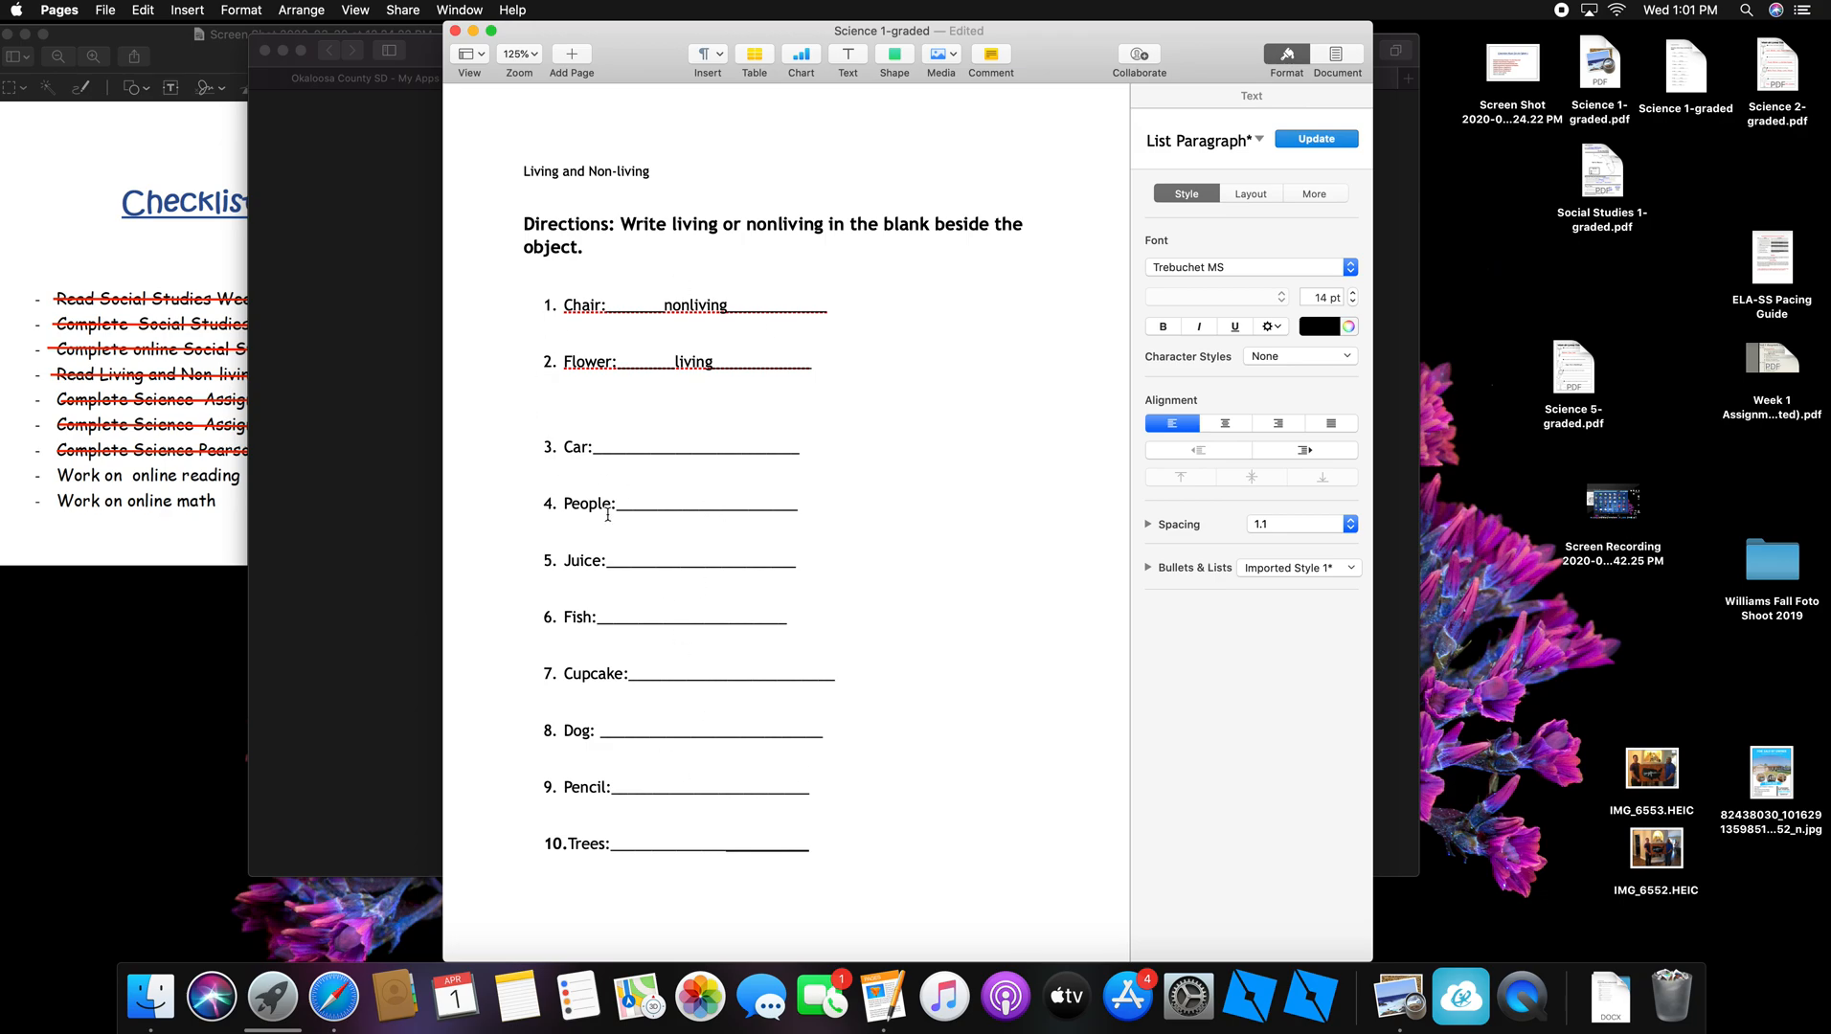
left_click(107, 12)
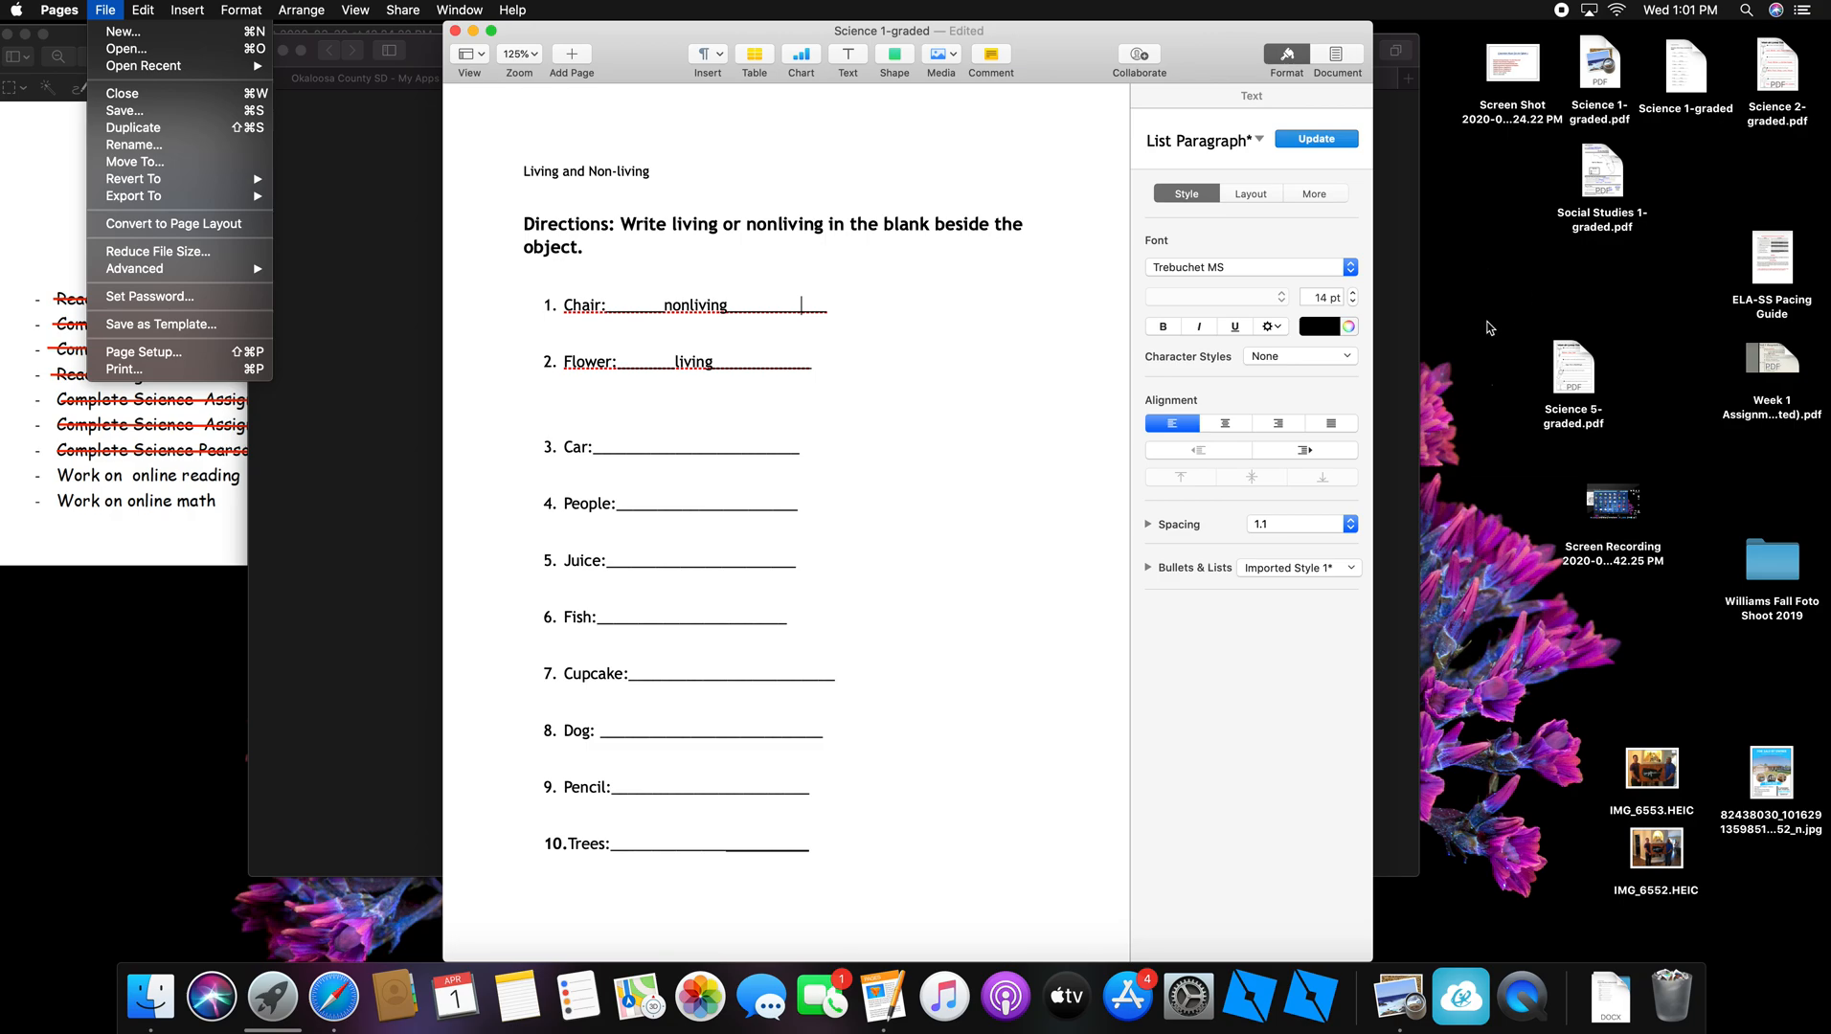
left_click(737, 21)
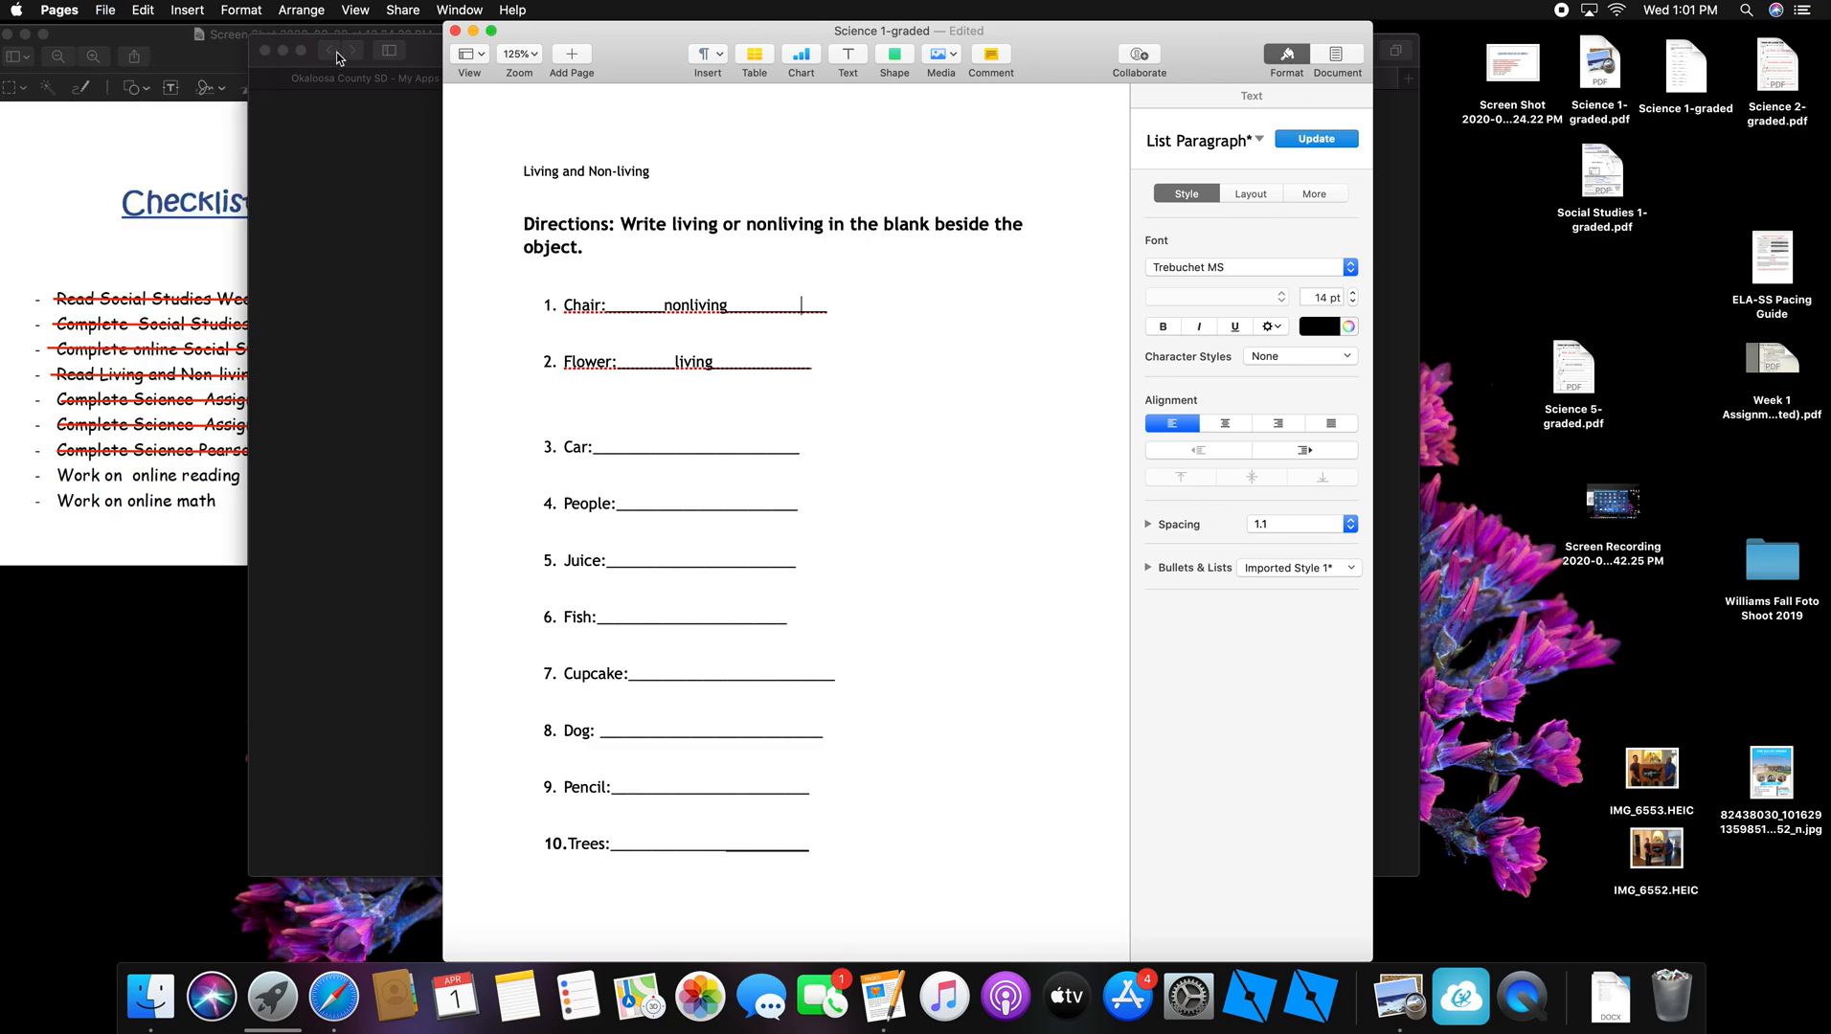
left_click(456, 32)
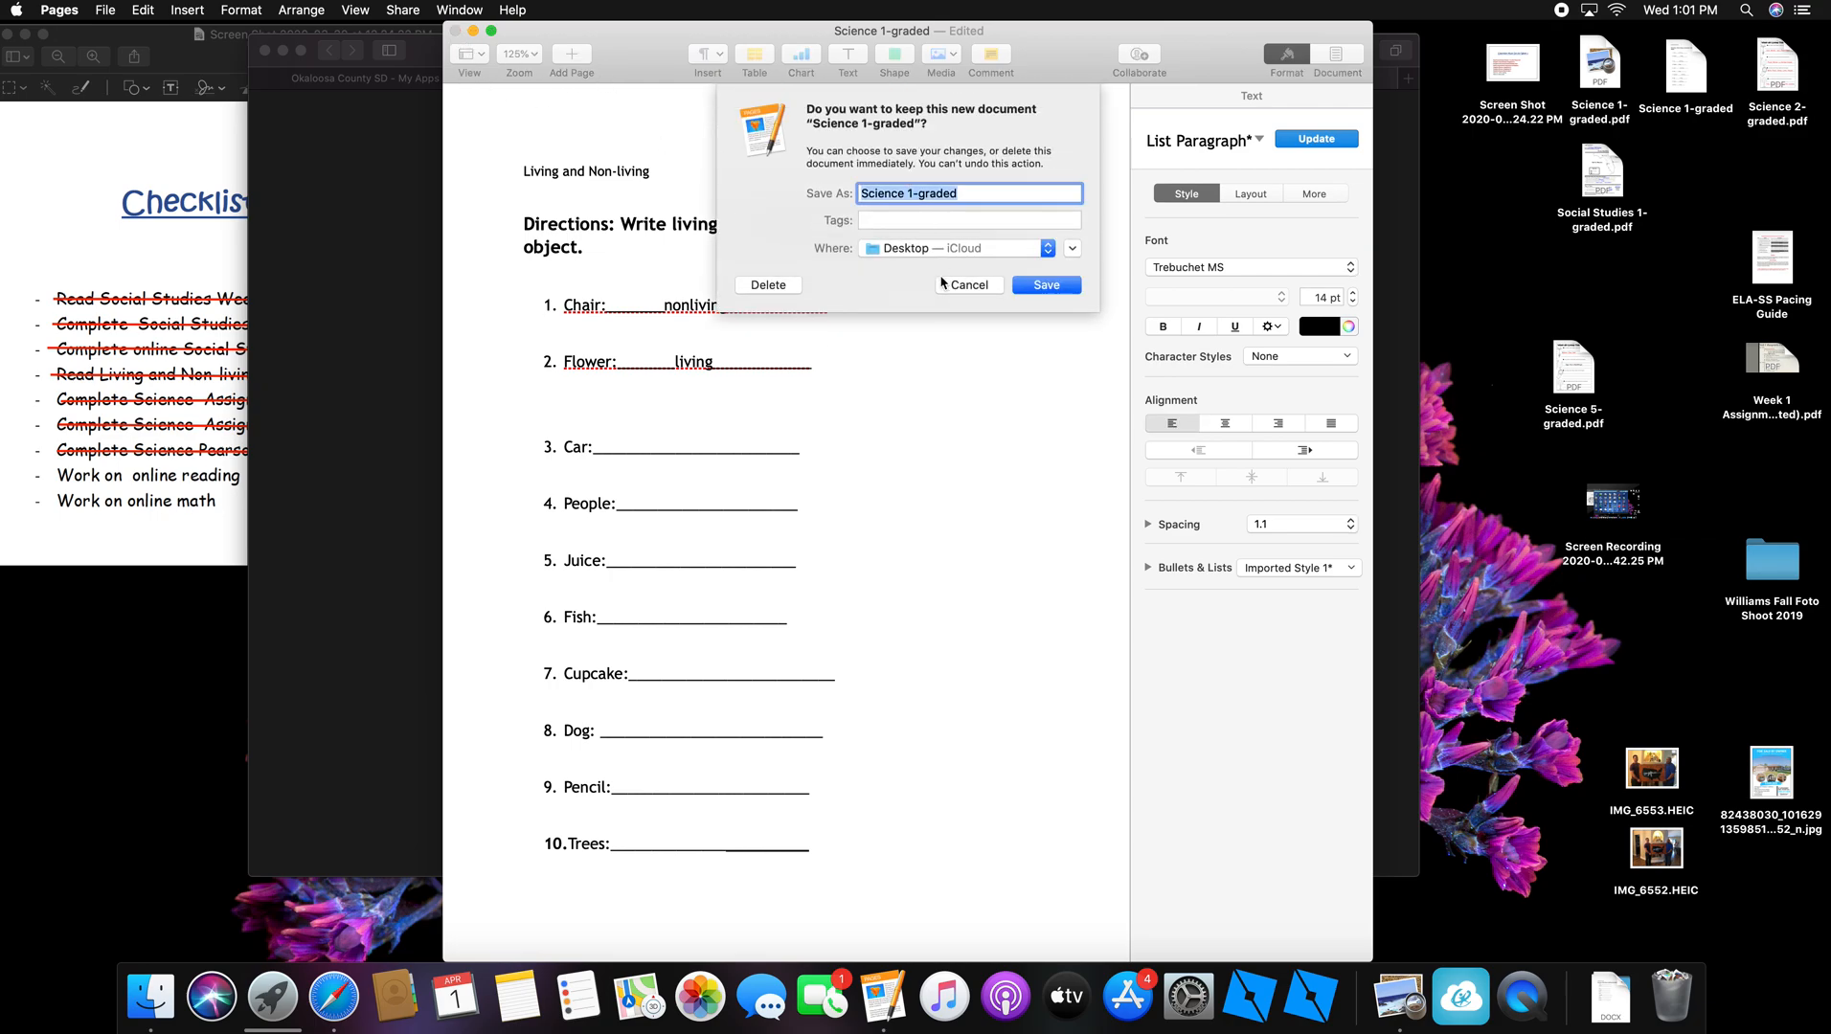
left_click(774, 286)
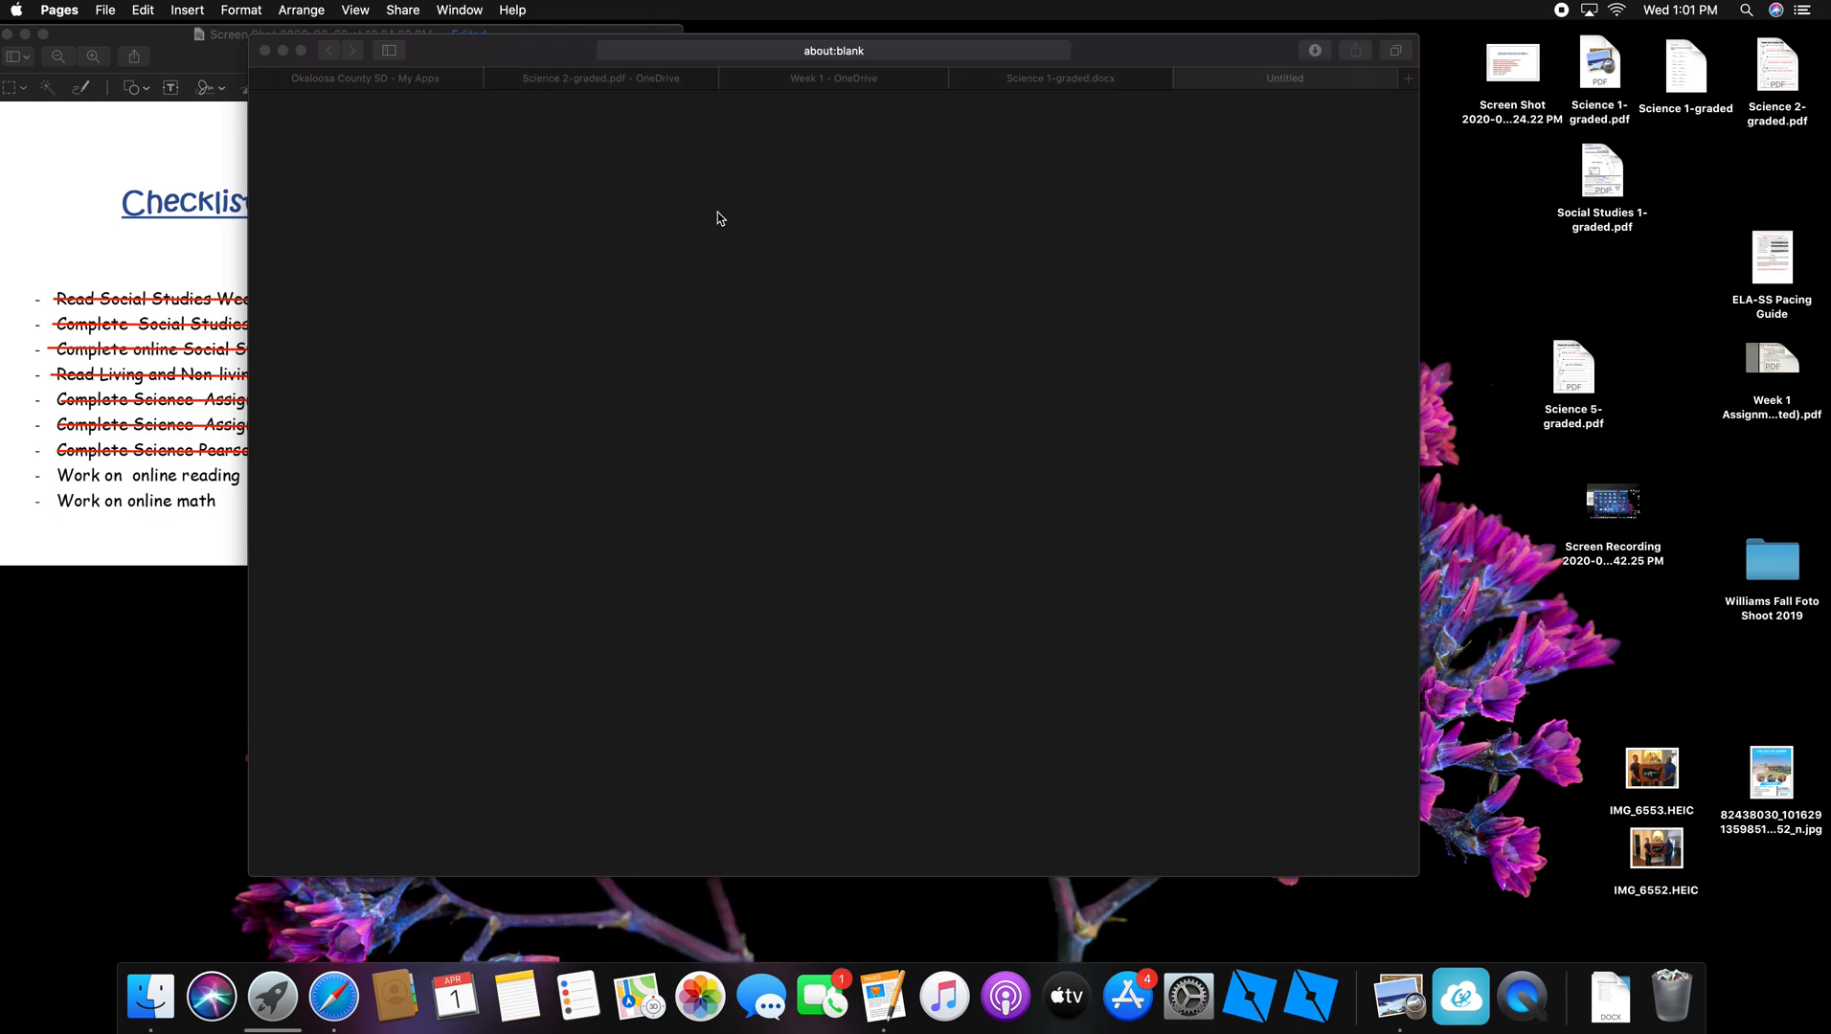
Step: Close the extra browser tabs and download Science 2-graded.pdf from the Week 1 folder
left_click(1186, 78)
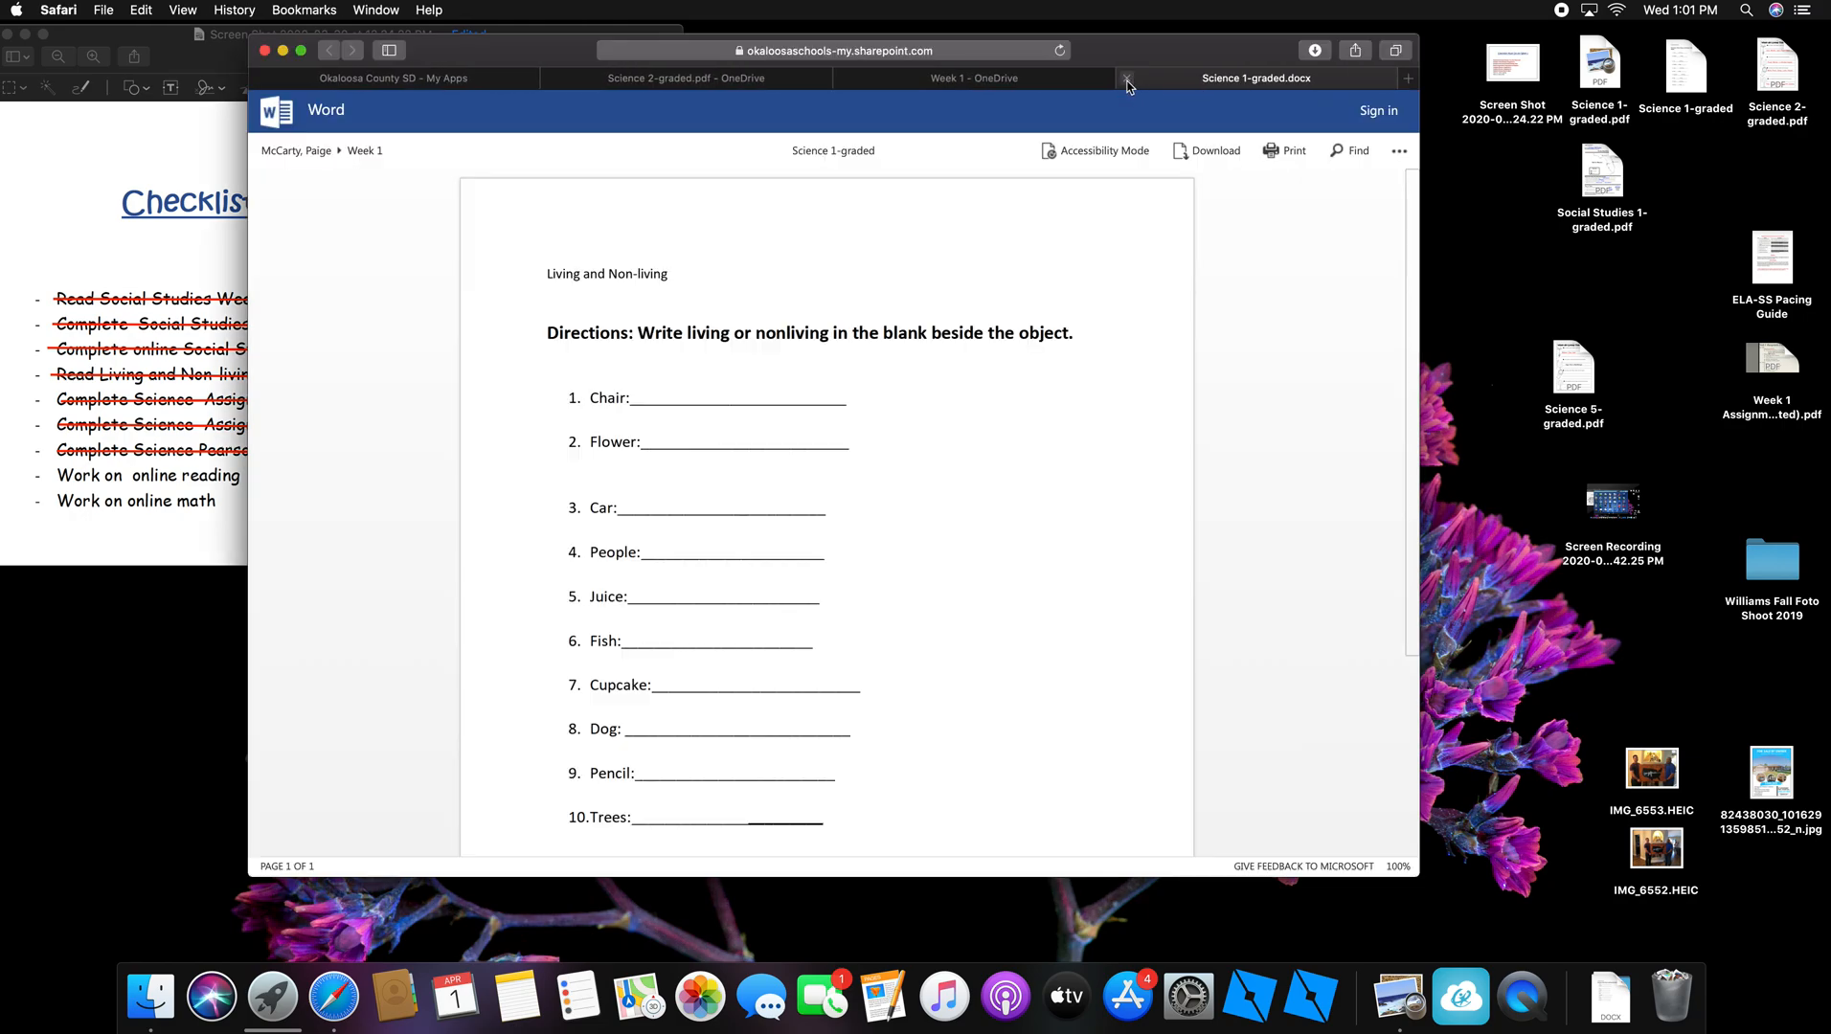
left_click(1127, 80)
mouse_move(415, 450)
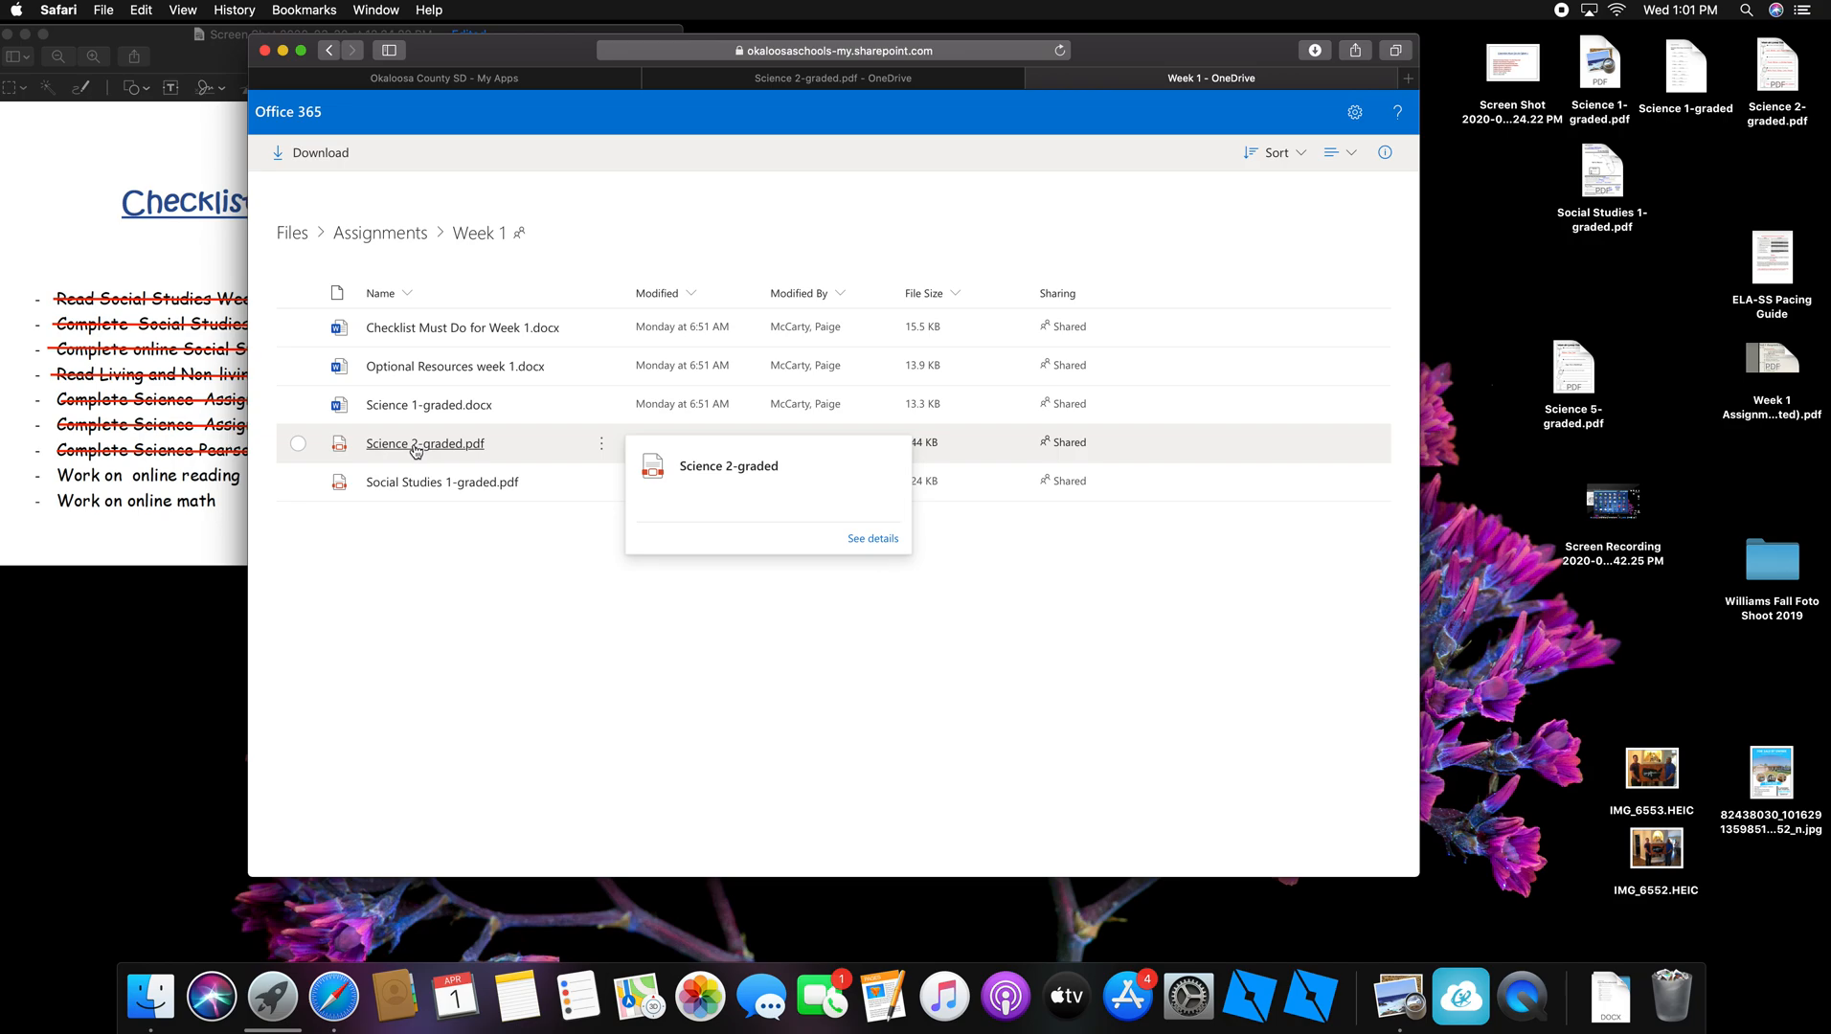
left_click(414, 446)
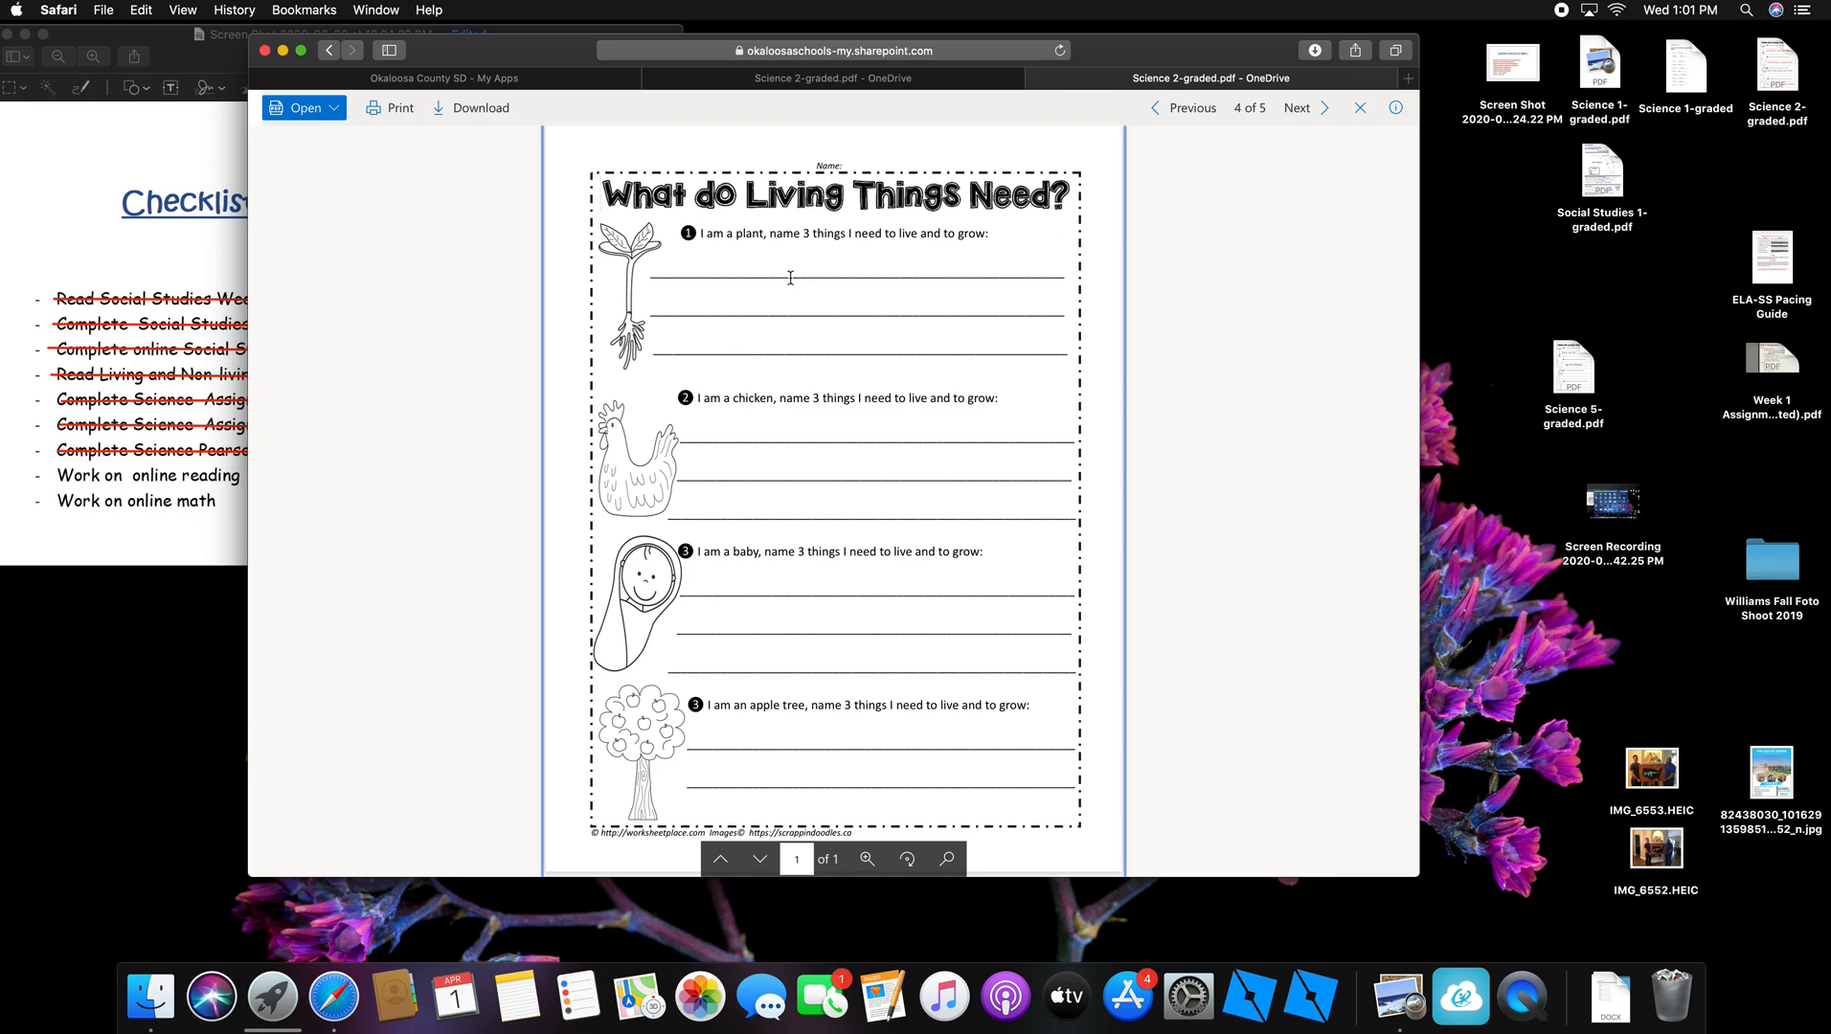
left_click(483, 109)
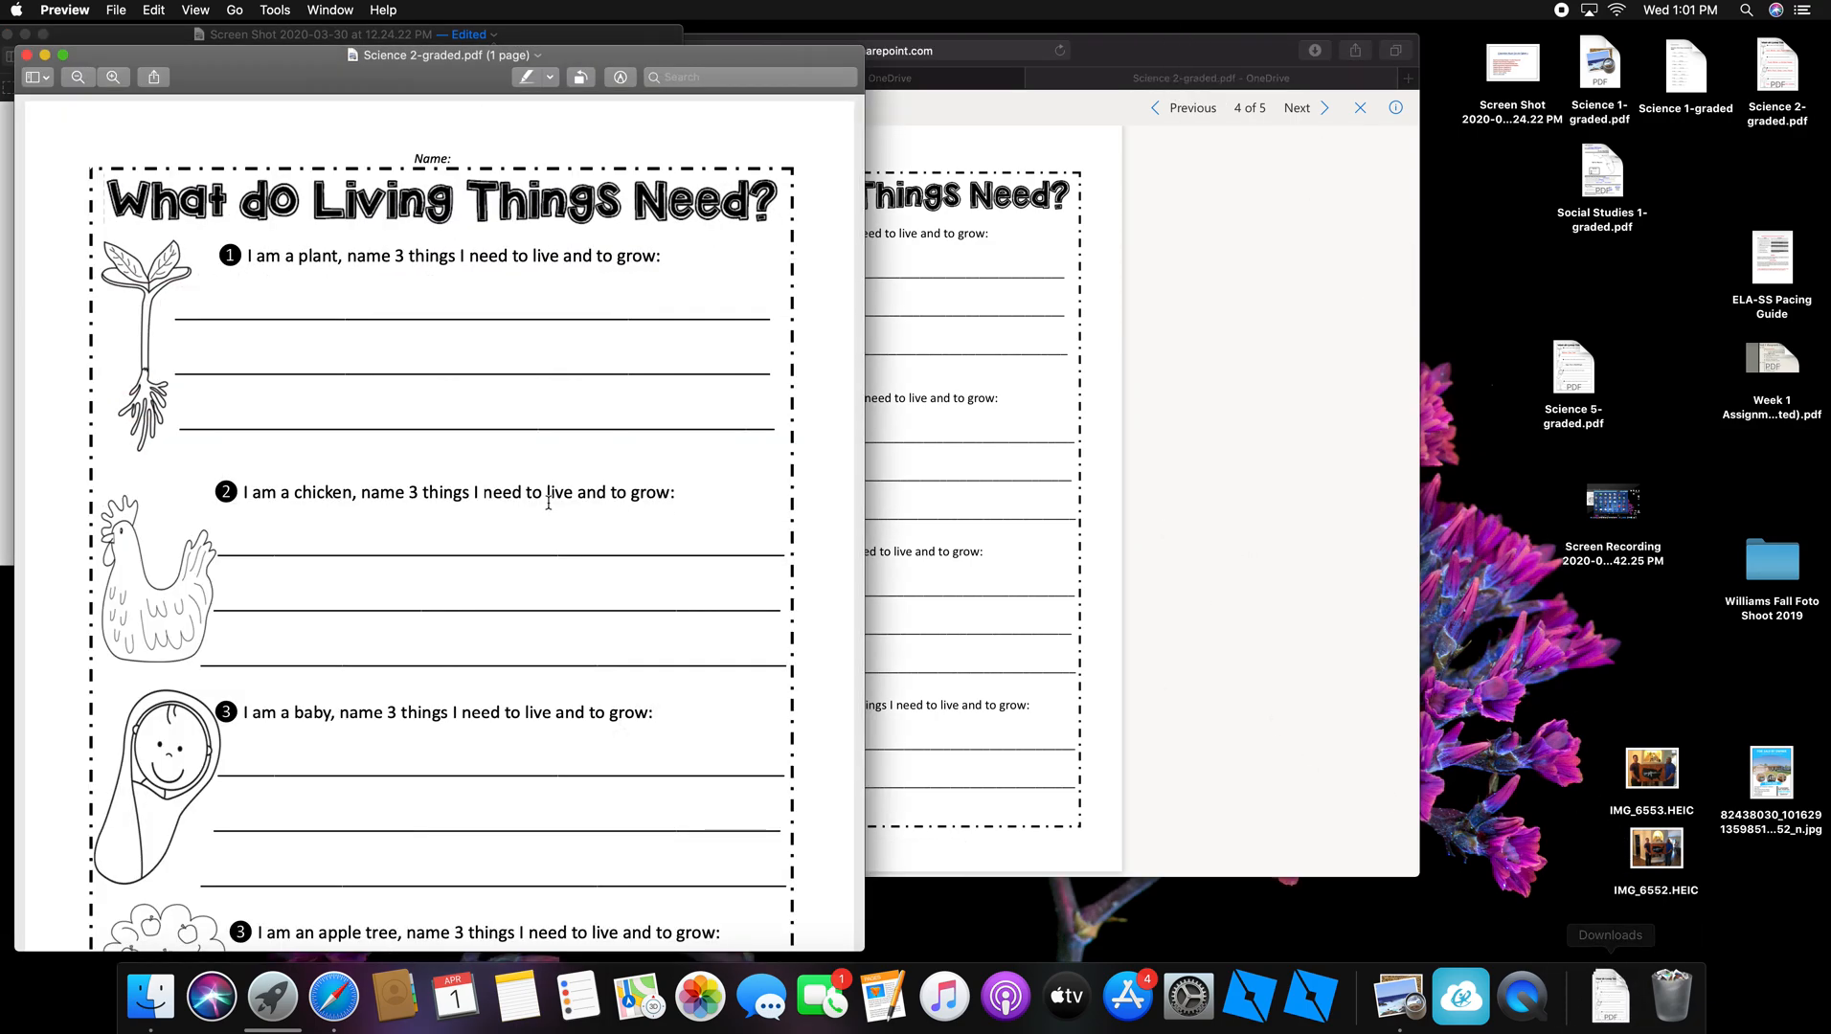
Step: Rename the worksheet Science 5-graded.pdf on Desktop — iCloud, replacing the existing file
left_click(538, 57)
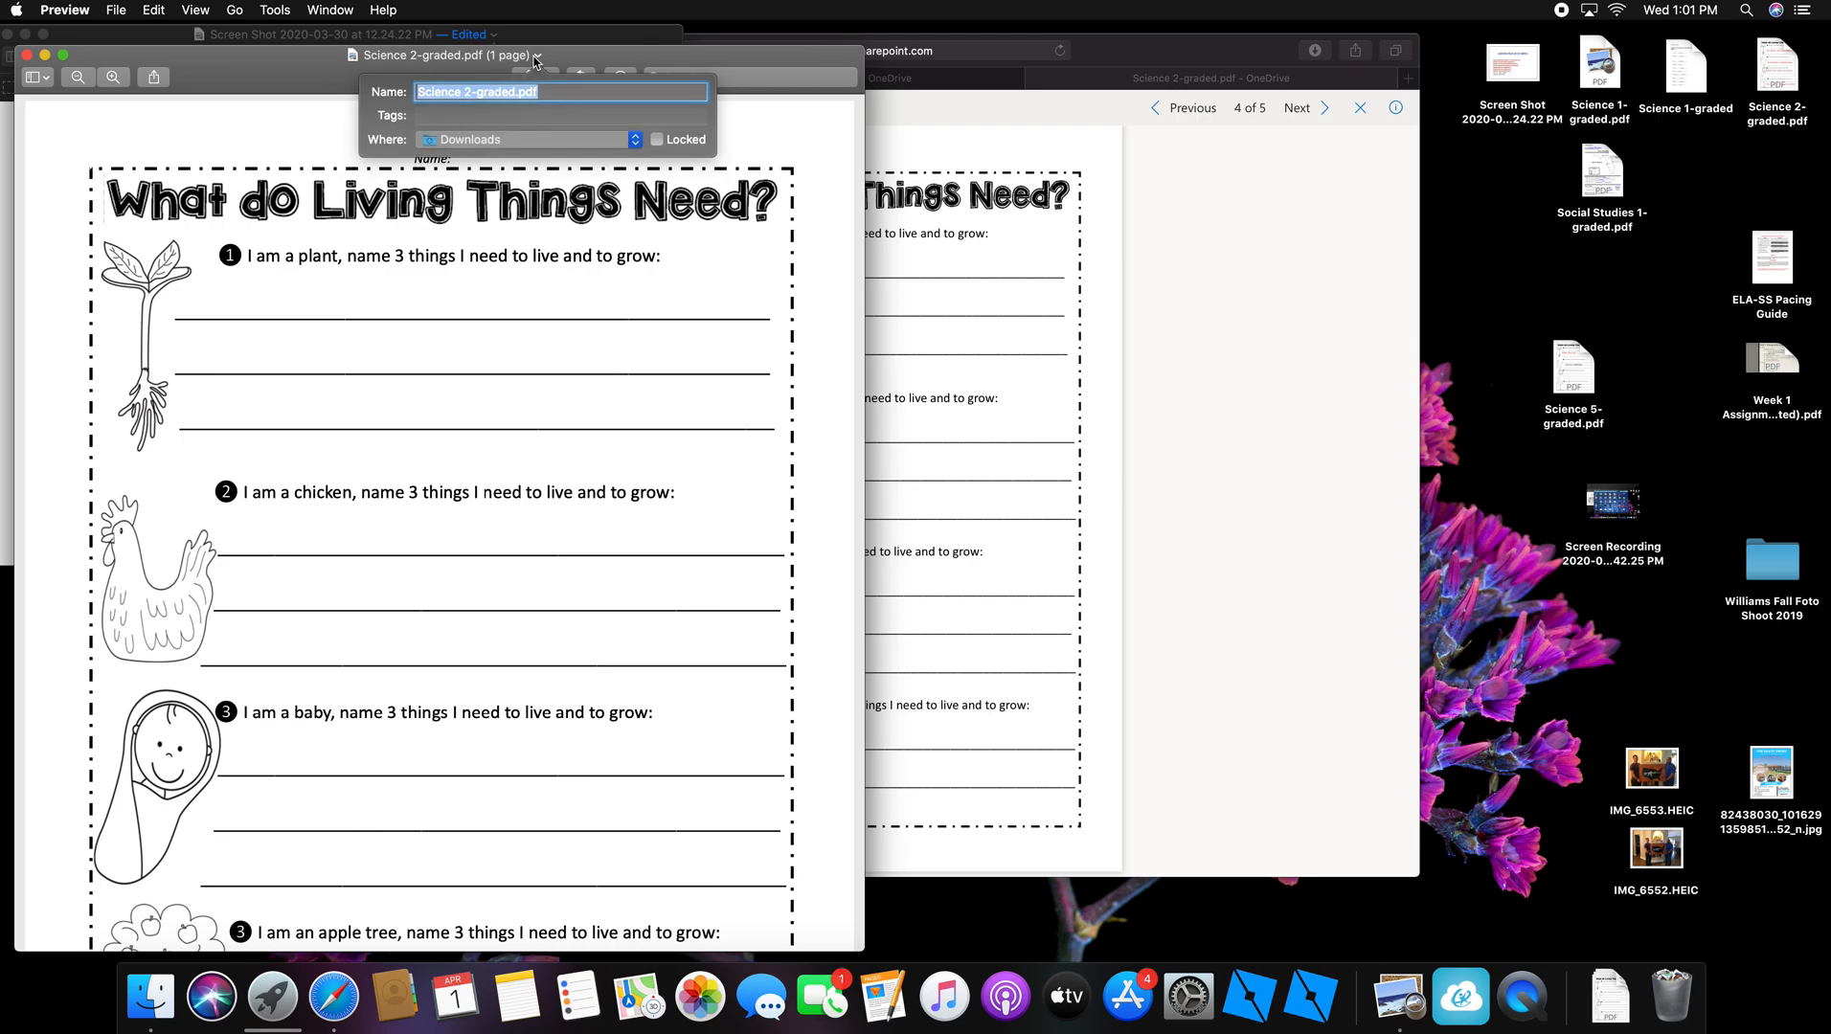
left_click(471, 93)
key("BackSpace")
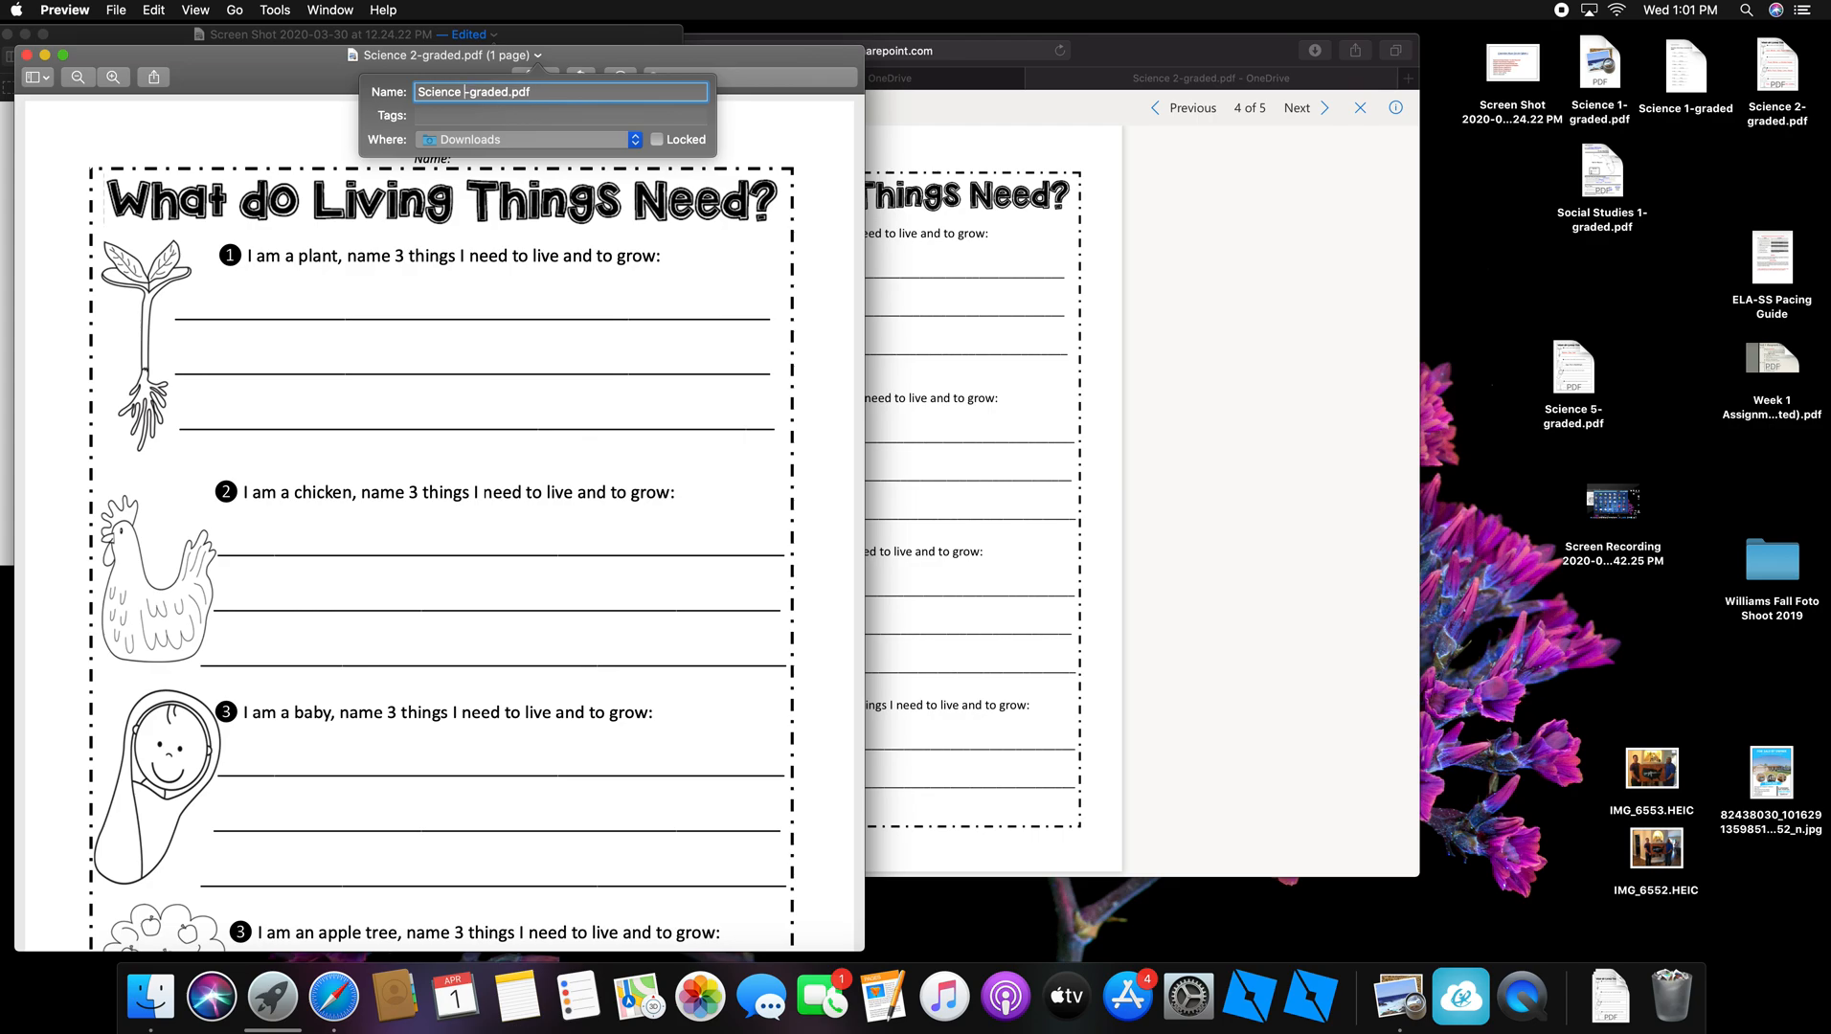
type("5")
left_click(634, 141)
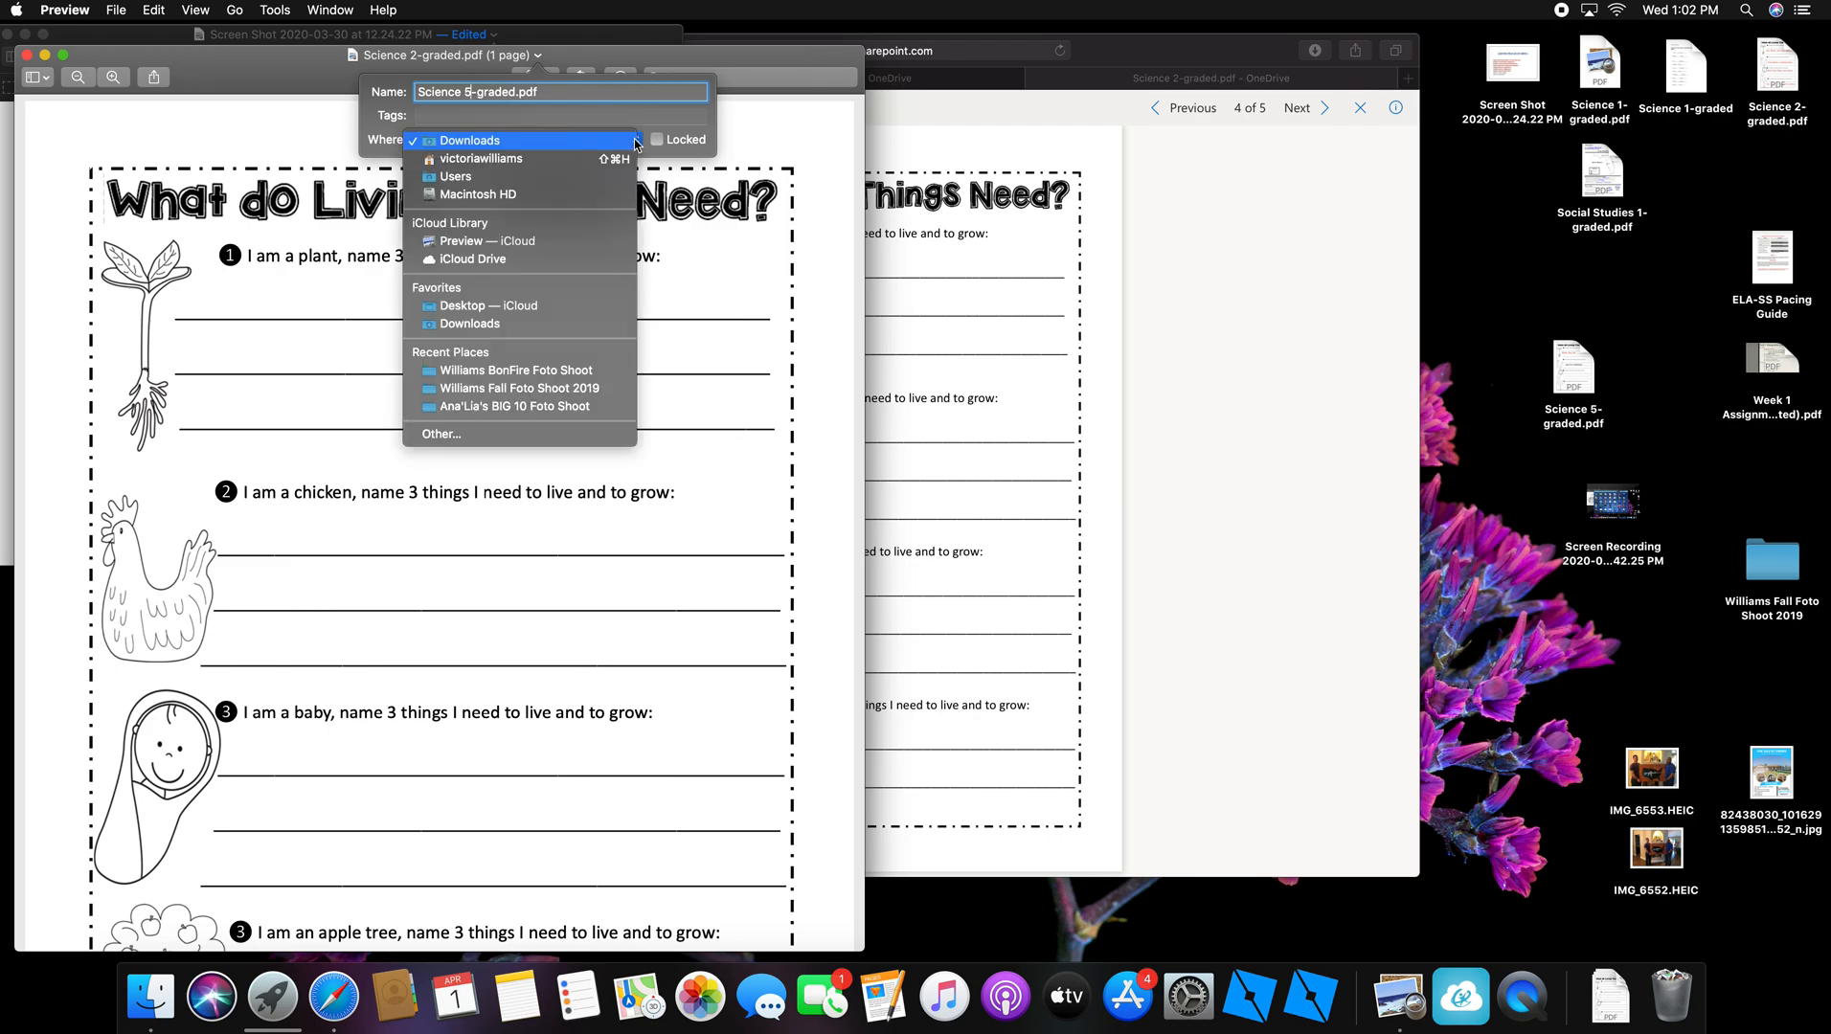
left_click(499, 312)
key("Return")
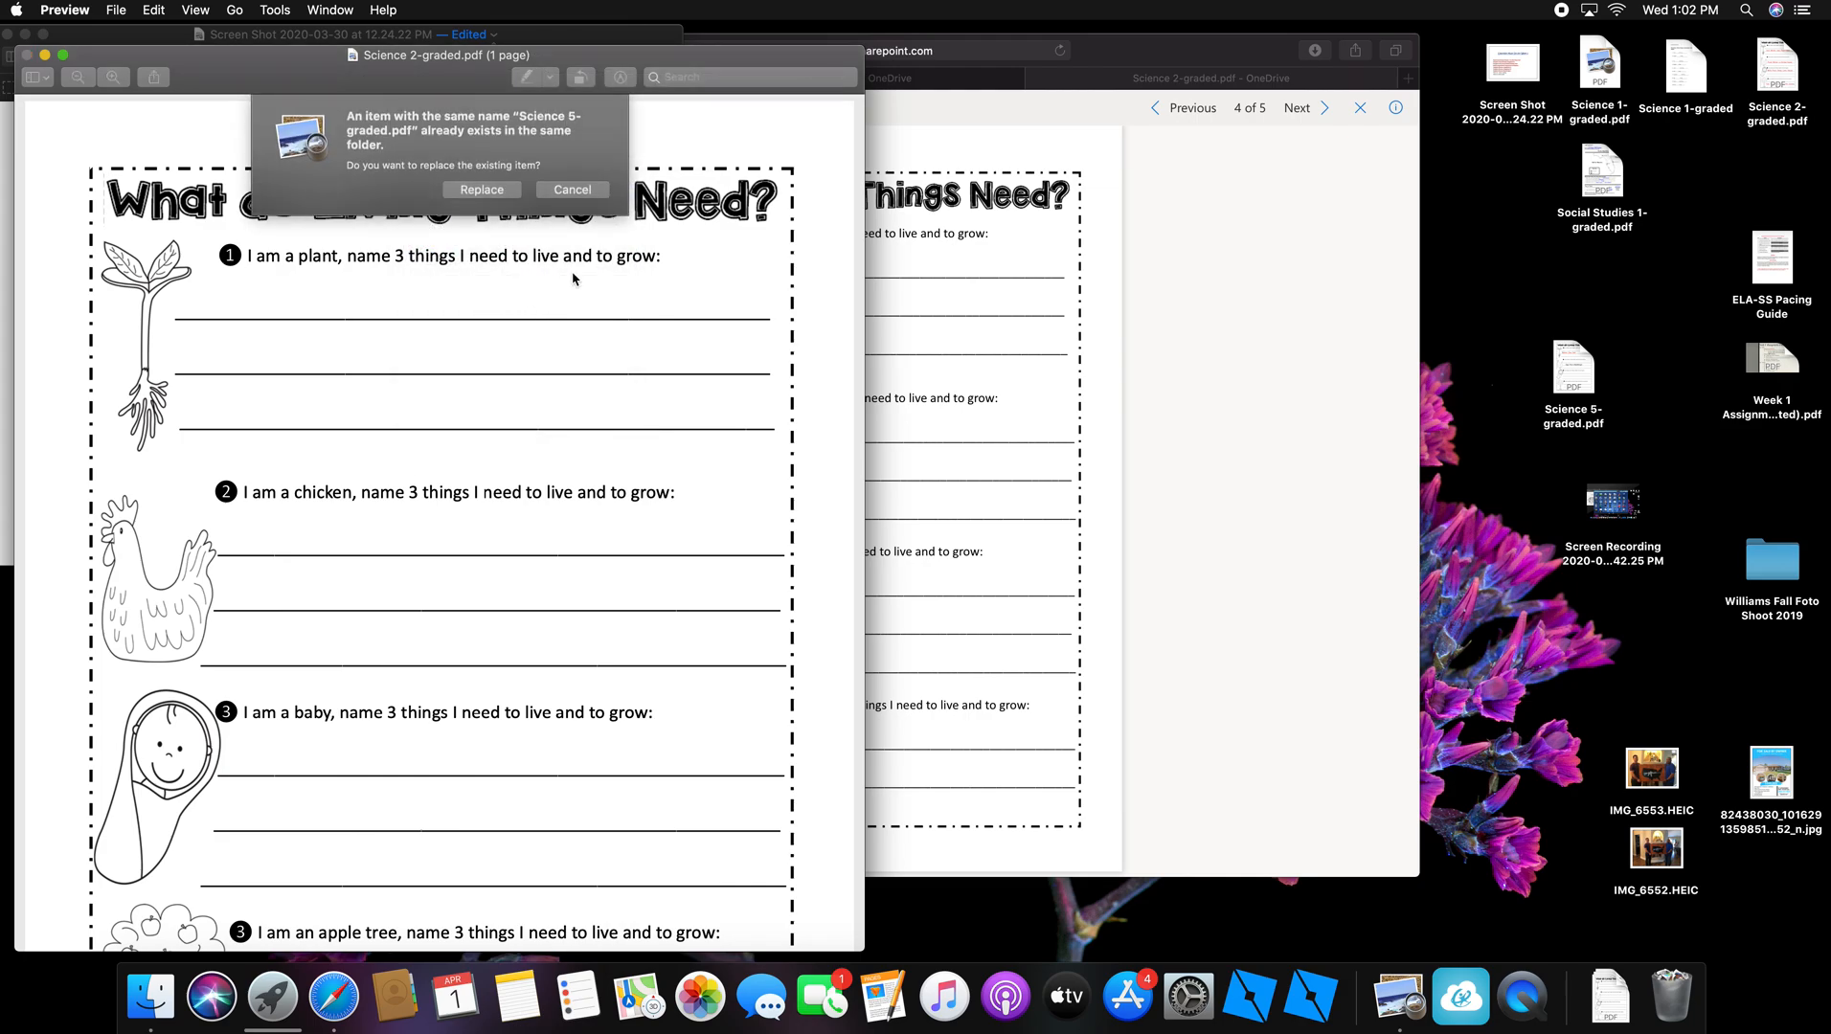
left_click(482, 190)
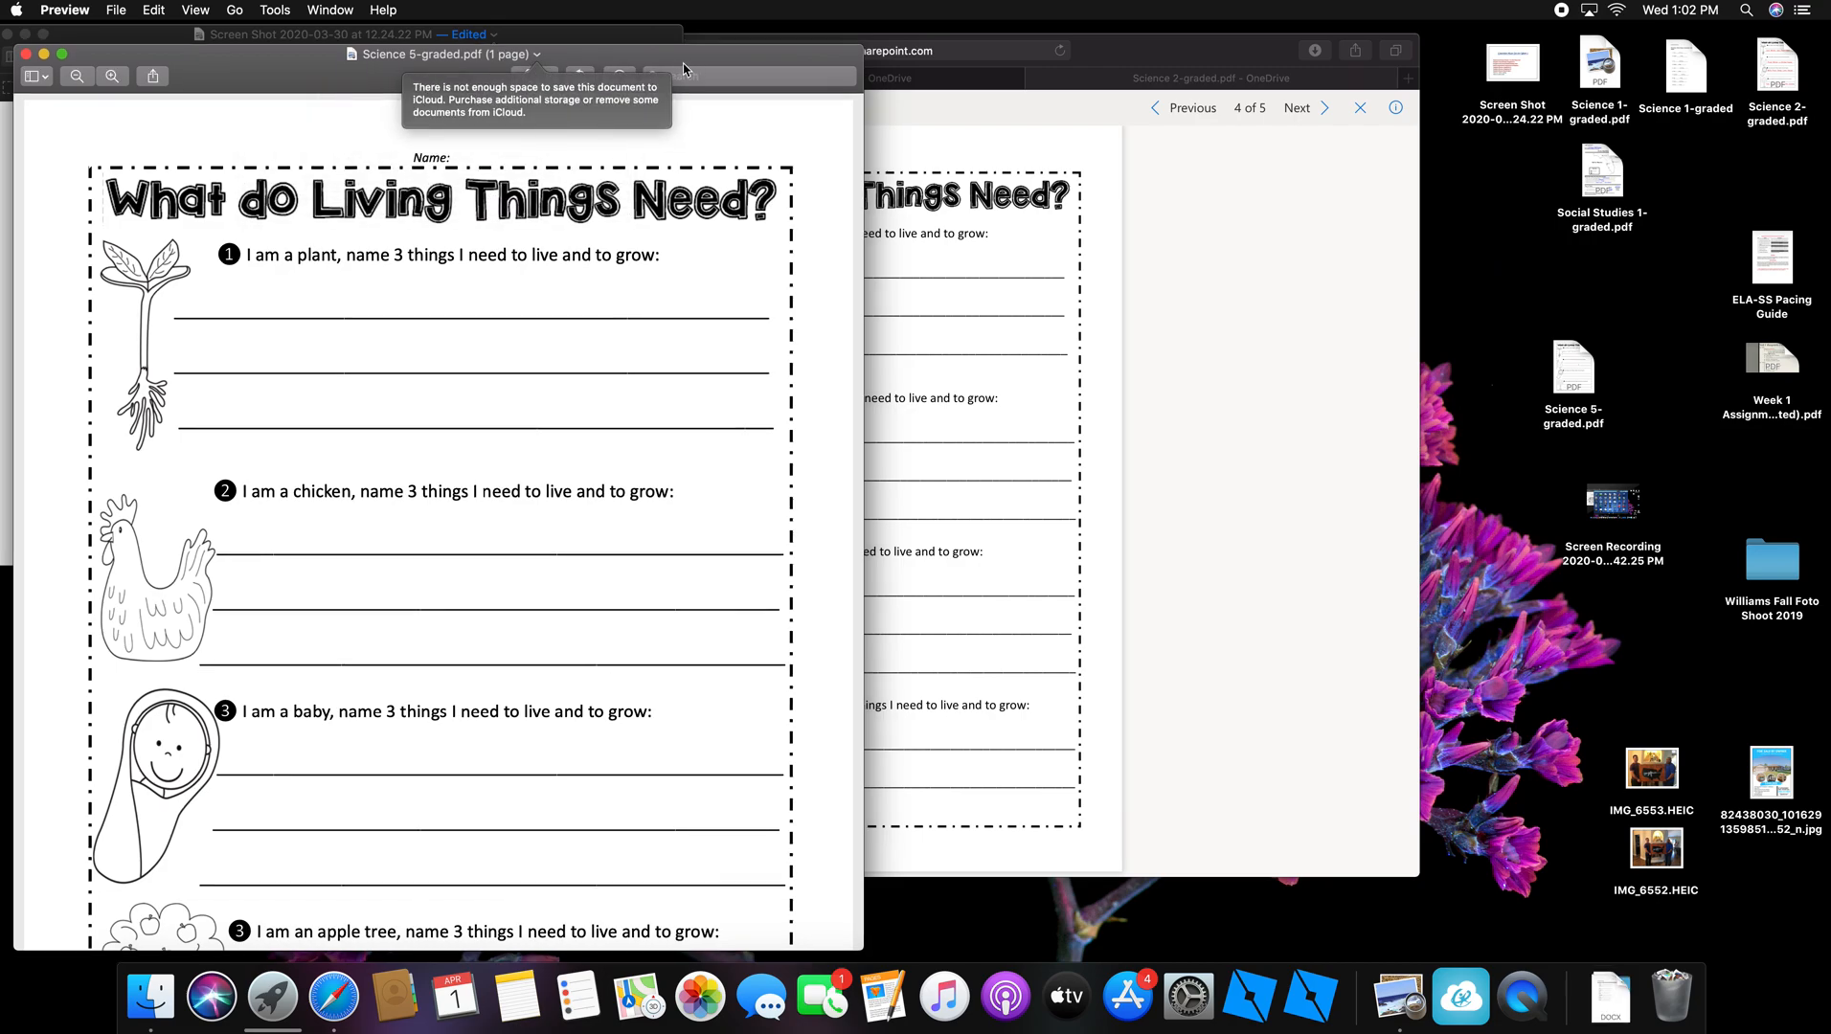
left_click(538, 56)
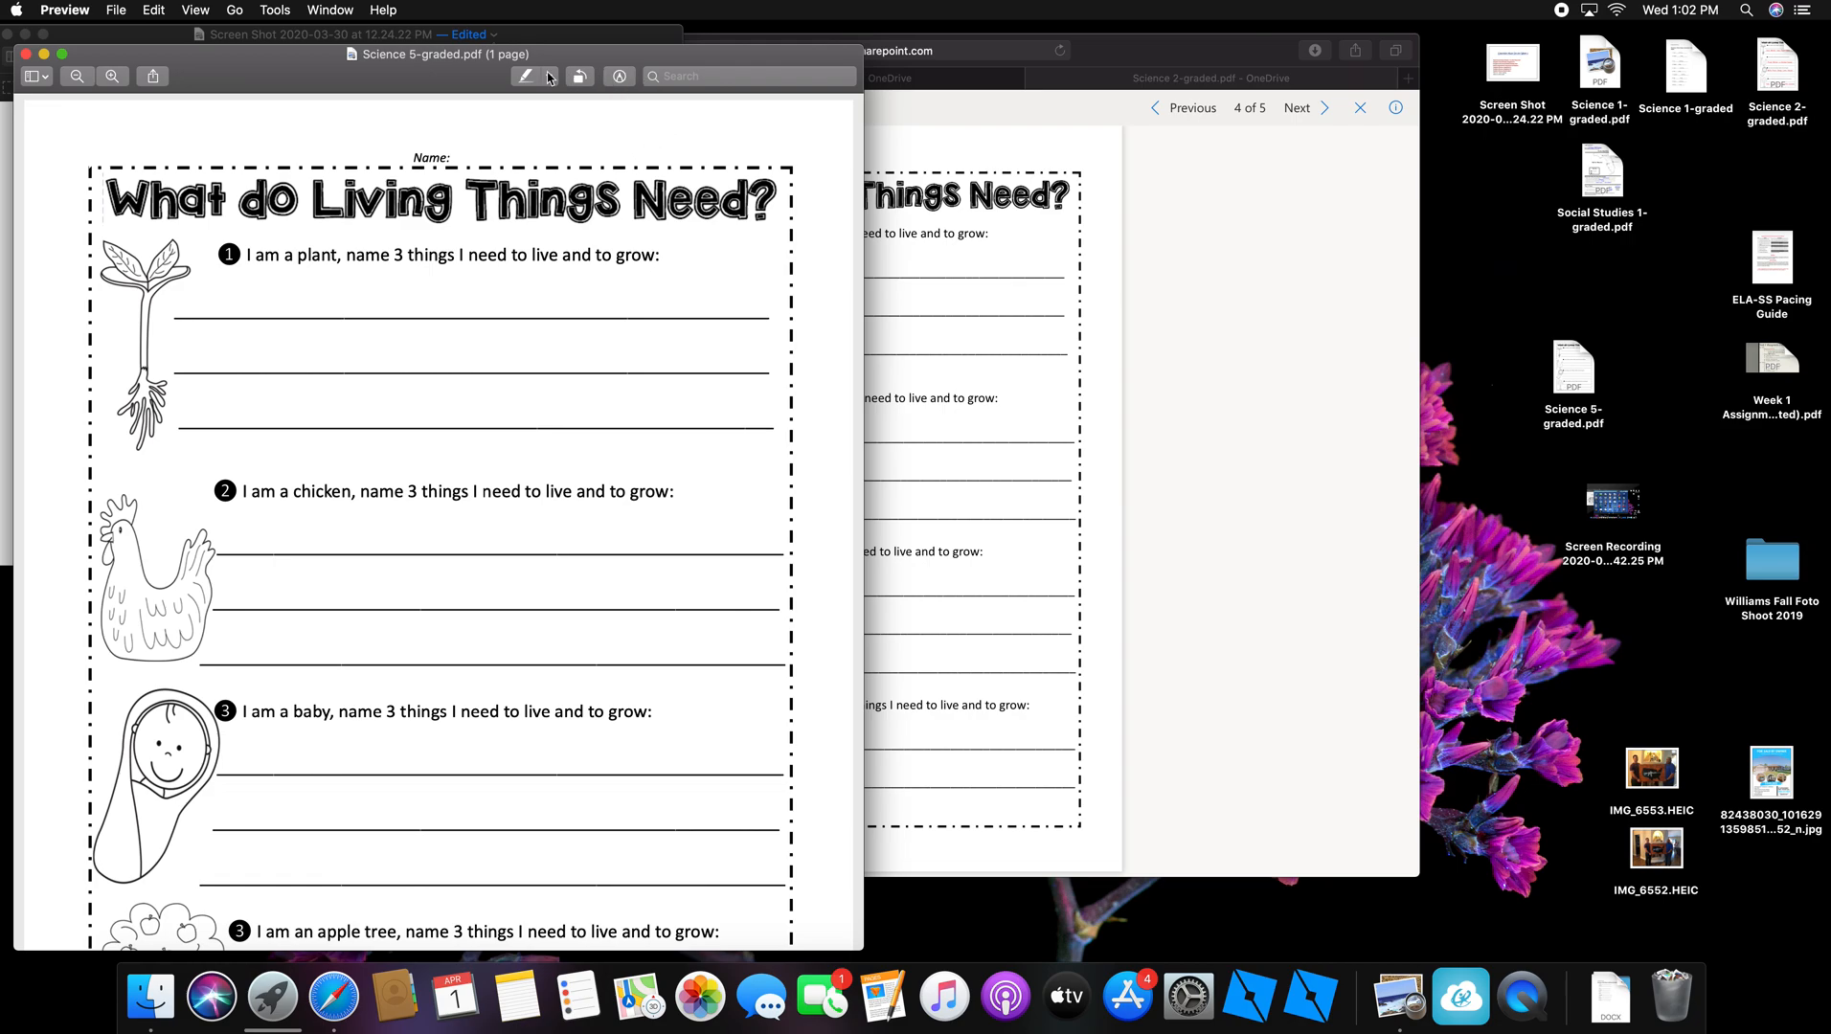
left_click(619, 80)
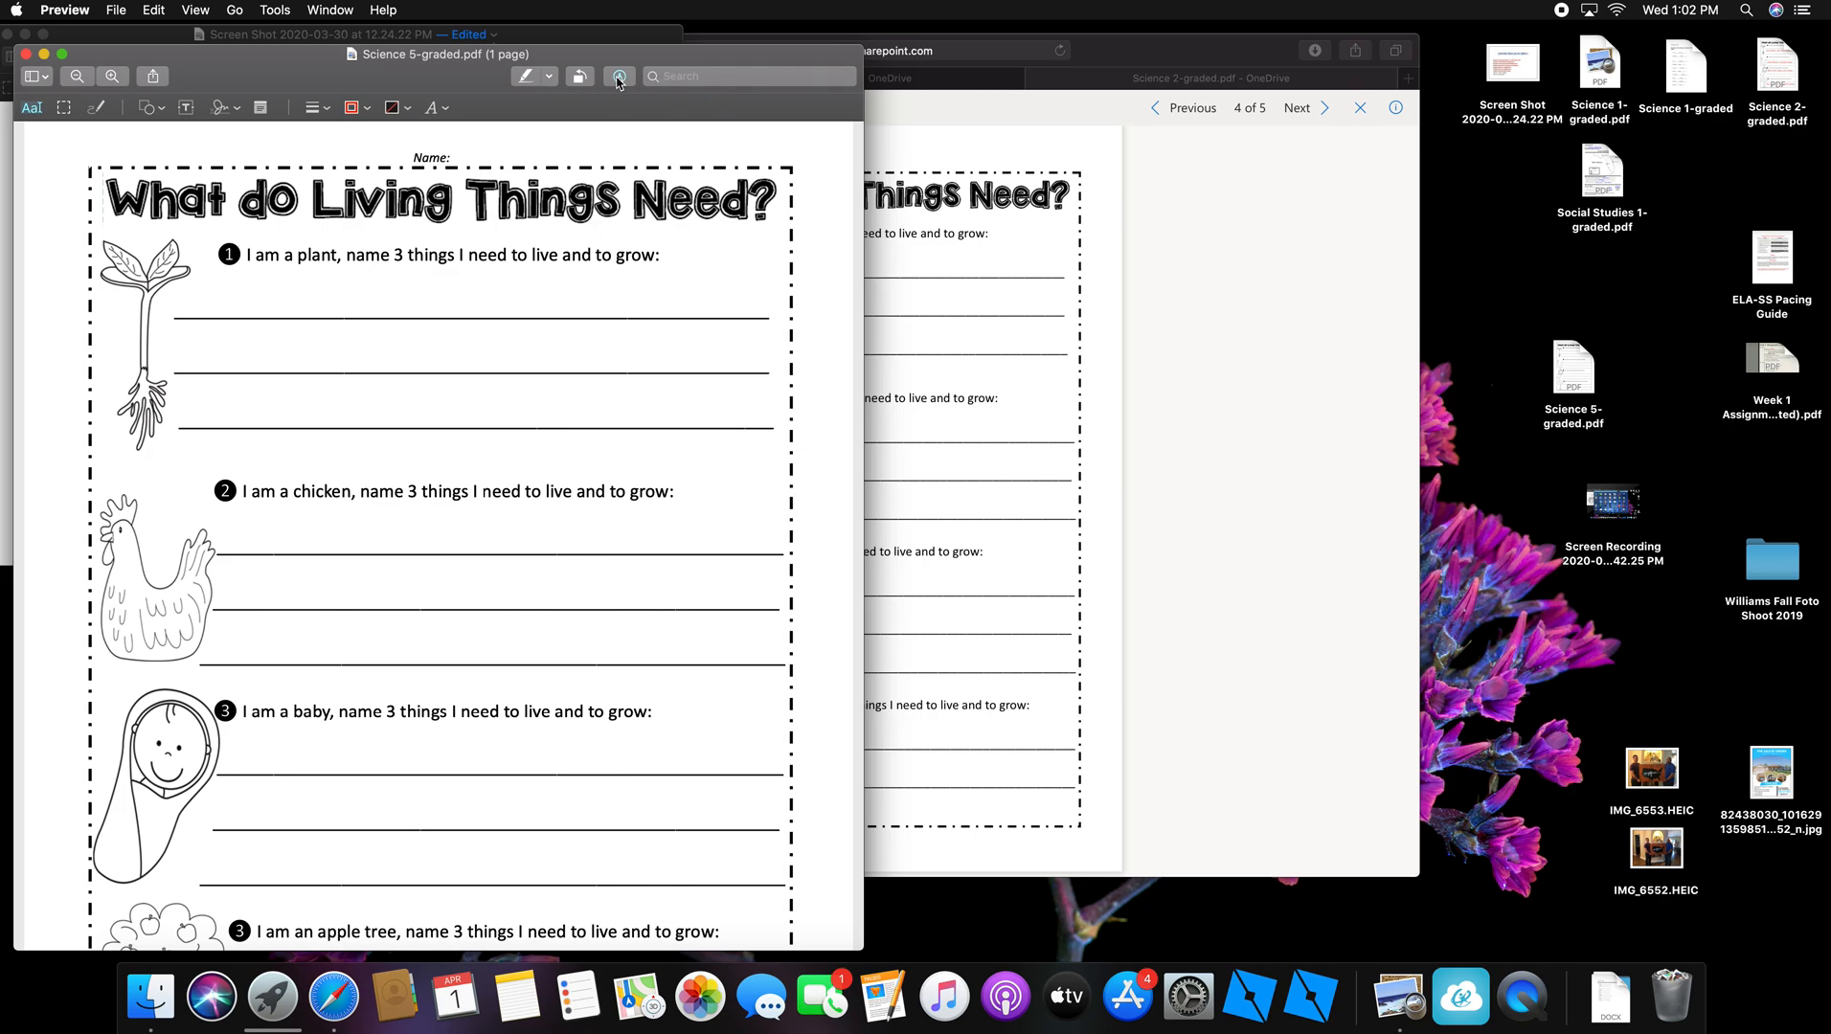
left_click(619, 78)
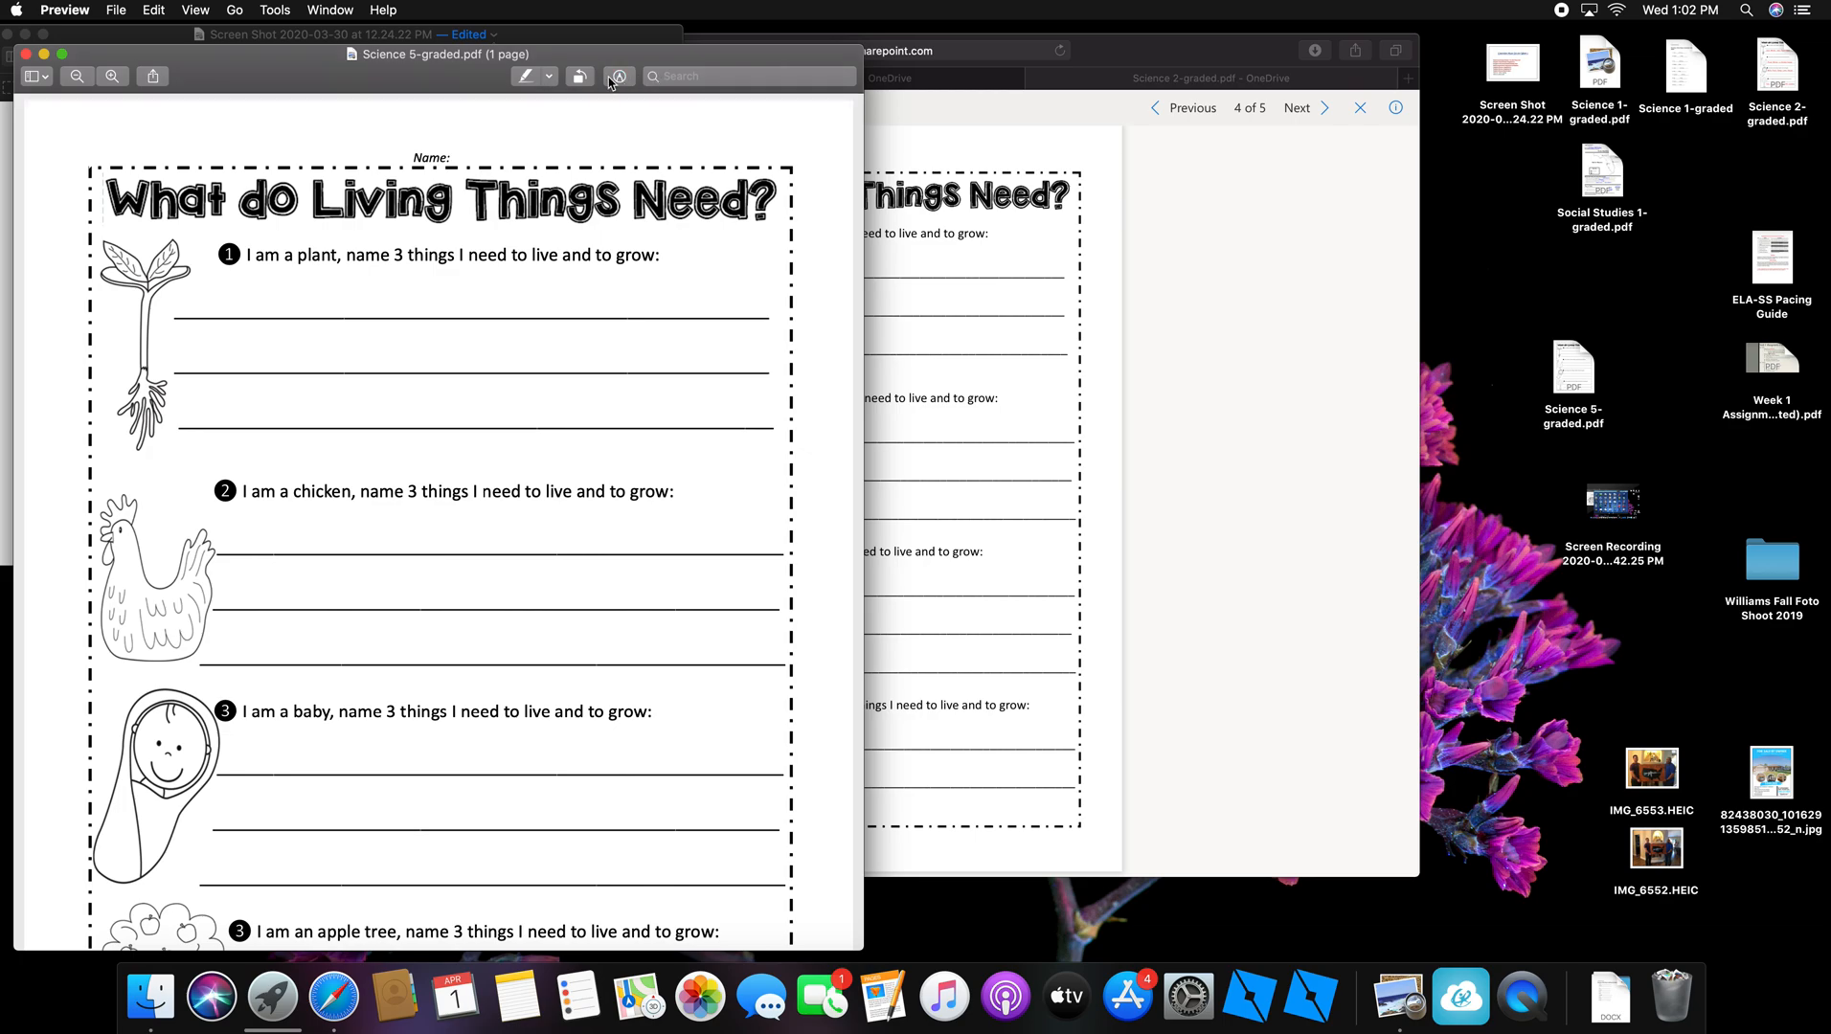
left_click(547, 78)
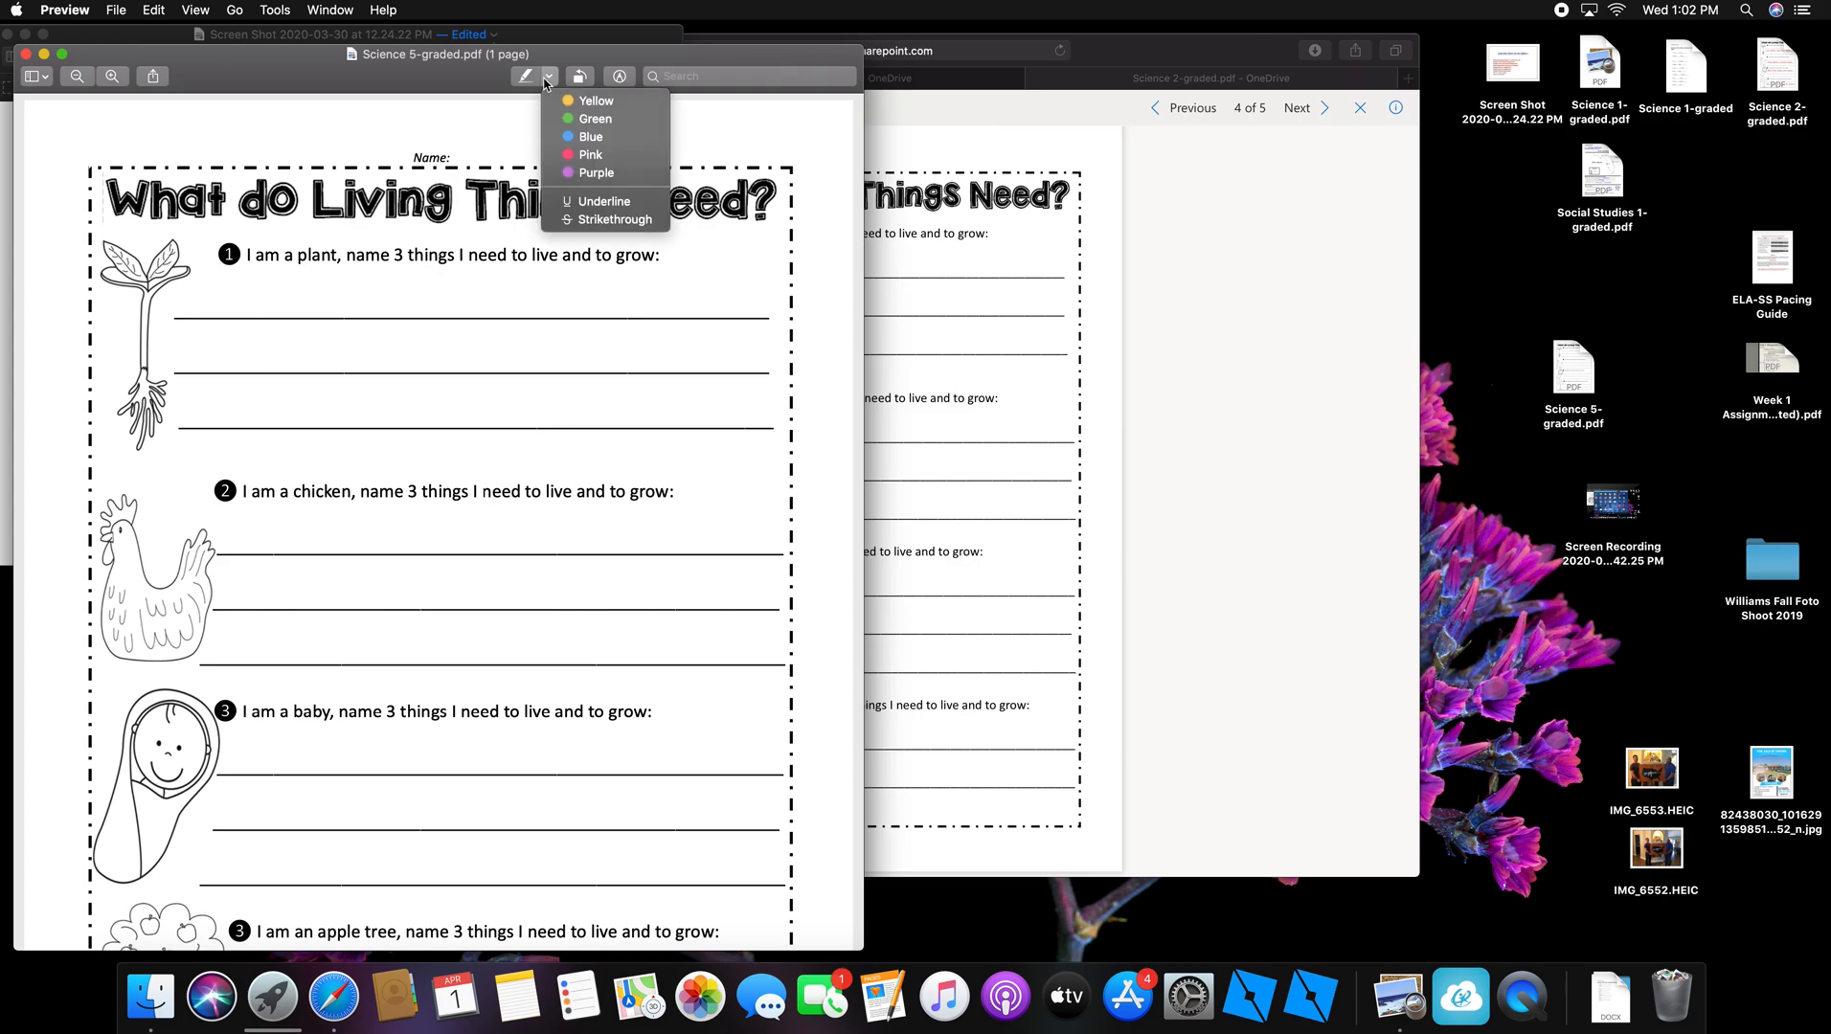
left_click(411, 77)
left_click_drag(414, 77, 848, 81)
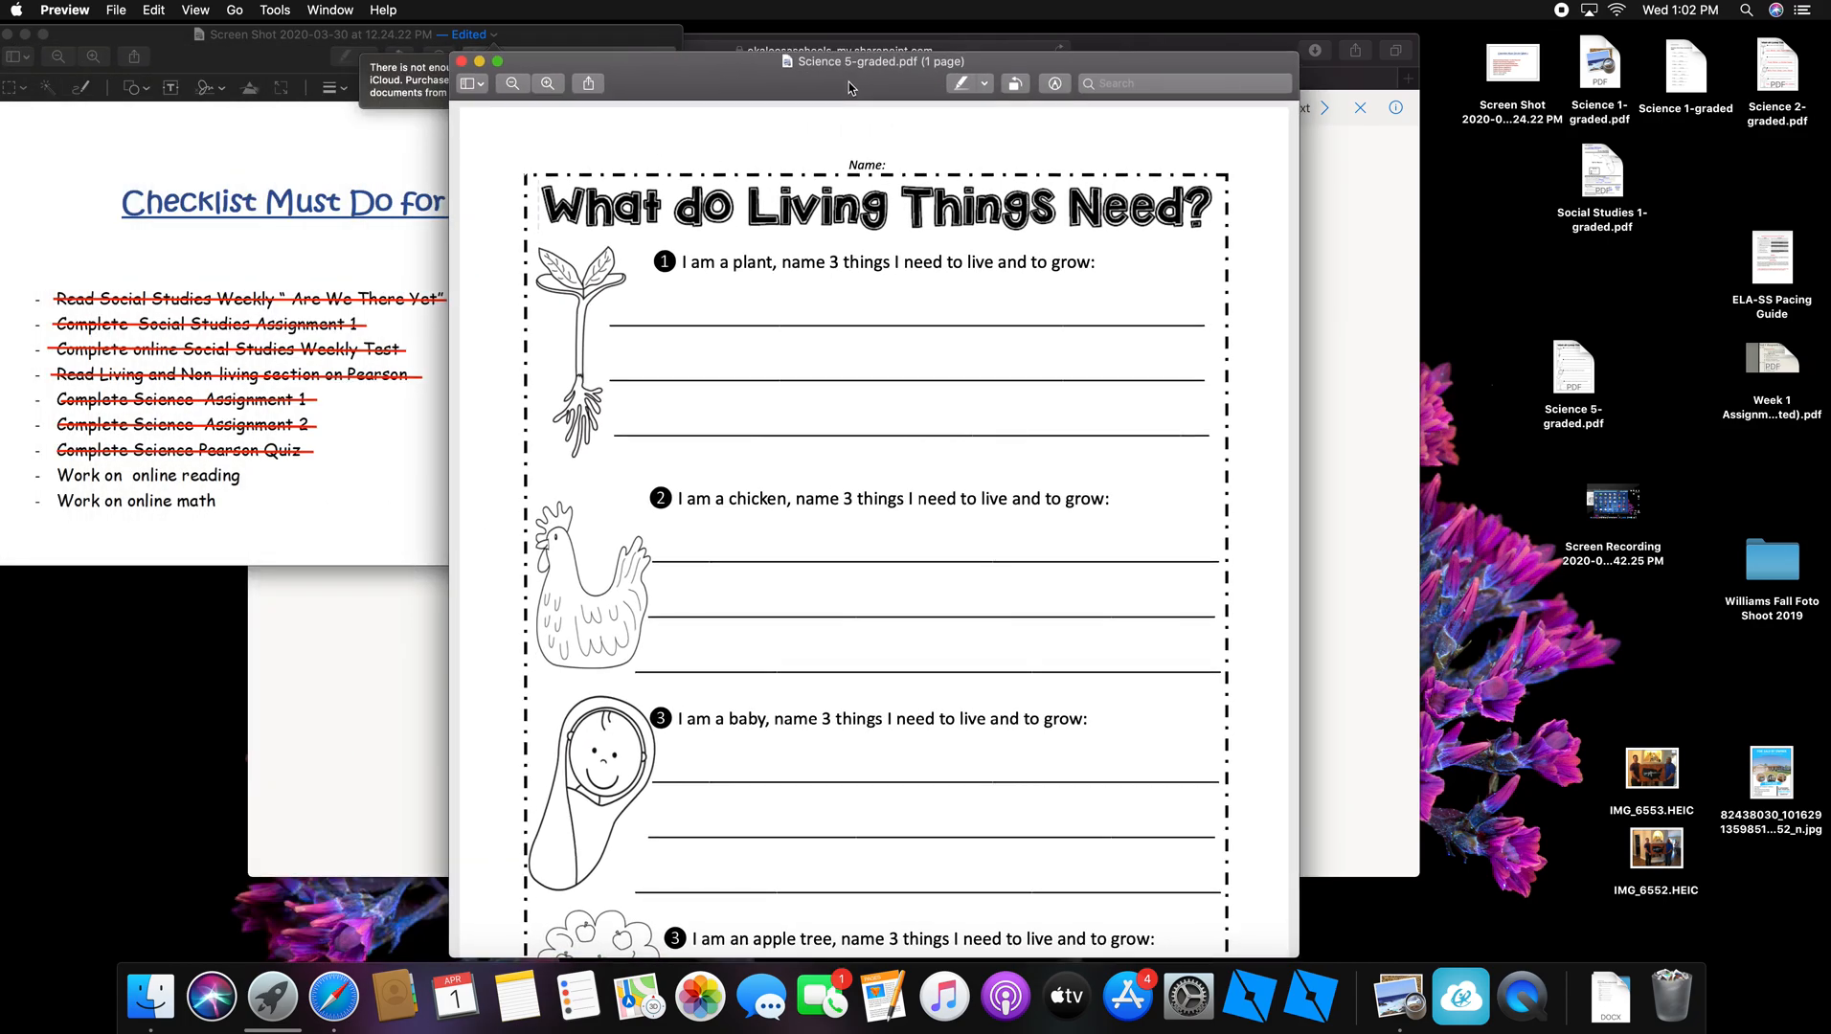
left_click(986, 84)
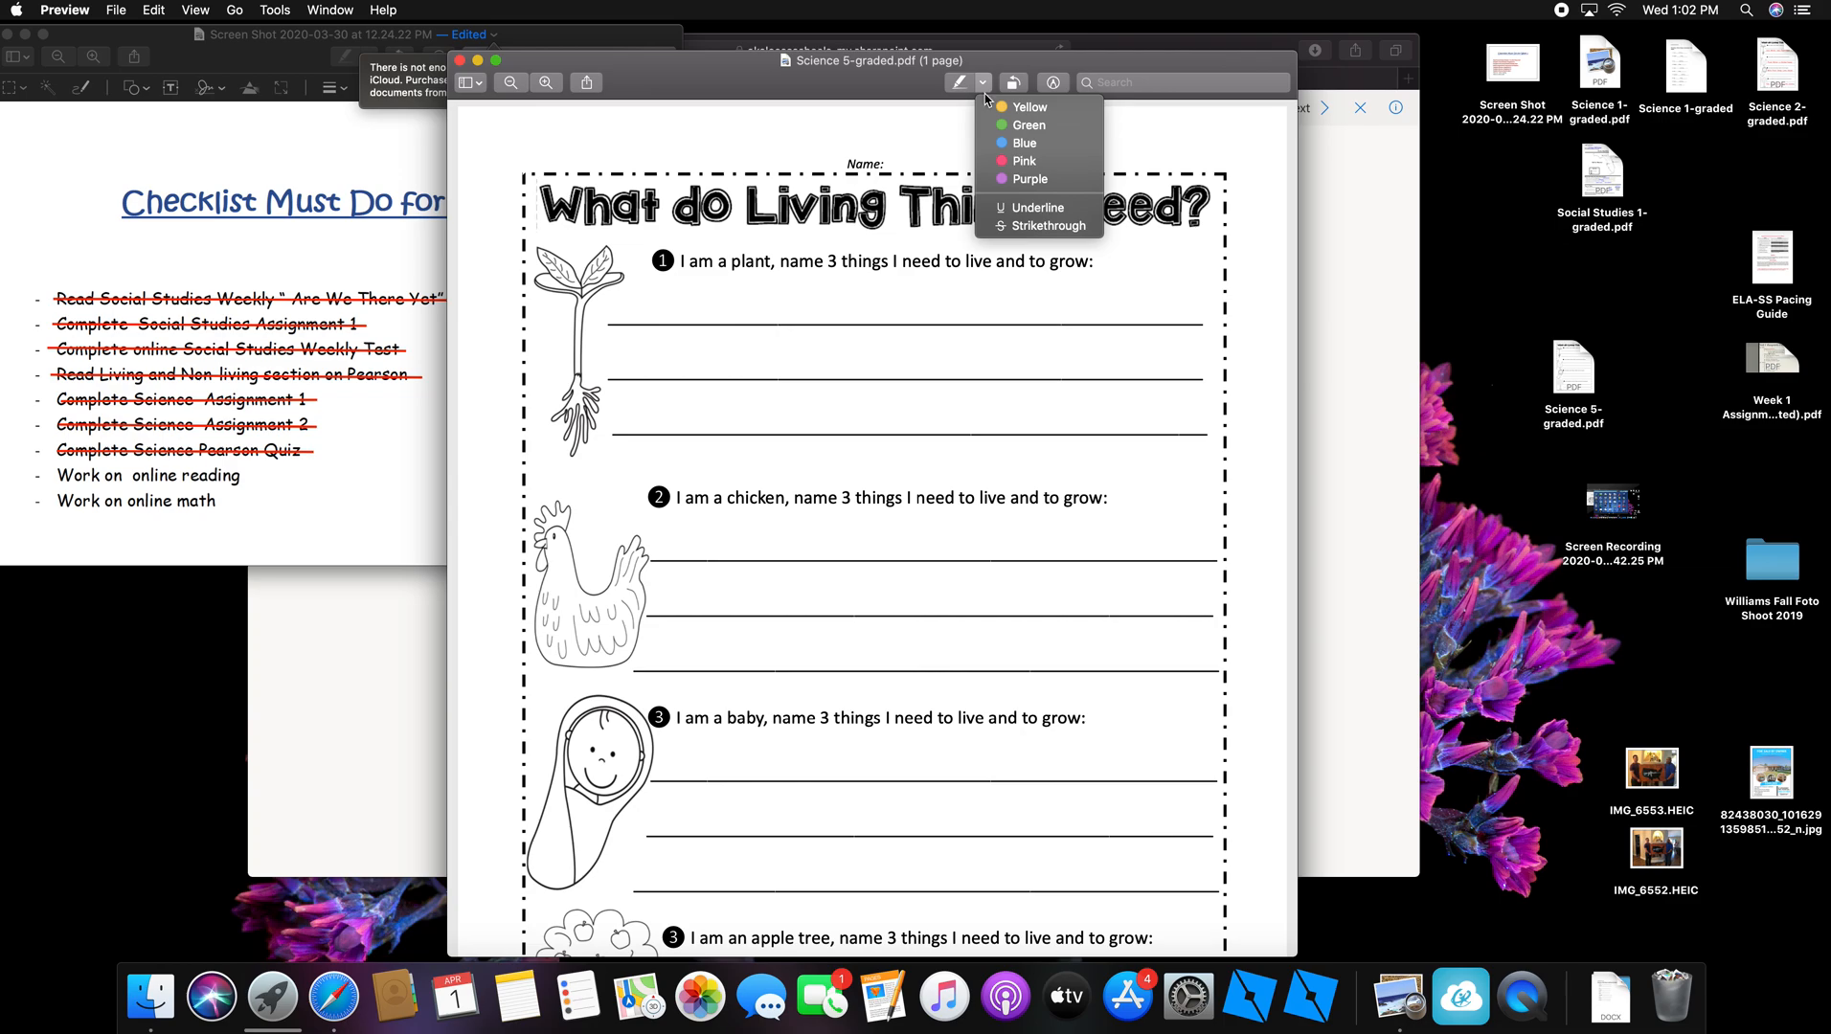
left_click(985, 84)
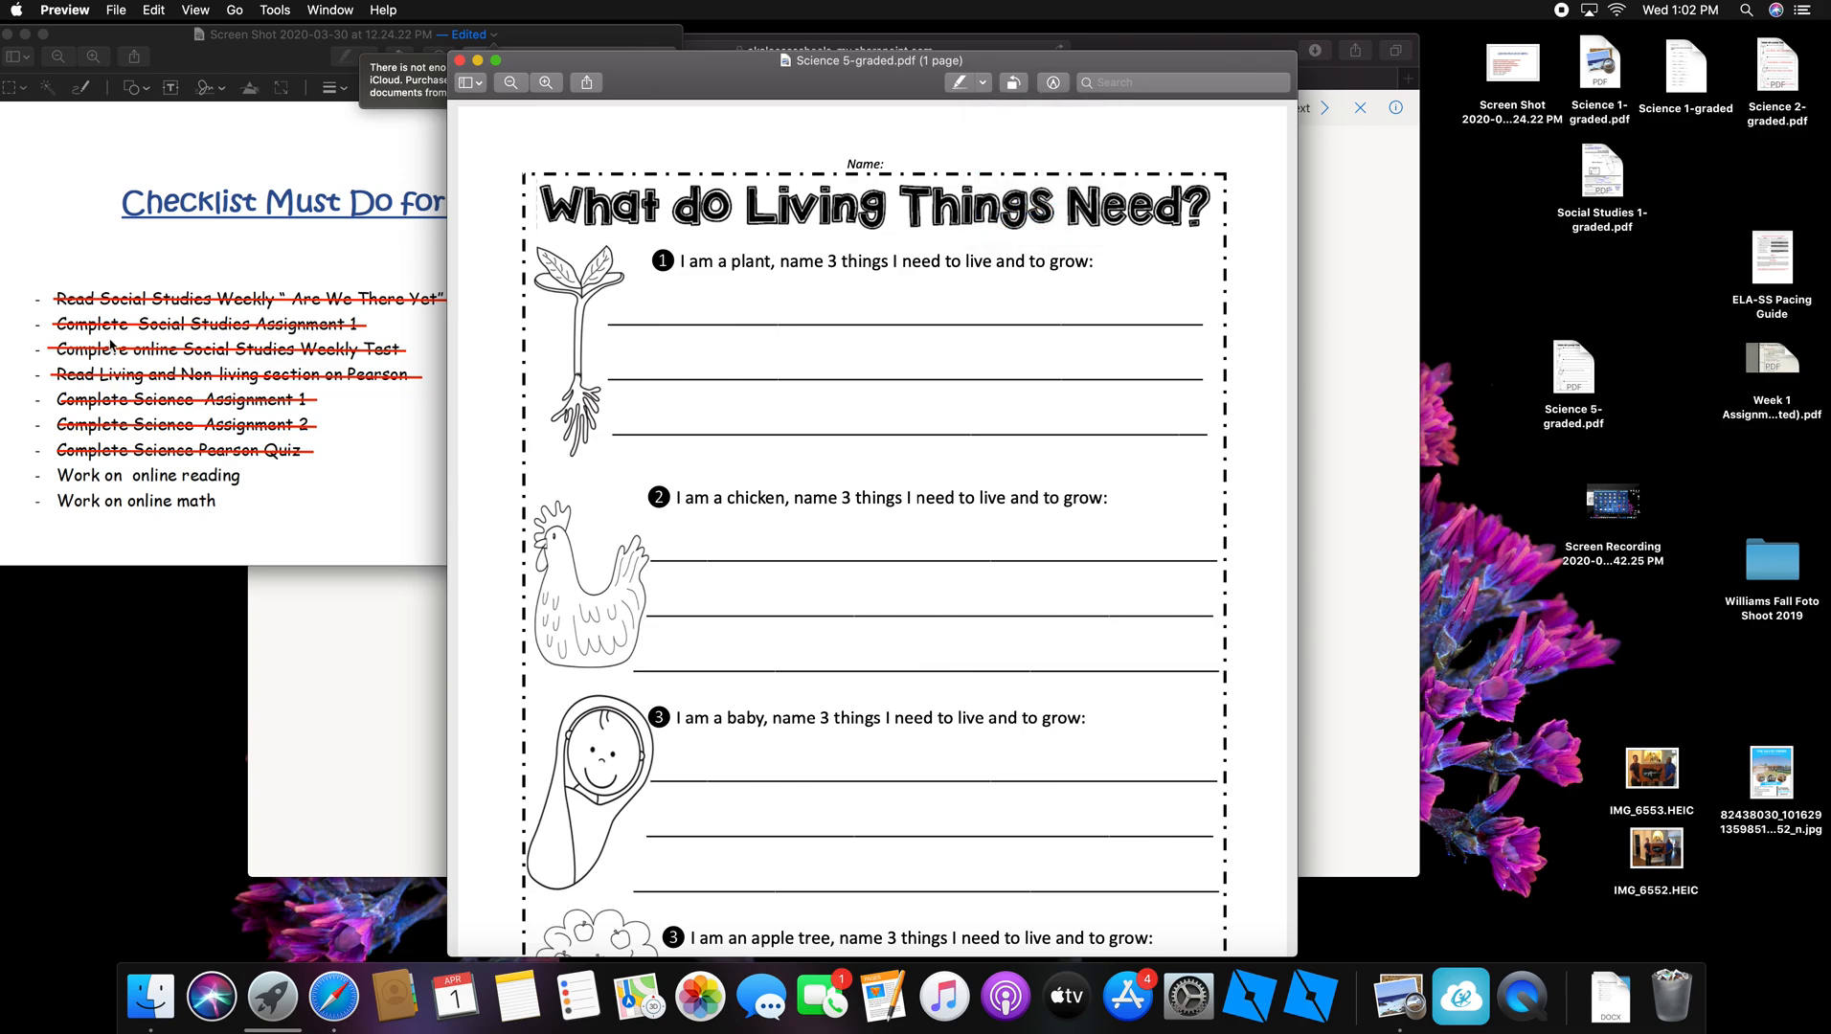
left_click_drag(698, 69, 552, 69)
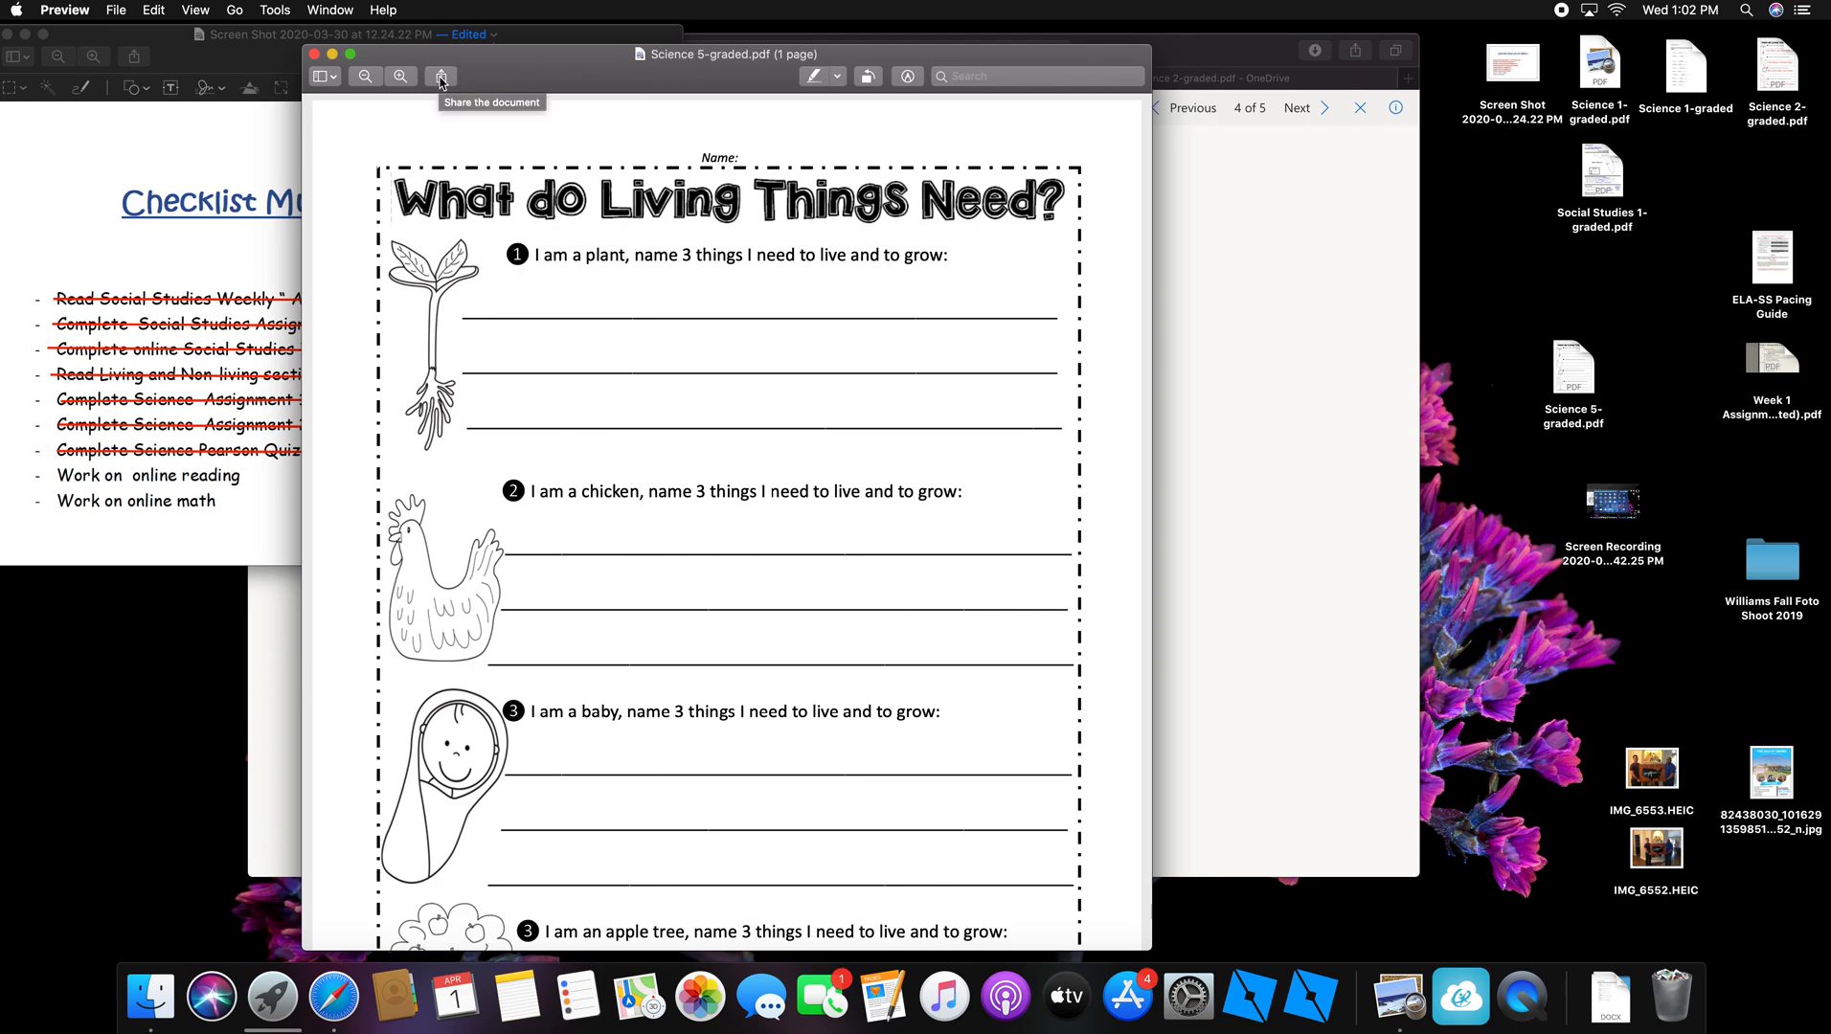
left_click(401, 76)
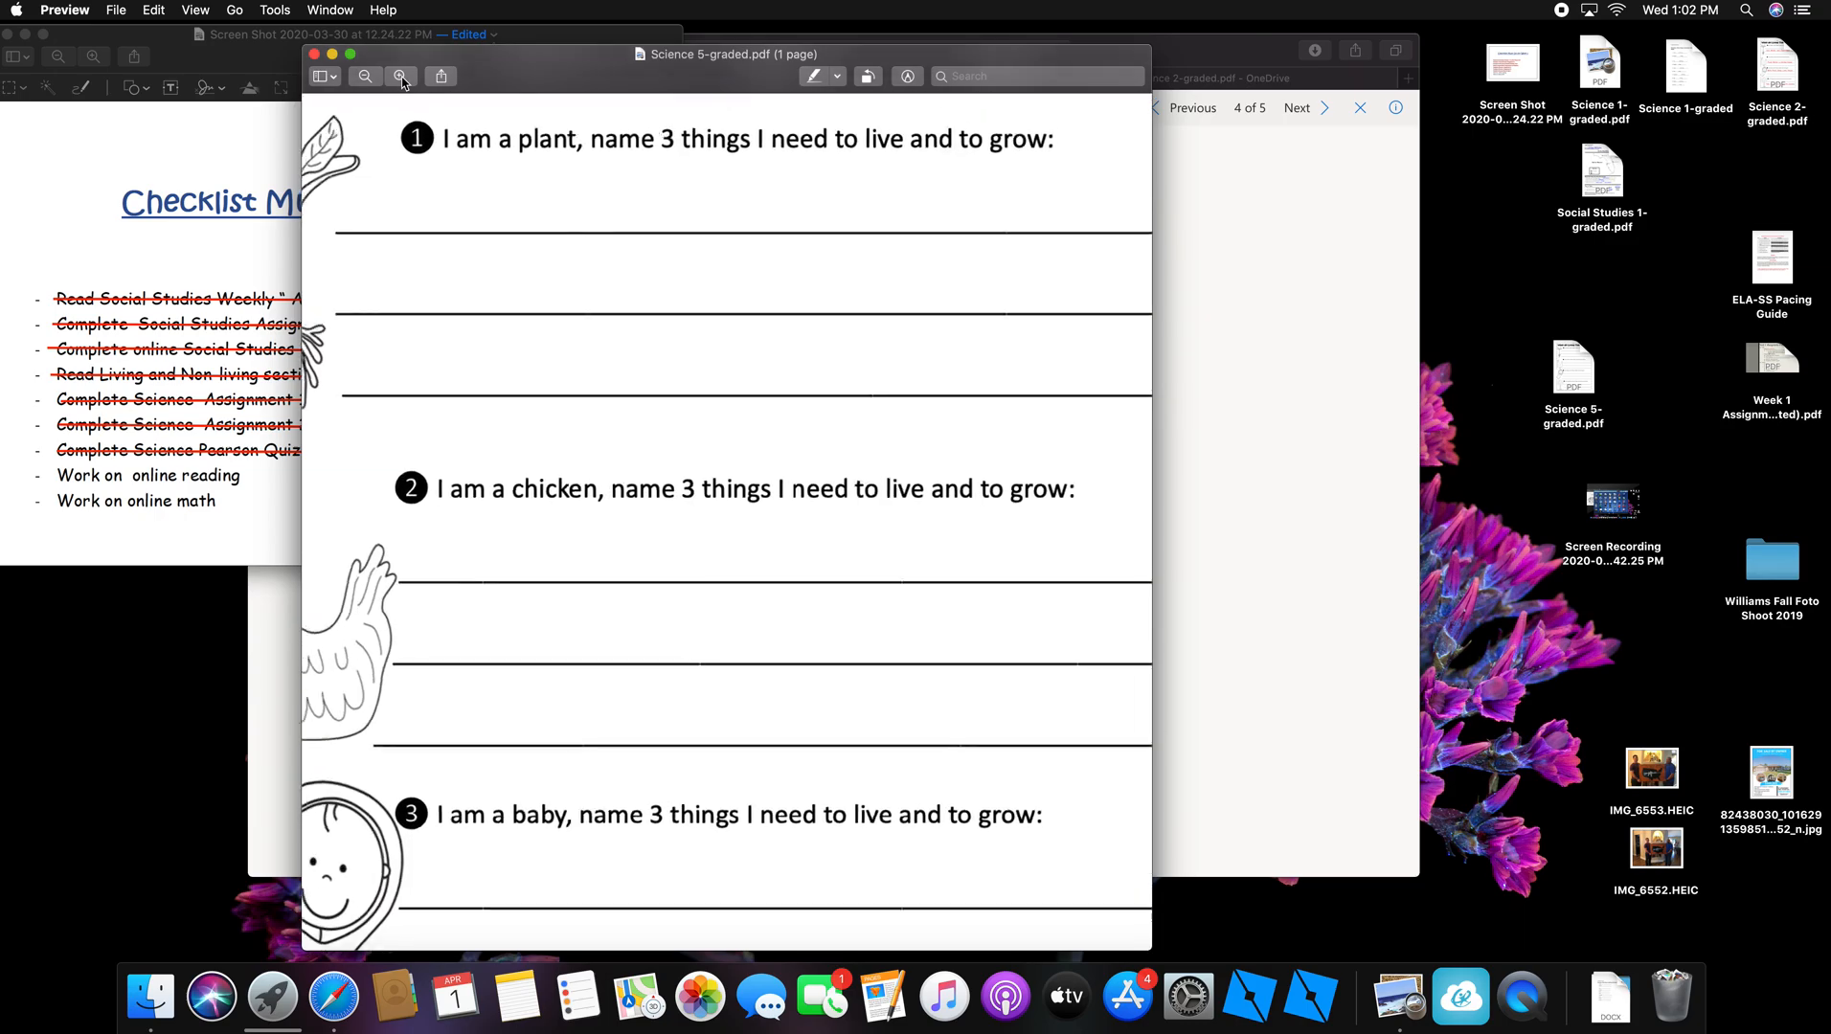
left_click(400, 77)
left_click(365, 77)
left_click(366, 78)
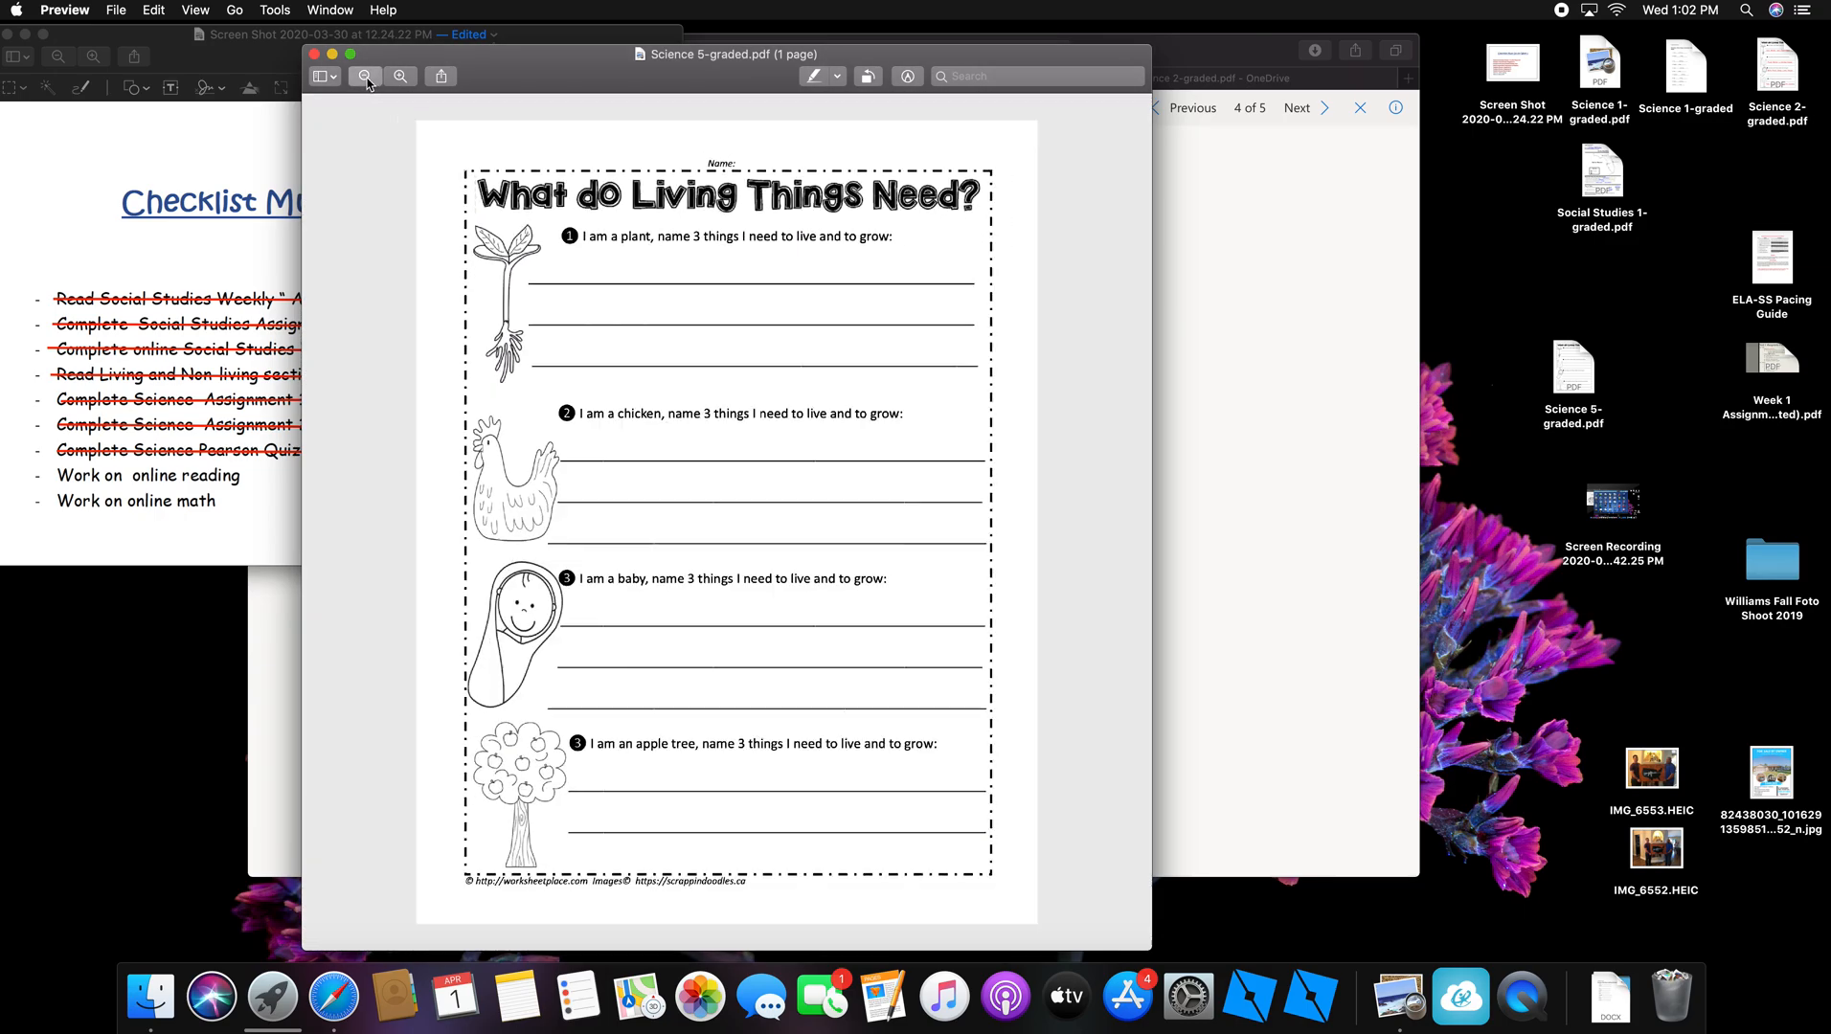
left_click(366, 78)
left_click(366, 79)
left_click(400, 77)
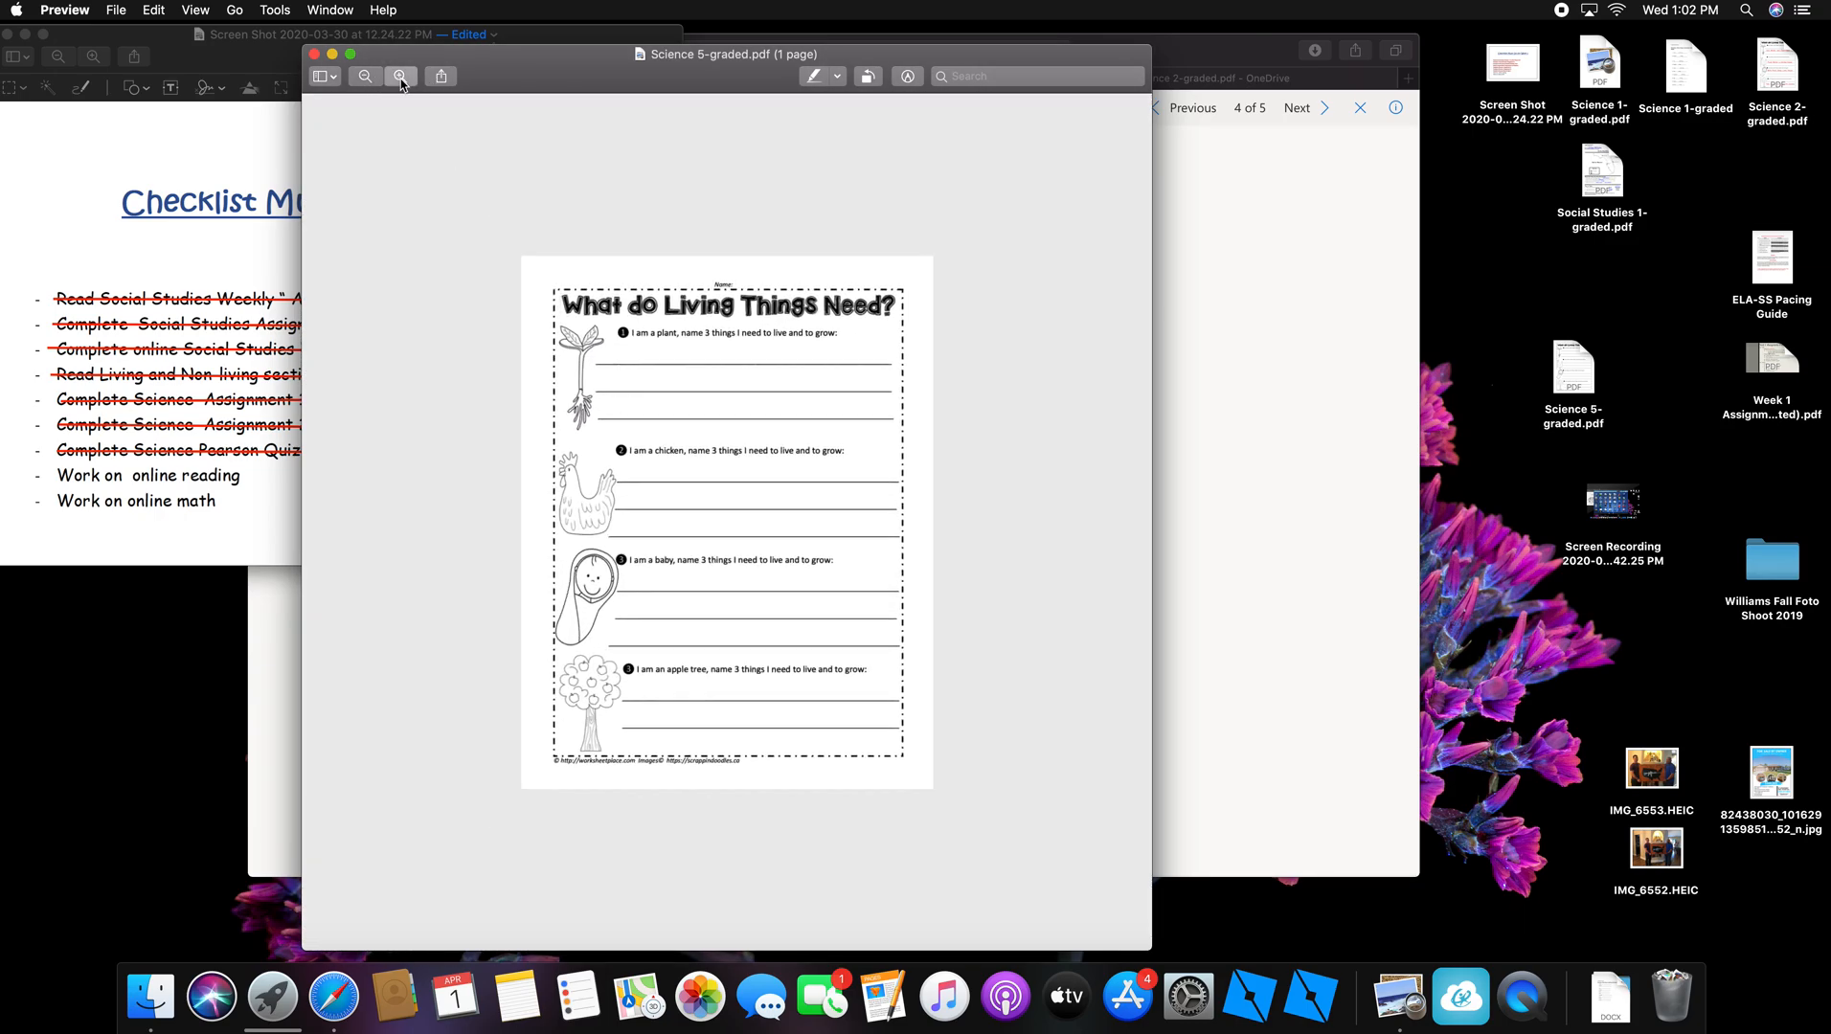
left_click(400, 76)
left_click(366, 77)
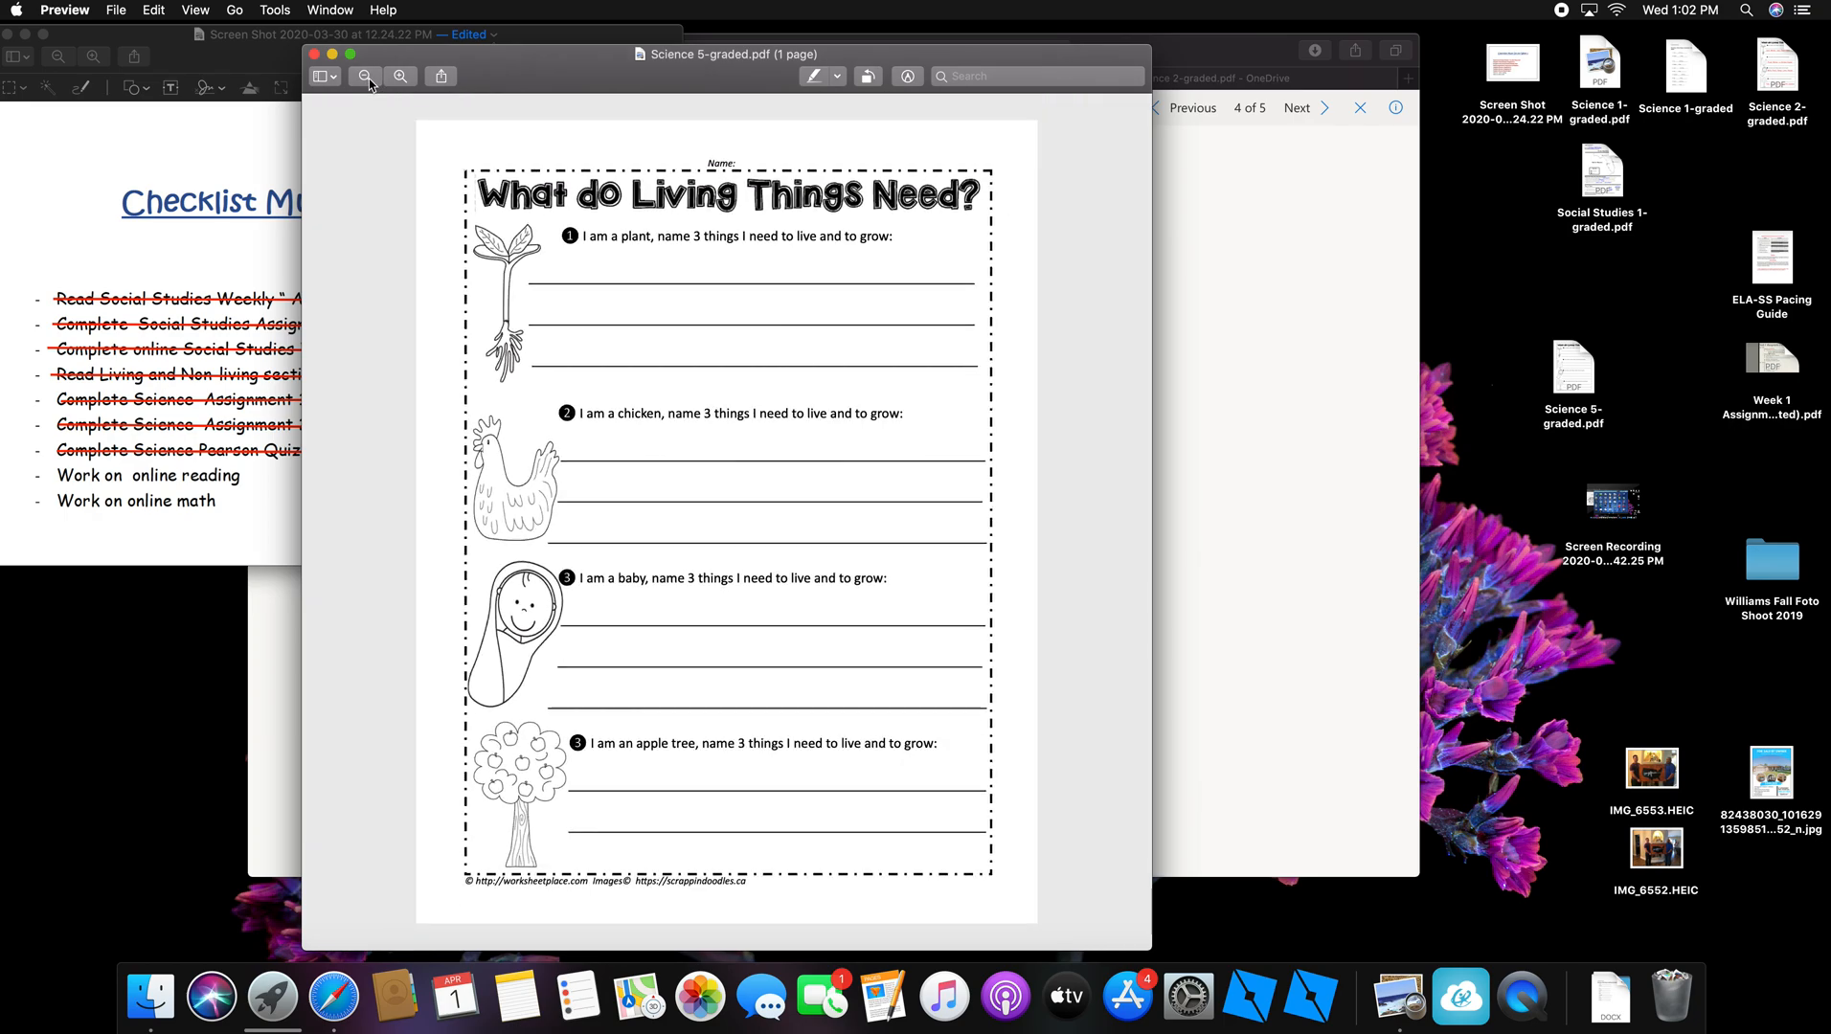
left_click(908, 77)
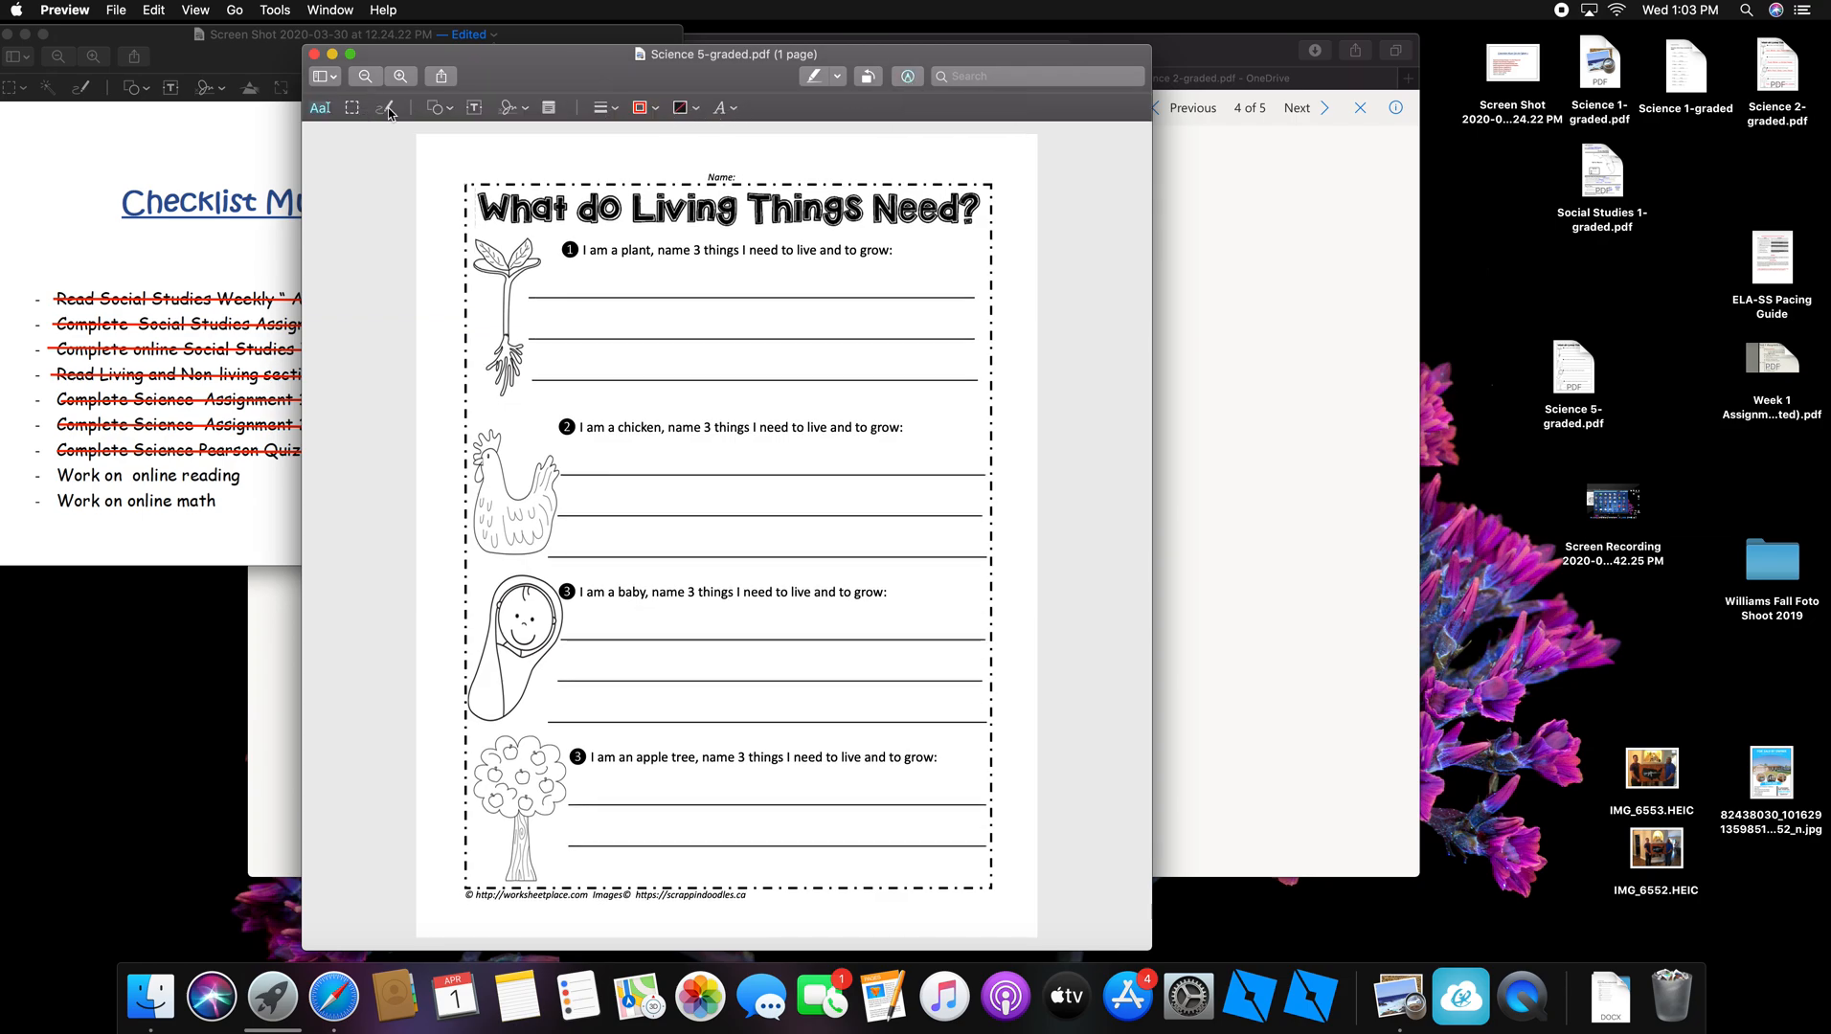
left_click(734, 109)
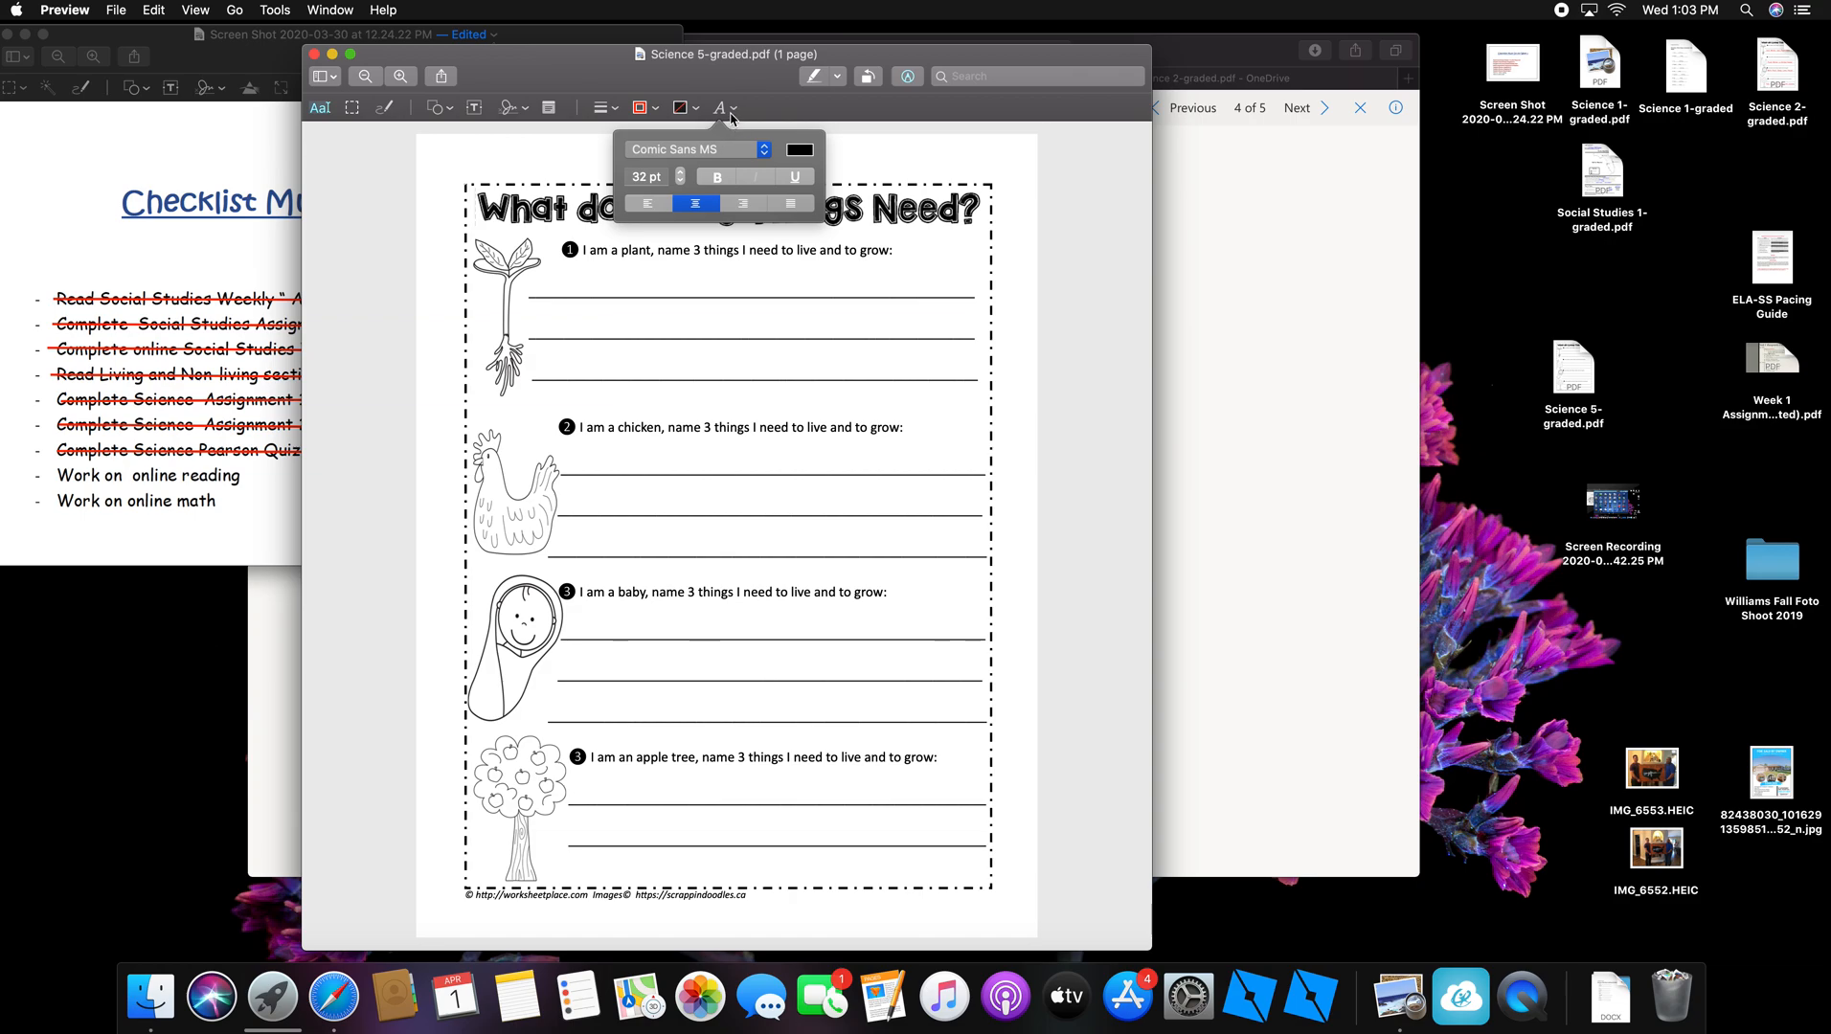
left_click(765, 150)
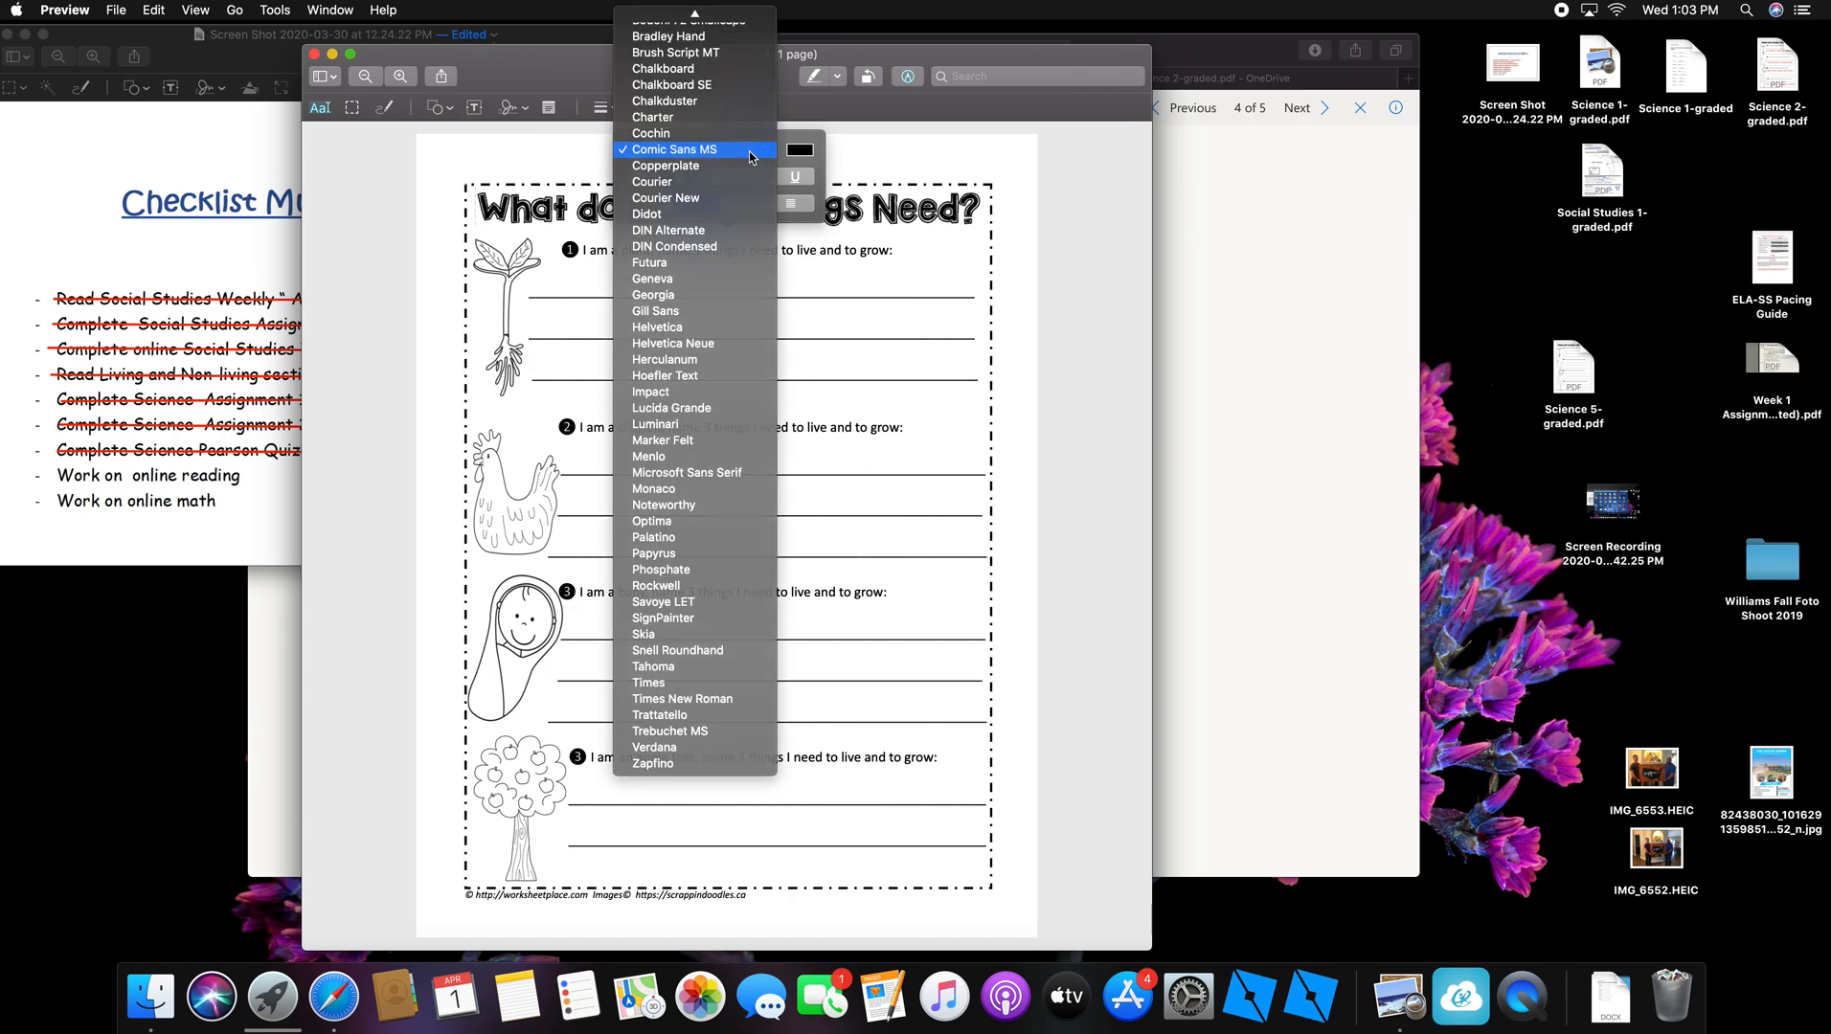
left_click(750, 151)
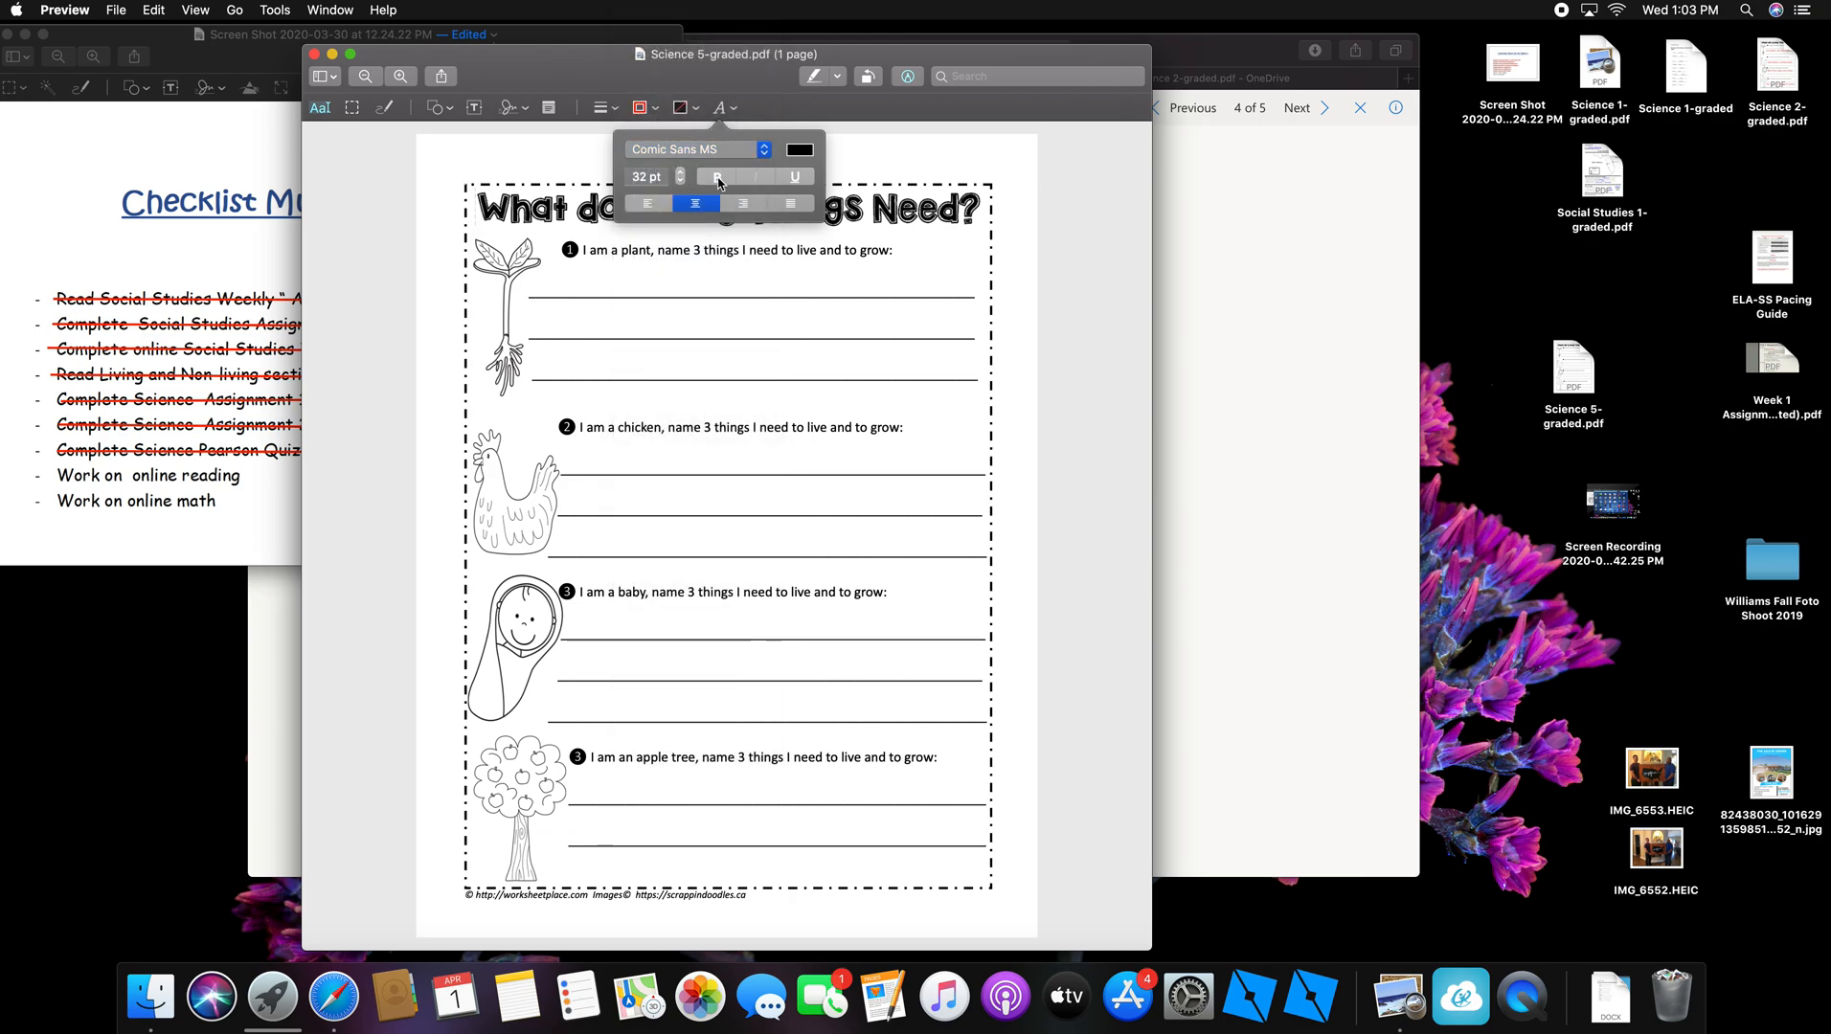
left_click(717, 178)
left_click(800, 150)
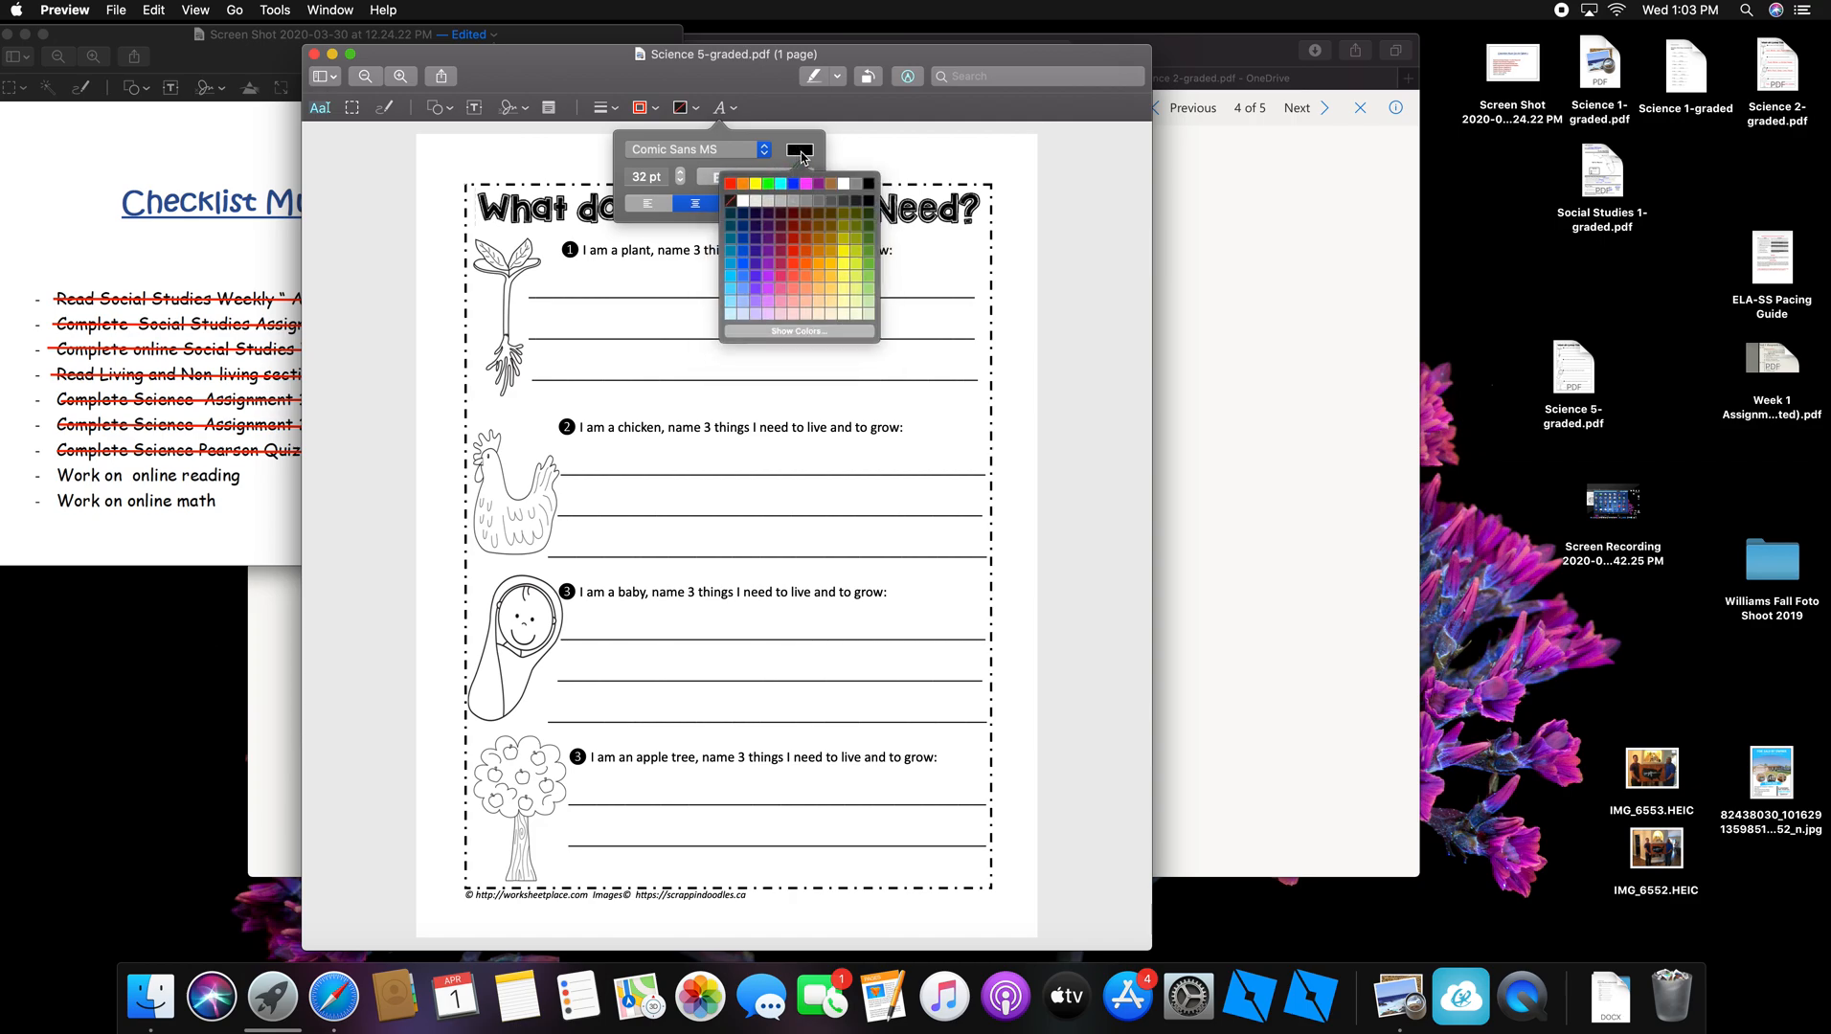
left_click(800, 151)
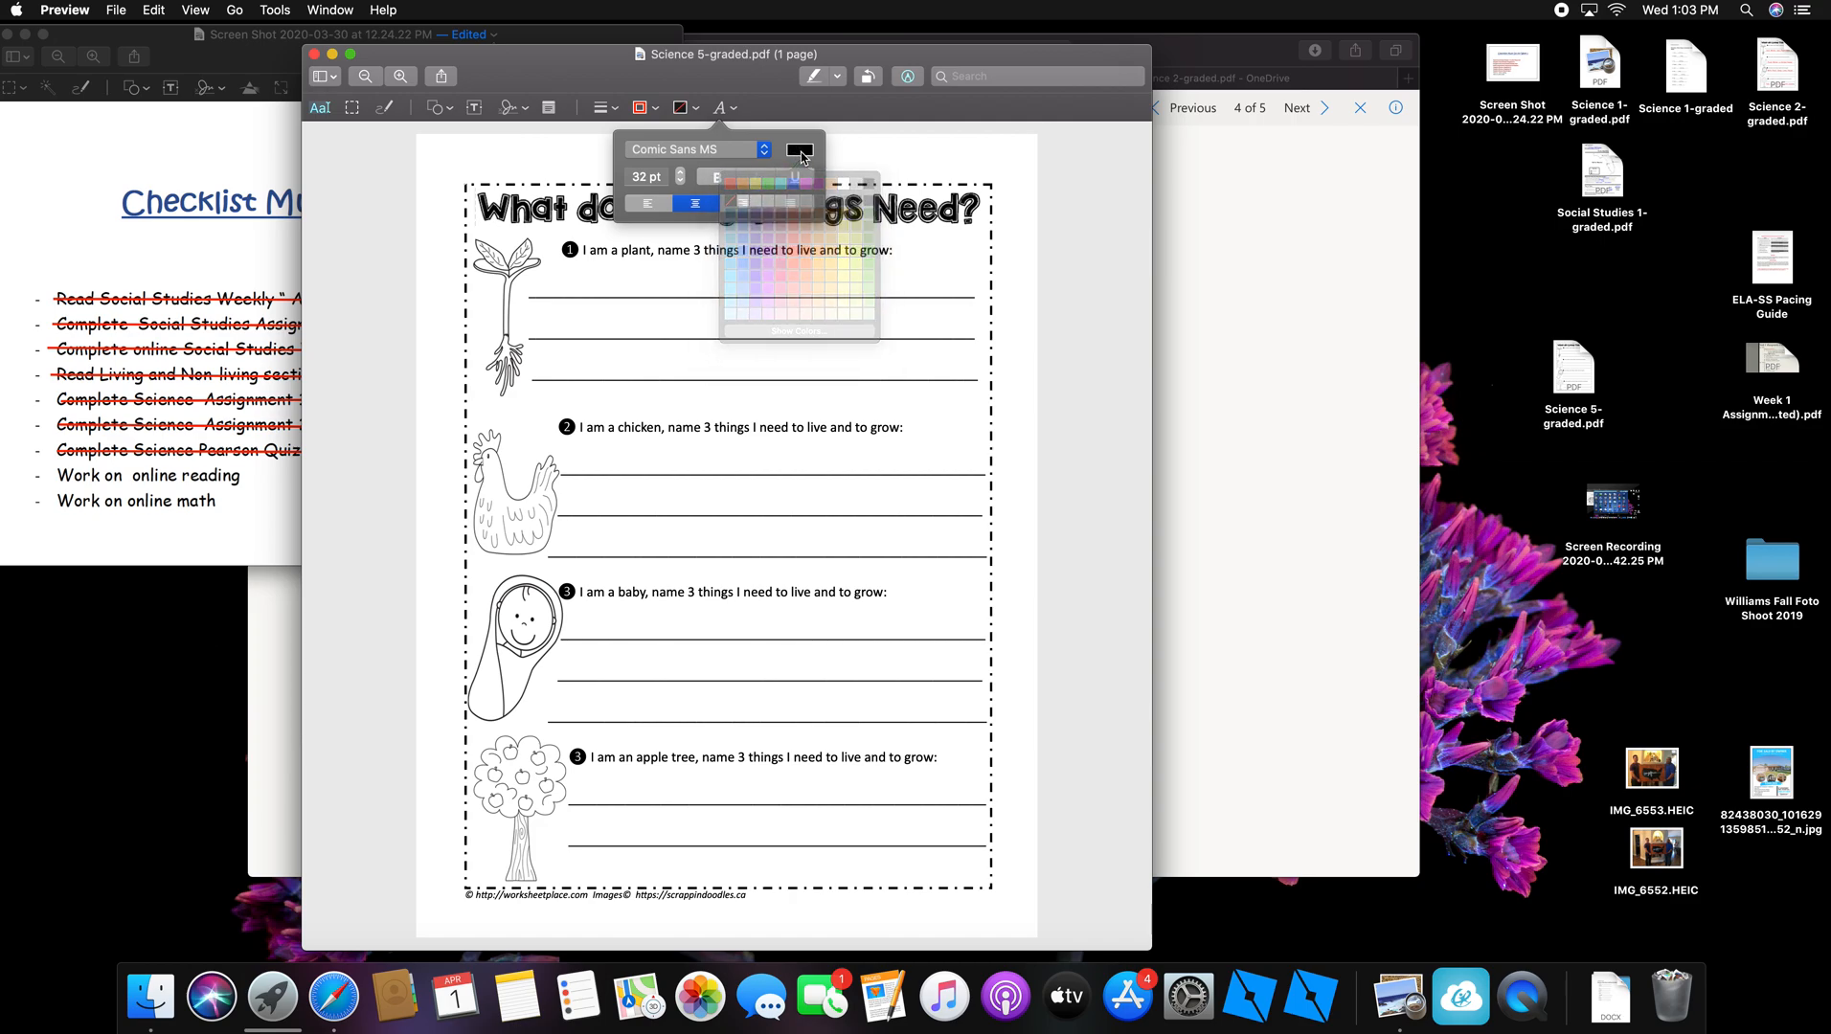
left_click(726, 114)
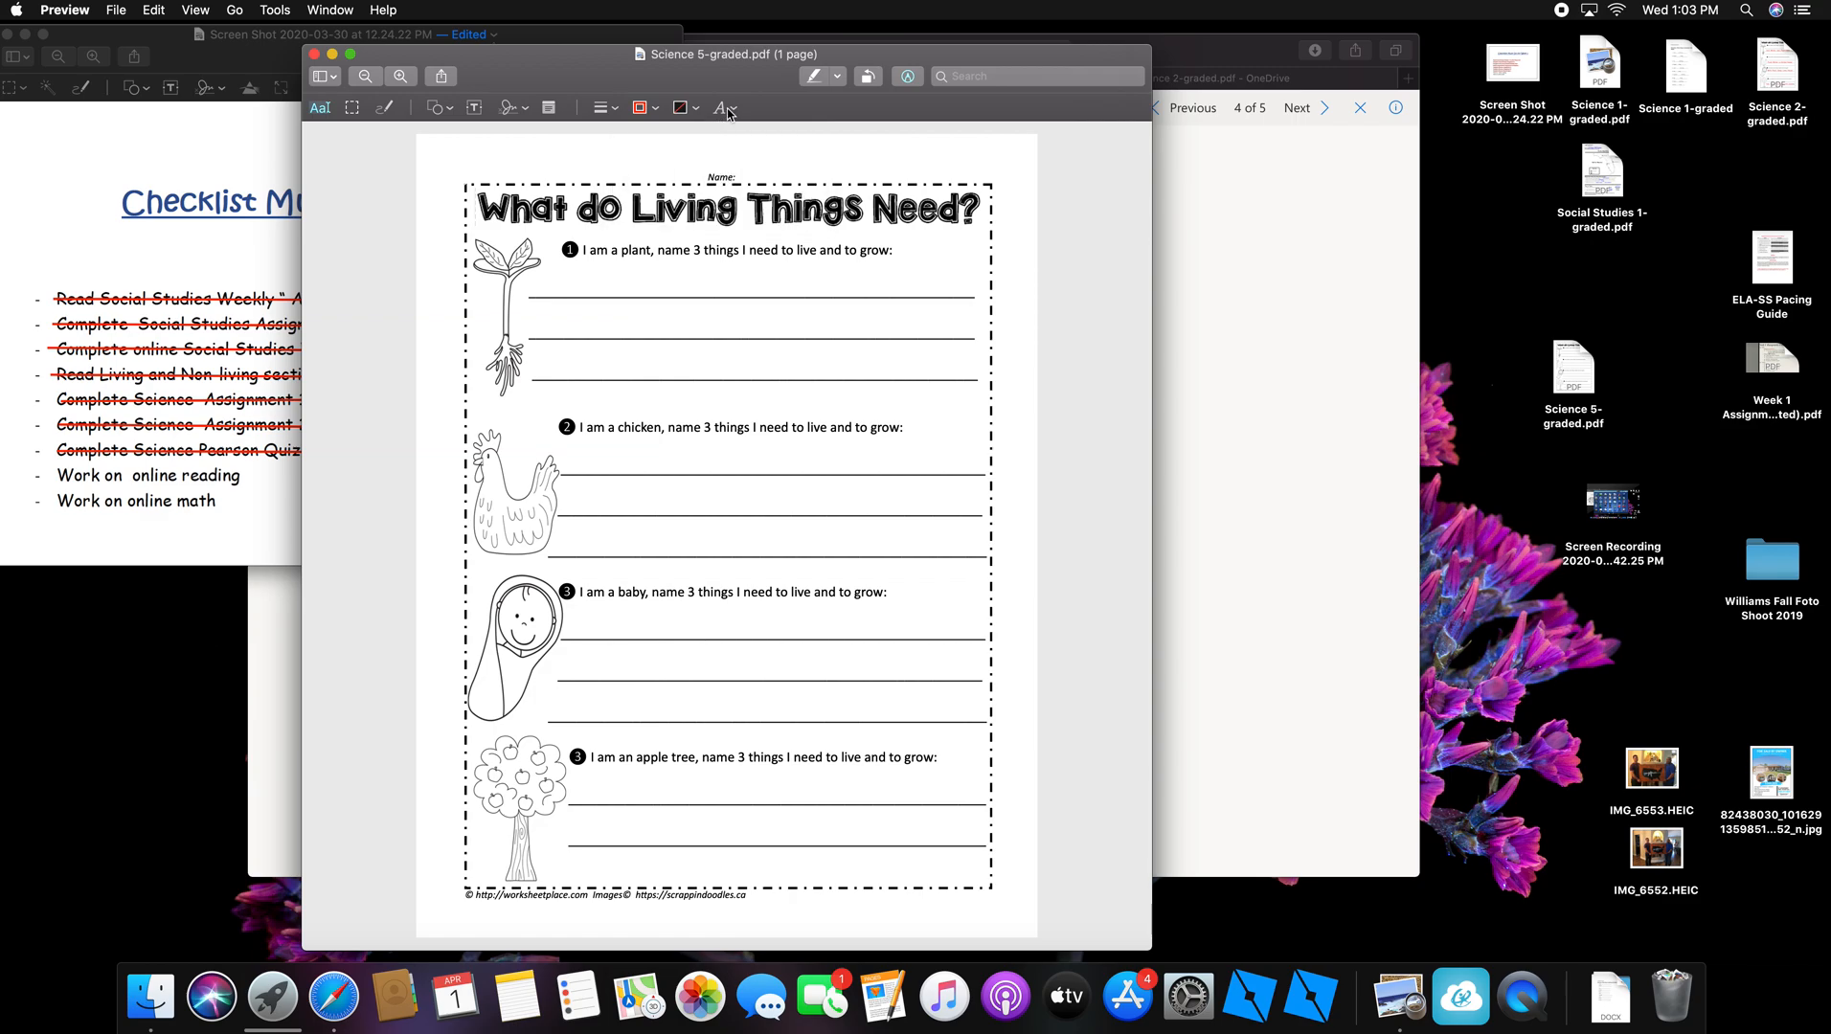
Step: Add a 'Water, Soil, Sun' text box and position it on question 1's first answer line
left_click(475, 112)
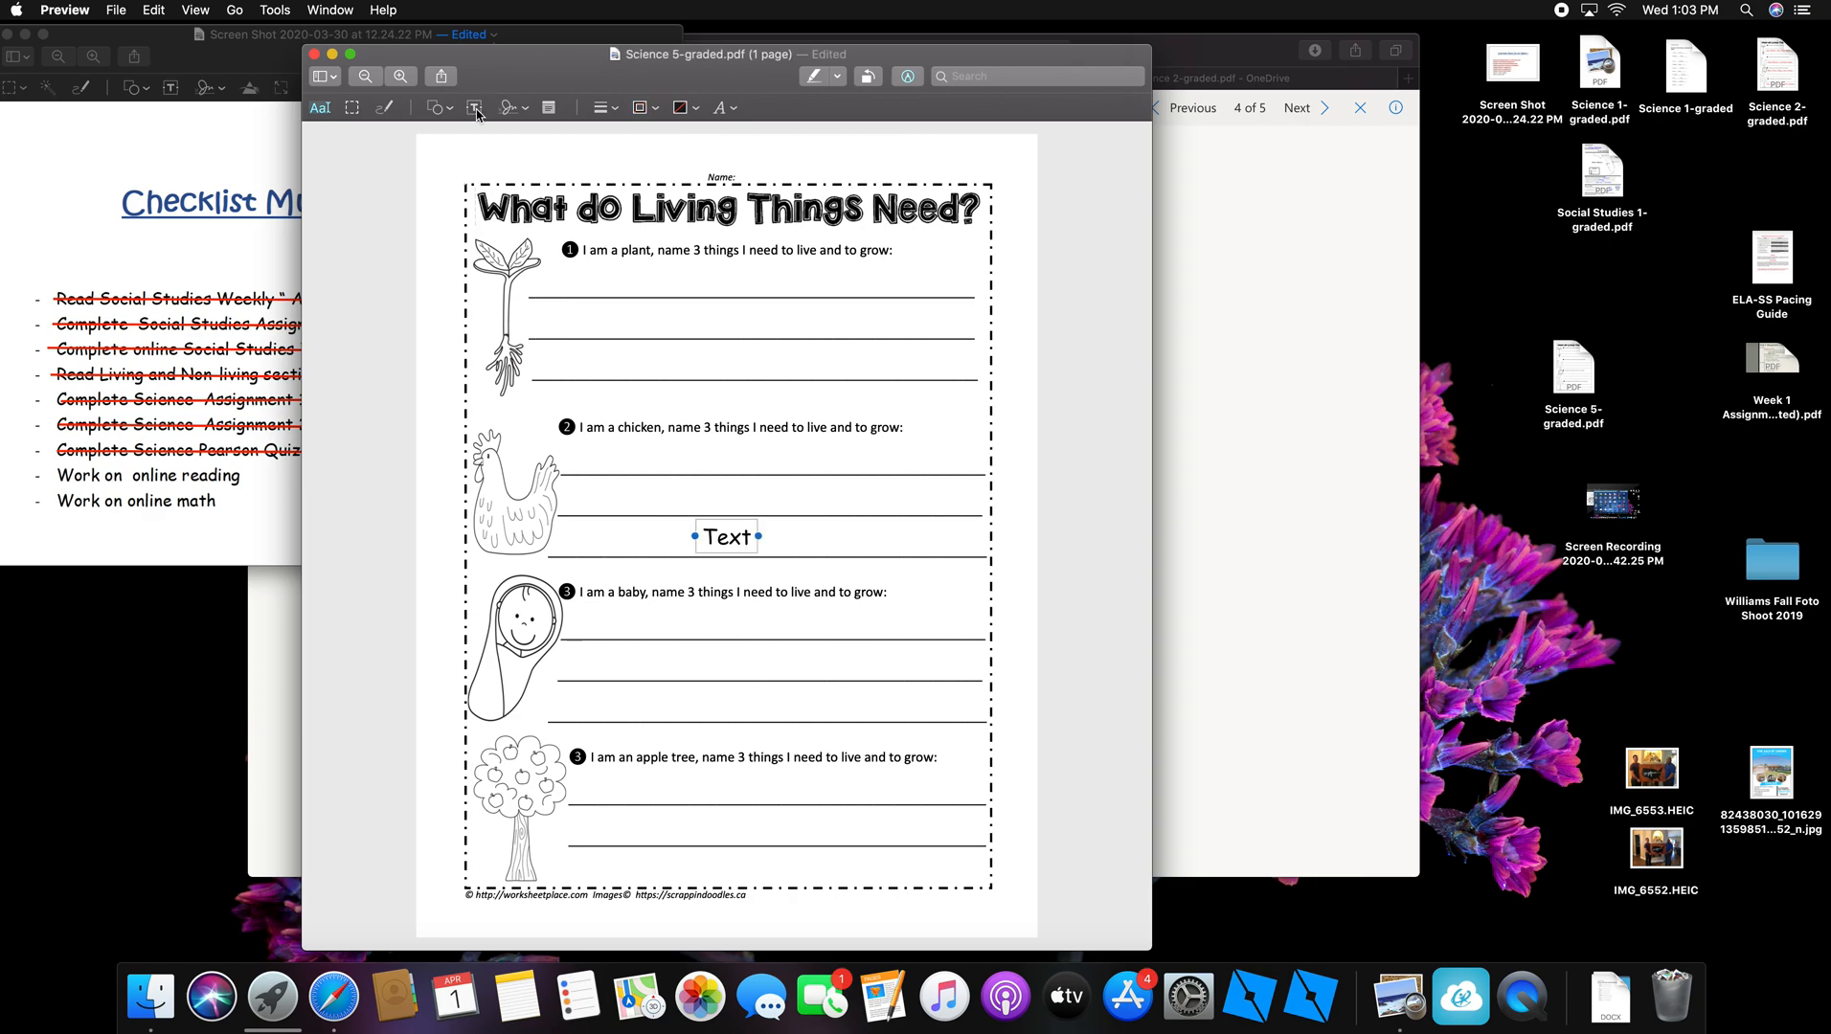
double_click(746, 537)
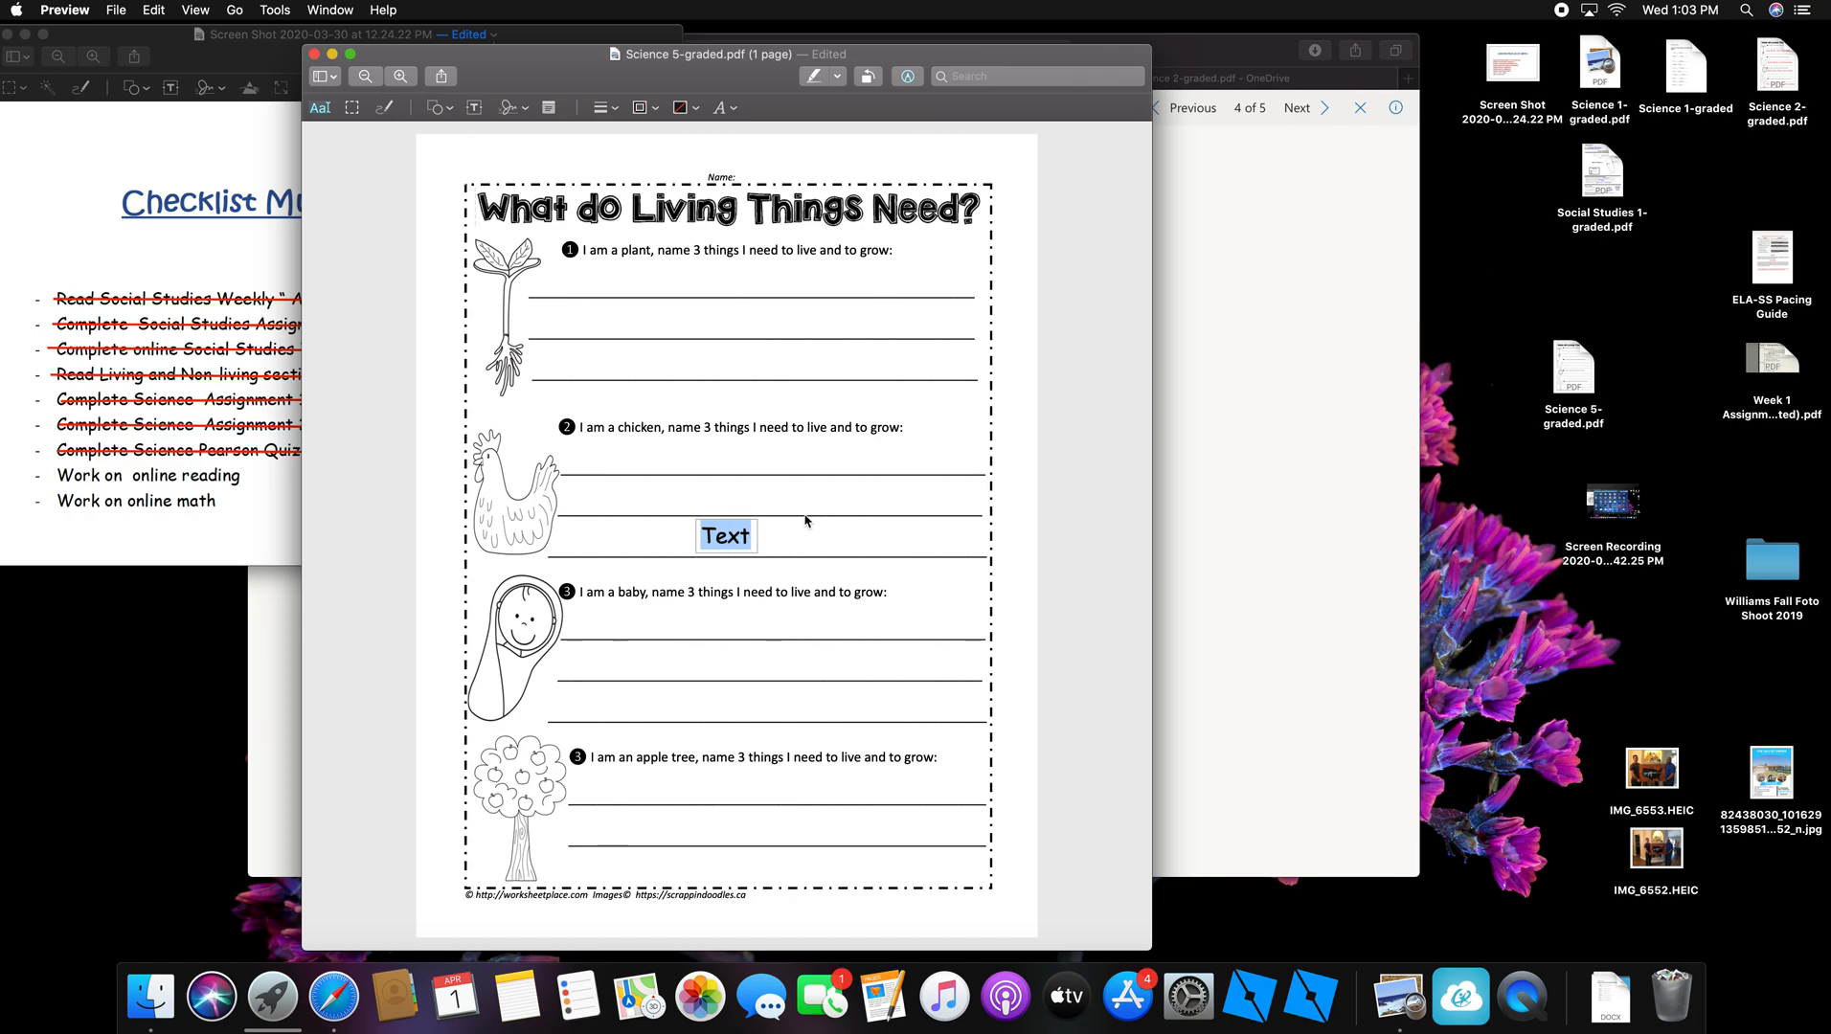
type("Water")
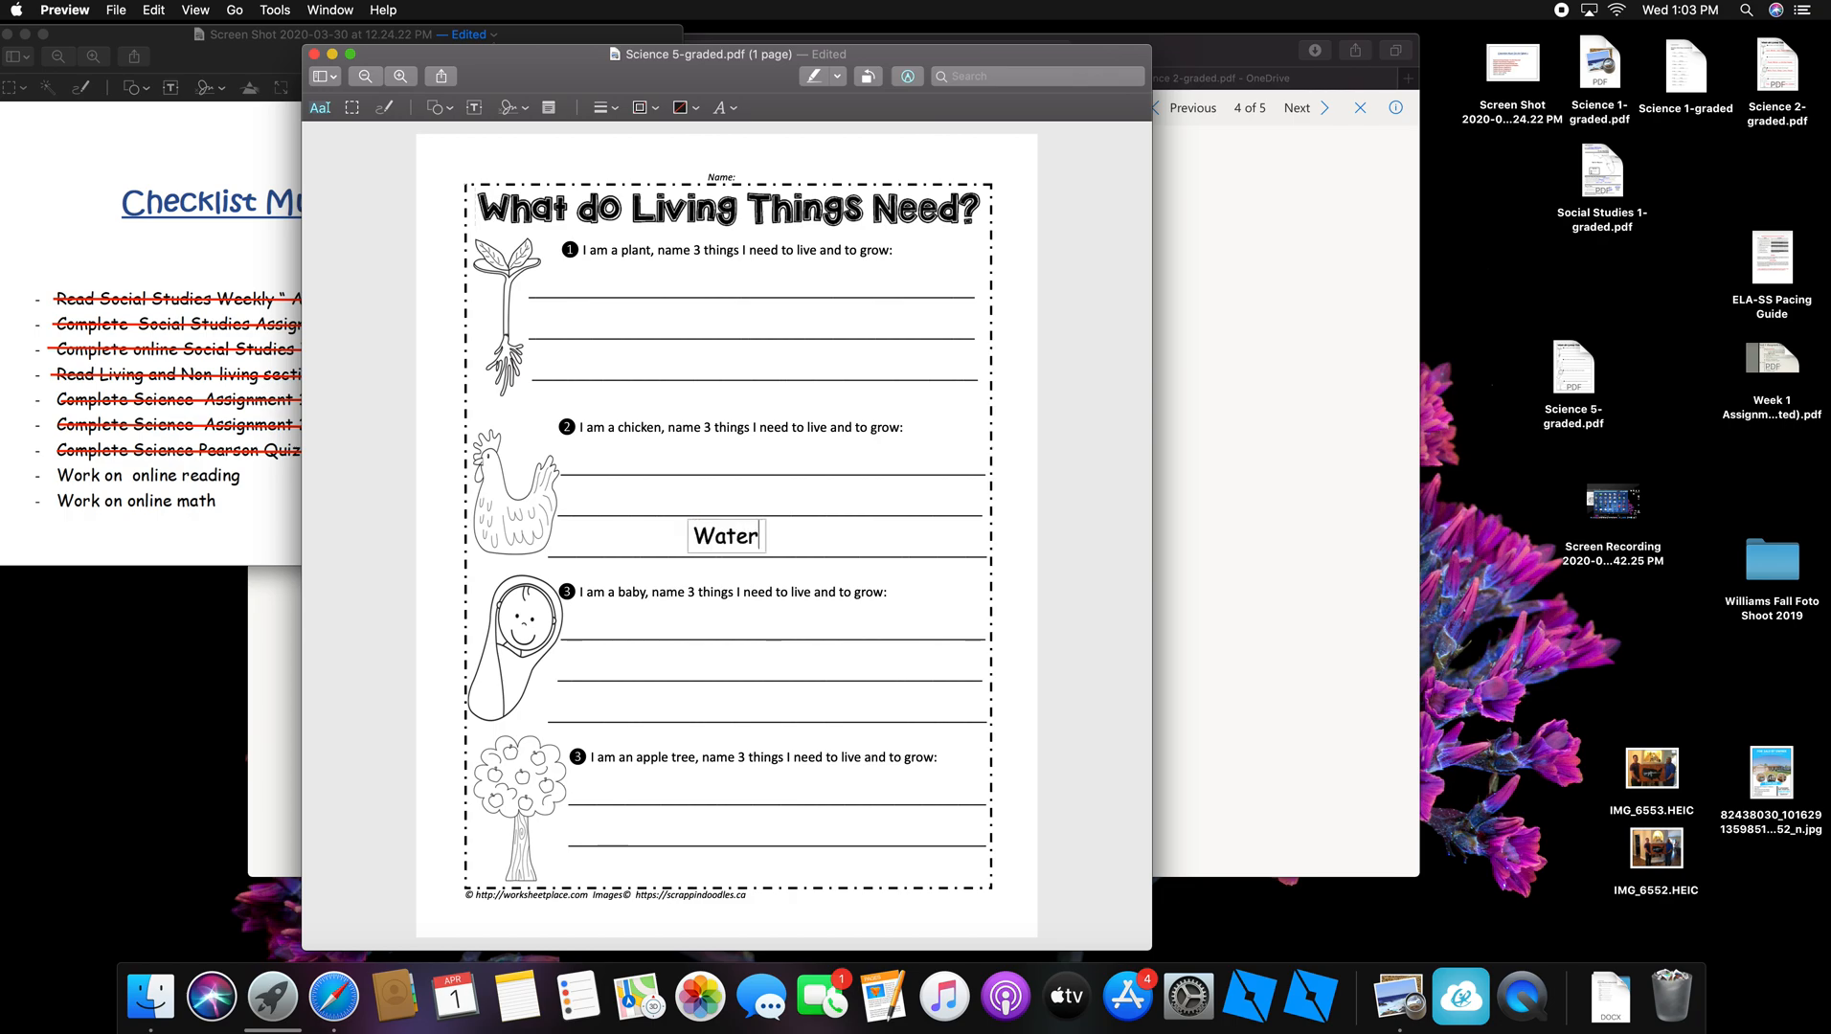
type(", Soil")
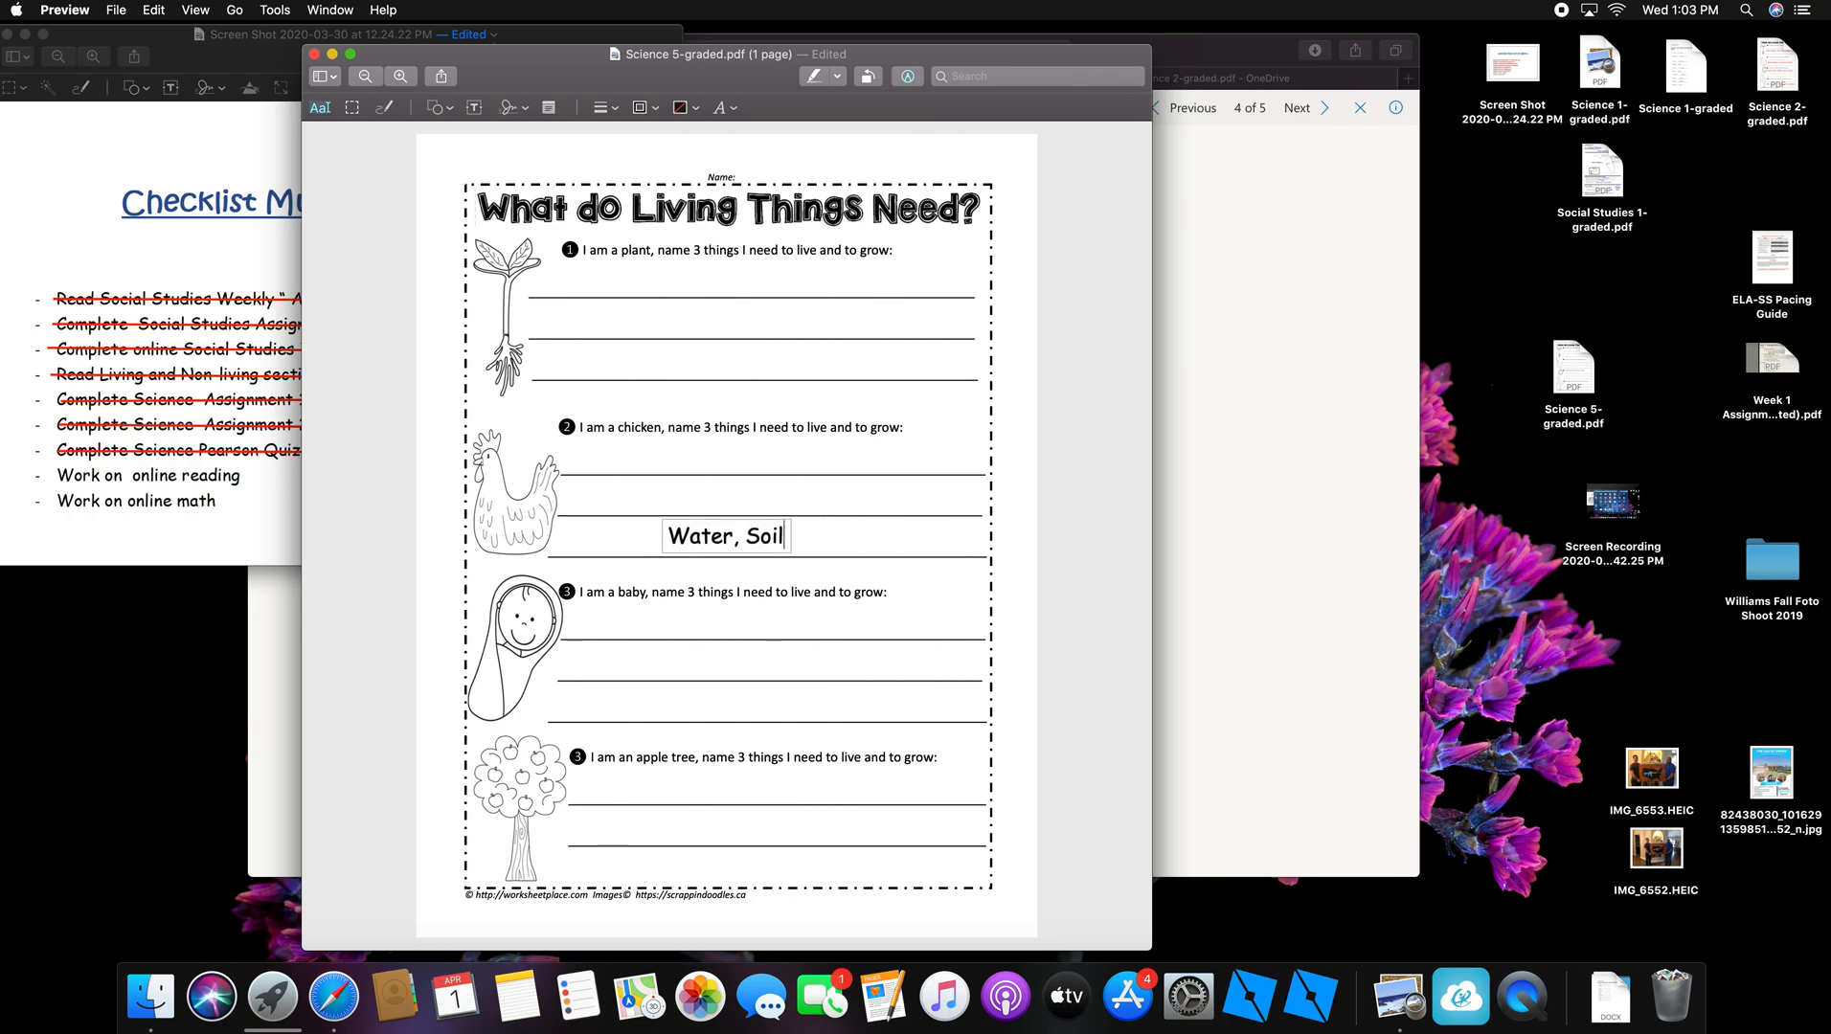
type(", SUn")
key("BackSpace")
key("BackSpace")
type("un")
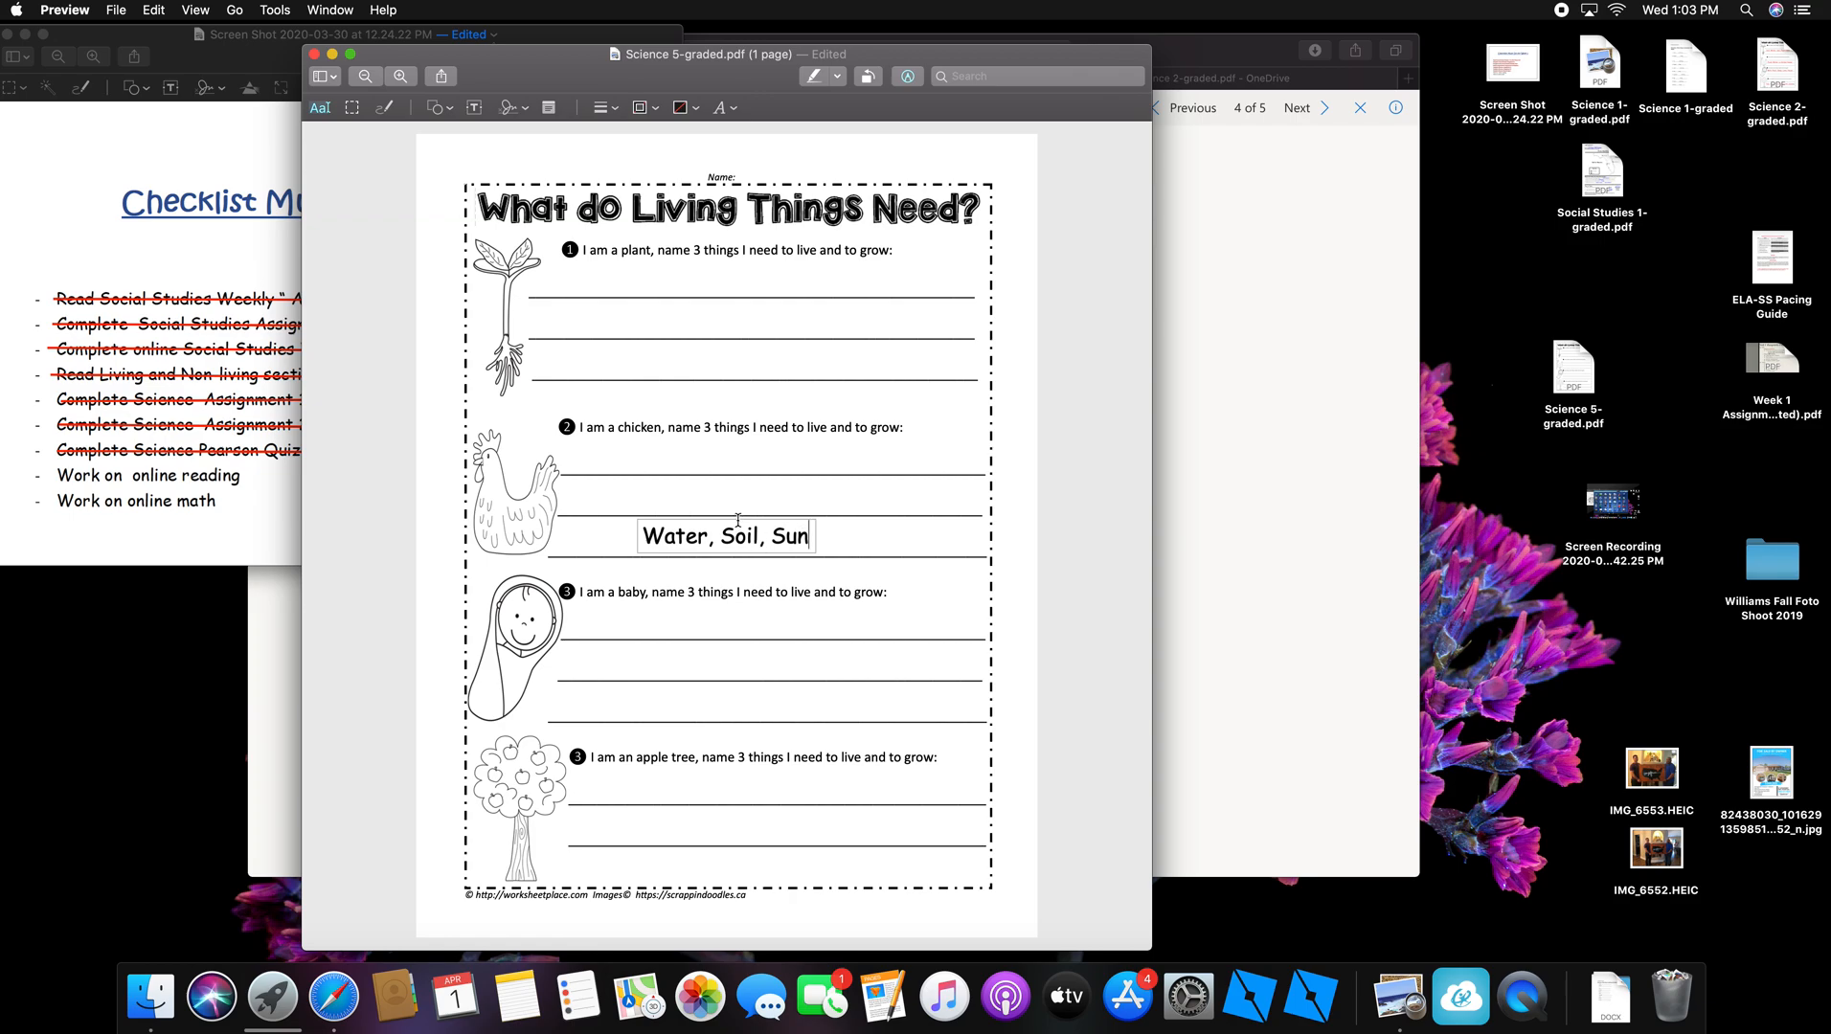
left_click_drag(738, 518, 633, 303)
left_click(819, 323)
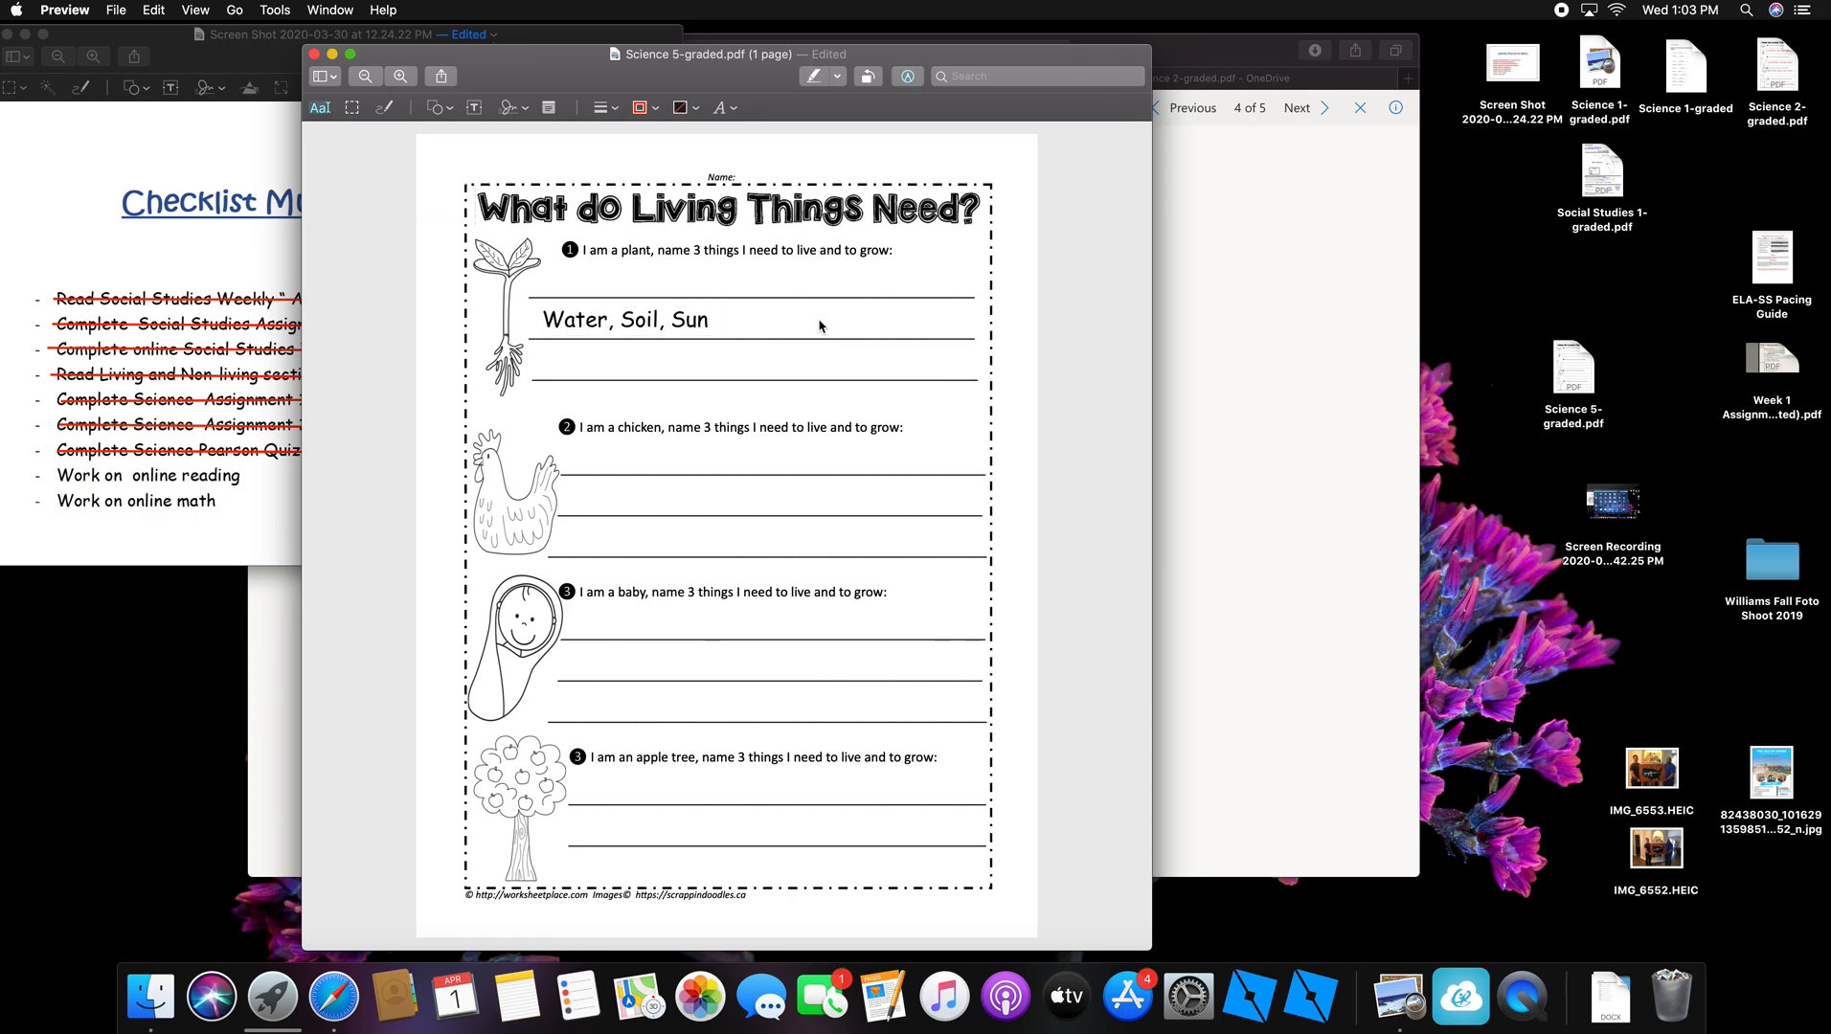
mouse_move(626, 318)
left_mouse_down()
mouse_move(628, 374)
mouse_move(624, 319)
left_mouse_up()
left_click(781, 326)
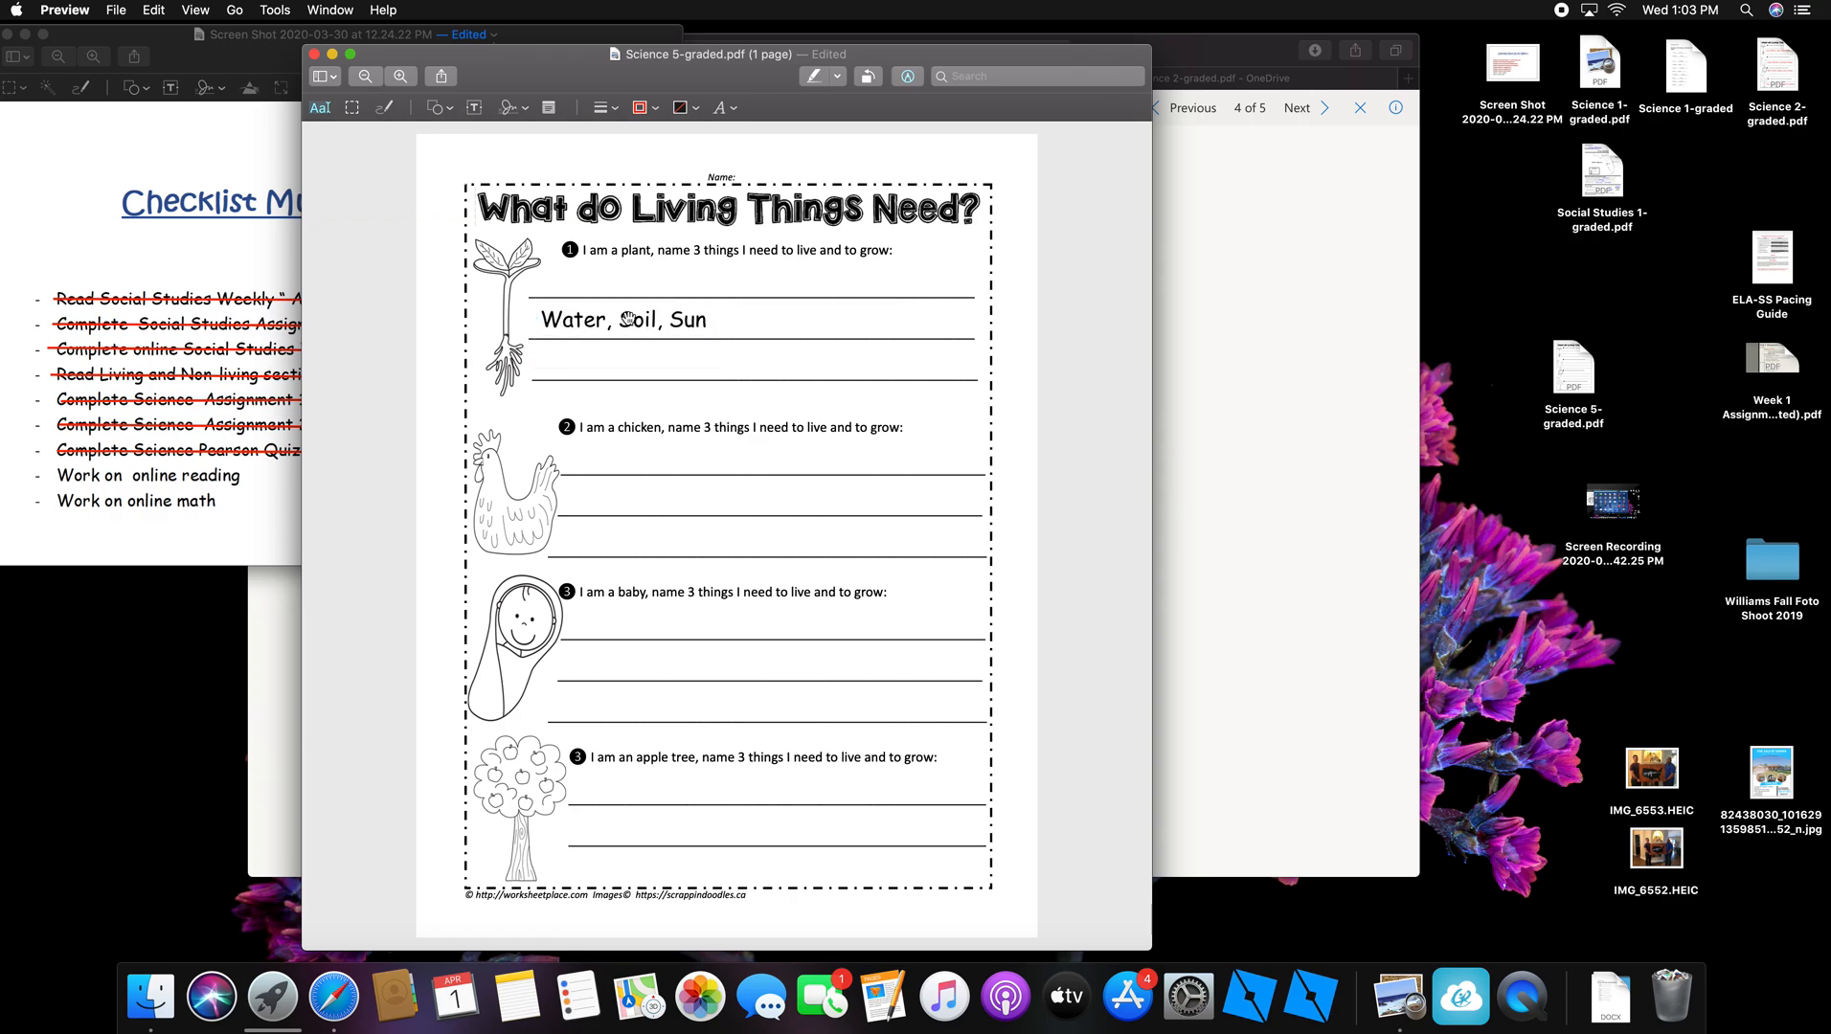
mouse_move(628, 319)
left_mouse_down()
mouse_move(628, 355)
mouse_move(632, 321)
left_mouse_up()
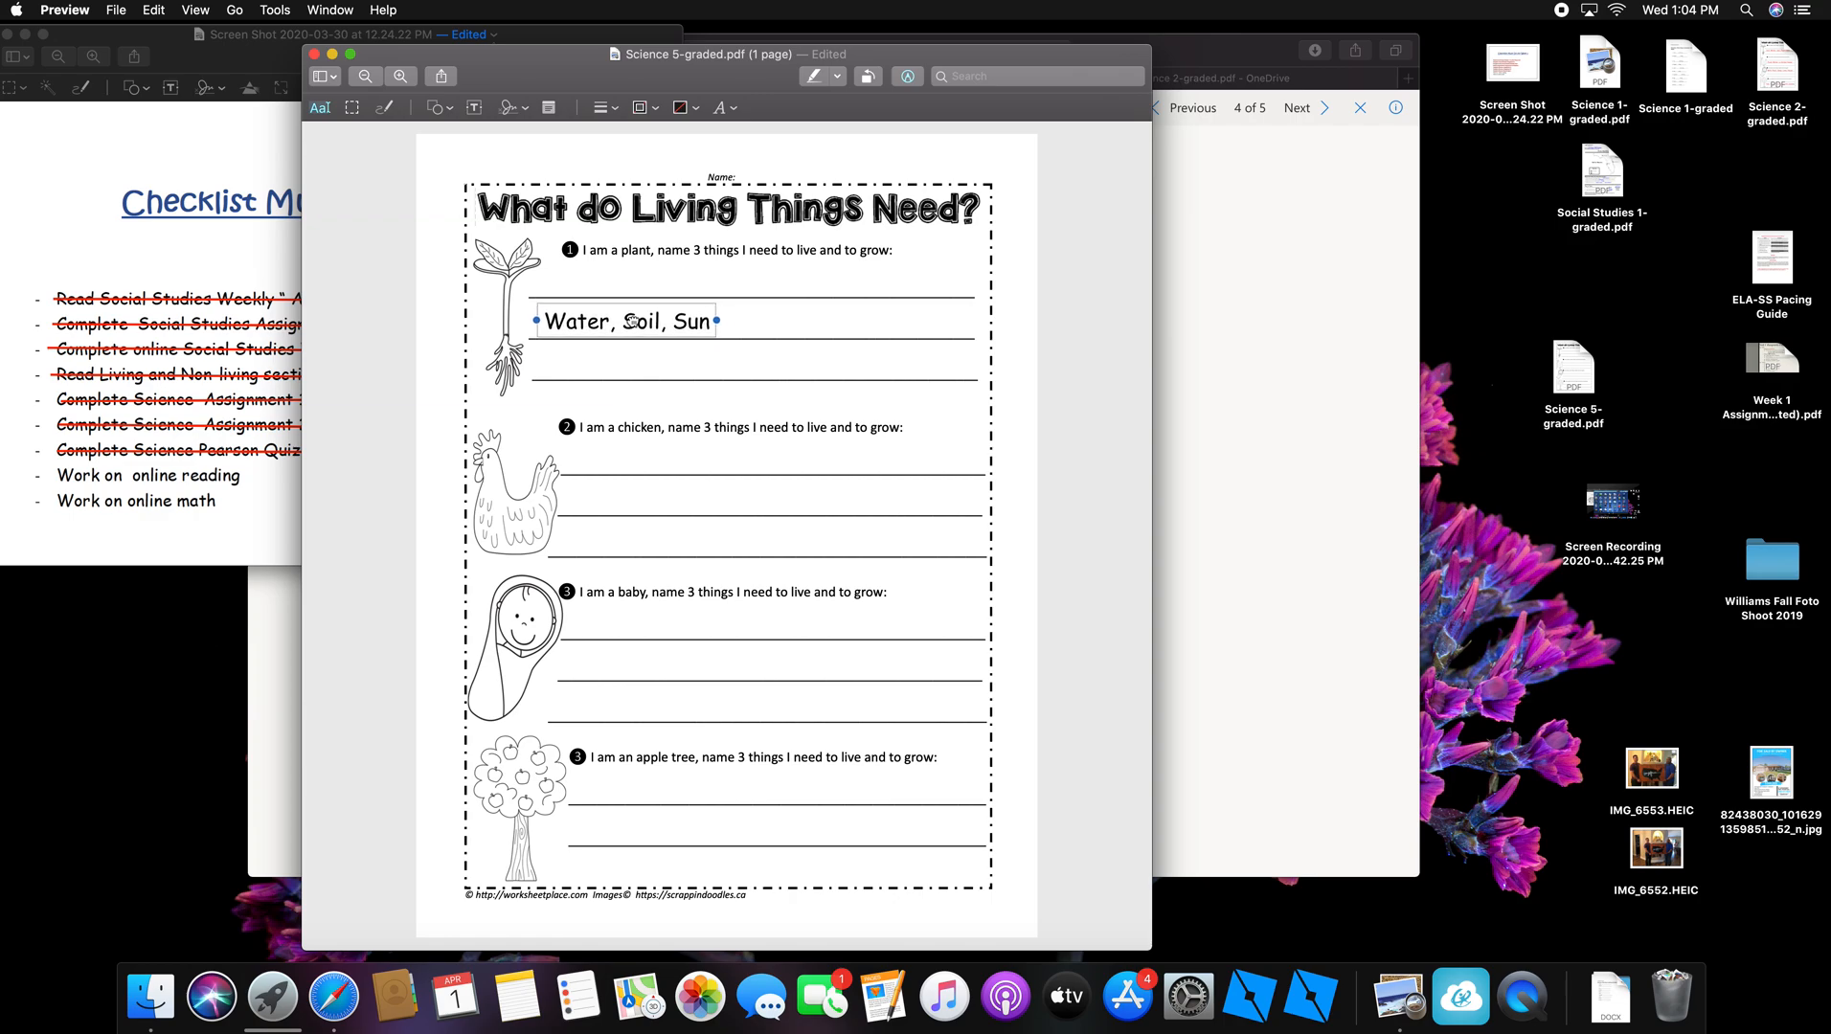
Step: Colour the 'Water, Soil, Sun' answer text purple
left_click(730, 108)
left_click(801, 151)
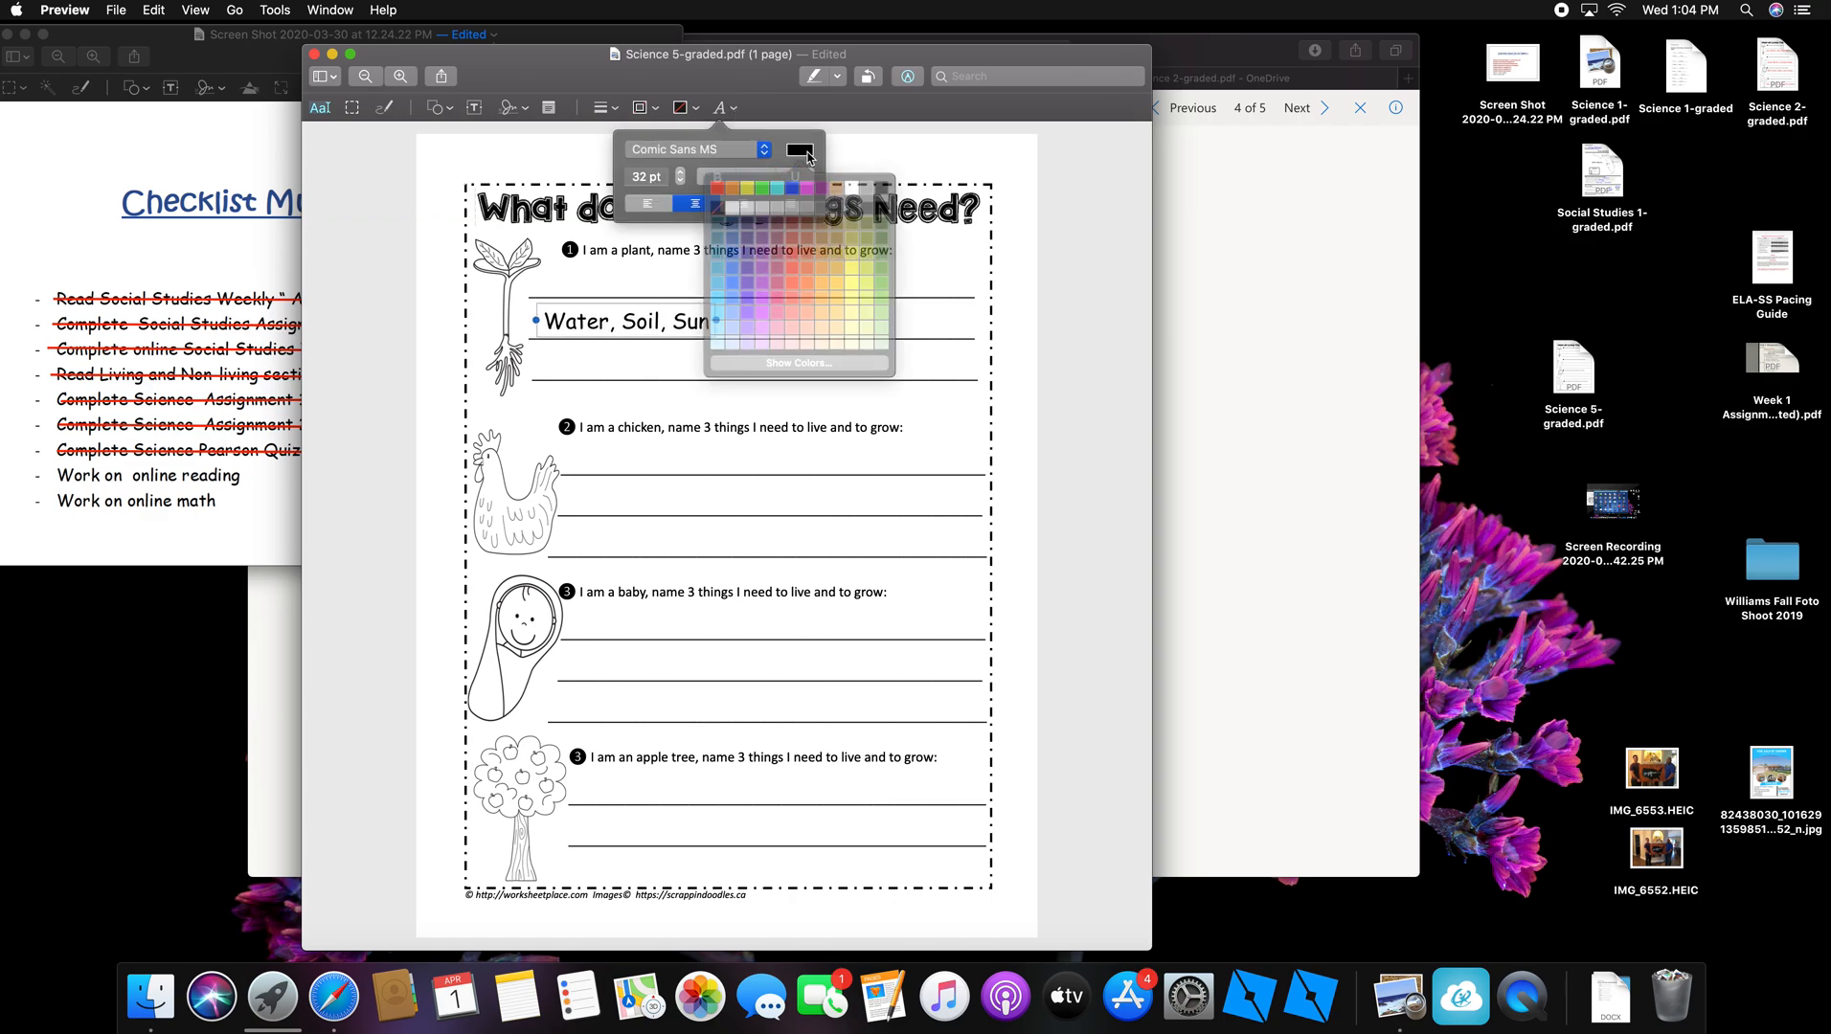
left_click(792, 253)
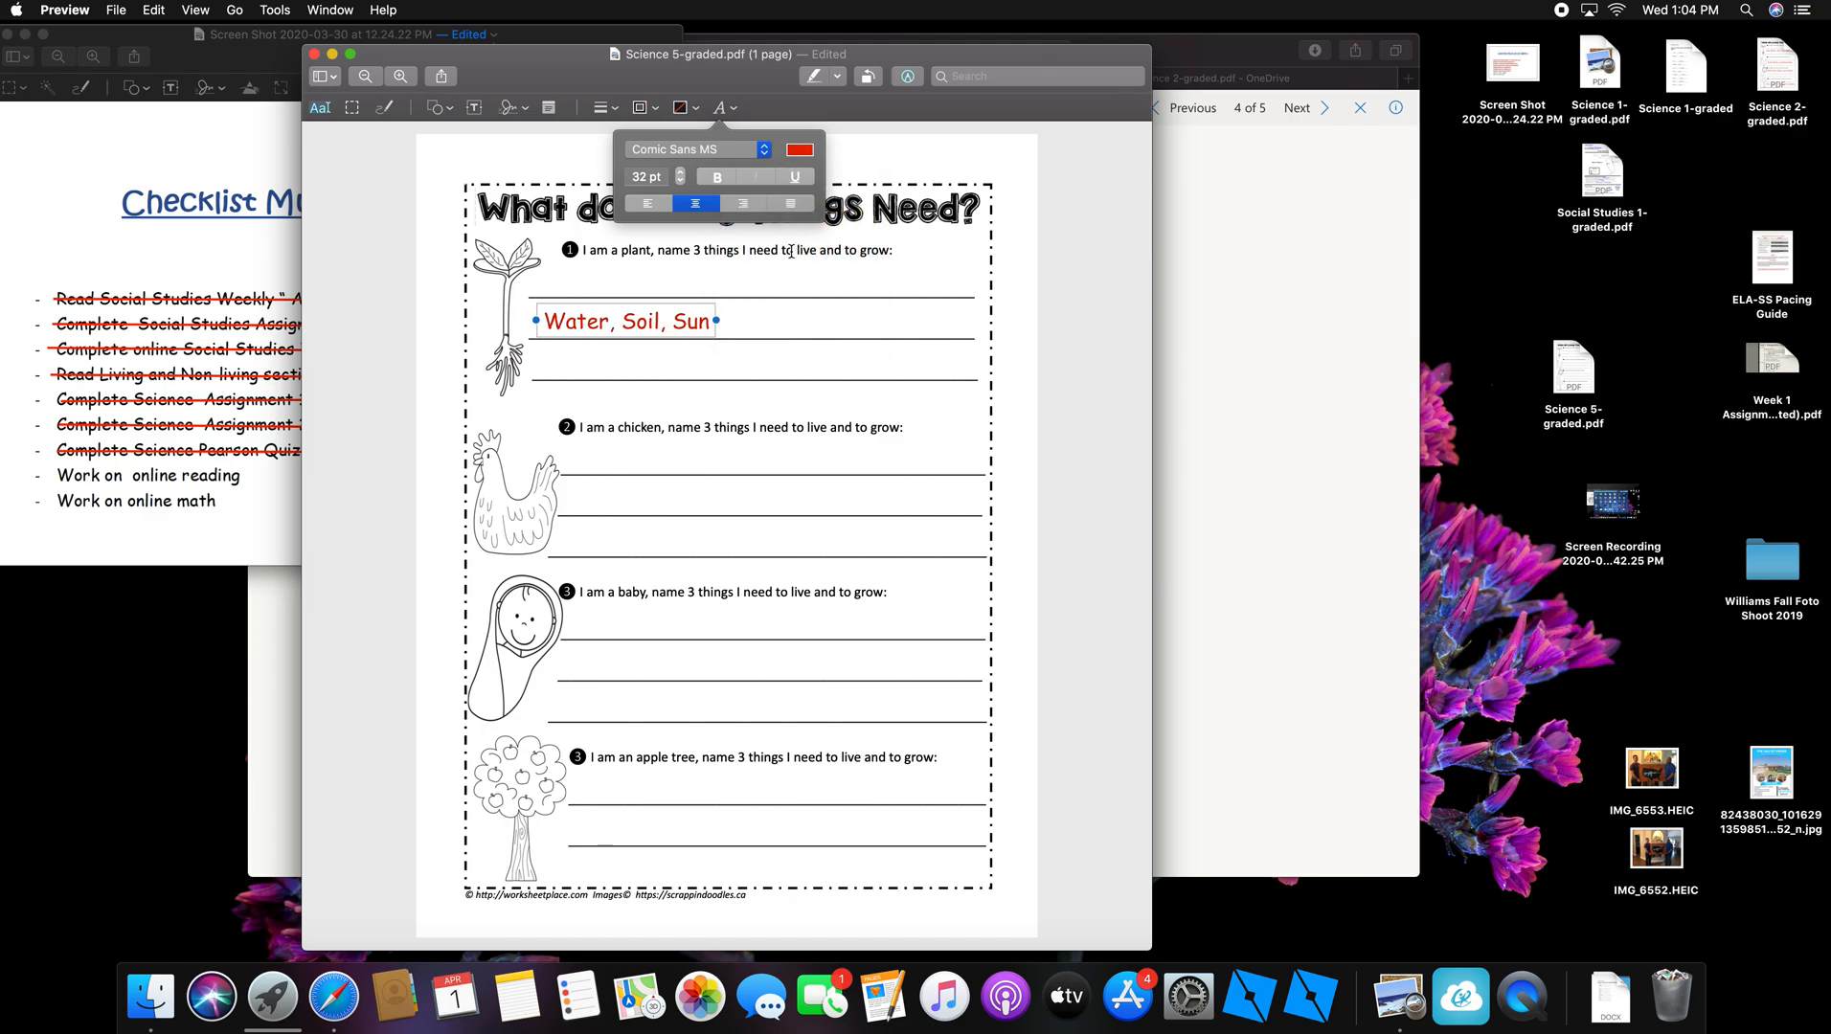
left_click(799, 150)
left_click(767, 251)
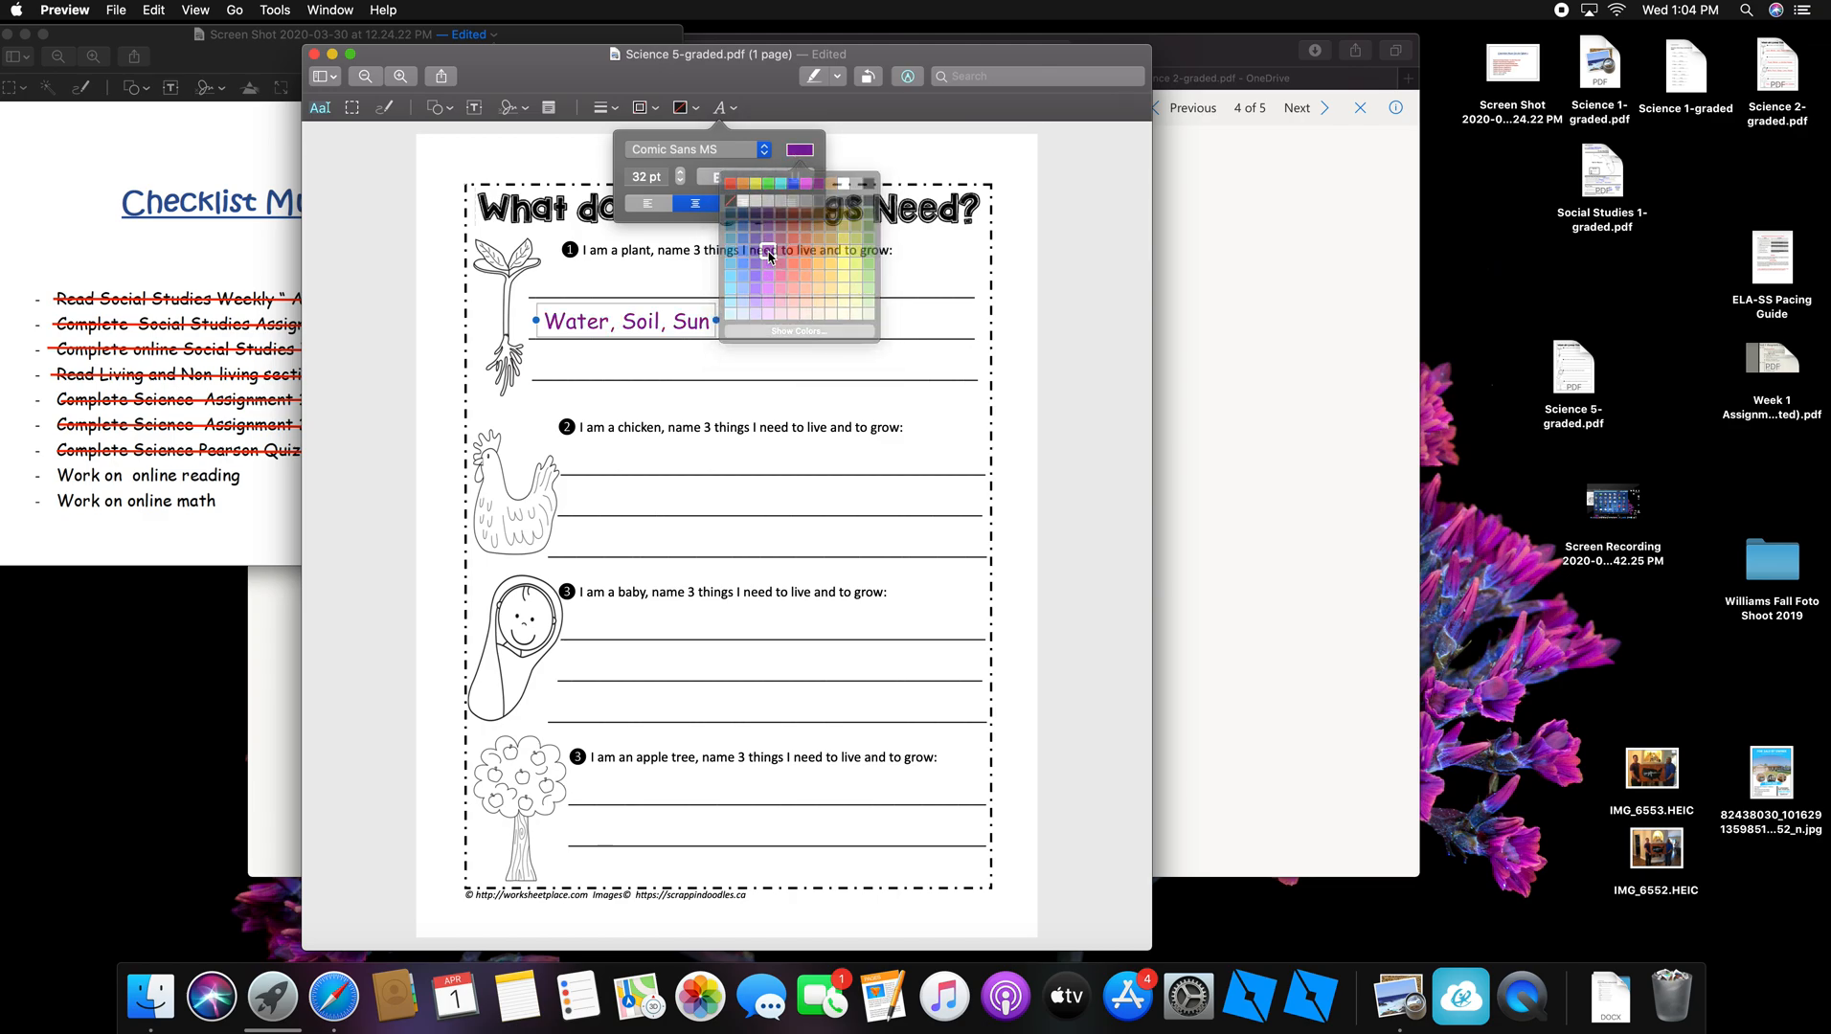
left_click(794, 153)
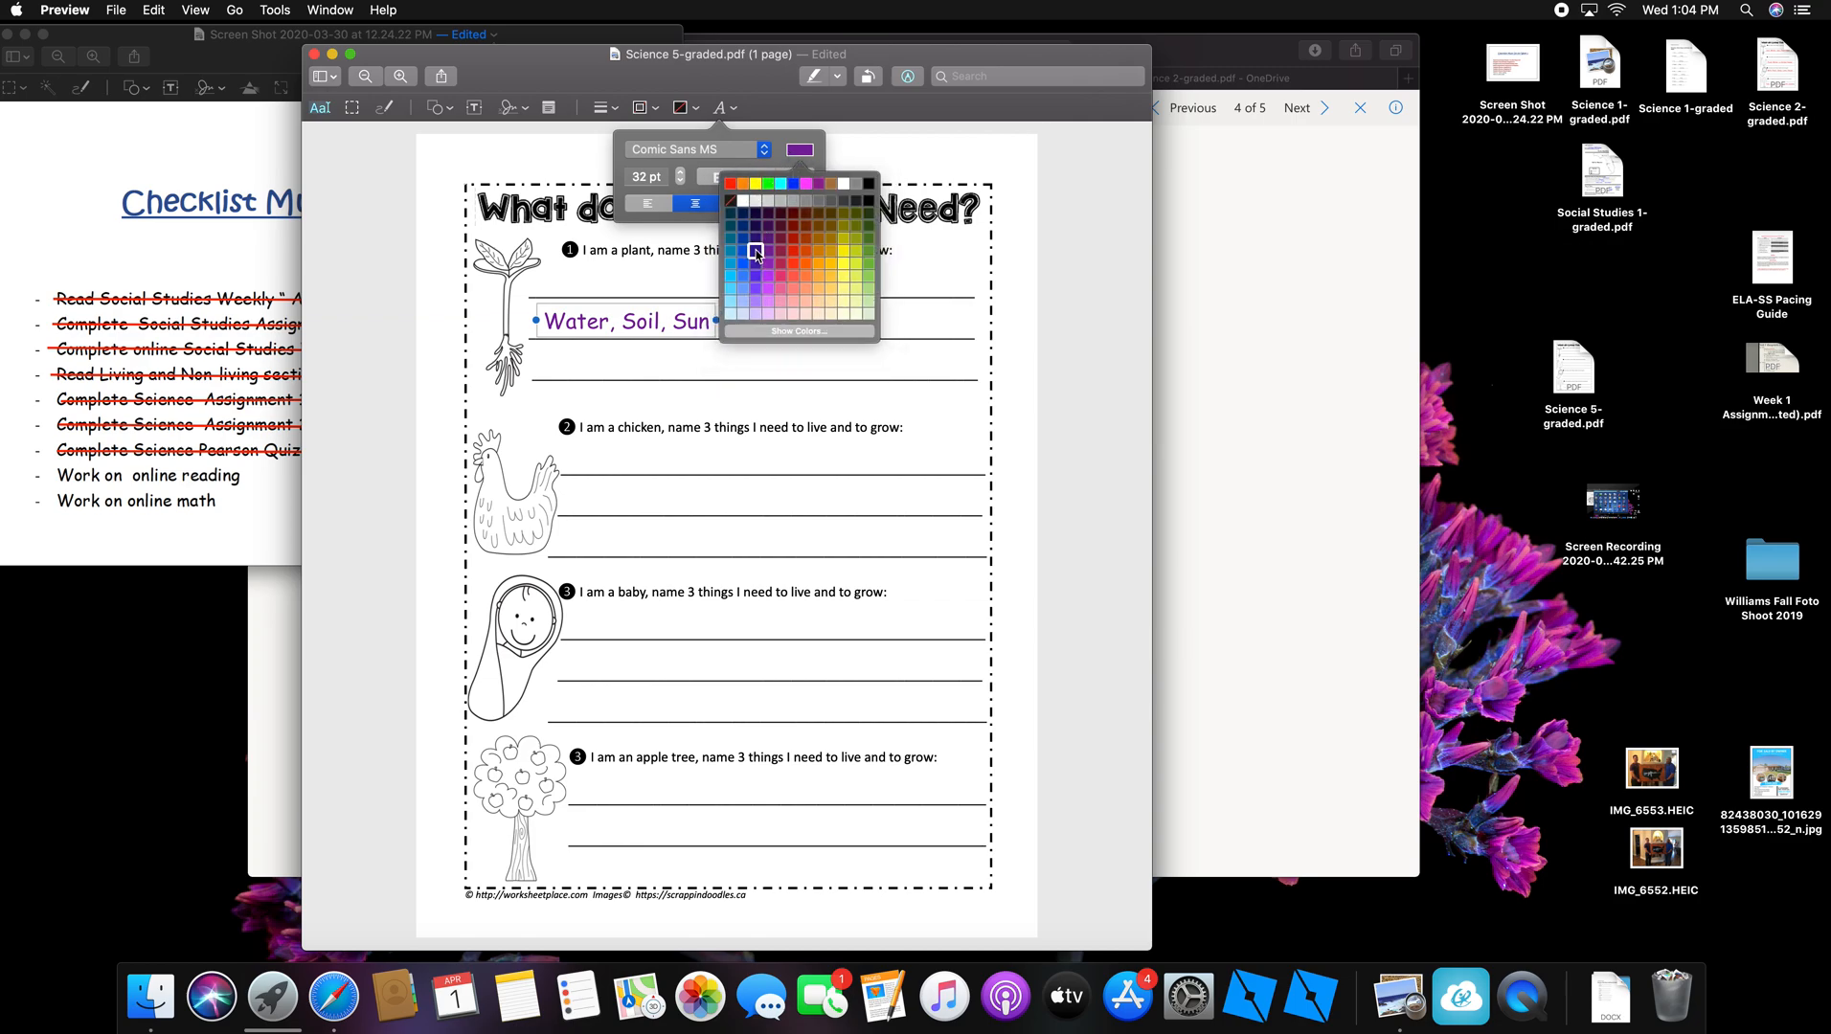
left_click(755, 252)
left_click(797, 153)
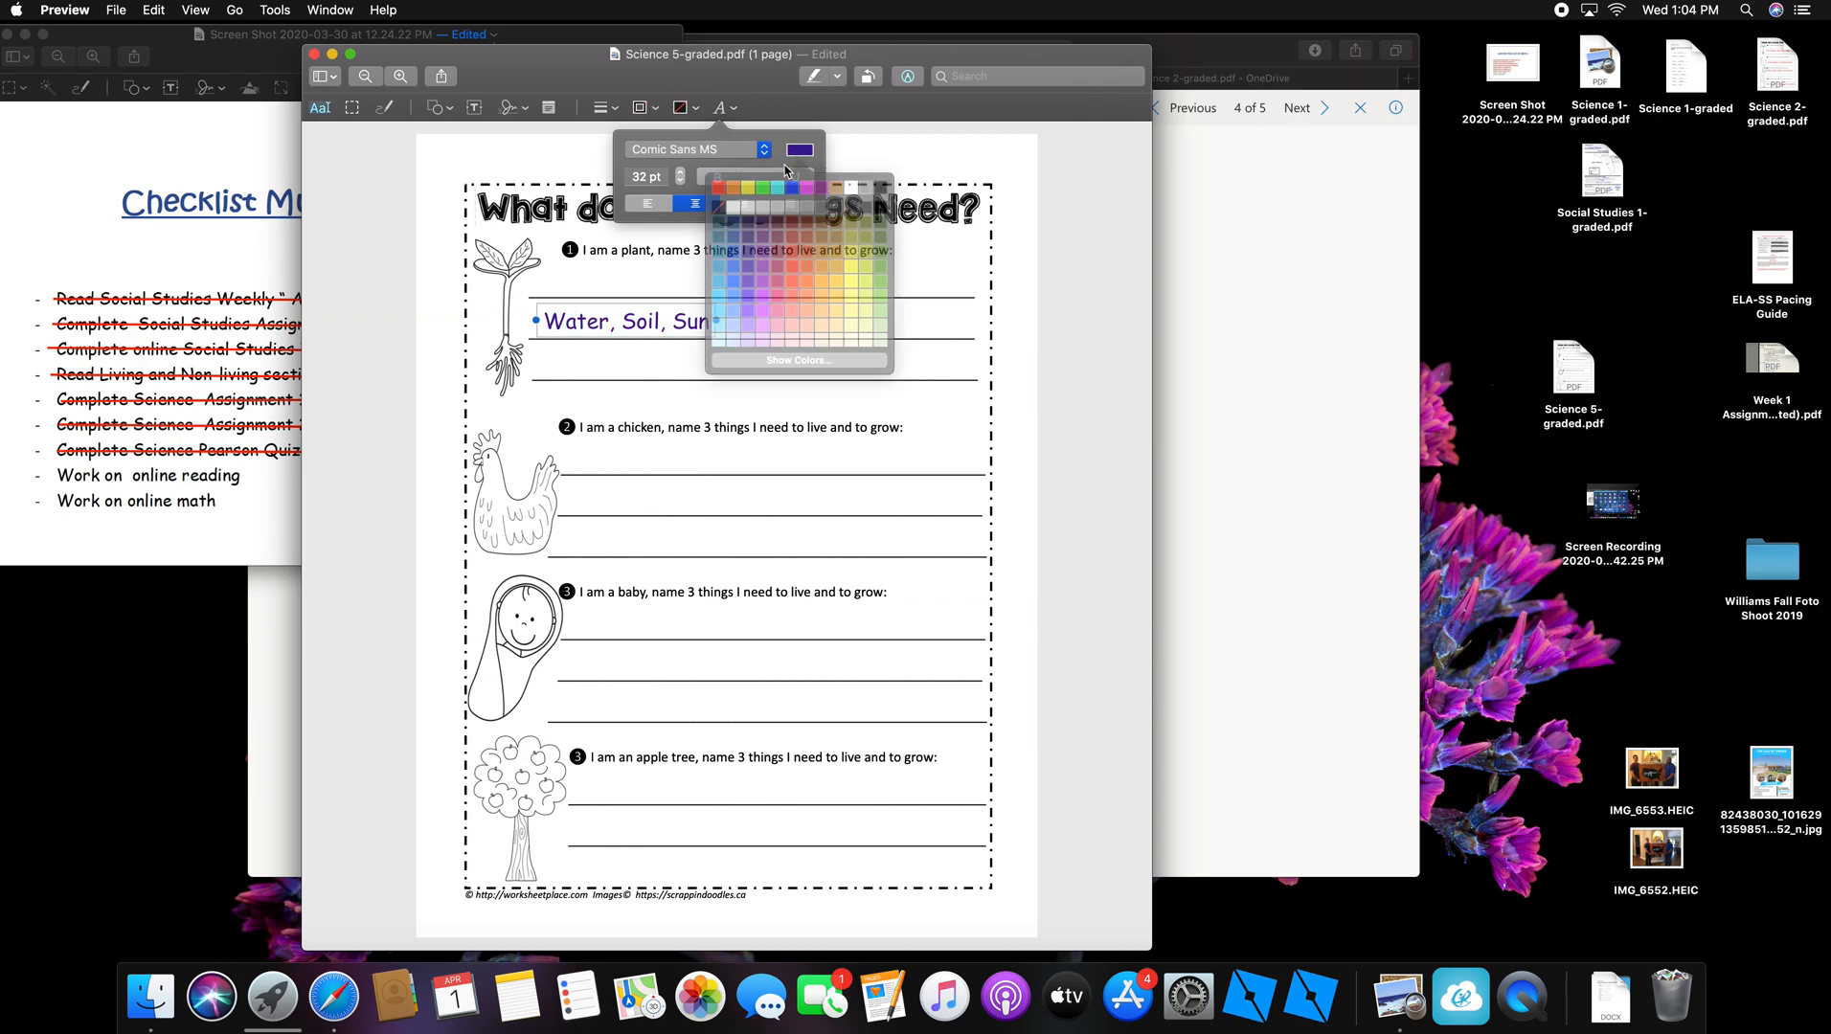
left_click(759, 264)
Step: Set the plant answer to 40 pt and shift it slightly right on its line
left_click(680, 173)
left_click(679, 173)
left_click(680, 173)
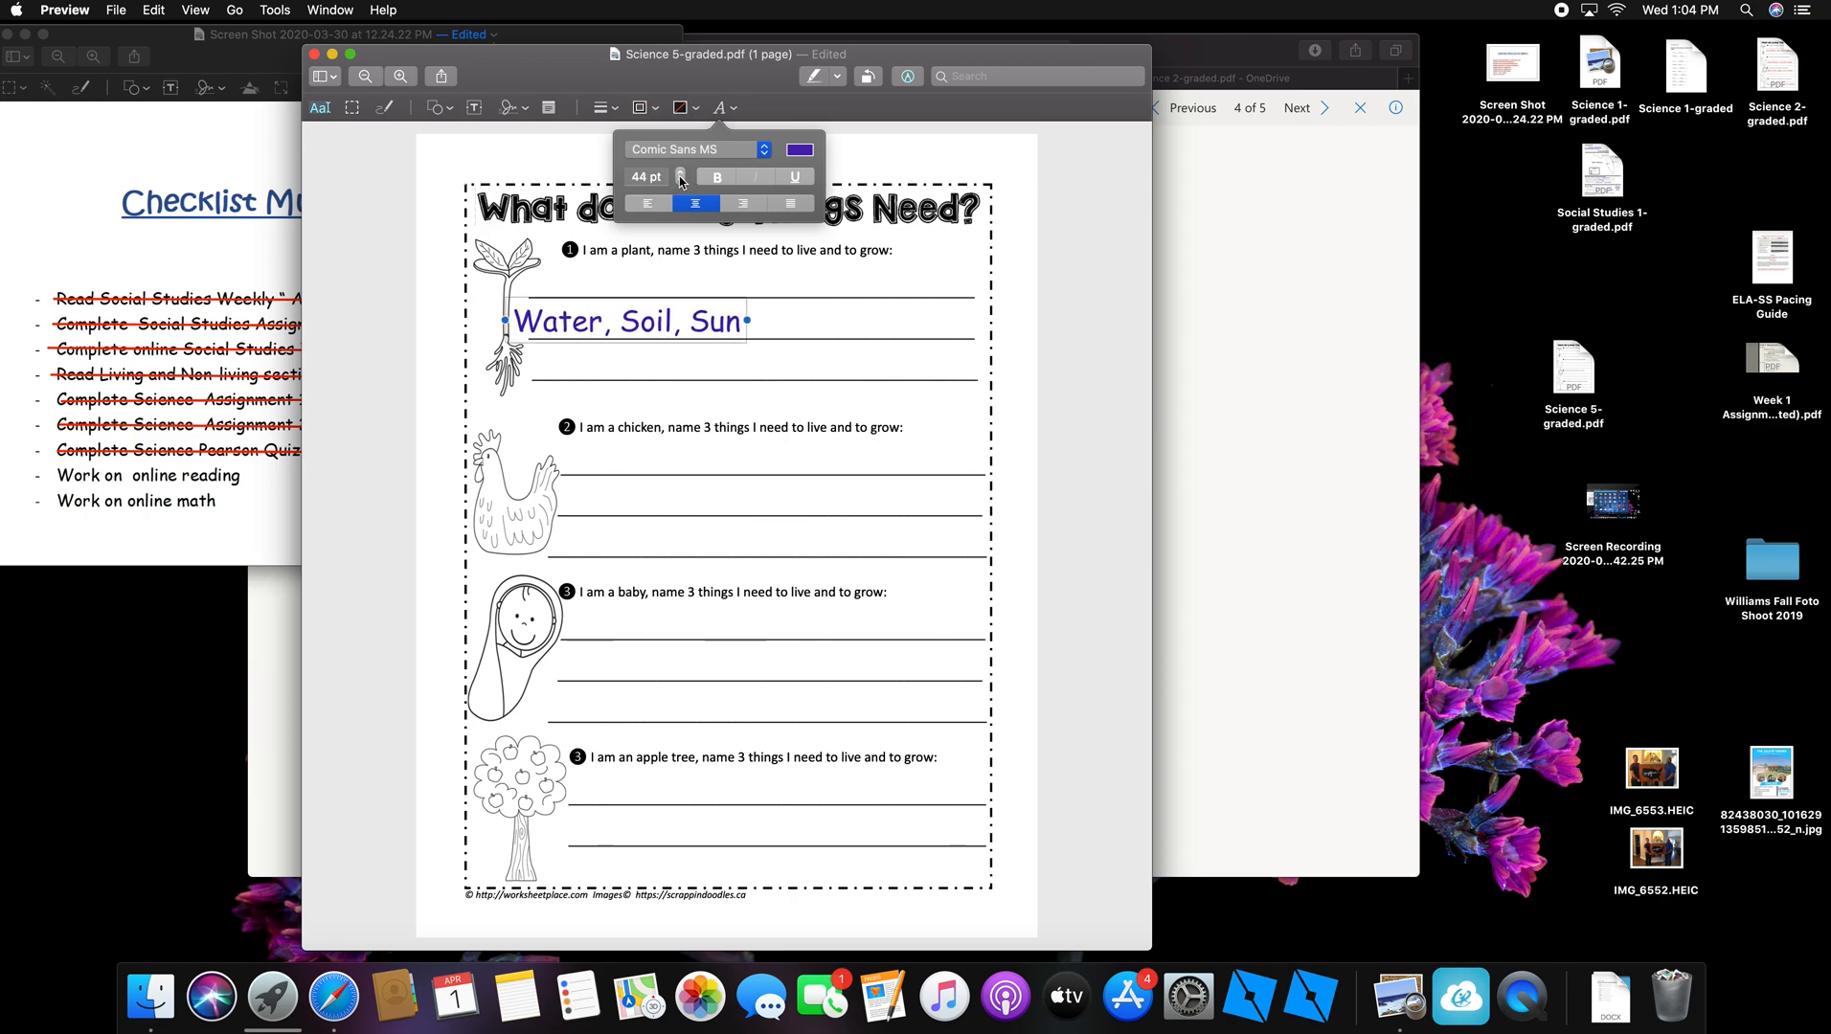
left_click(681, 182)
left_click(681, 182)
left_click(680, 171)
left_click(681, 171)
left_click(681, 171)
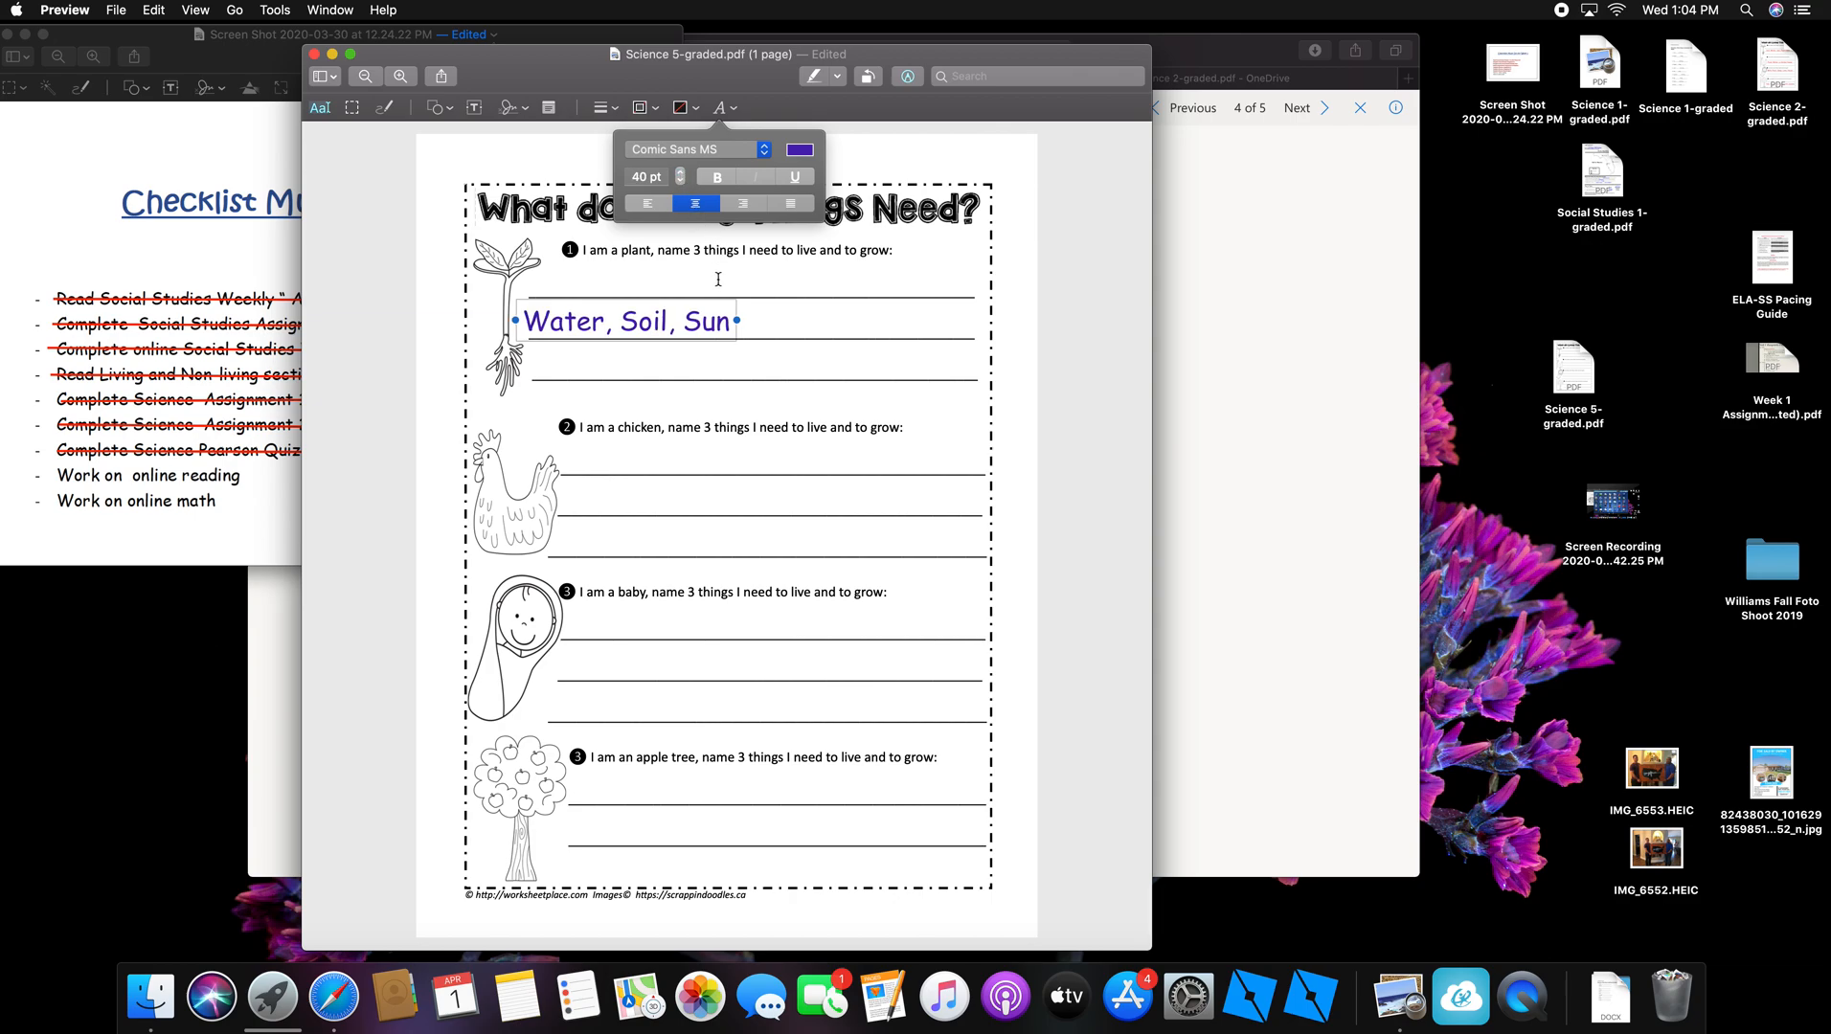
left_click_drag(692, 302, 712, 302)
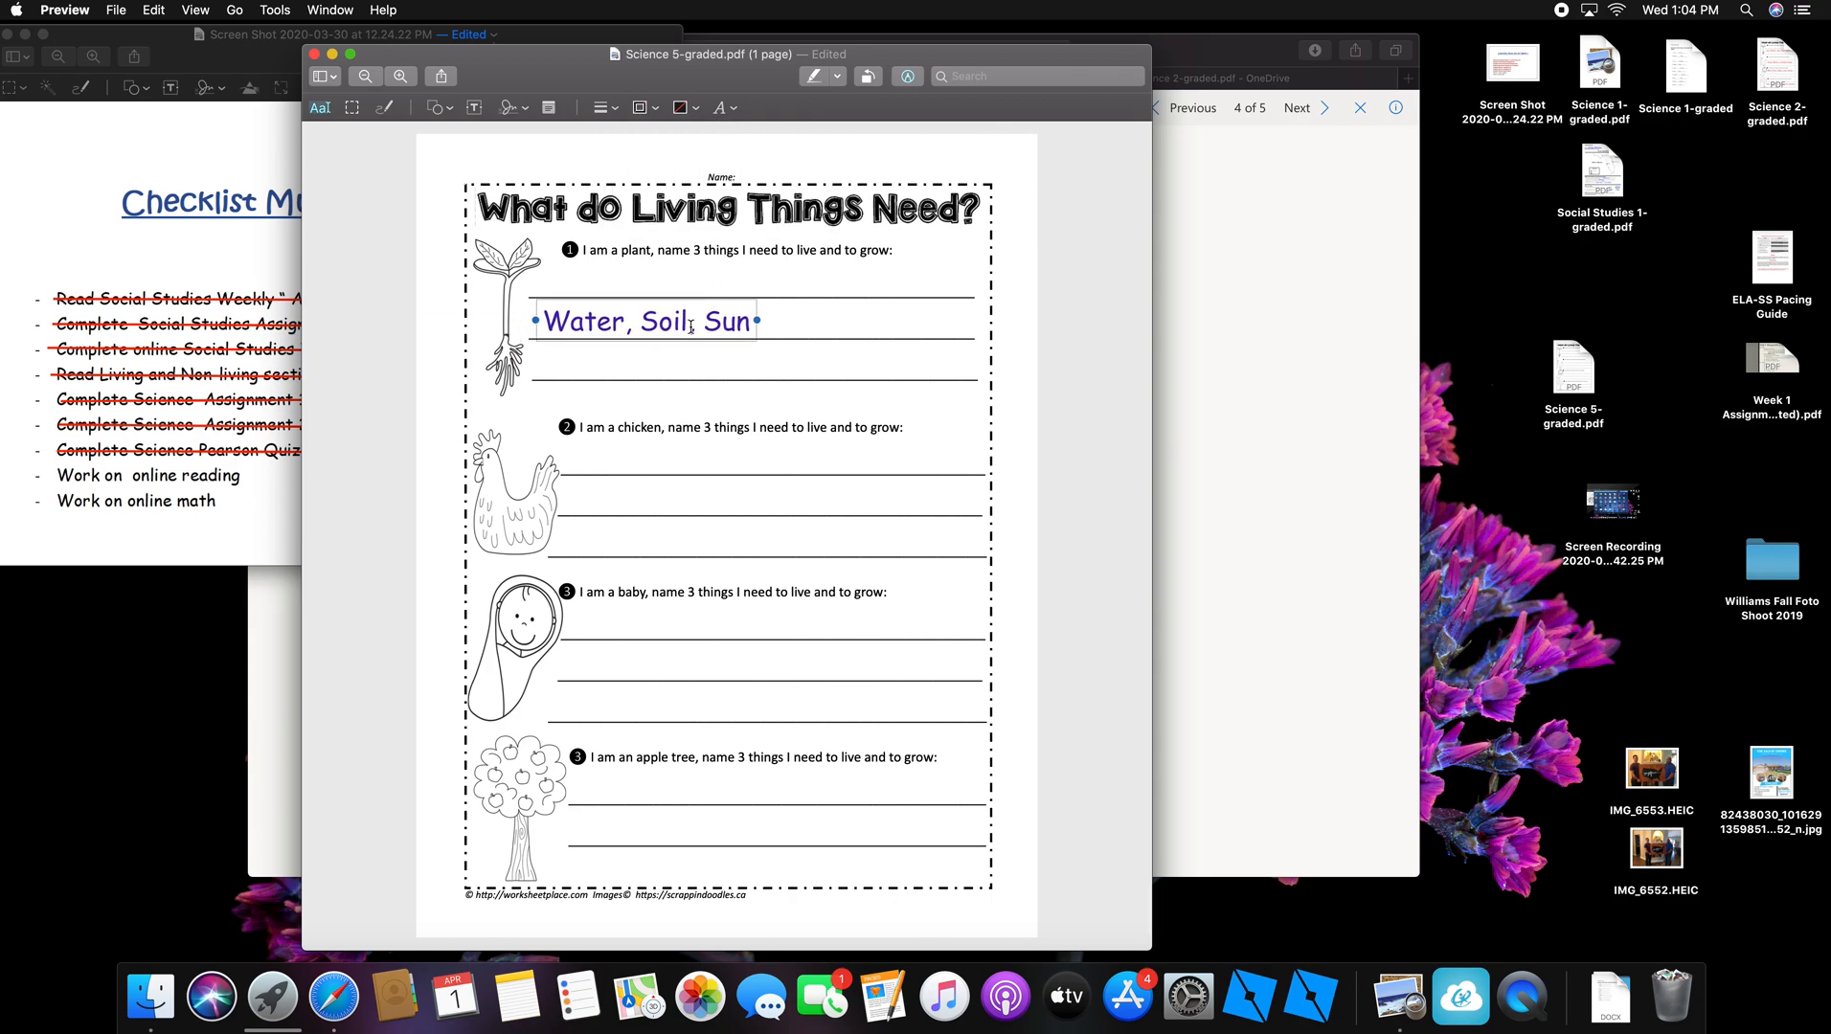
left_click(686, 458)
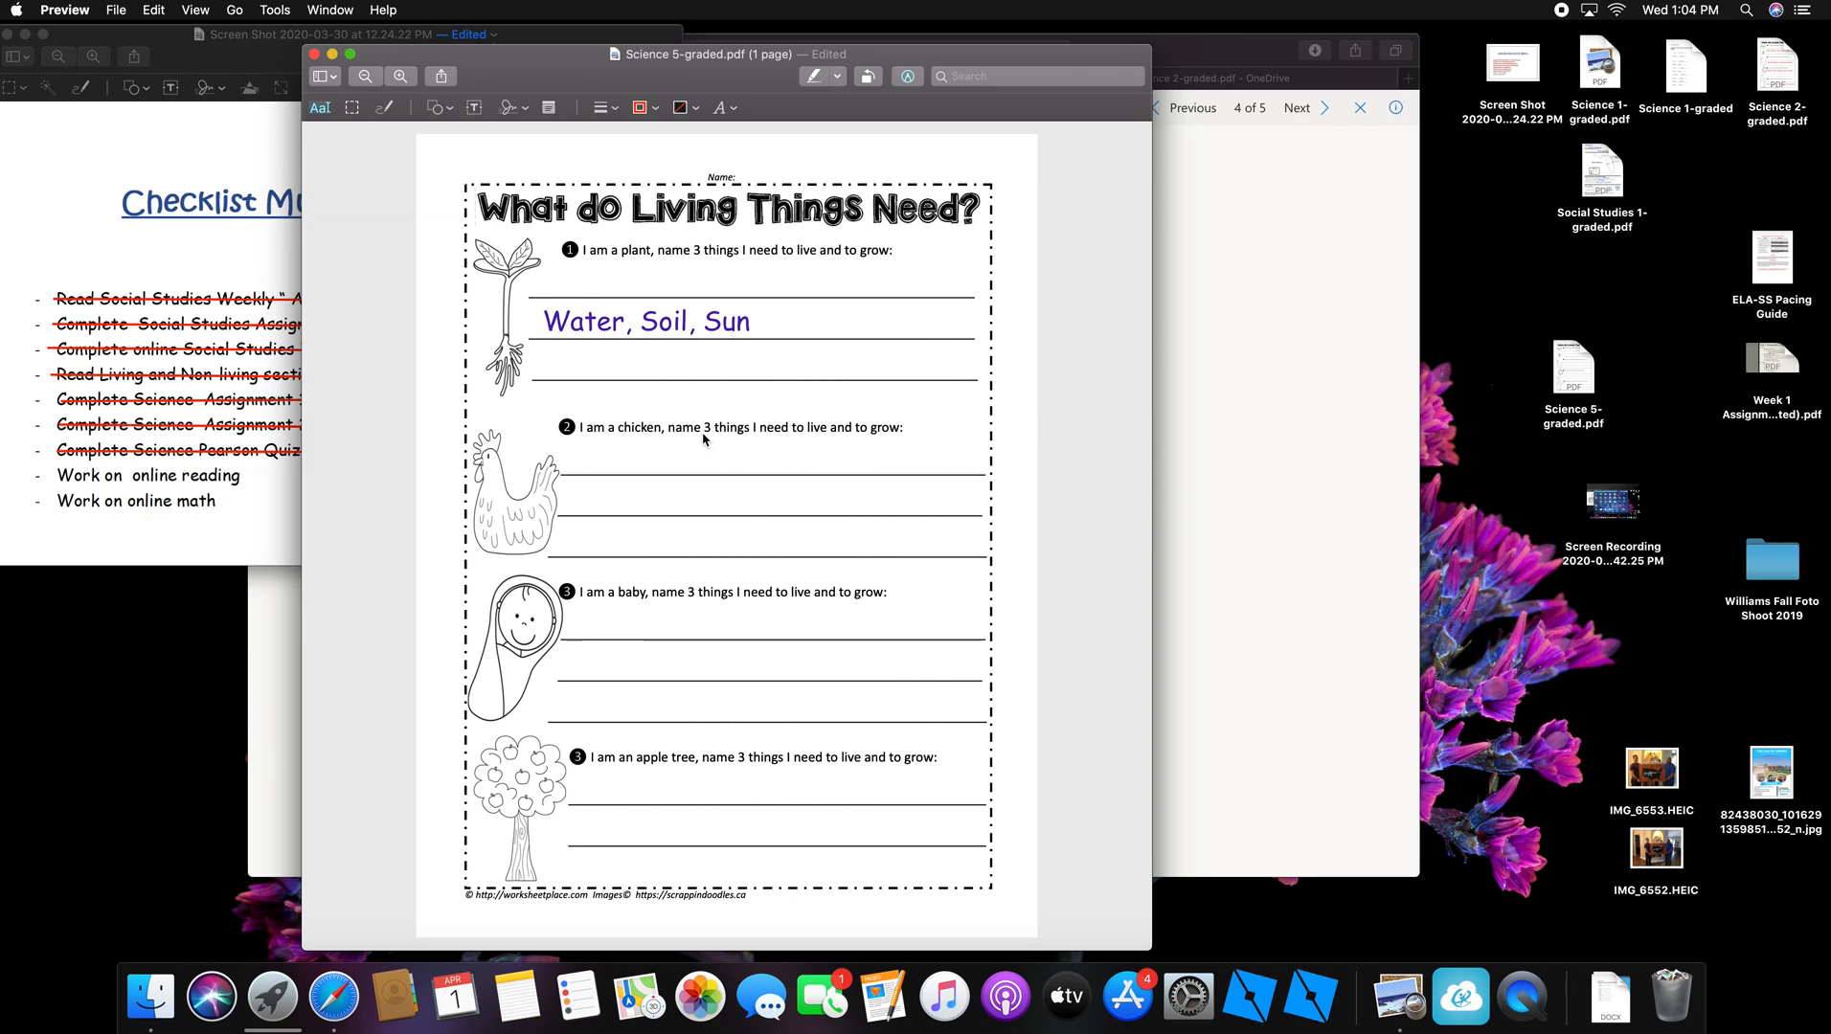
Step: Add a 'Food, Eggs, jsdgijsidjg' text box and move it onto the chicken question's first line
left_click(476, 112)
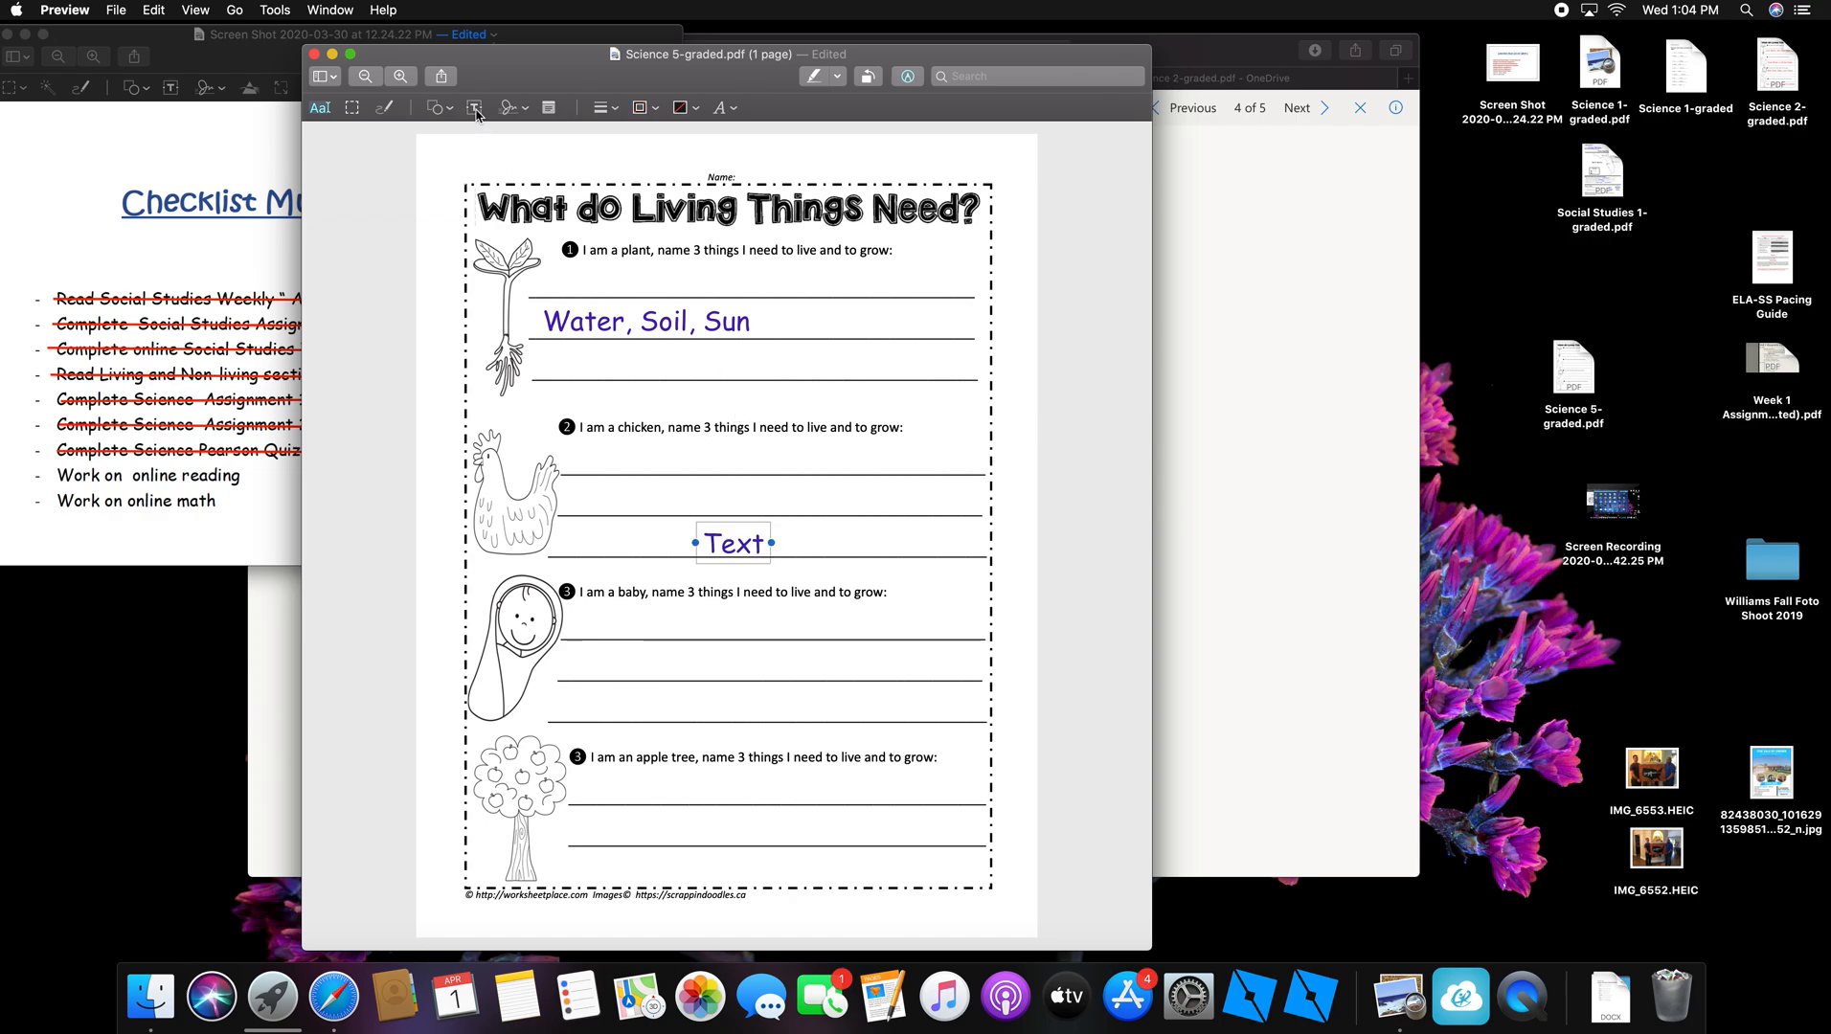
double_click(759, 546)
type("Foo")
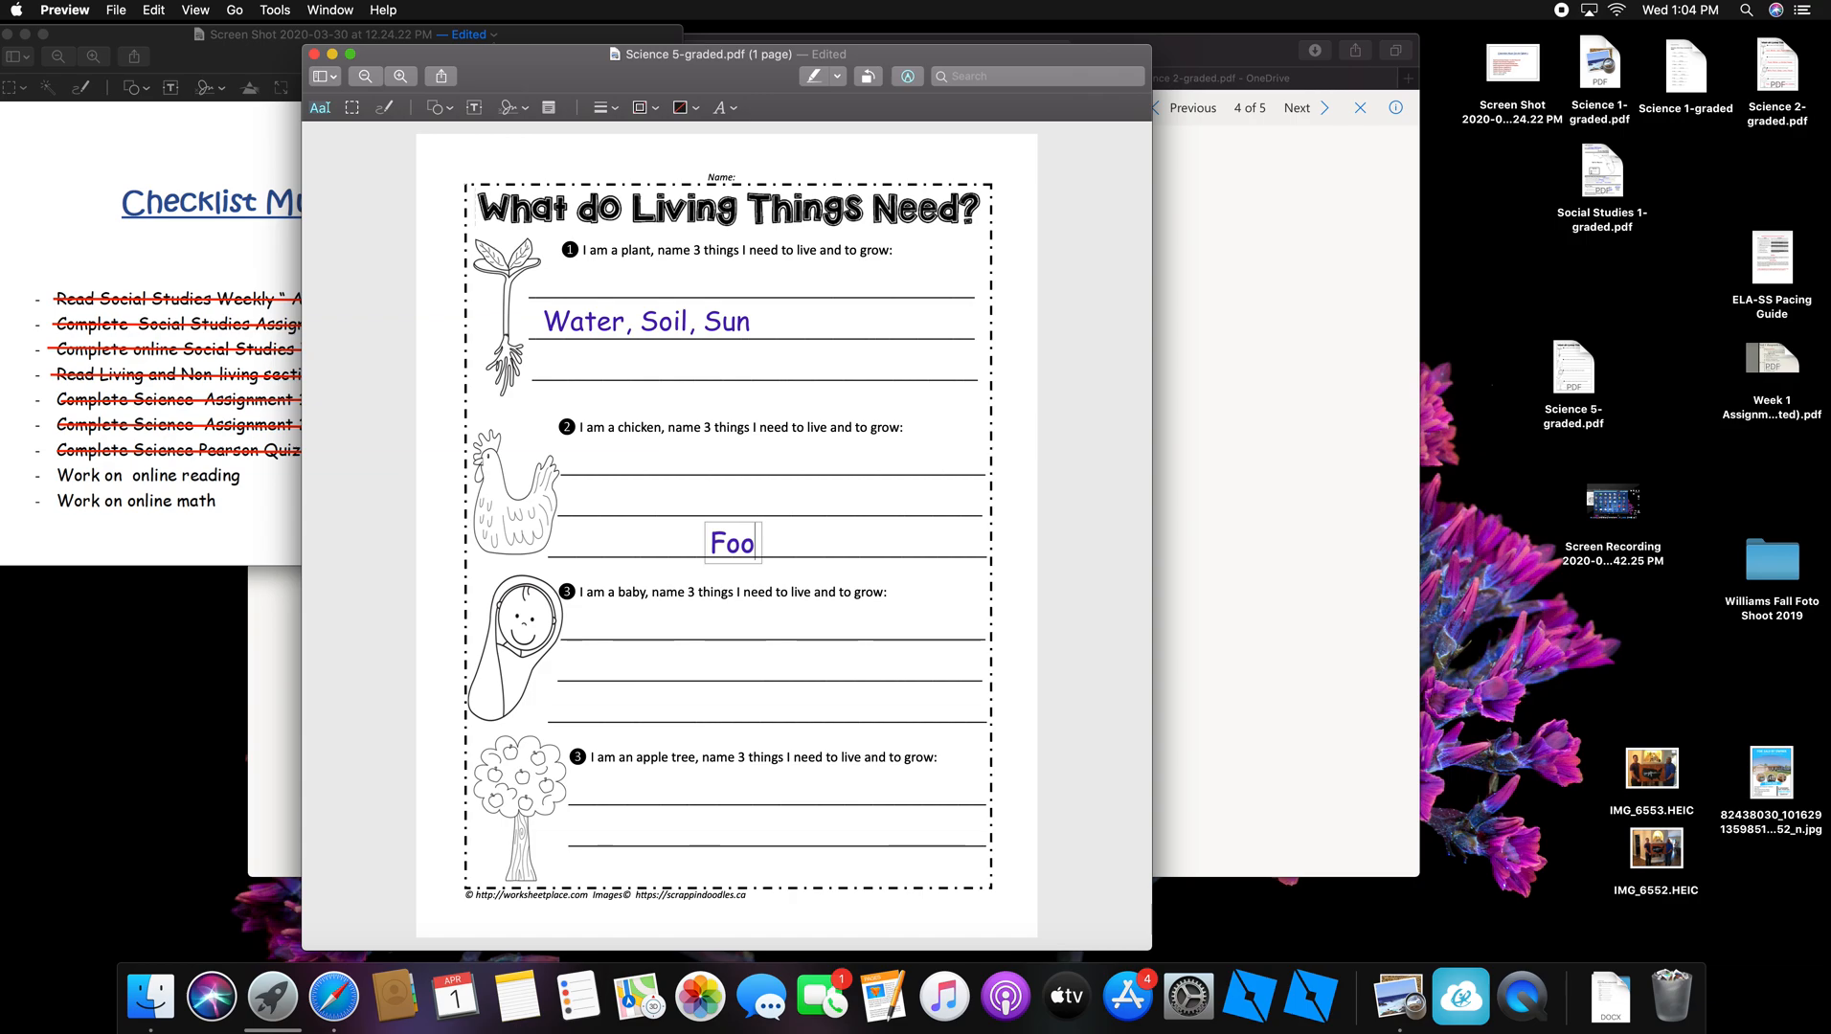
type("d, Egg")
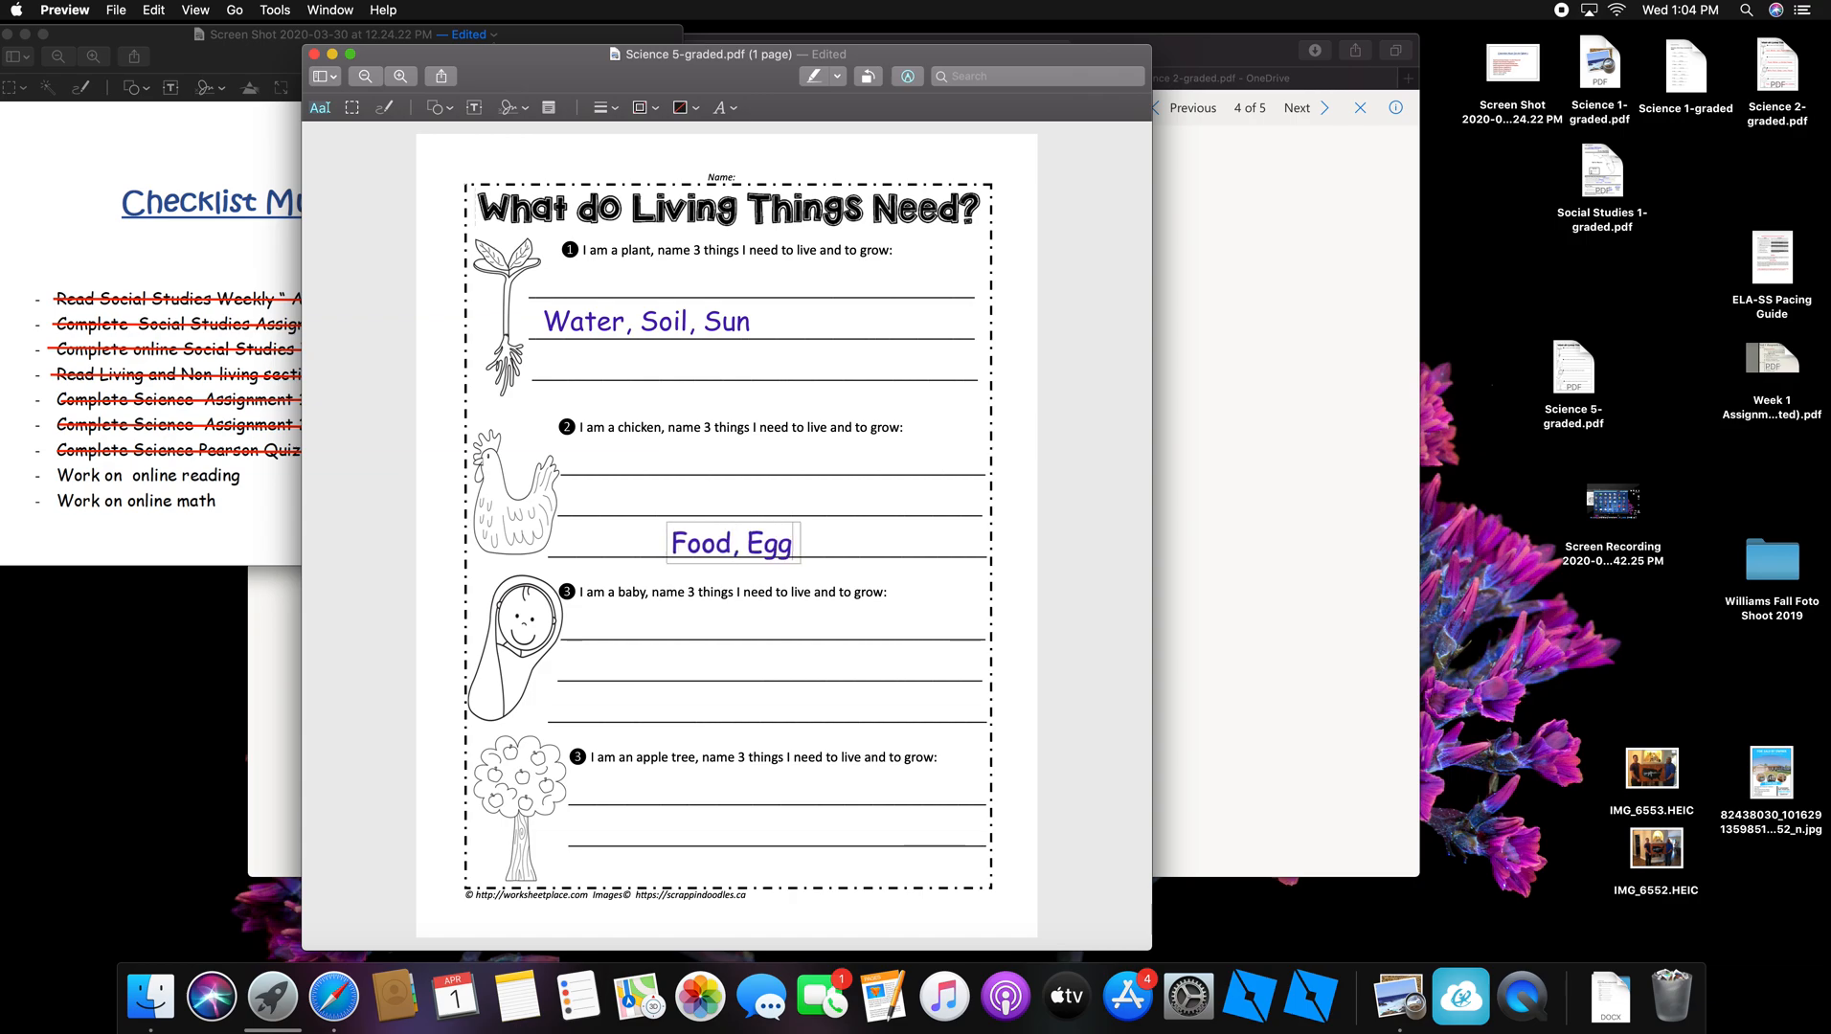
type("s,")
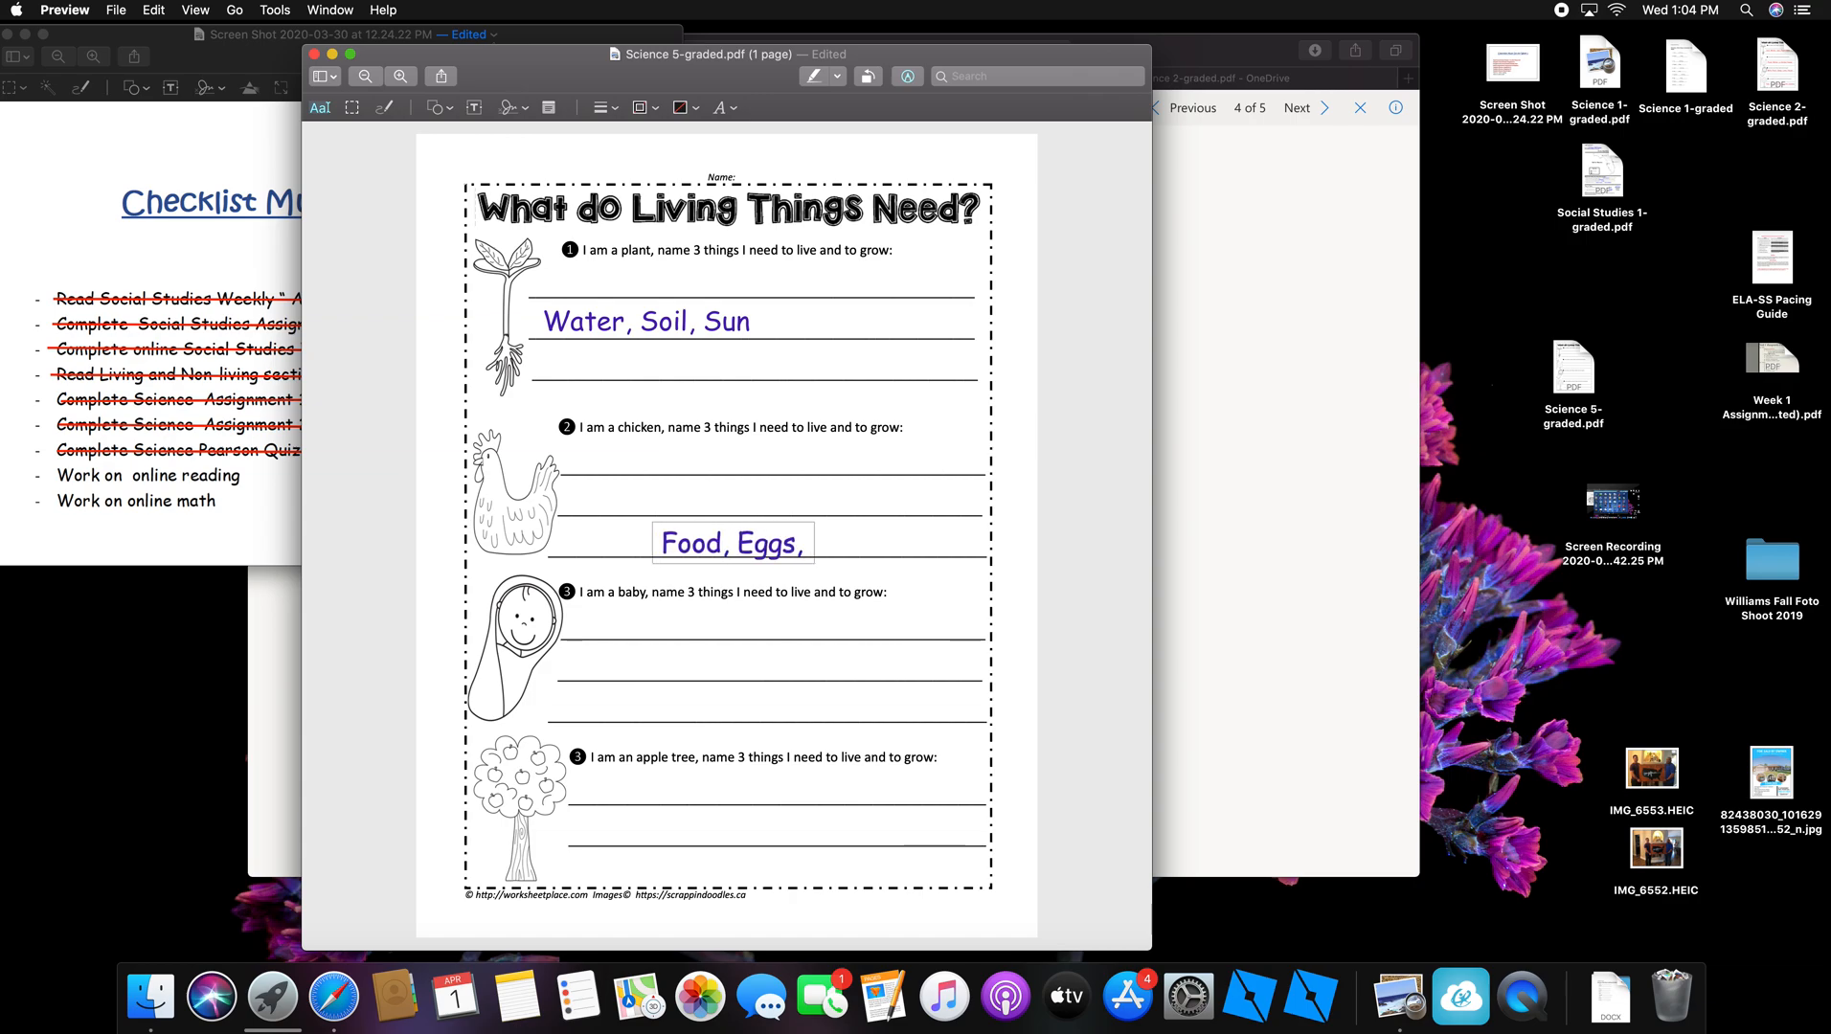
type(" jsdgijsidjg")
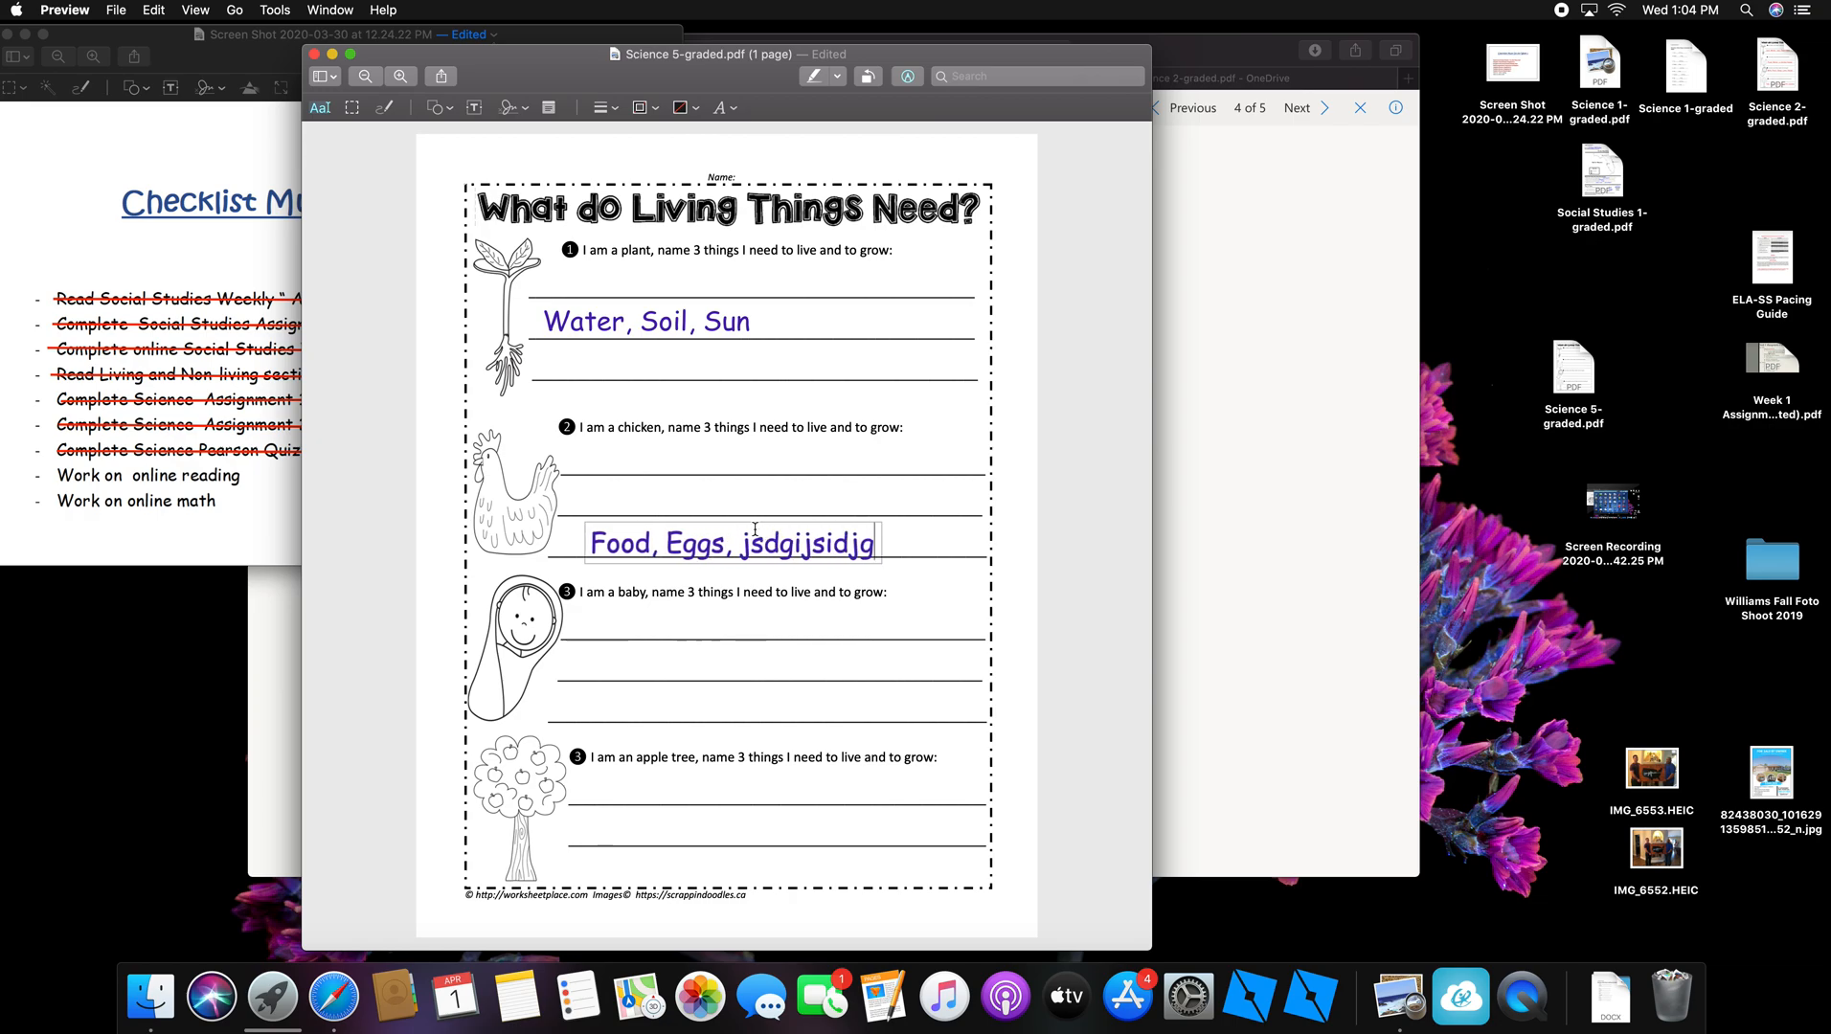
left_click(750, 524)
left_click_drag(750, 525, 736, 479)
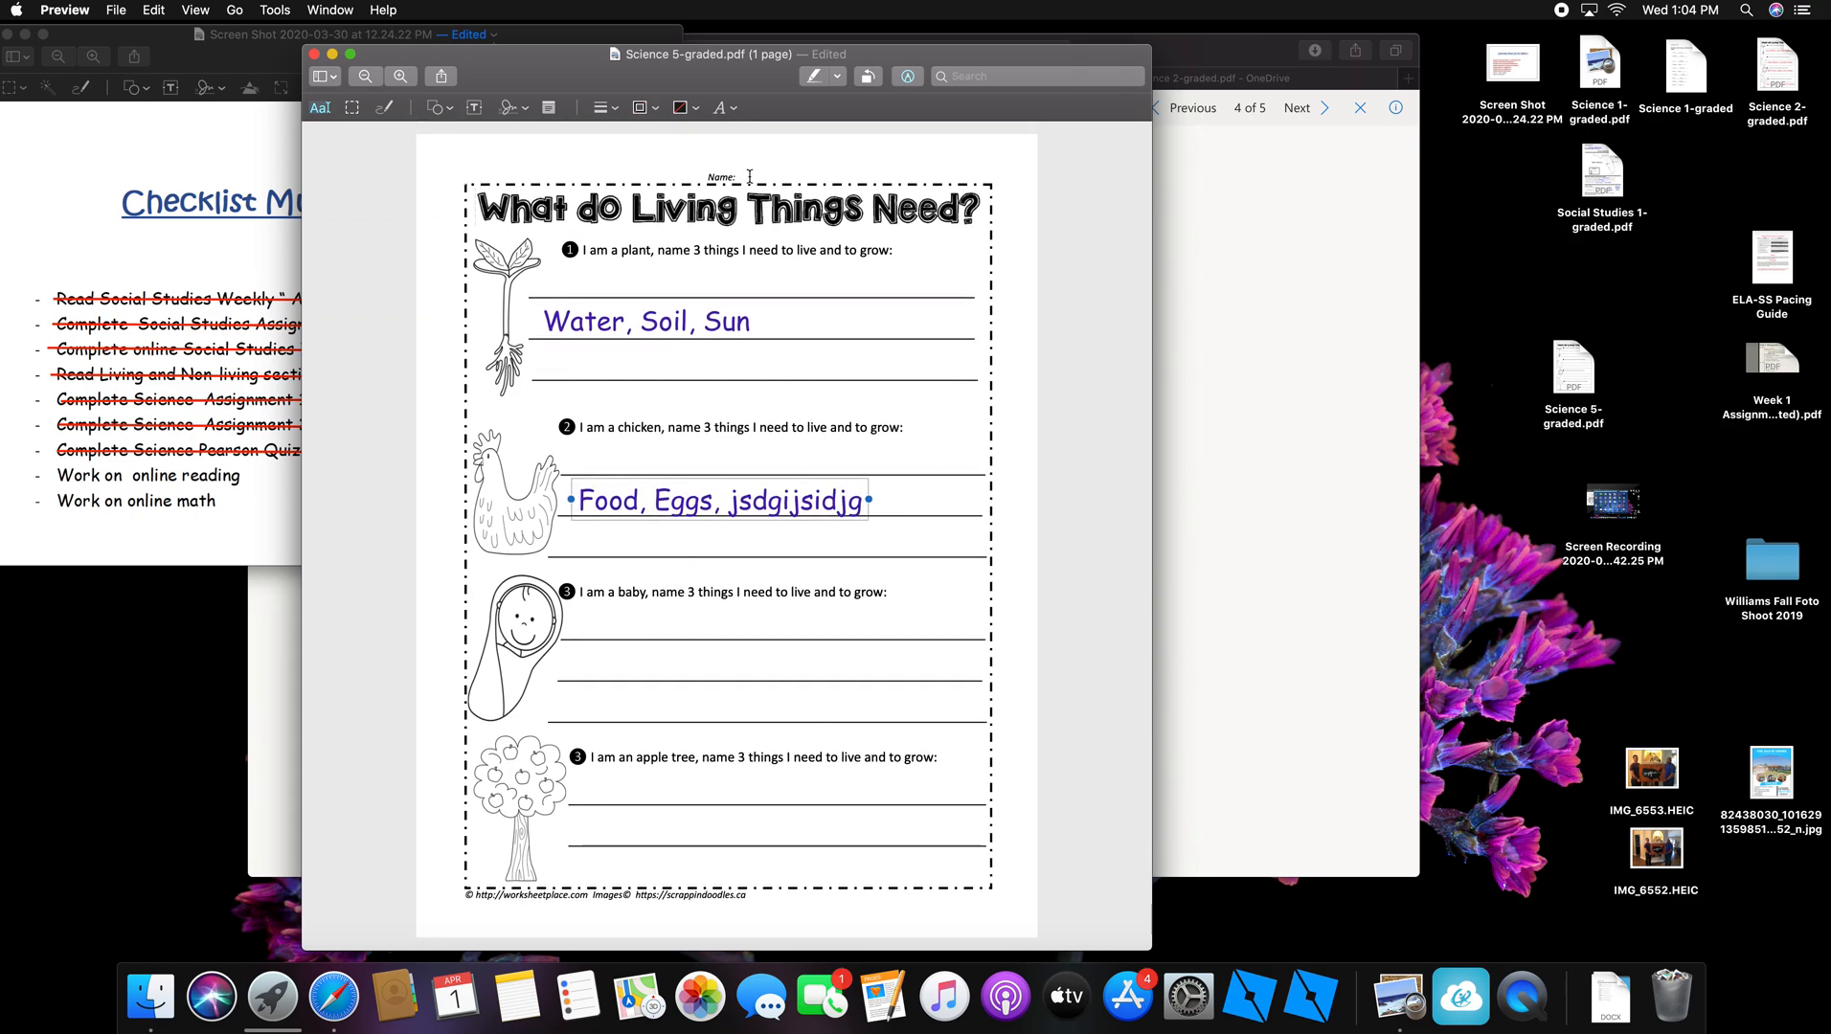
Step: Make the chicken answer text red and shrink it to 26 pt
left_click(736, 108)
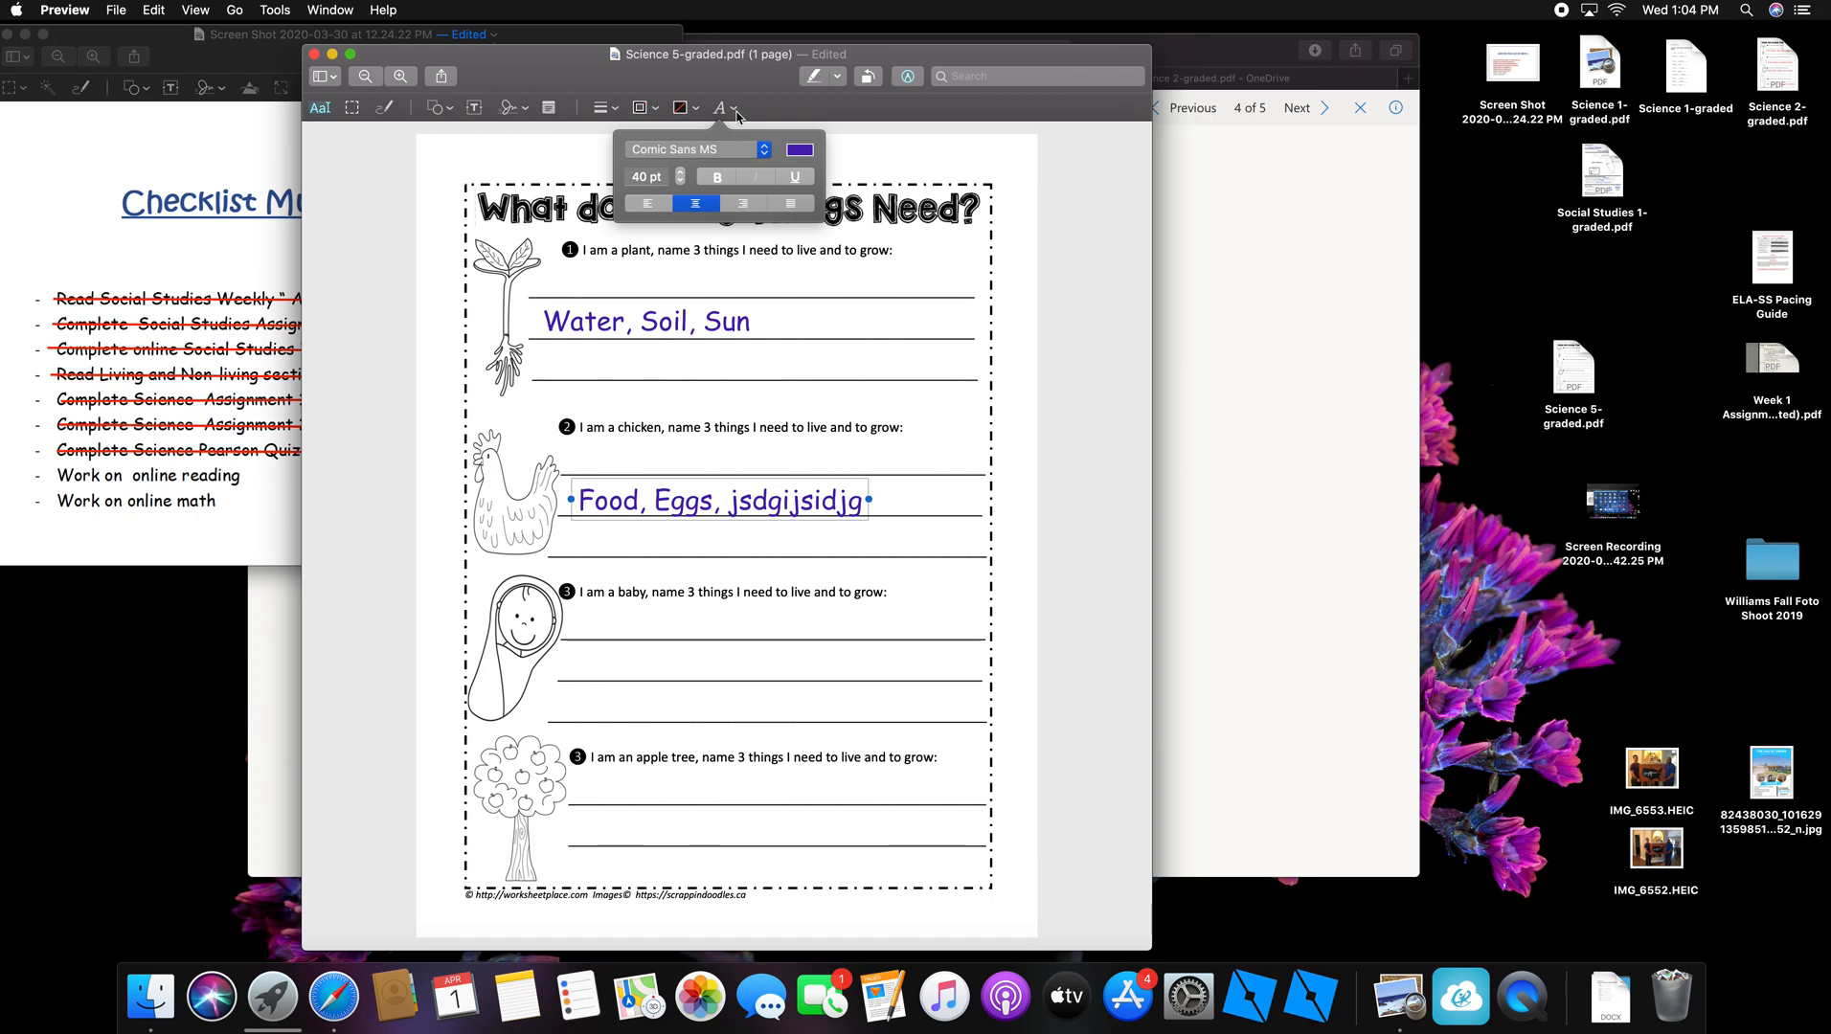
left_click(801, 150)
left_click(731, 183)
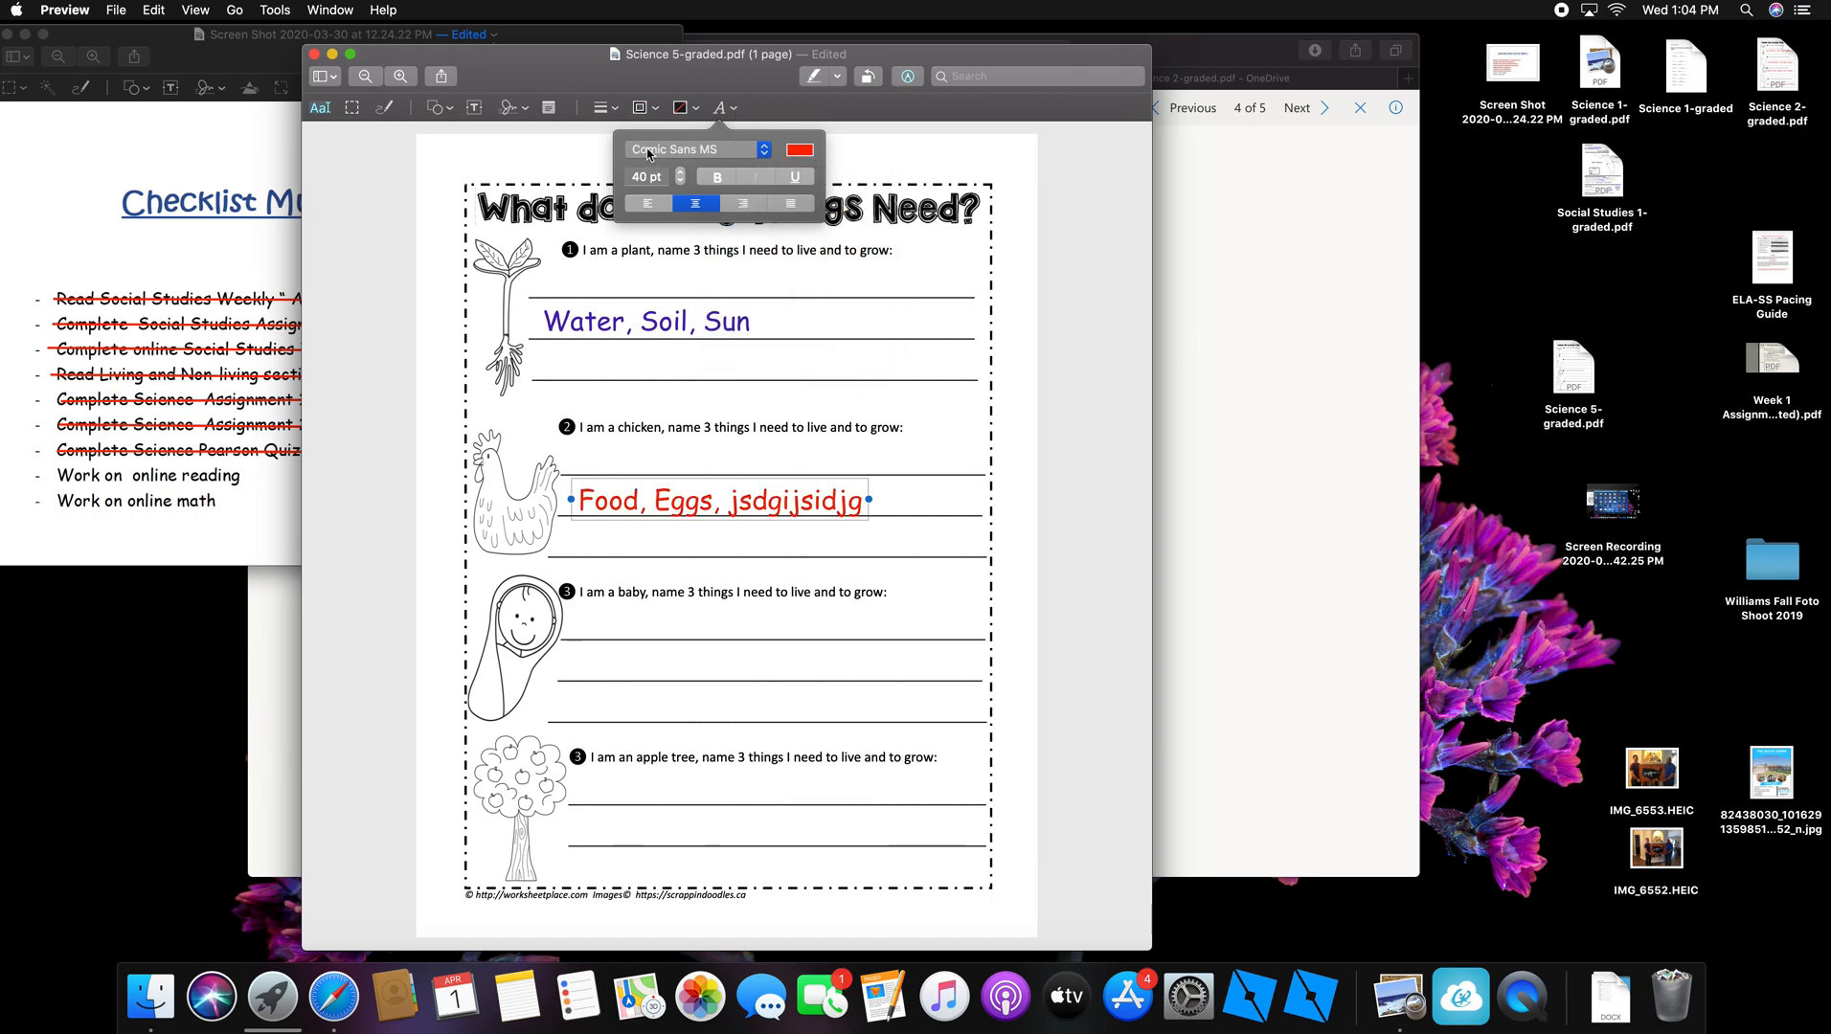
left_click(679, 182)
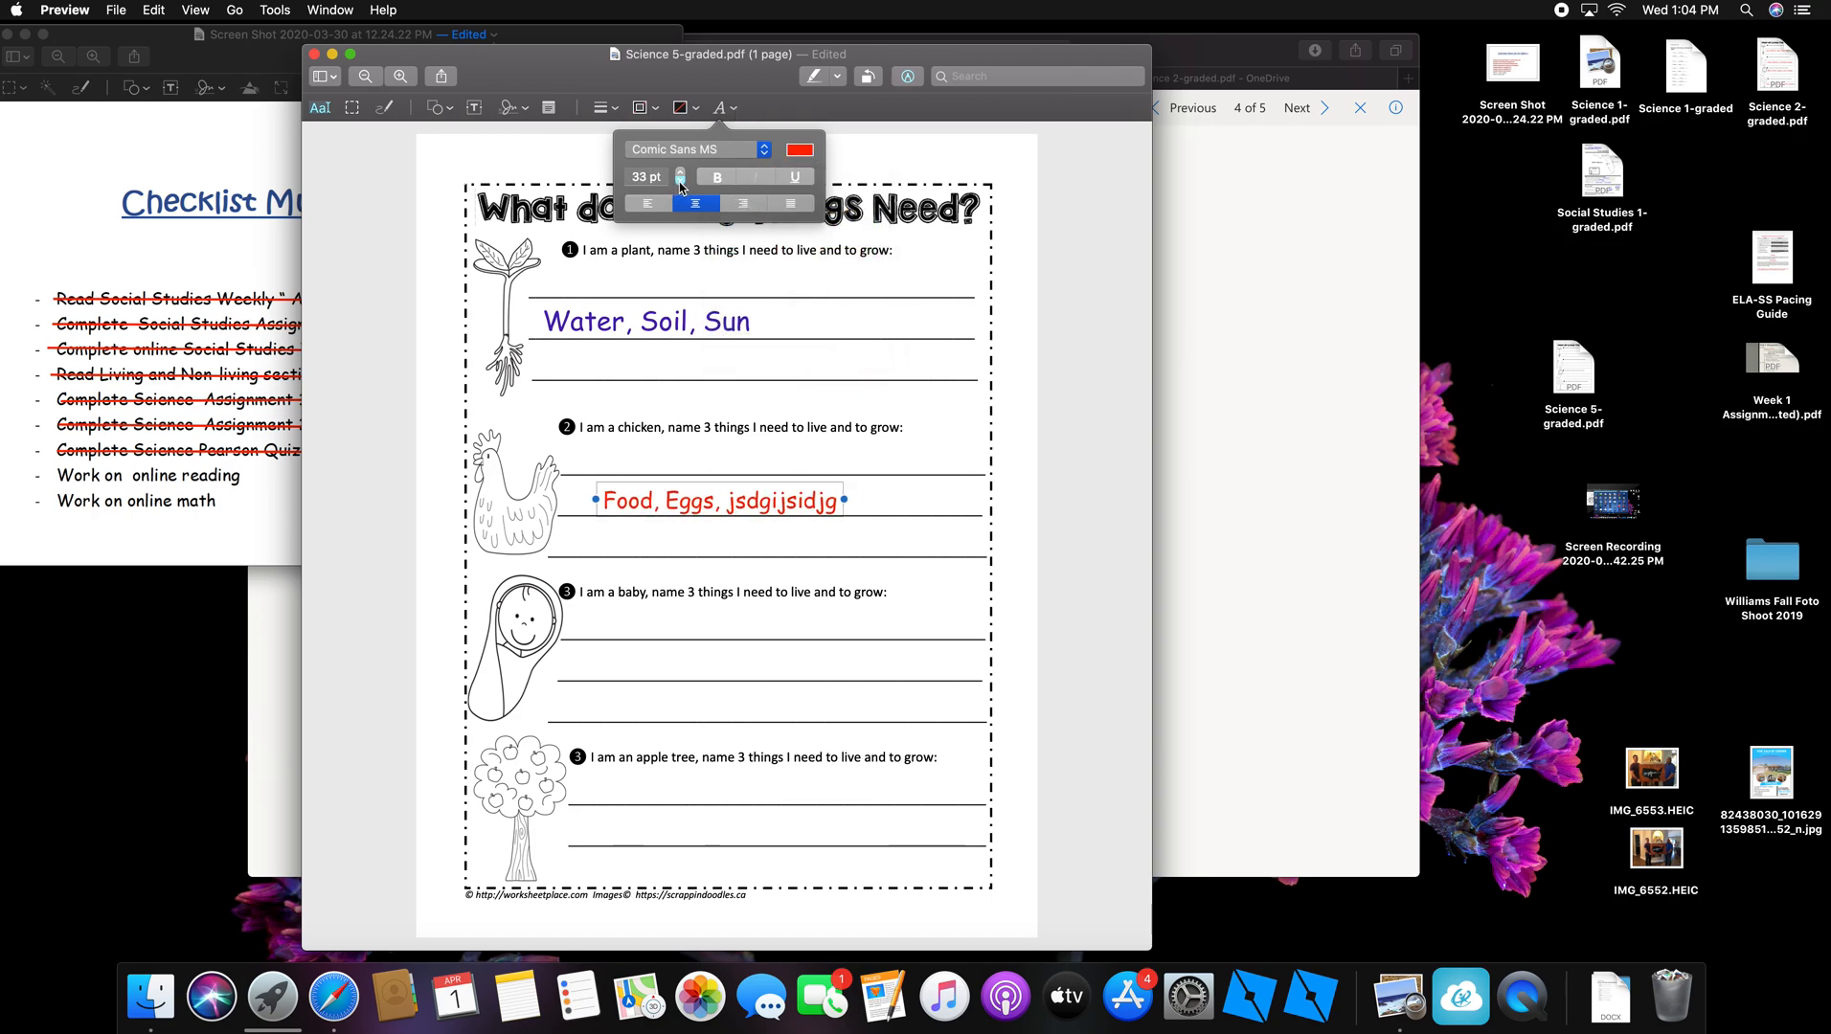
left_click(681, 182)
left_click(681, 182)
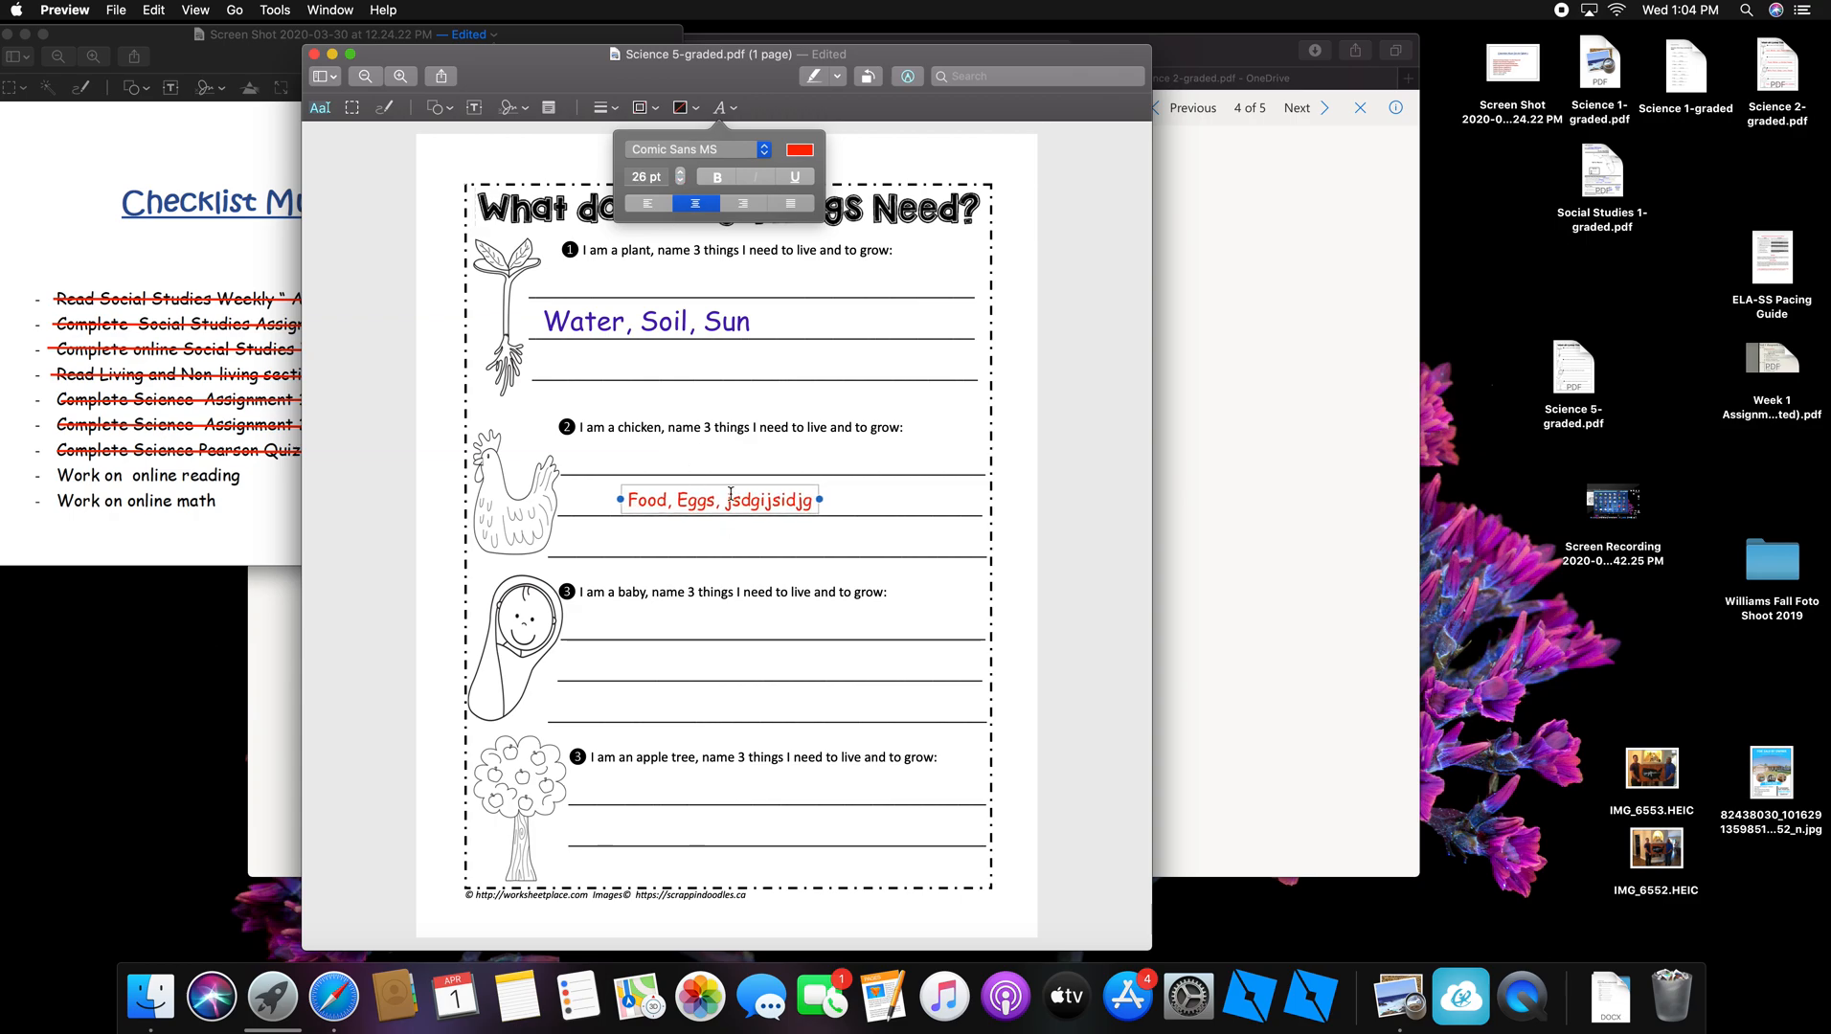
Step: Move the red chicken answer left to the start of its answer line
left_click_drag(728, 487, 675, 494)
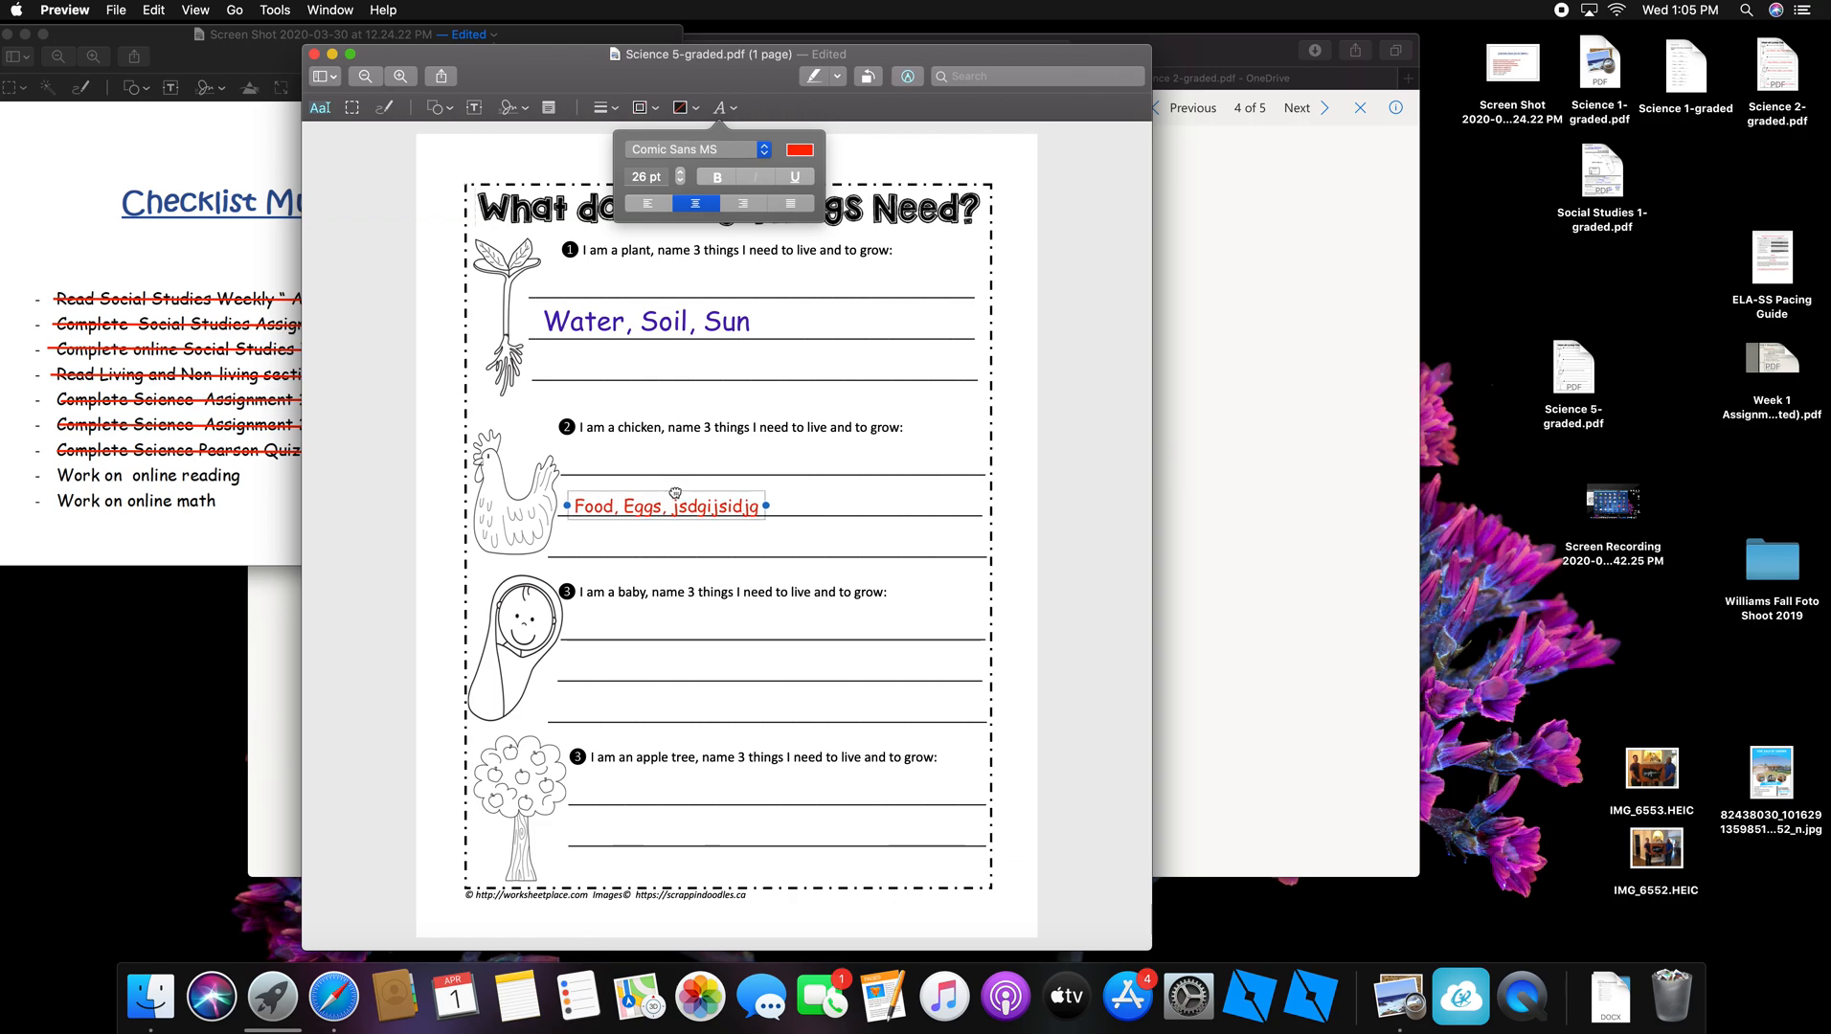
left_click(675, 494)
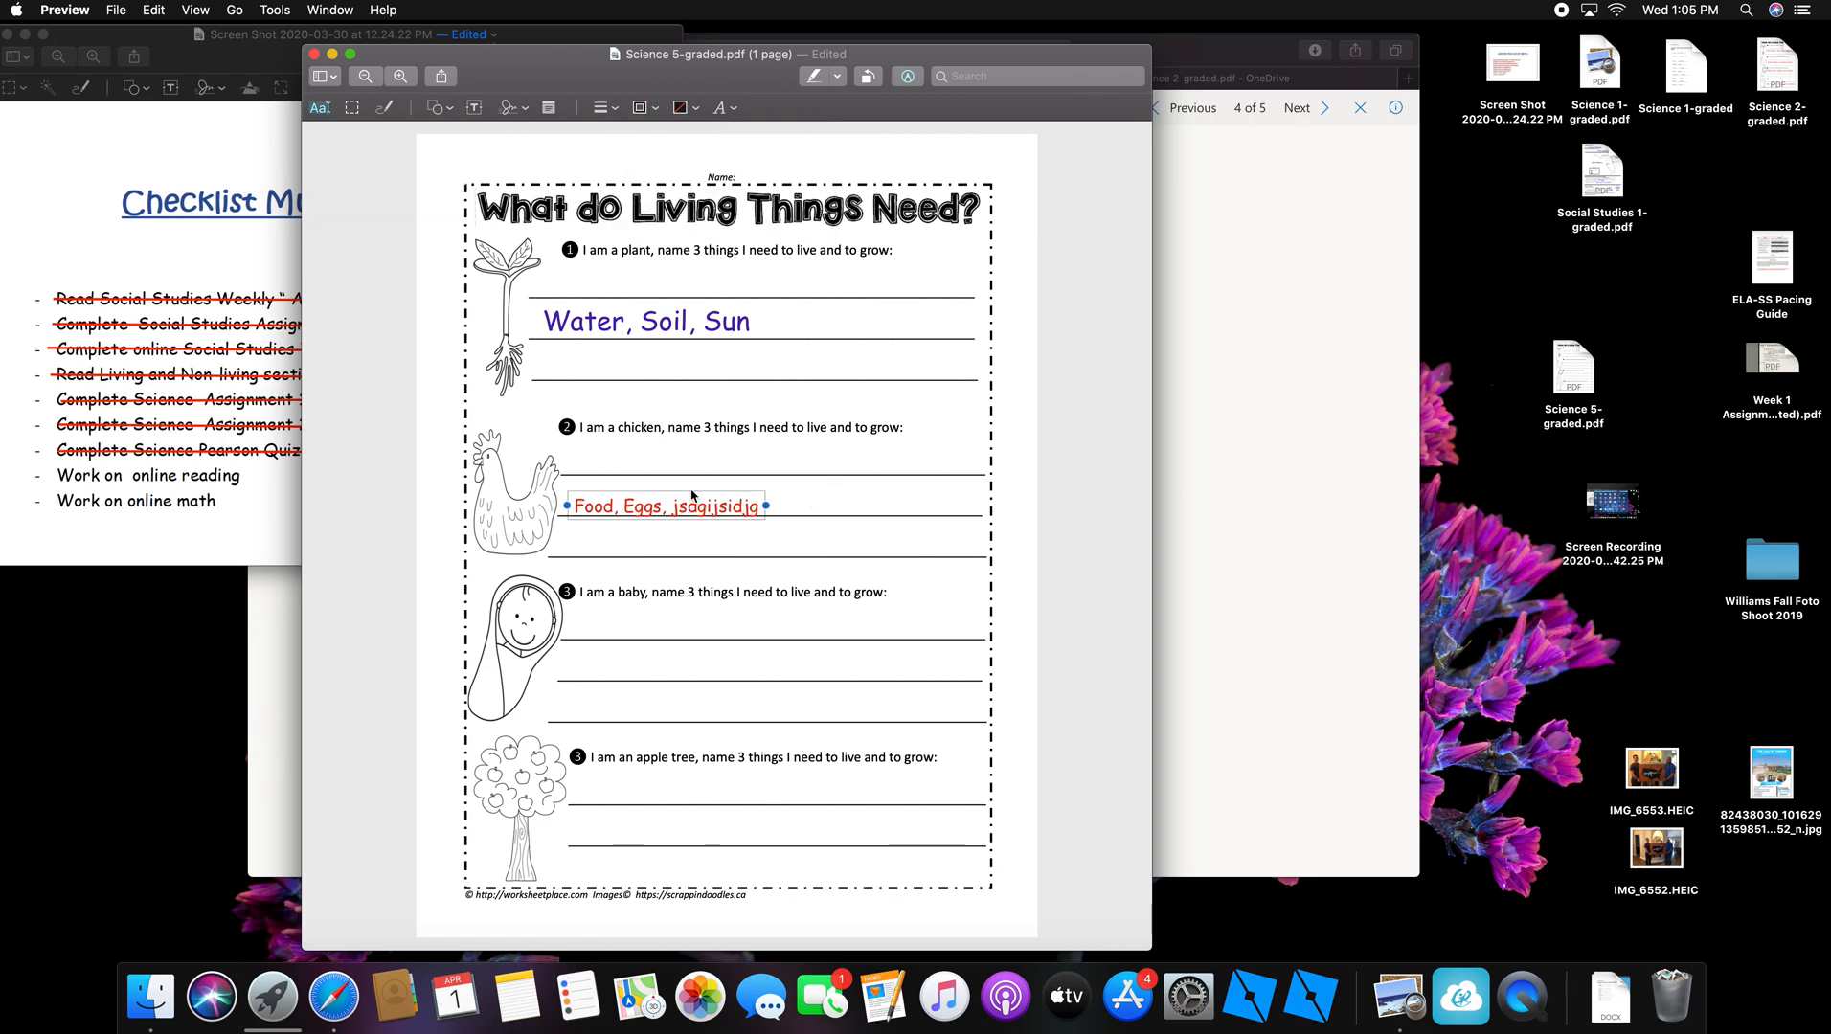
left_click_drag(687, 489, 687, 492)
left_click(835, 489)
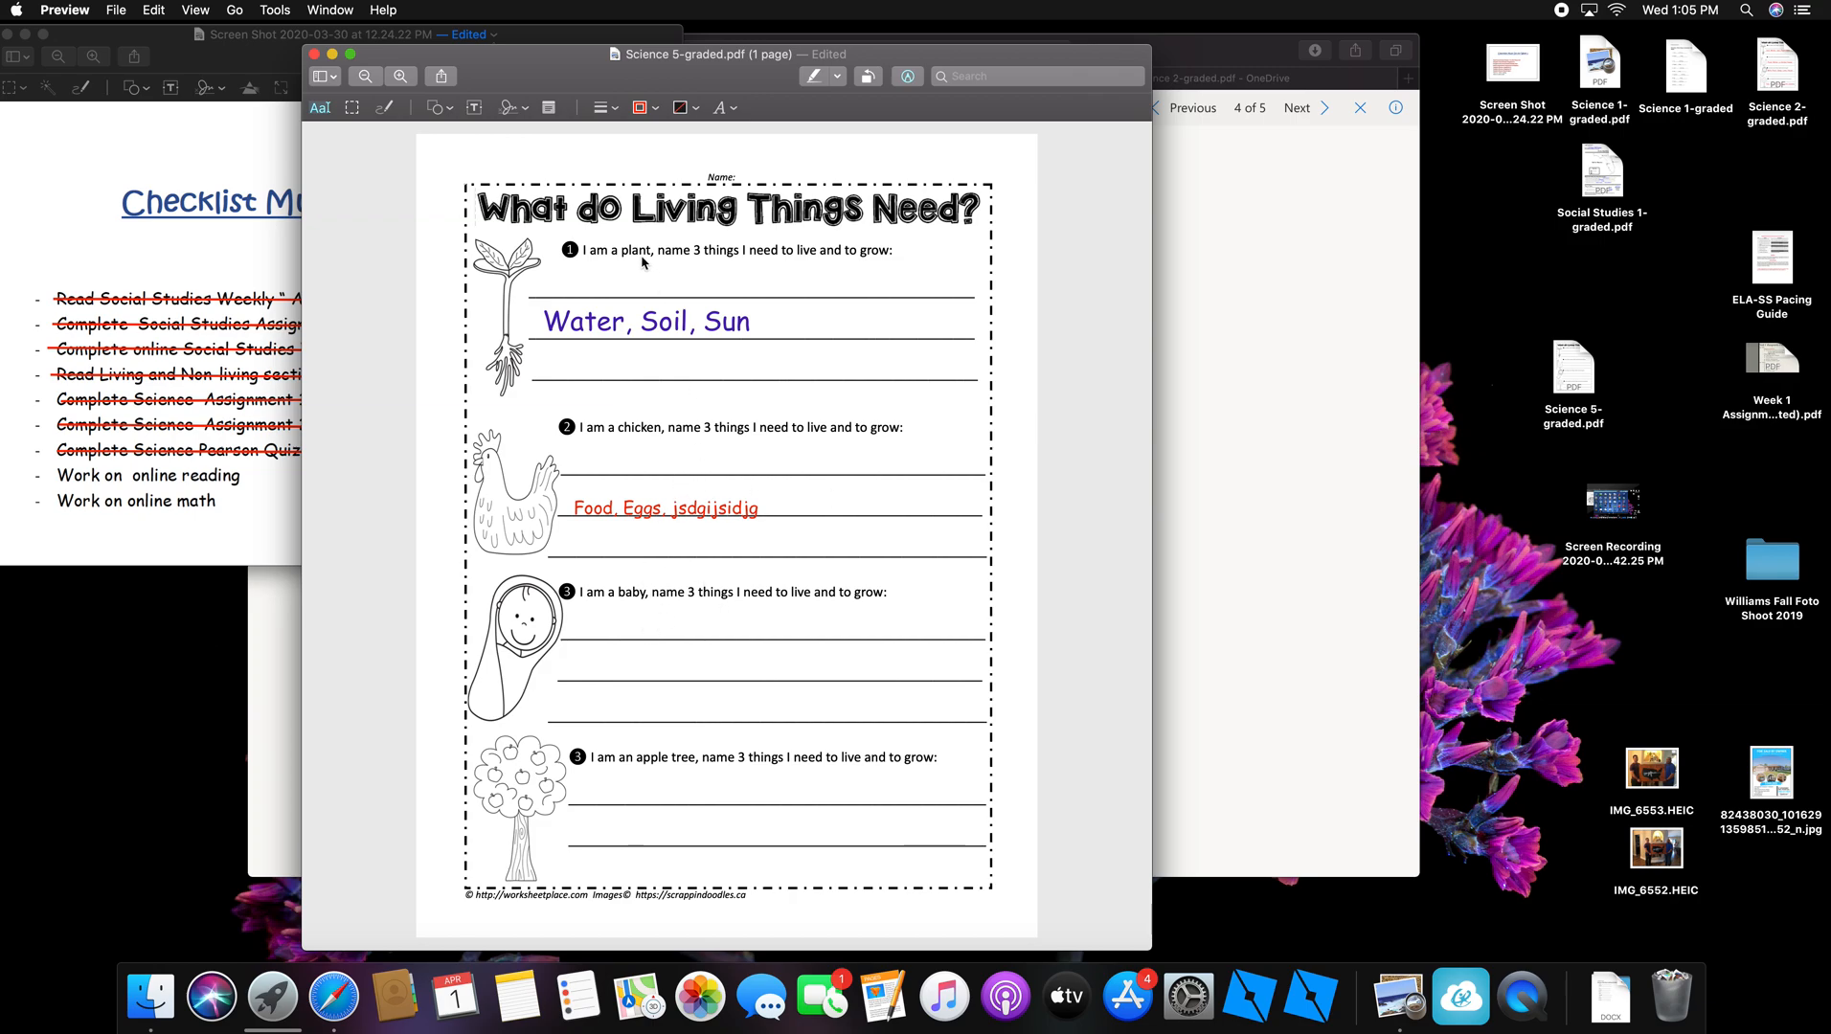
Step: Add a red text box reading 'dgsfhgjfhjf' on the baby question's answer line
left_click(474, 107)
left_click_drag(738, 536, 630, 661)
double_click(633, 663)
type("dgsfh")
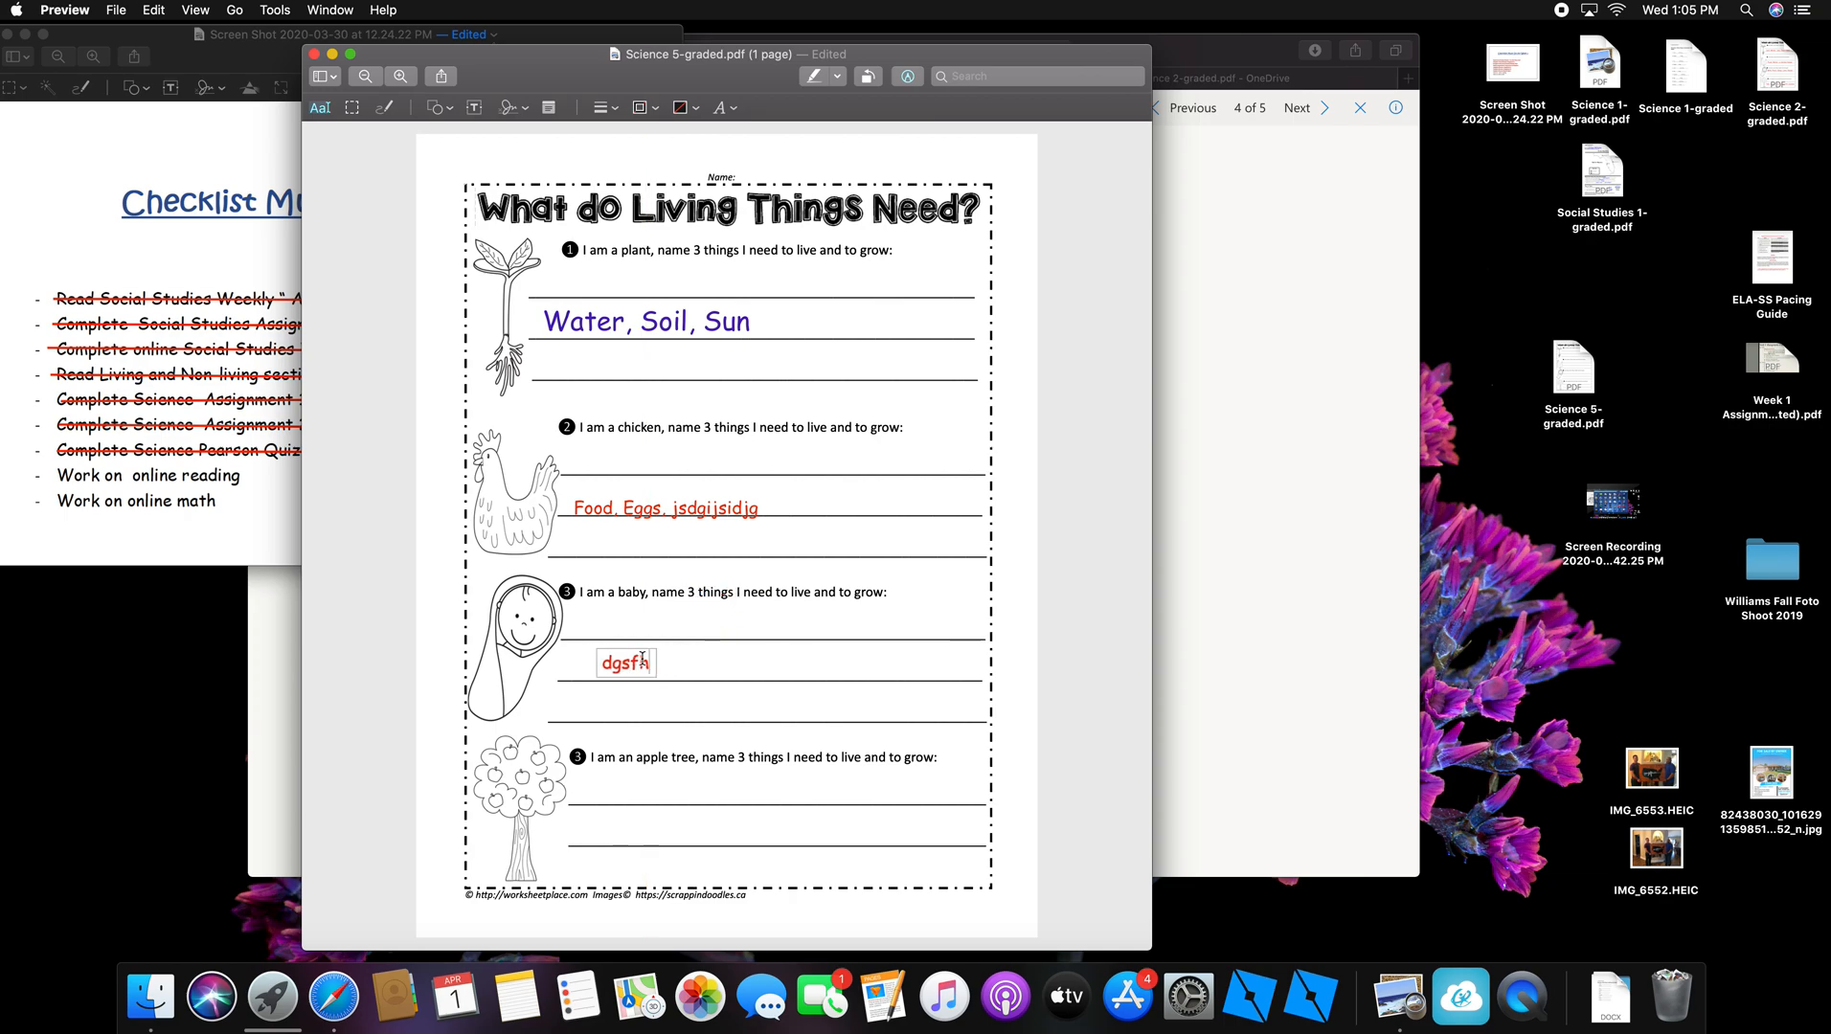
type("gjfhjf")
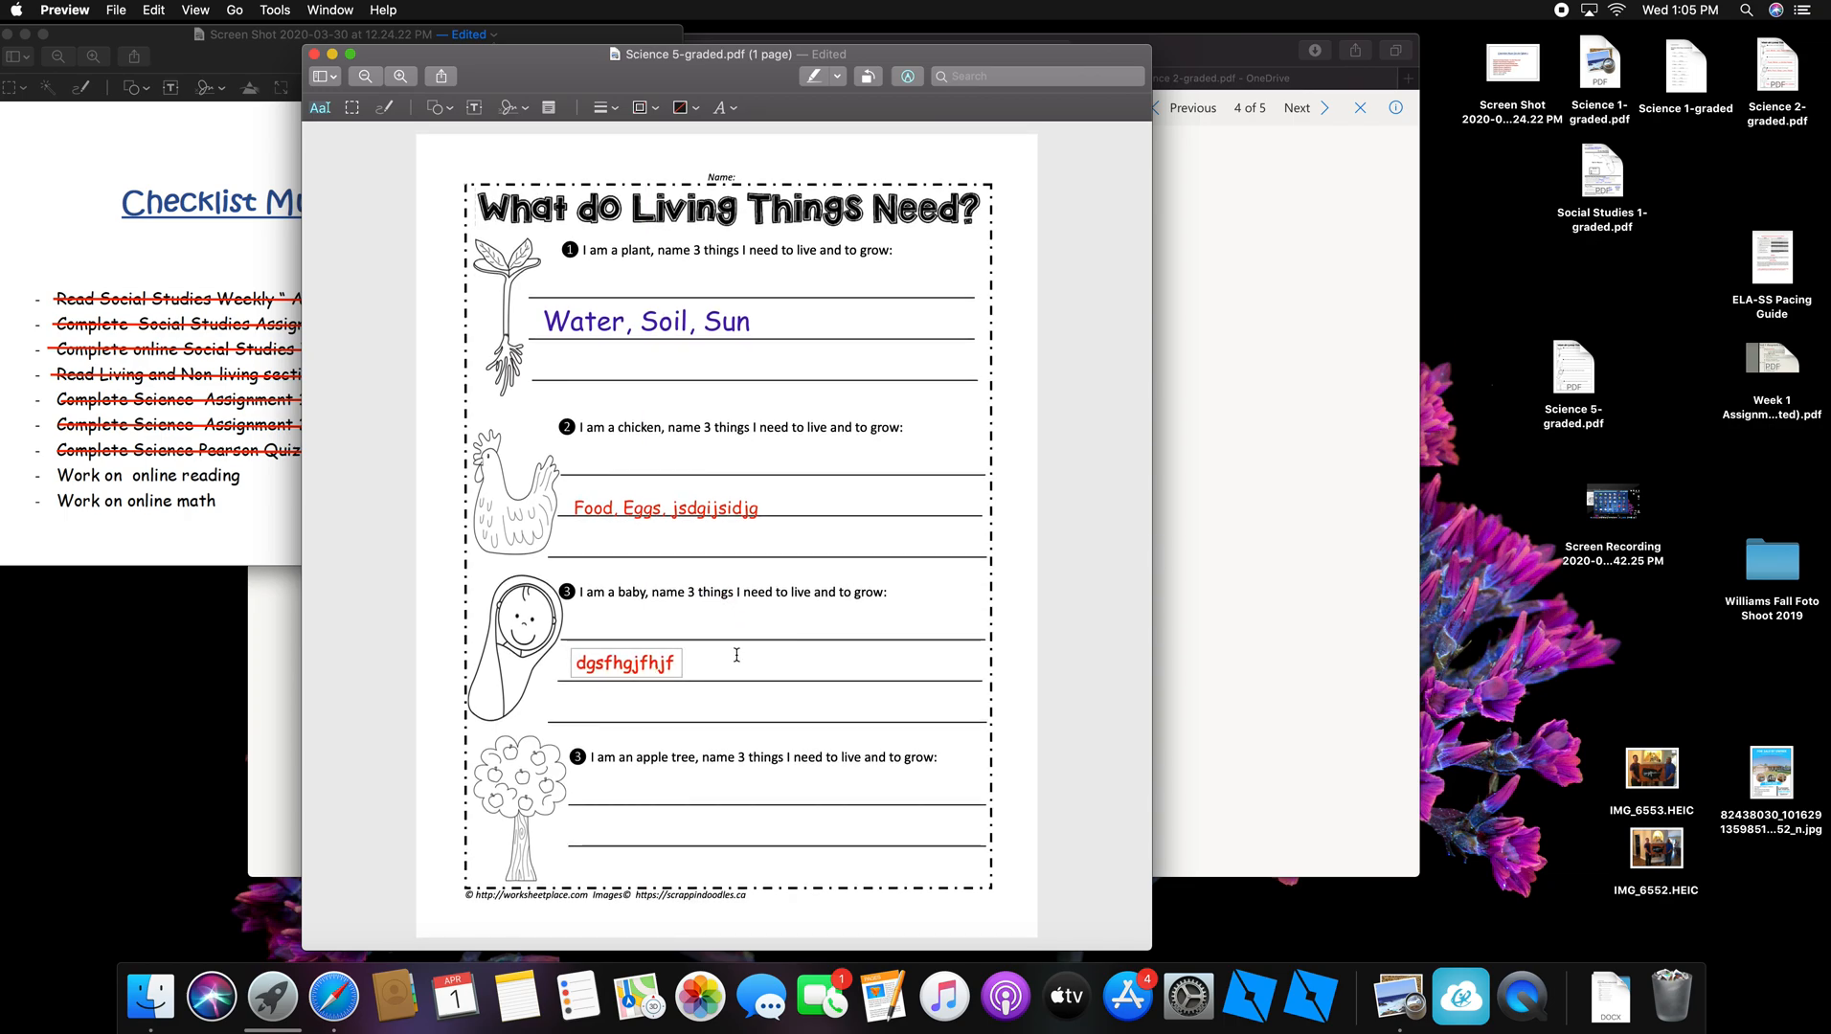
left_click(817, 666)
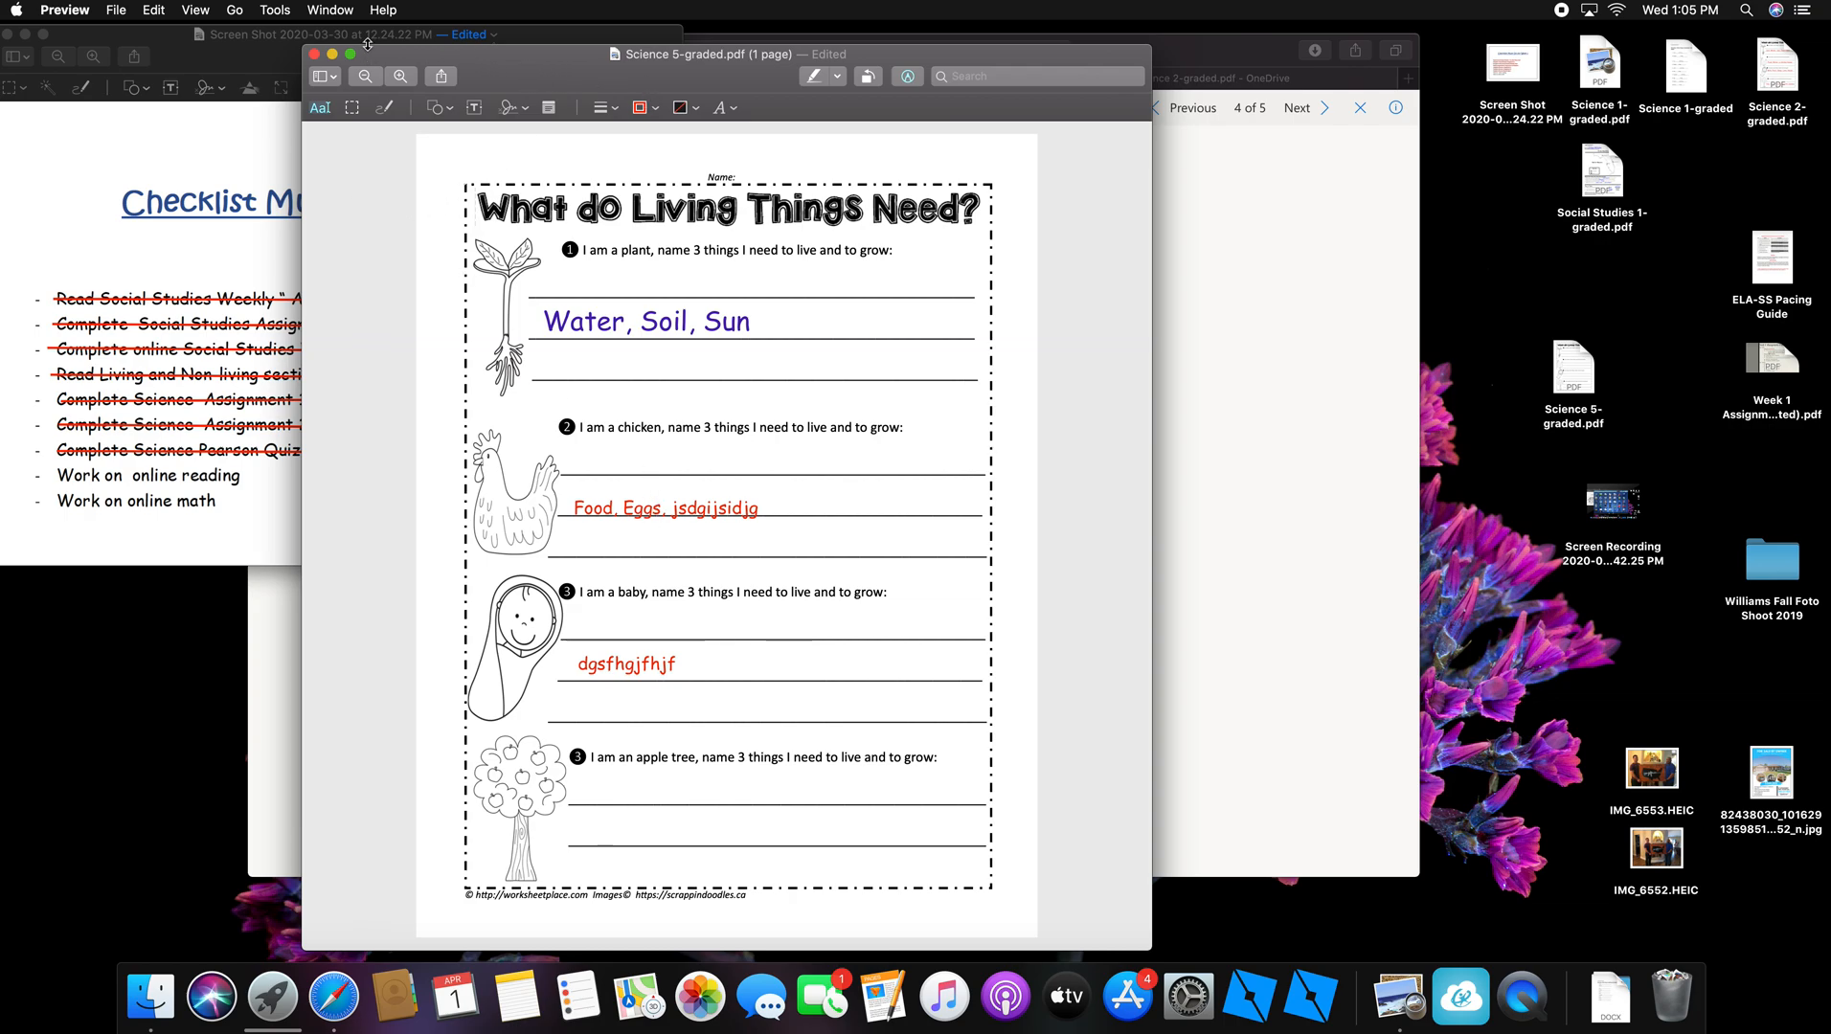
Step: Save the worksheet and move the Science 5-graded.pdf icon higher on the desktop
left_click(116, 11)
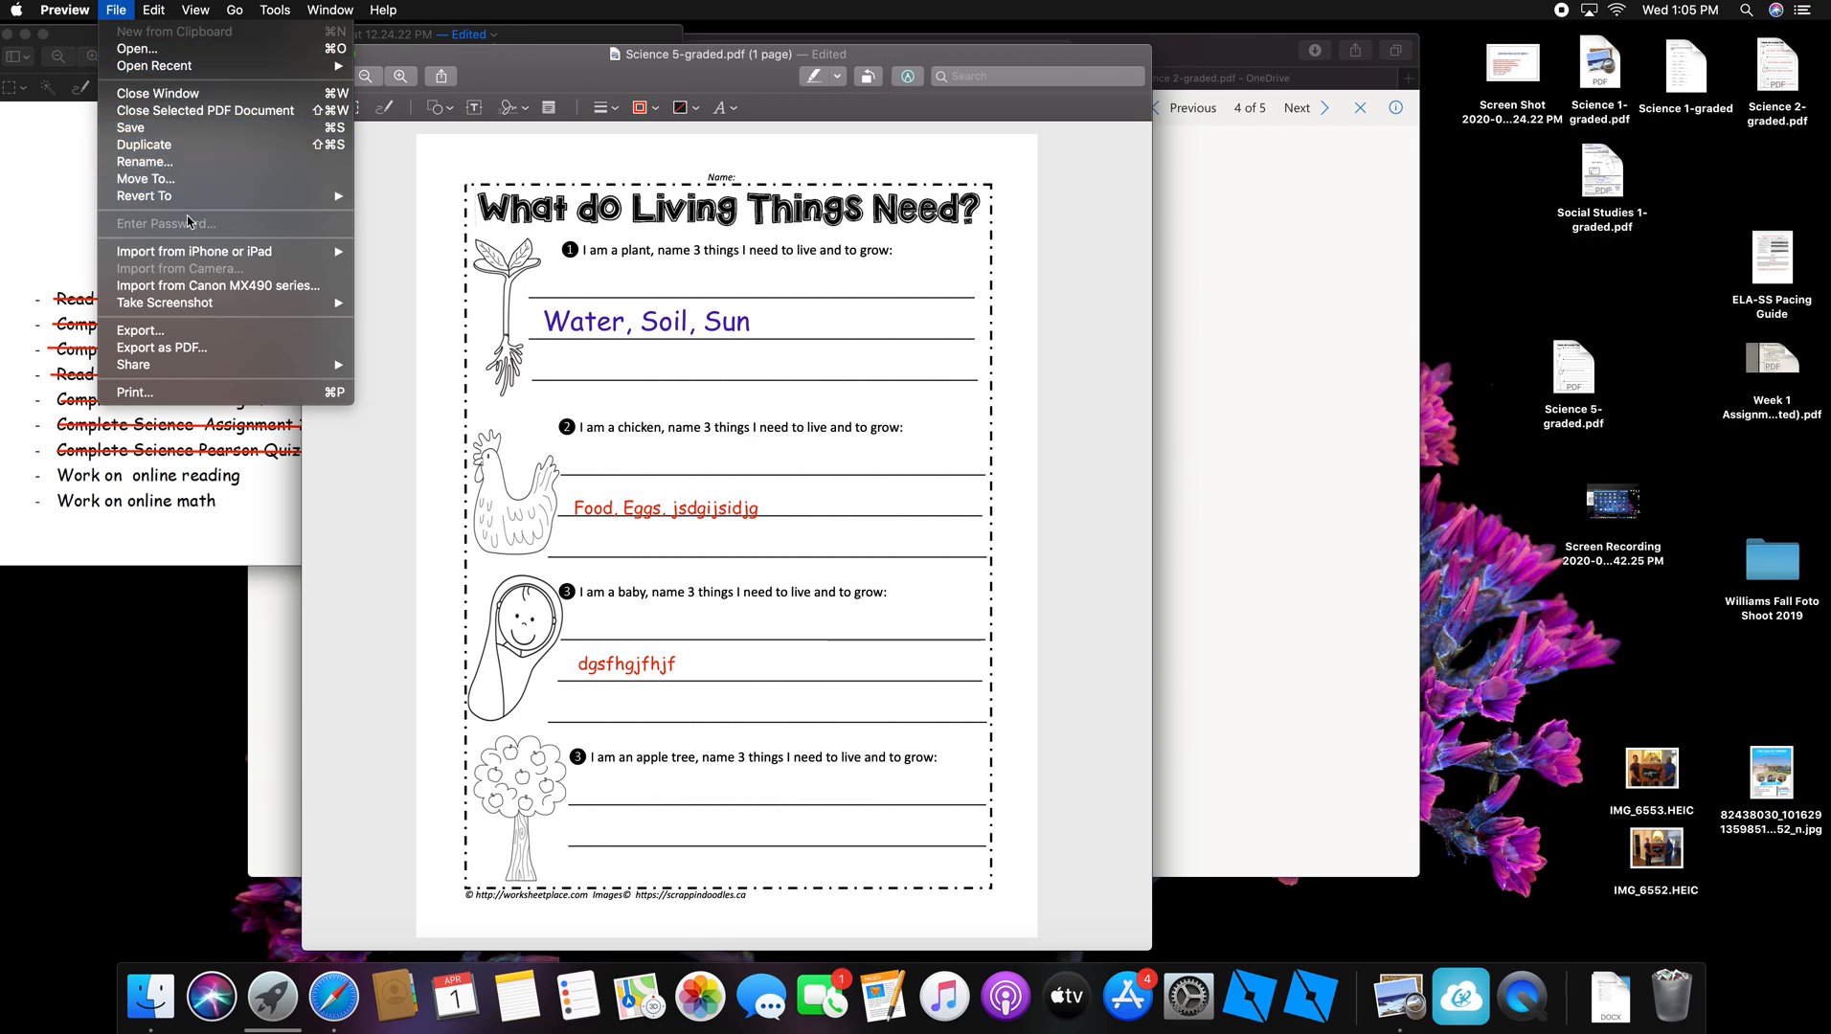
left_click(169, 129)
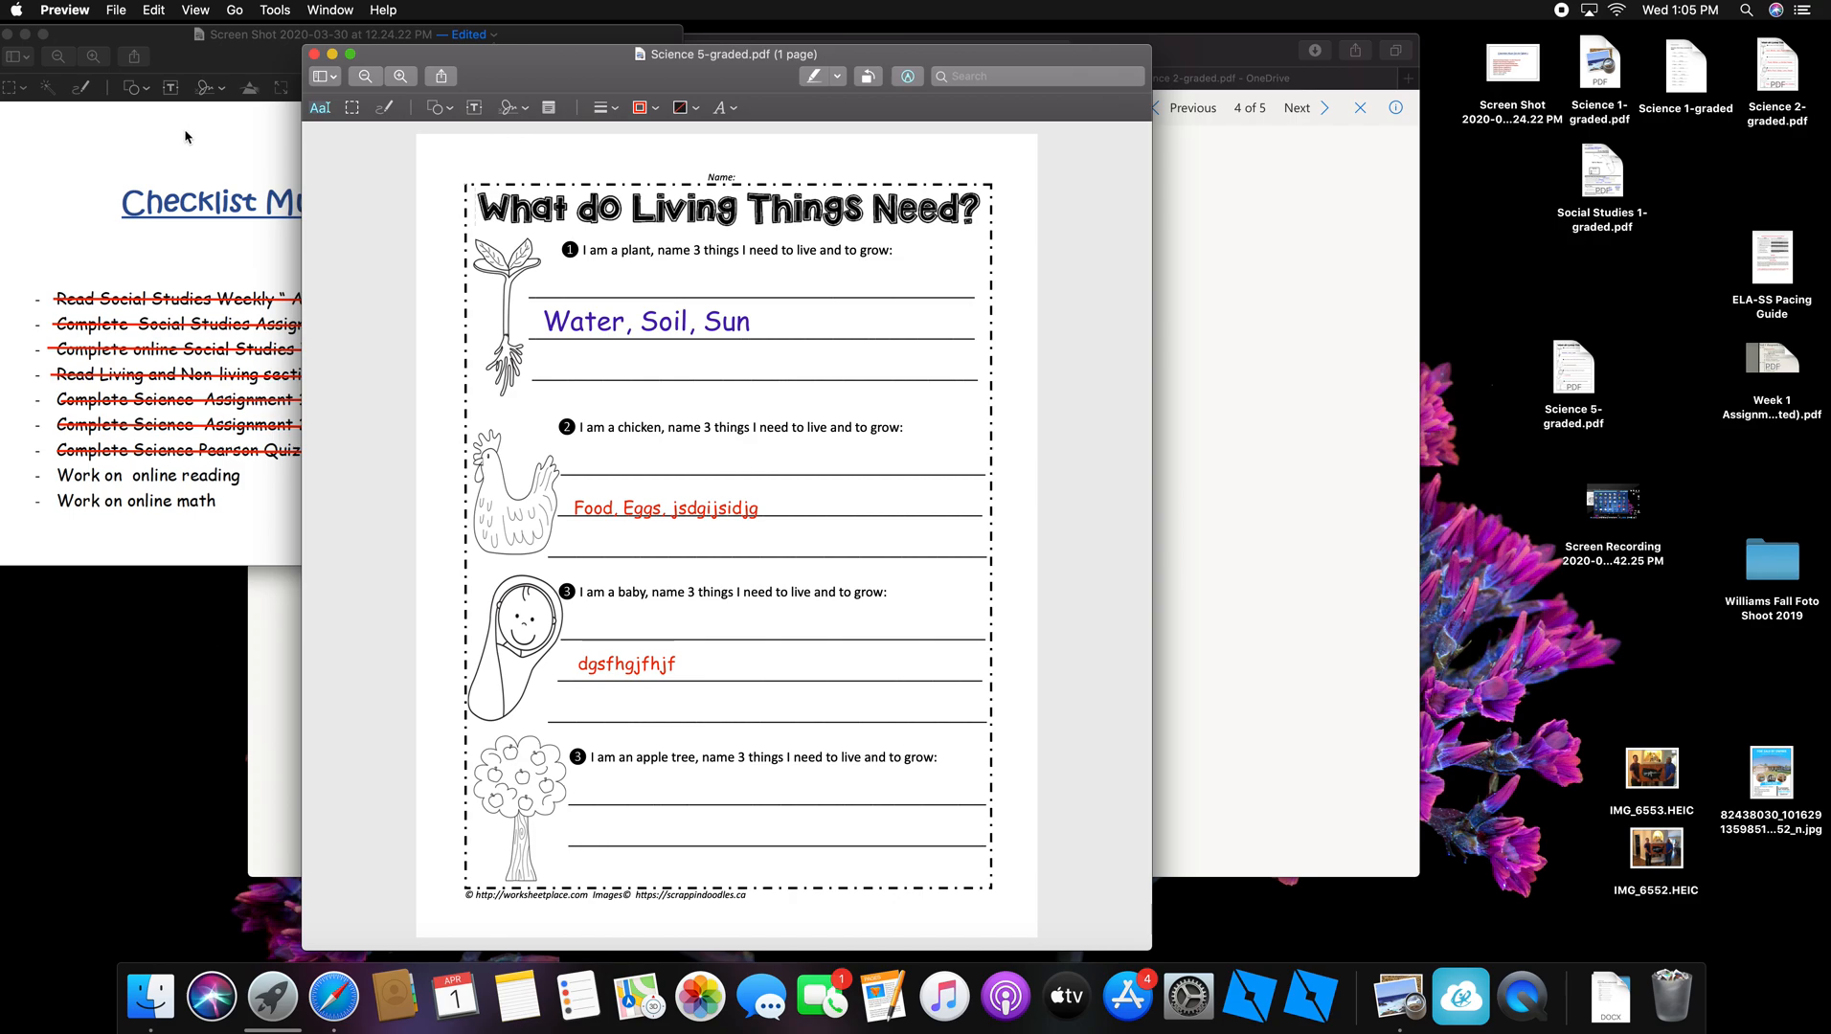
left_click_drag(1573, 375, 1561, 365)
left_click_drag(1515, 308, 1514, 307)
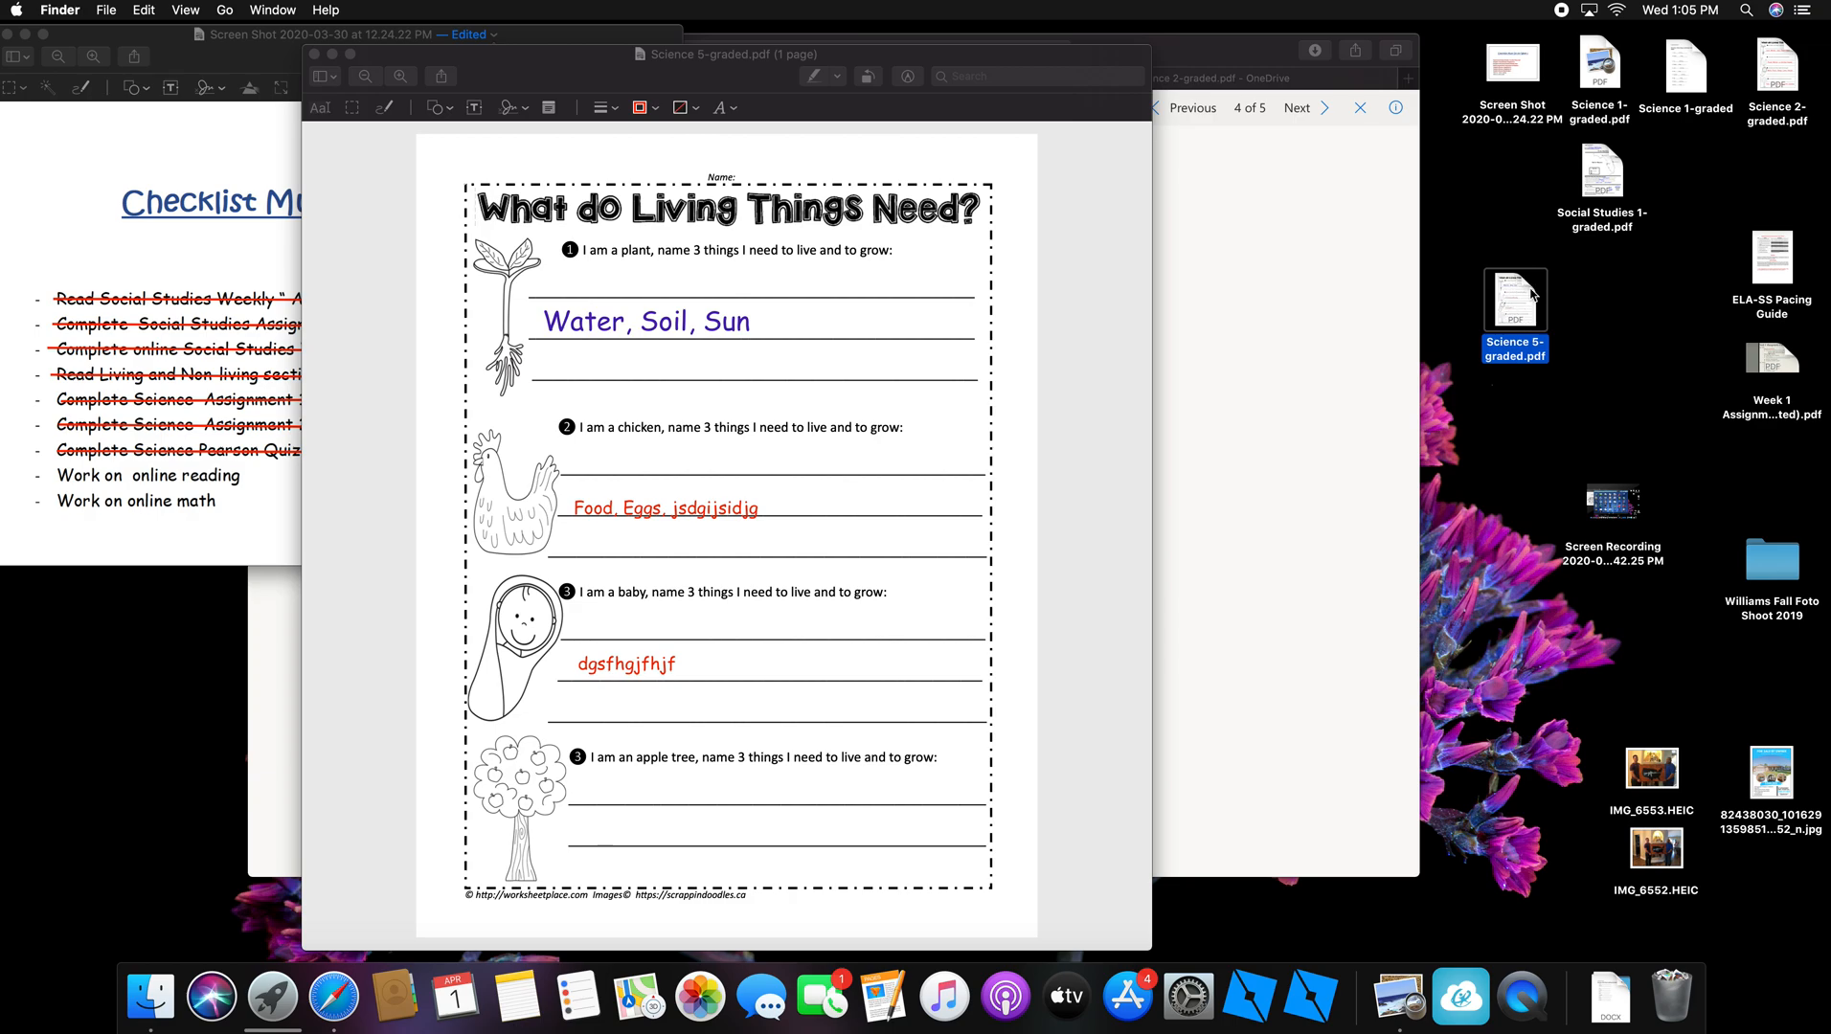
Step: Save the Science 5-graded.pdf worksheet again and close its window
left_click(105, 10)
left_click(105, 11)
left_click(105, 12)
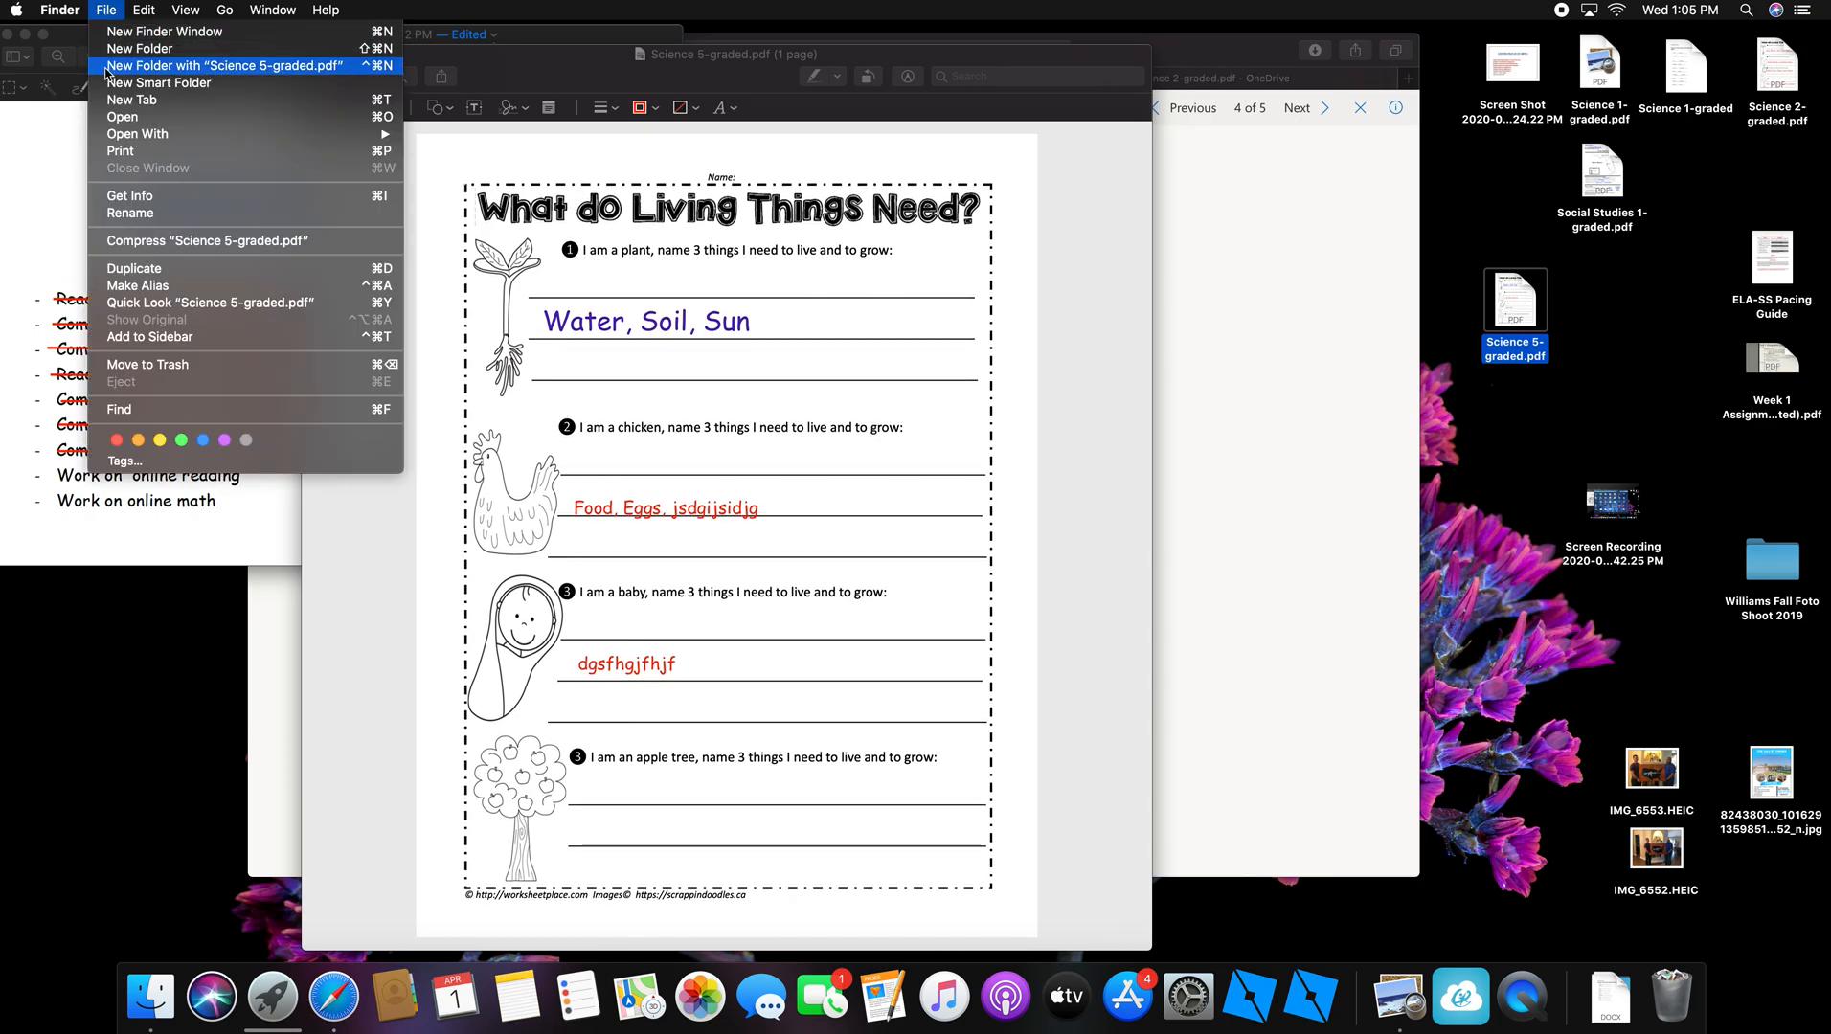
left_click(113, 15)
left_click(527, 61)
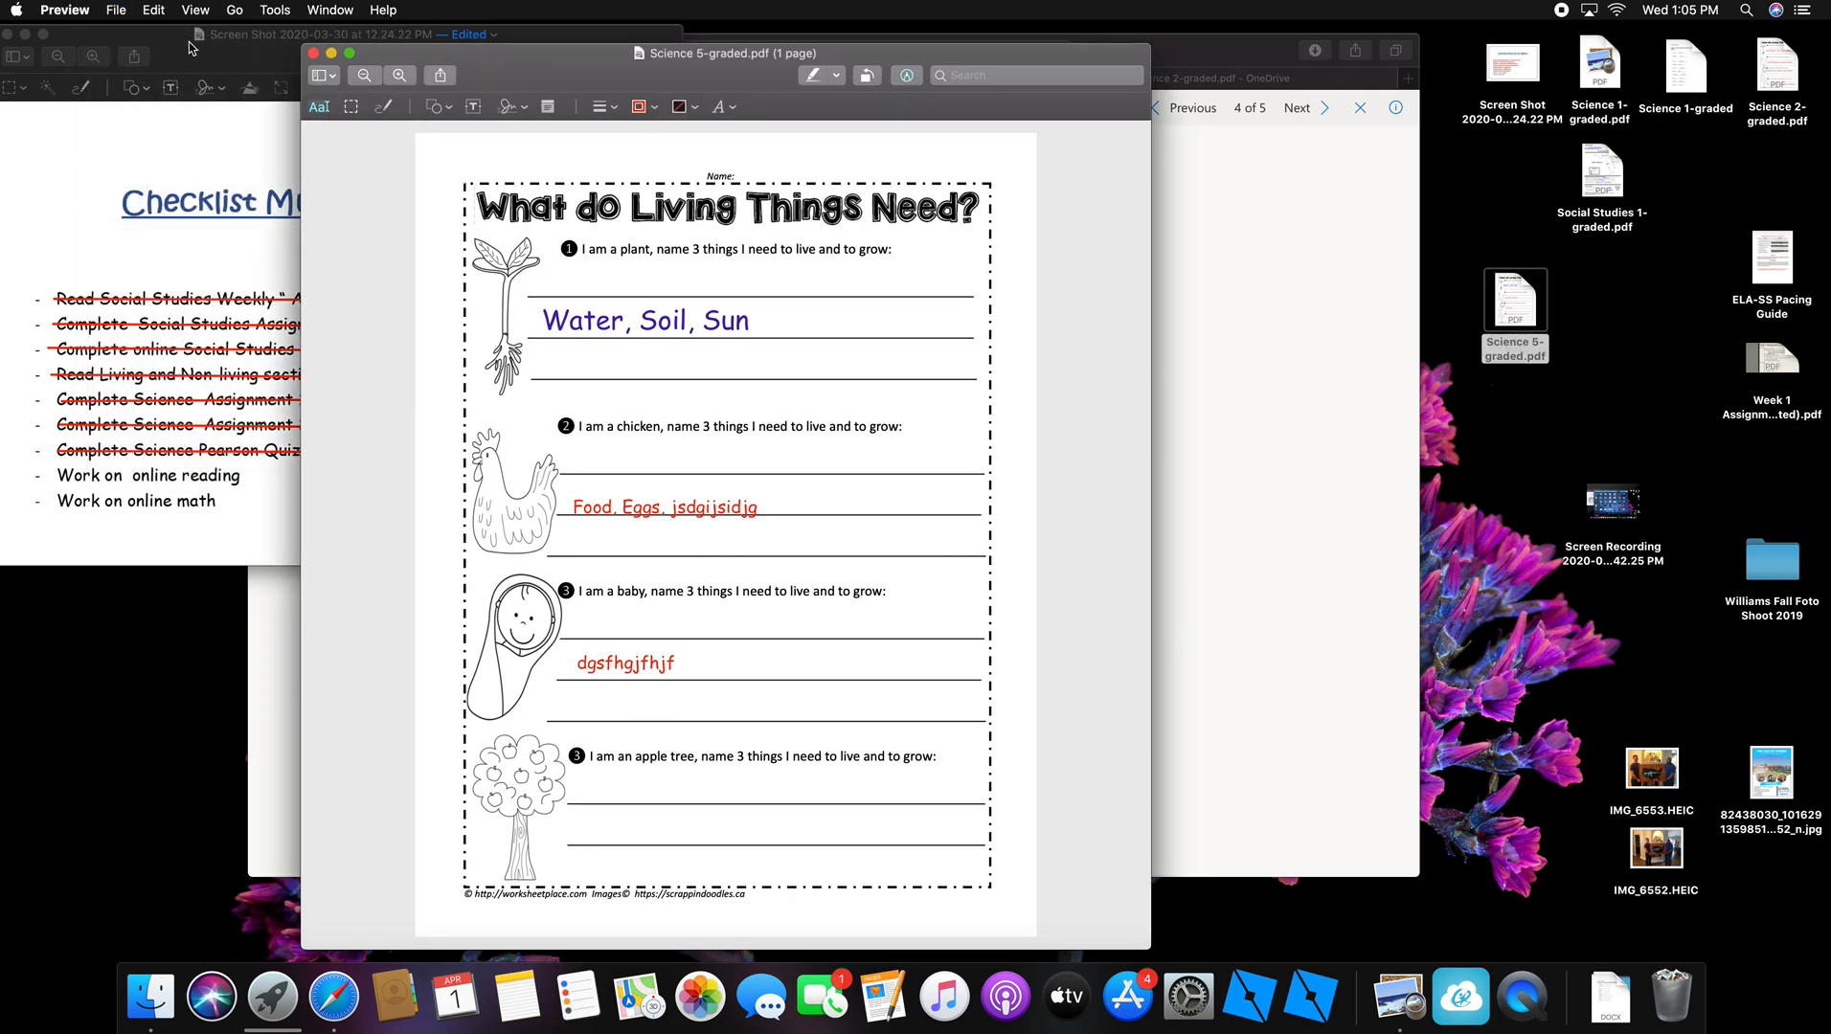
left_click(116, 10)
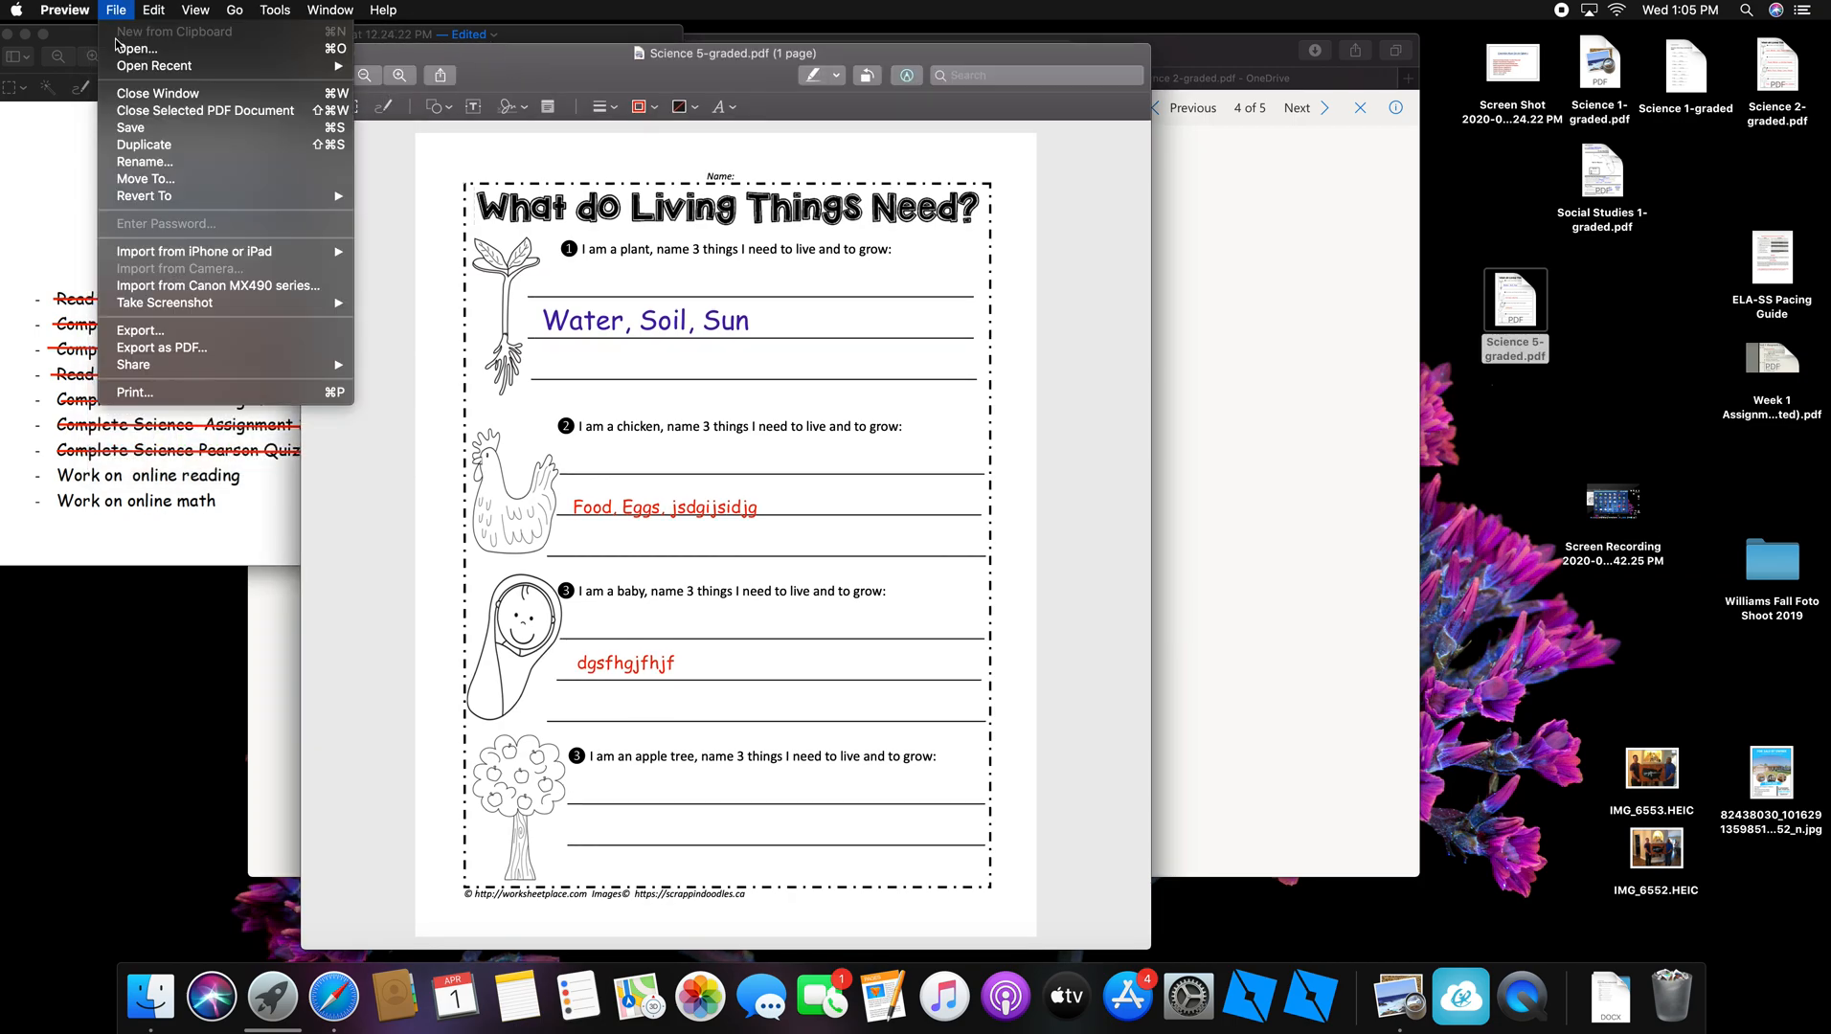
left_click(146, 128)
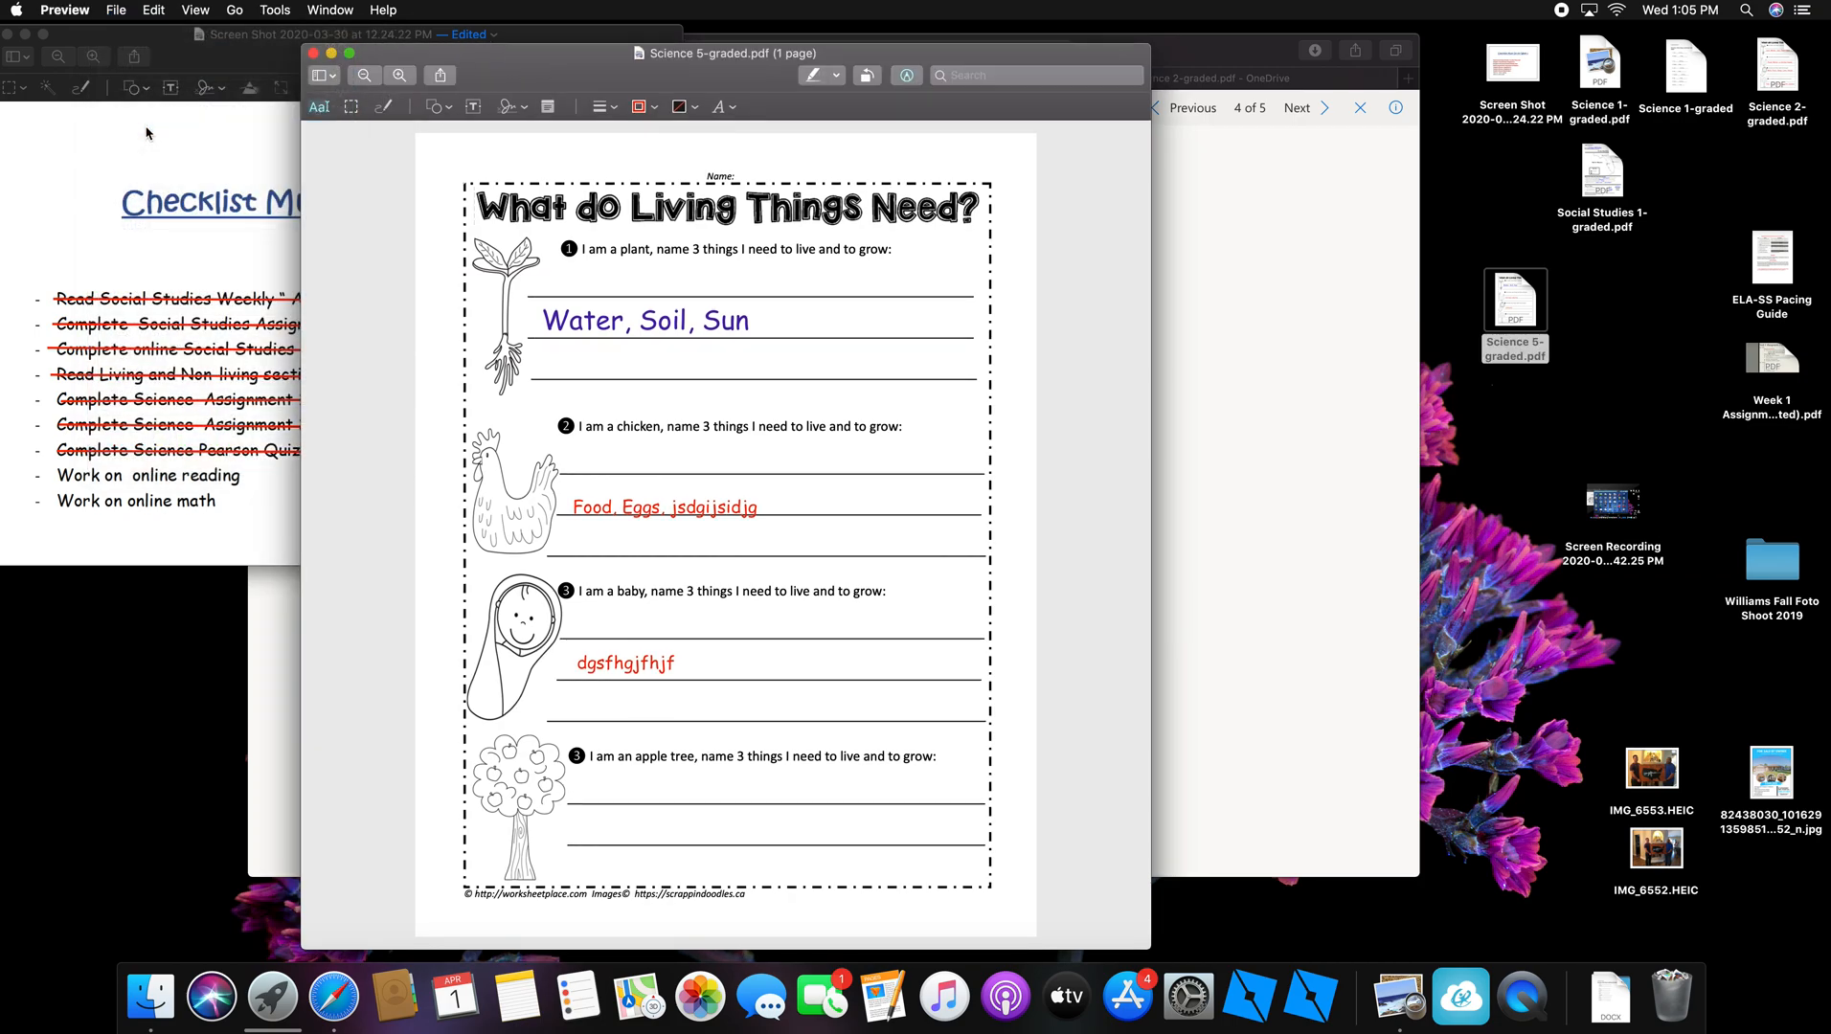
left_click(1485, 241)
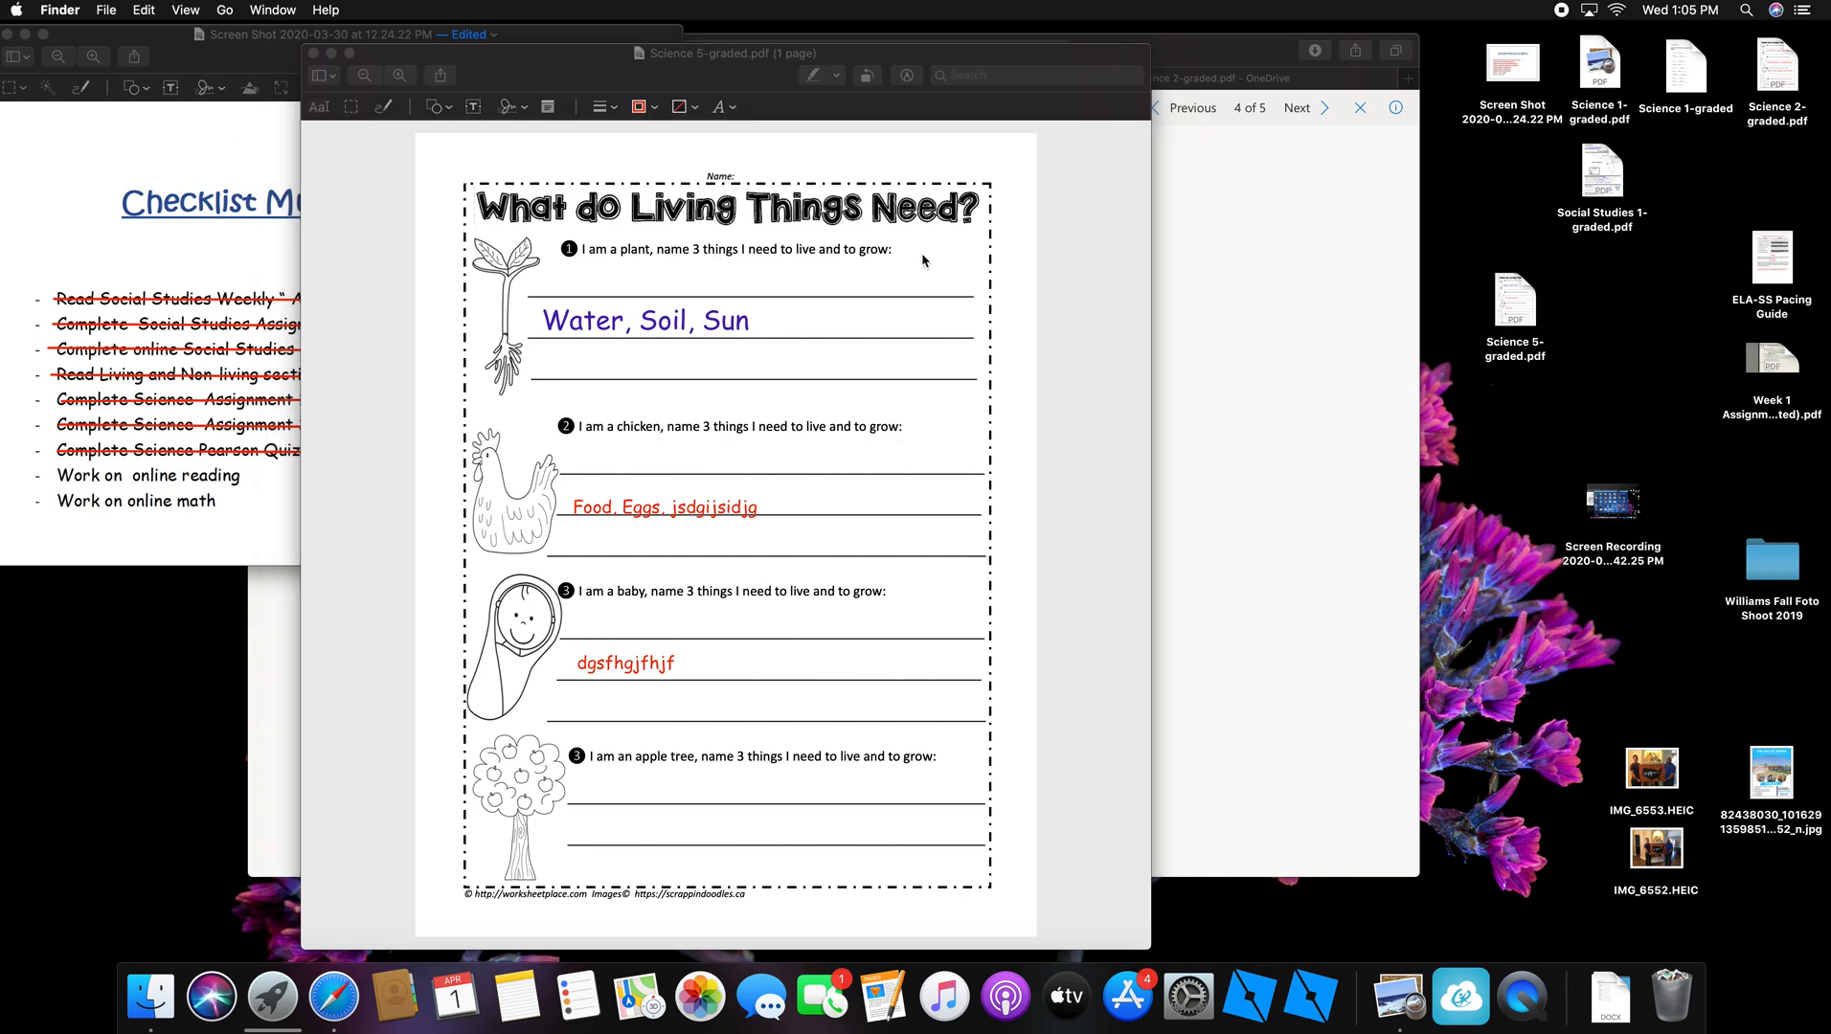
left_click(314, 53)
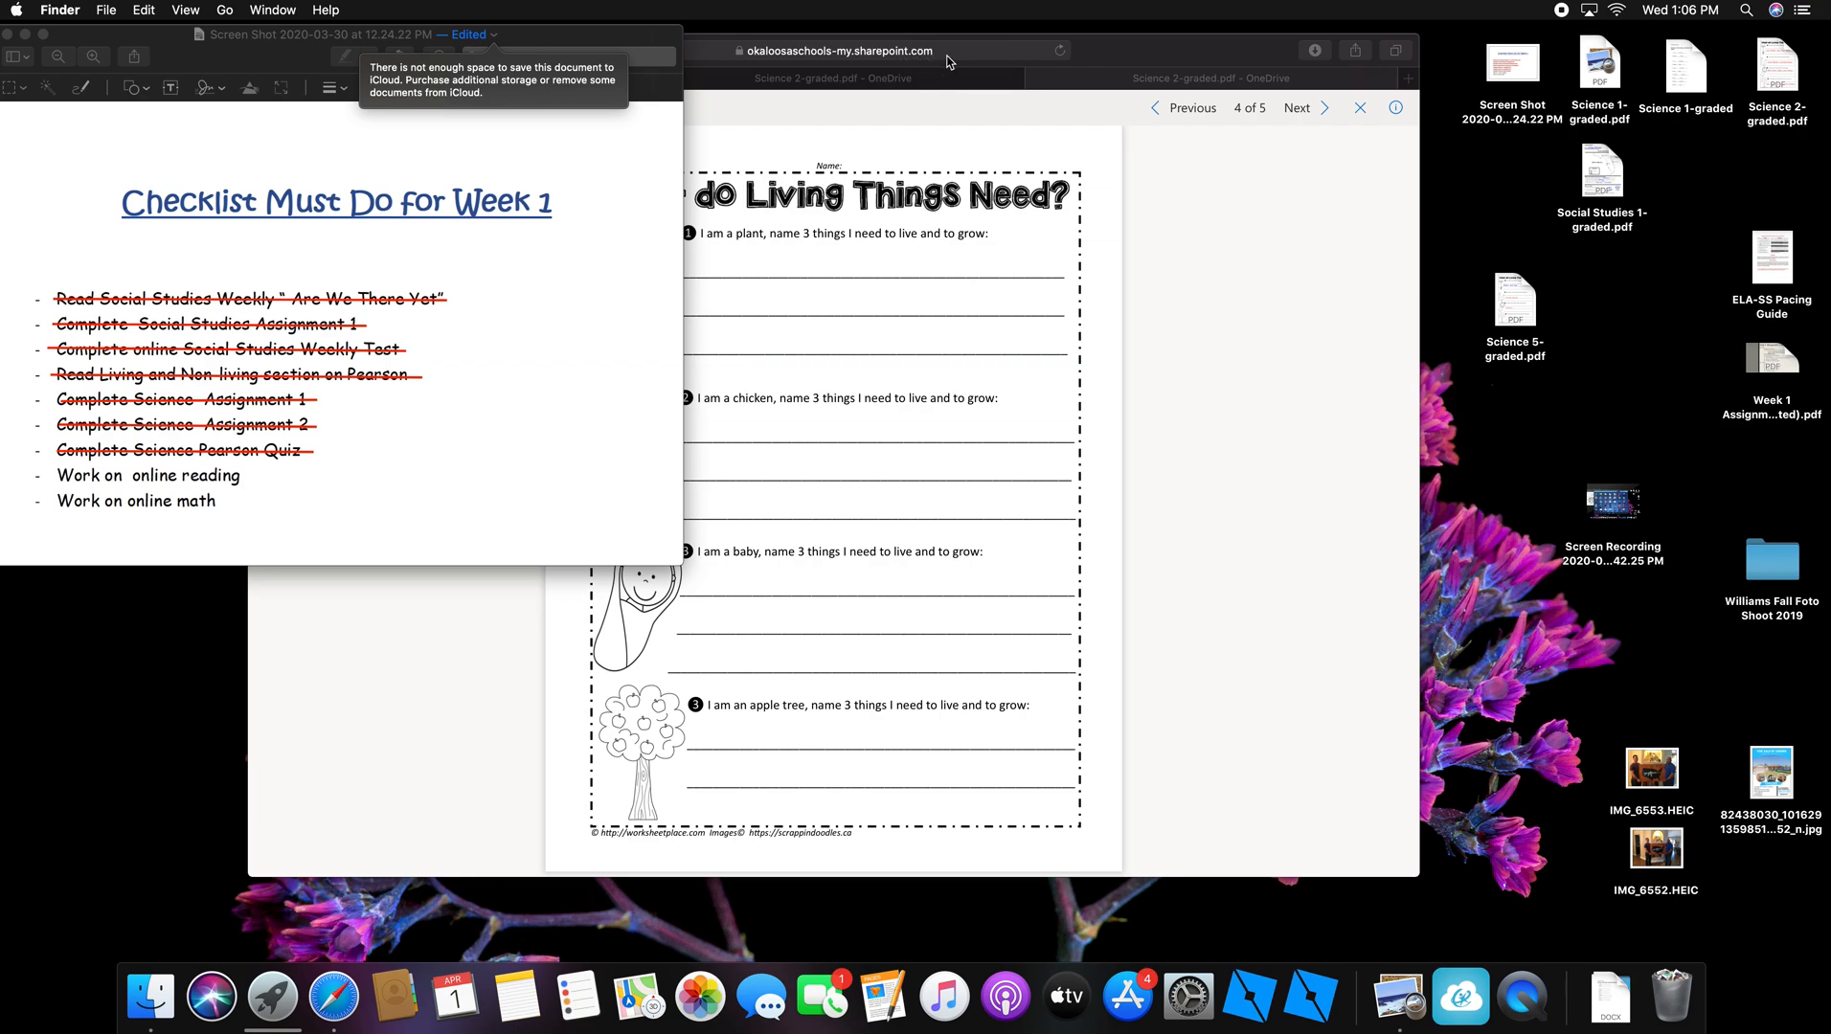
Step: In OneDrive, close the duplicate Science 2-graded tab and download Social Studies 1-graded.pdf
left_click(1129, 50)
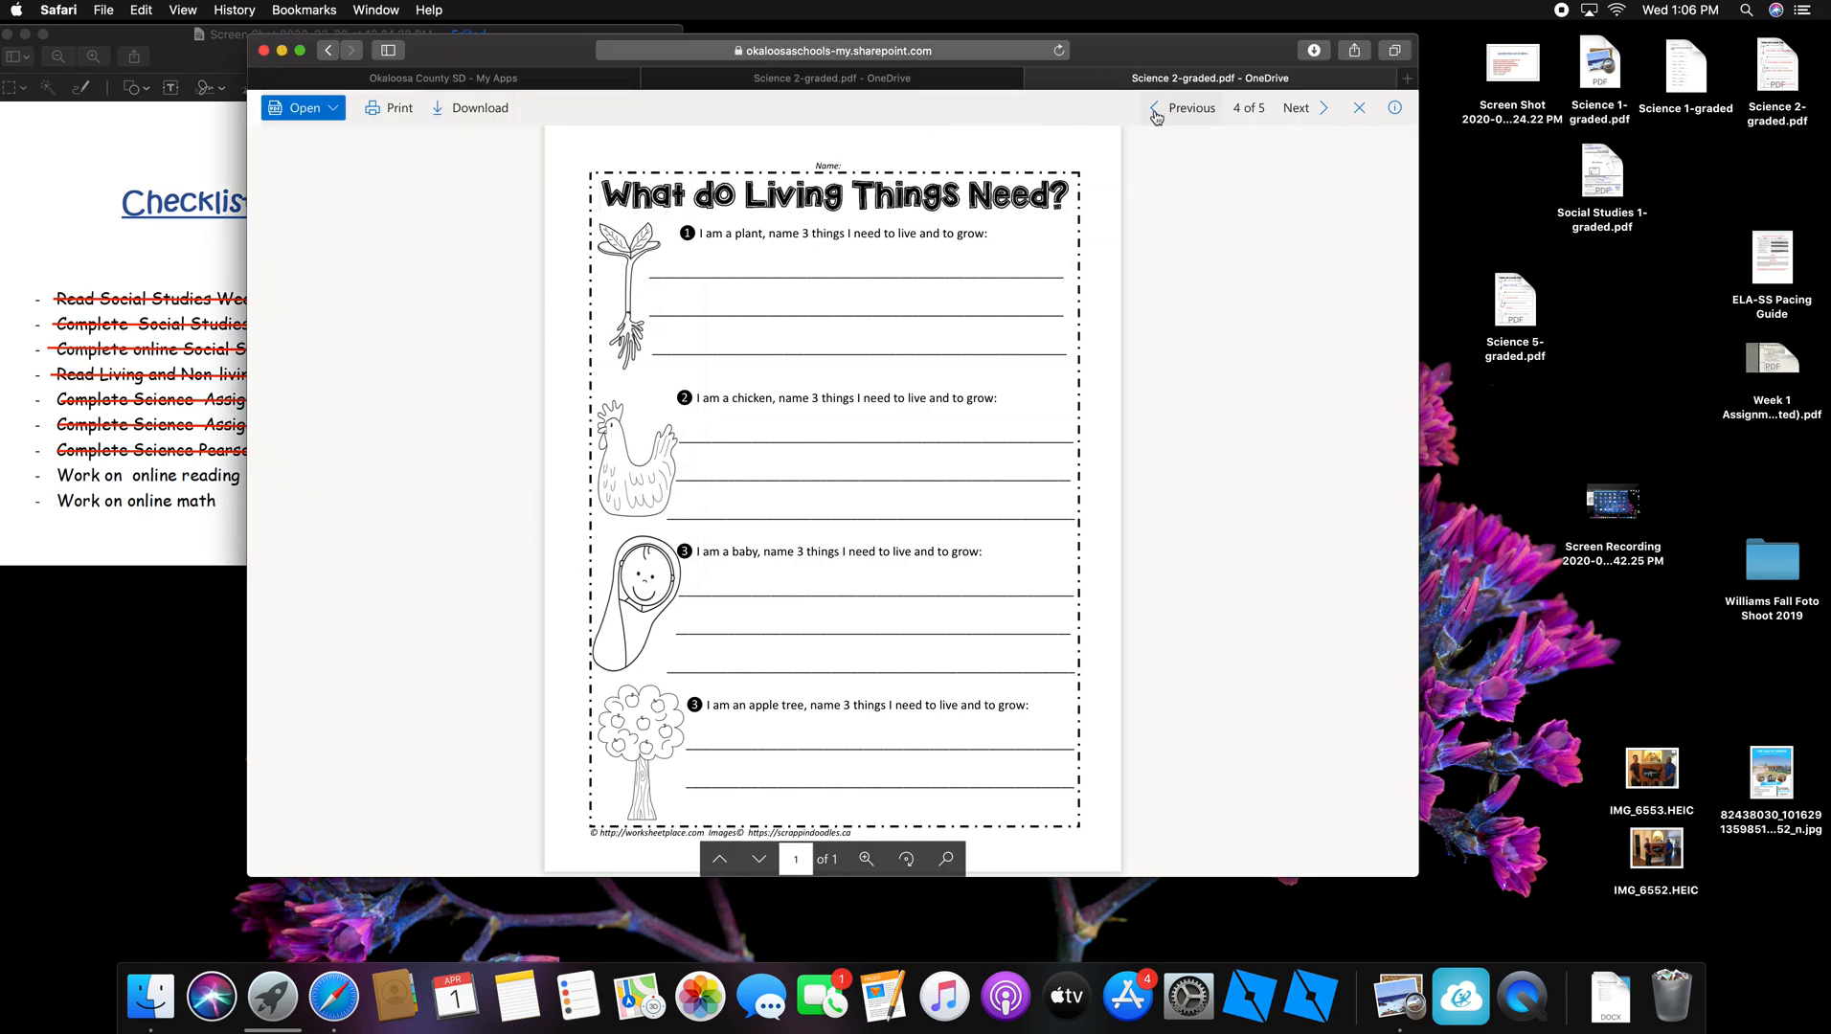
left_click(1034, 79)
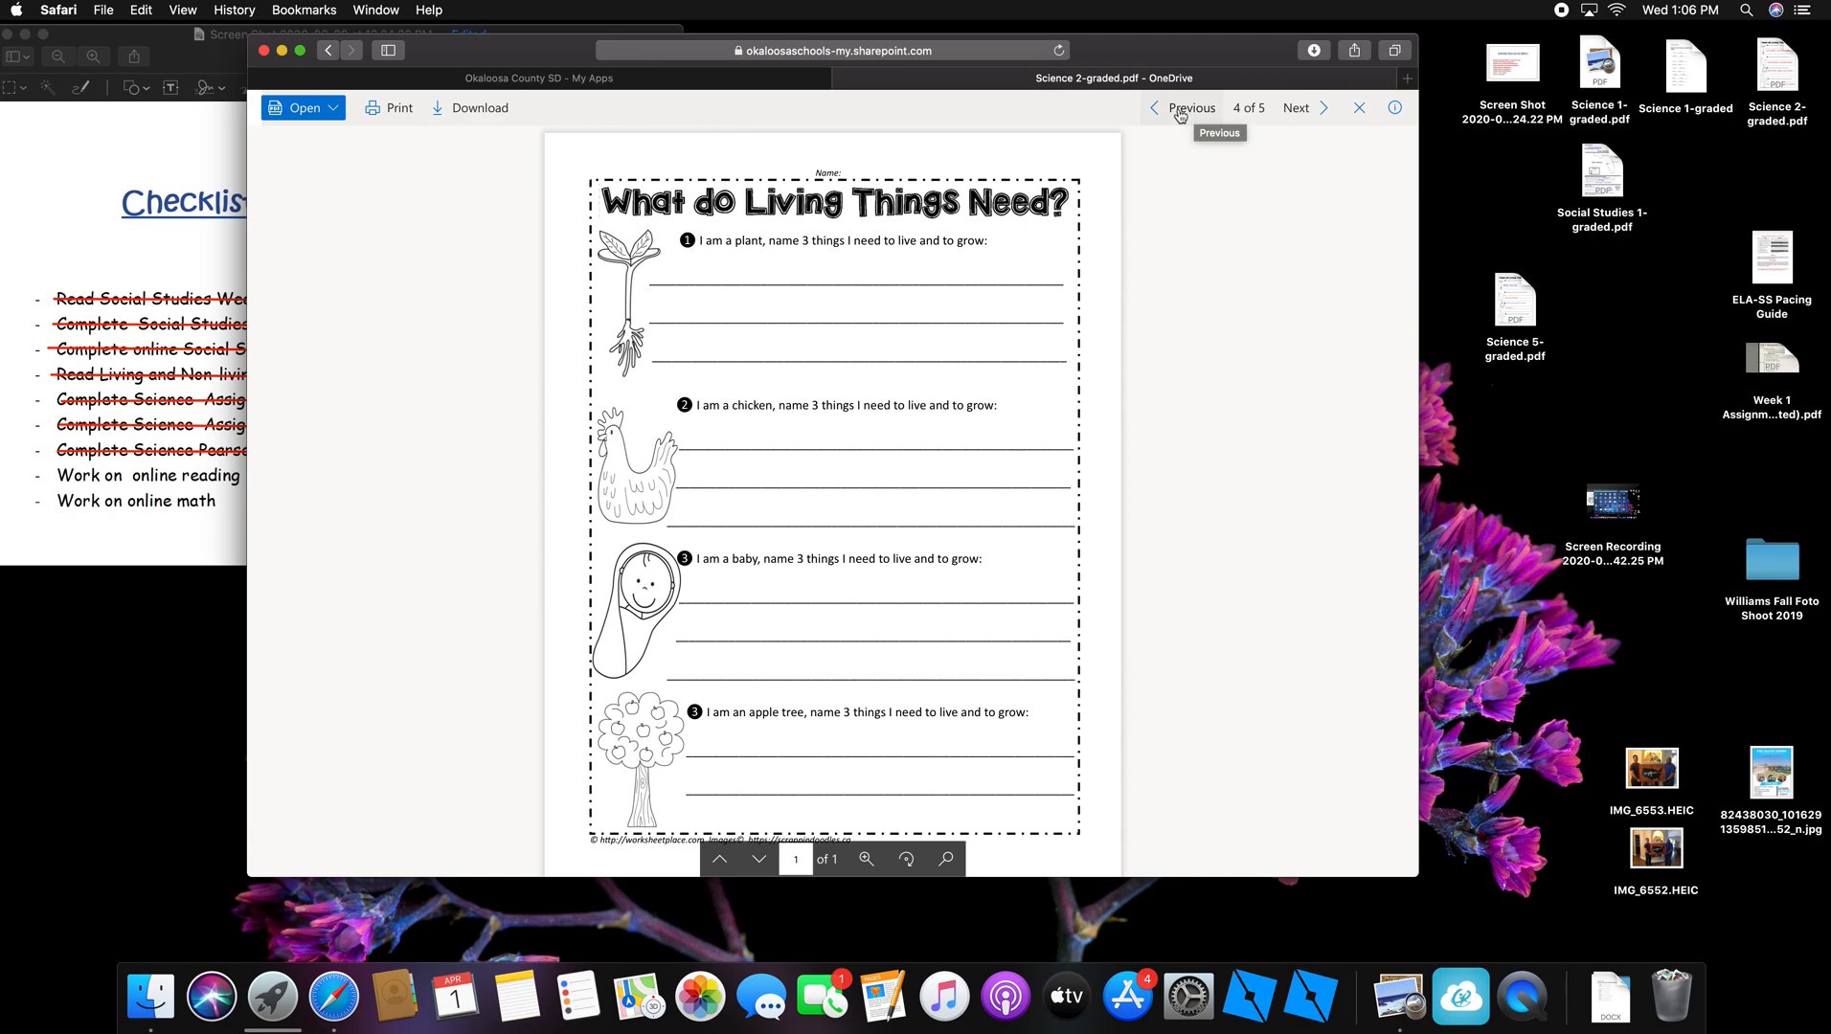
left_click(1314, 110)
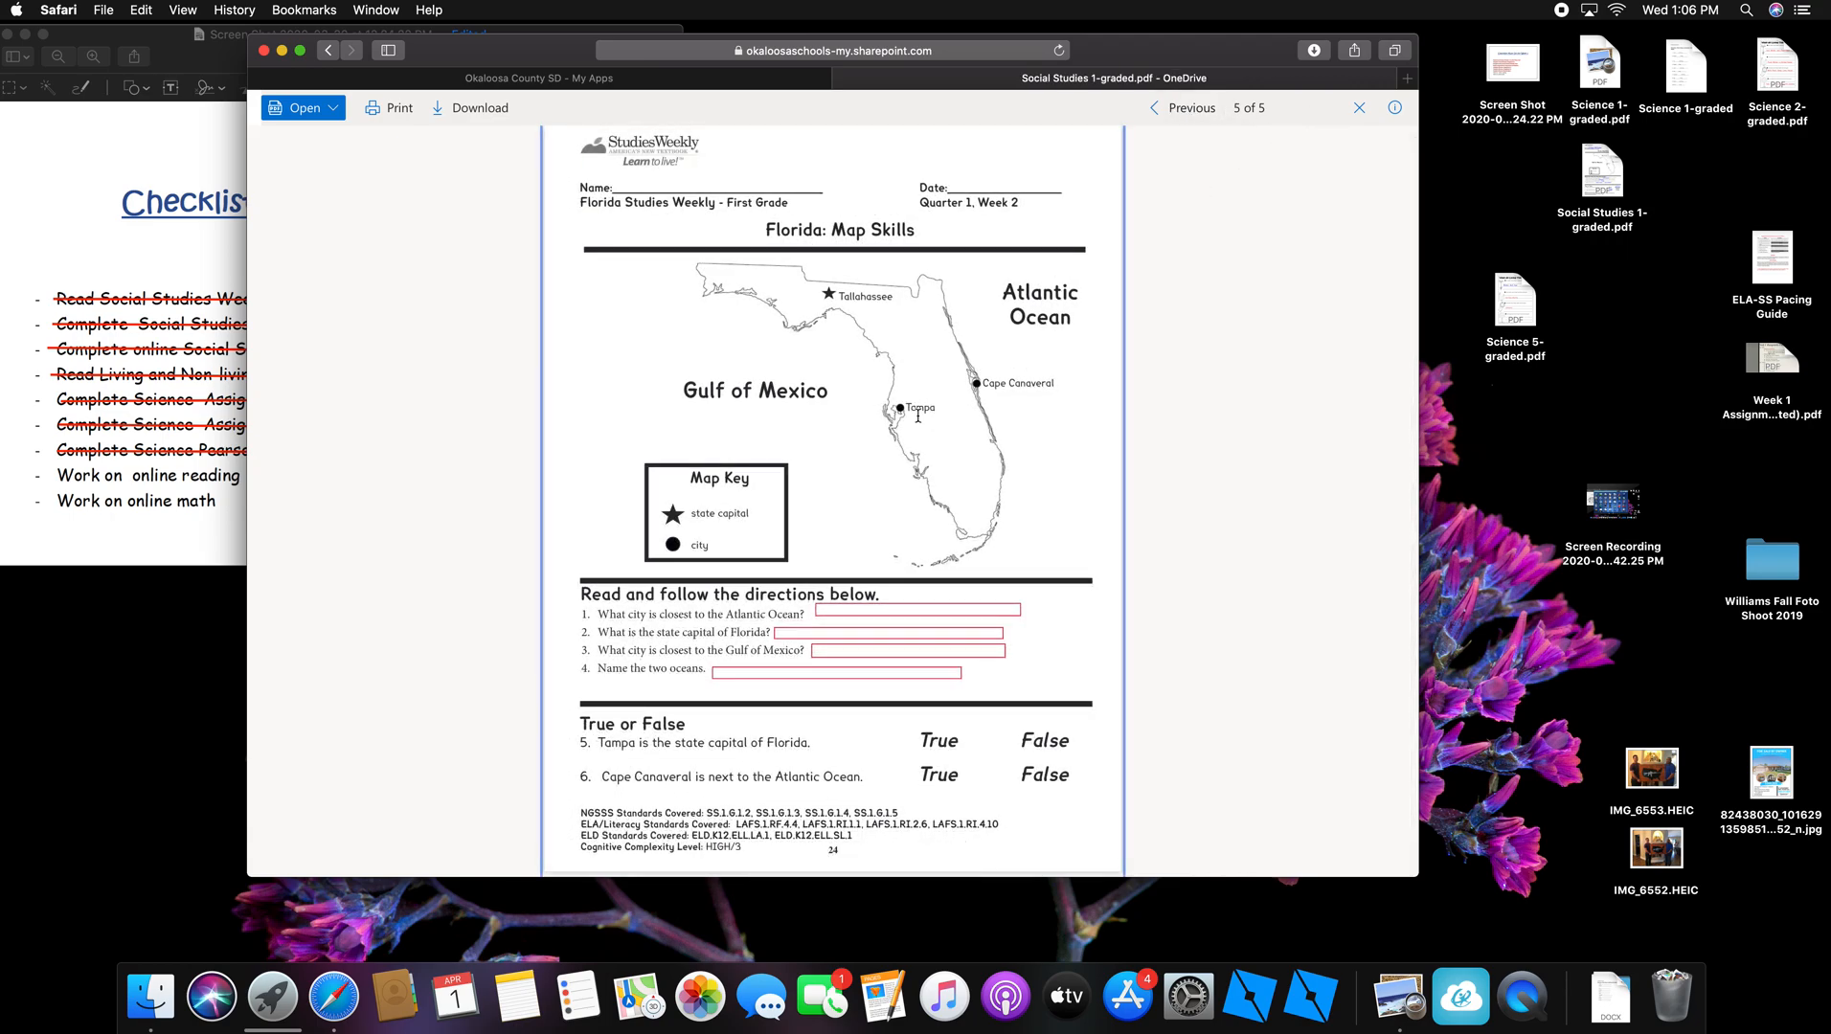
left_click(480, 109)
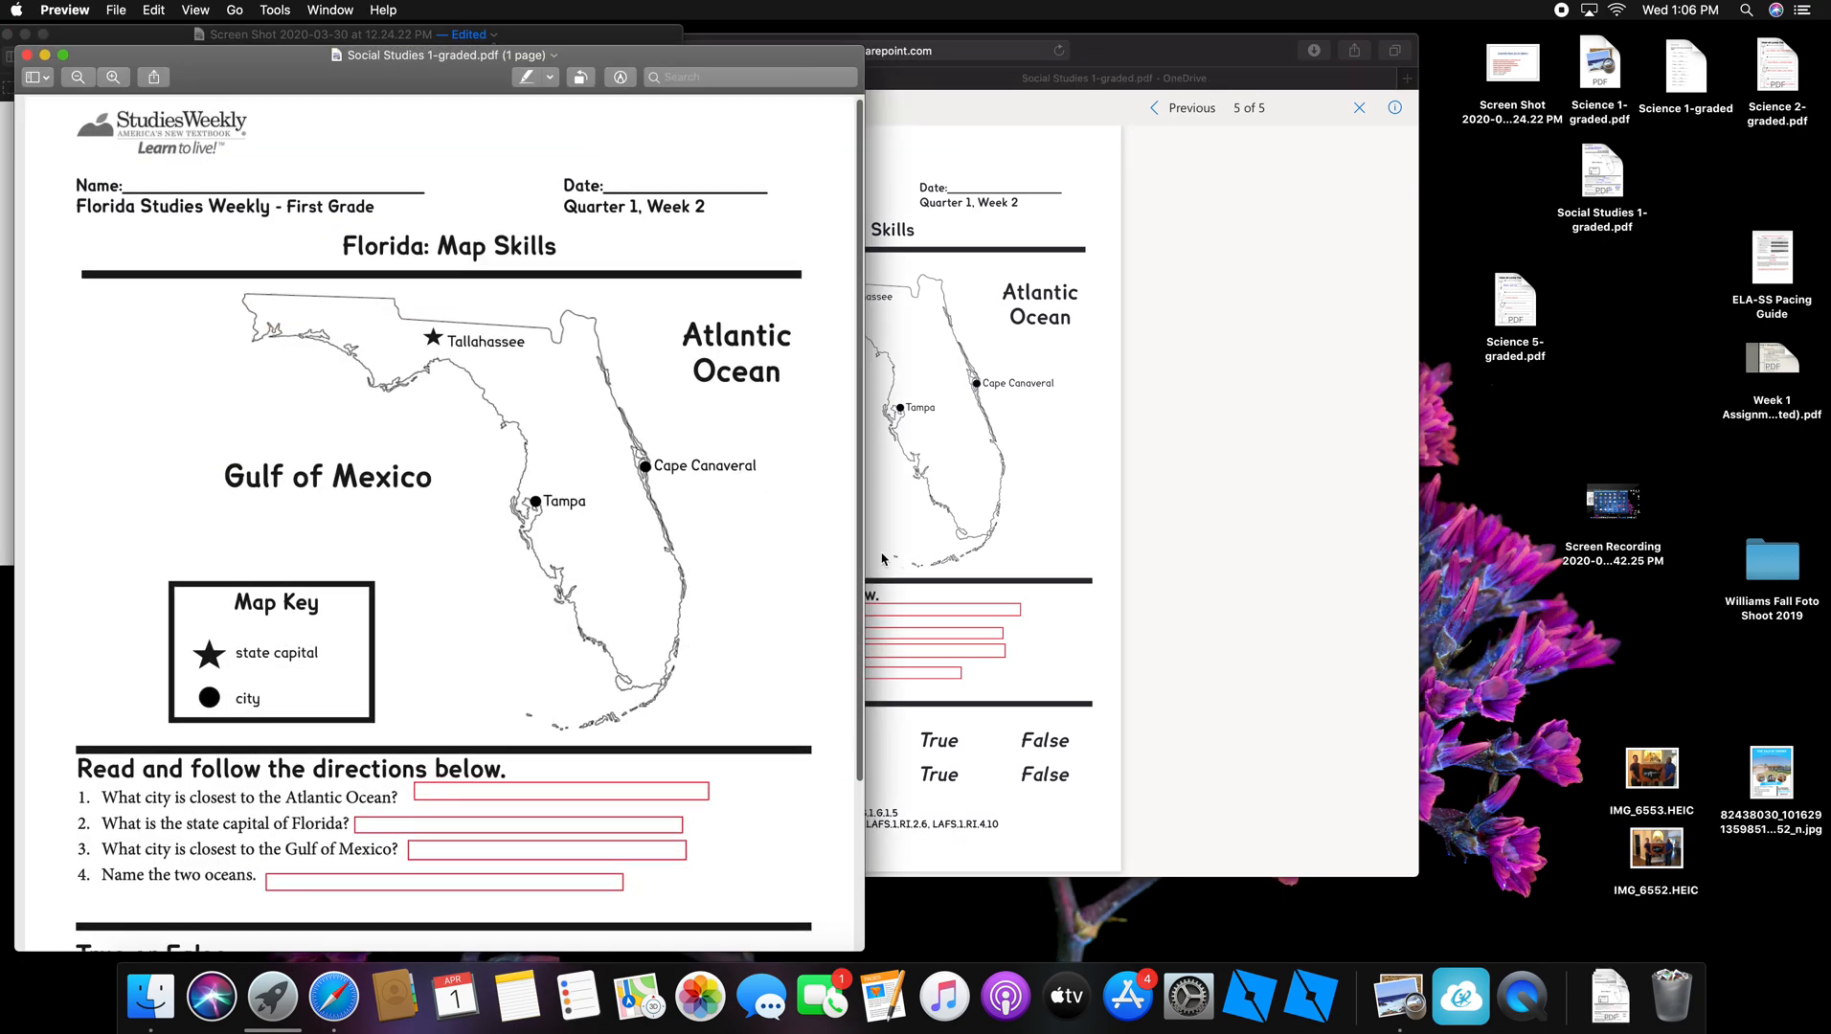
Step: Rename the copy to Social Studies 2-graded.pdf and set its location to Desktop — iCloud
left_click(491, 58)
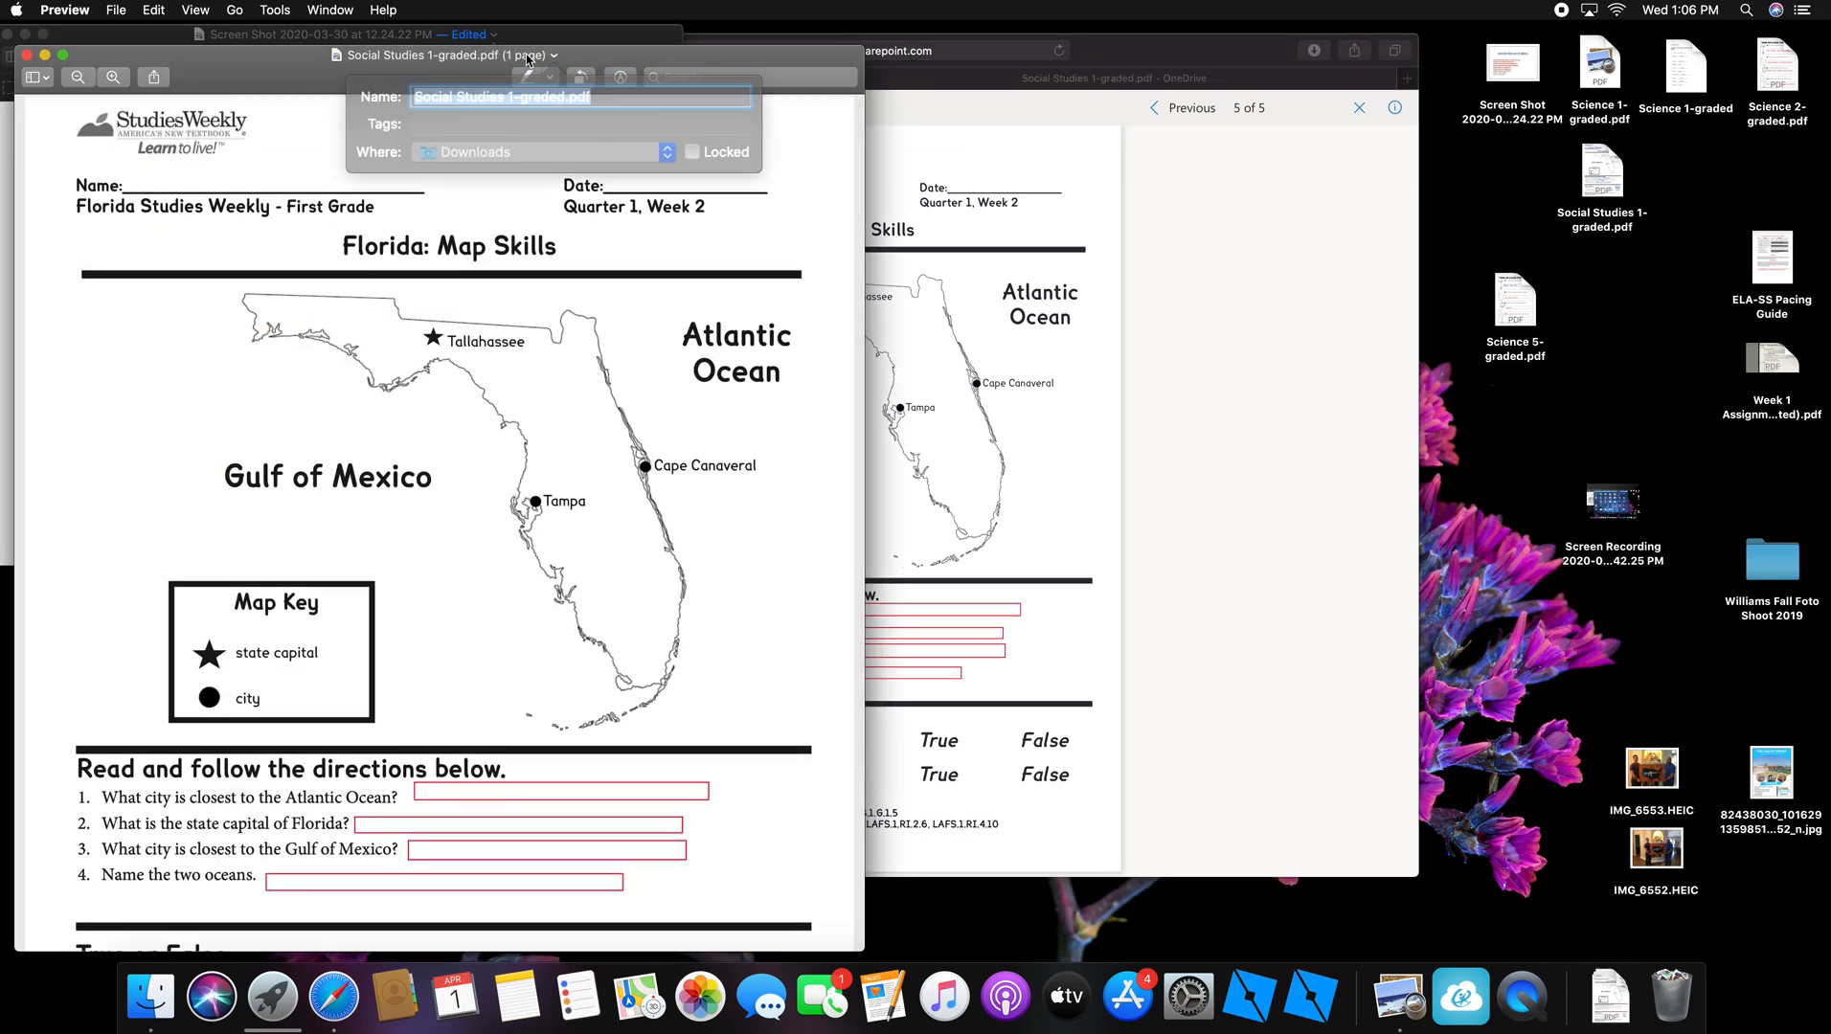
left_click(520, 93)
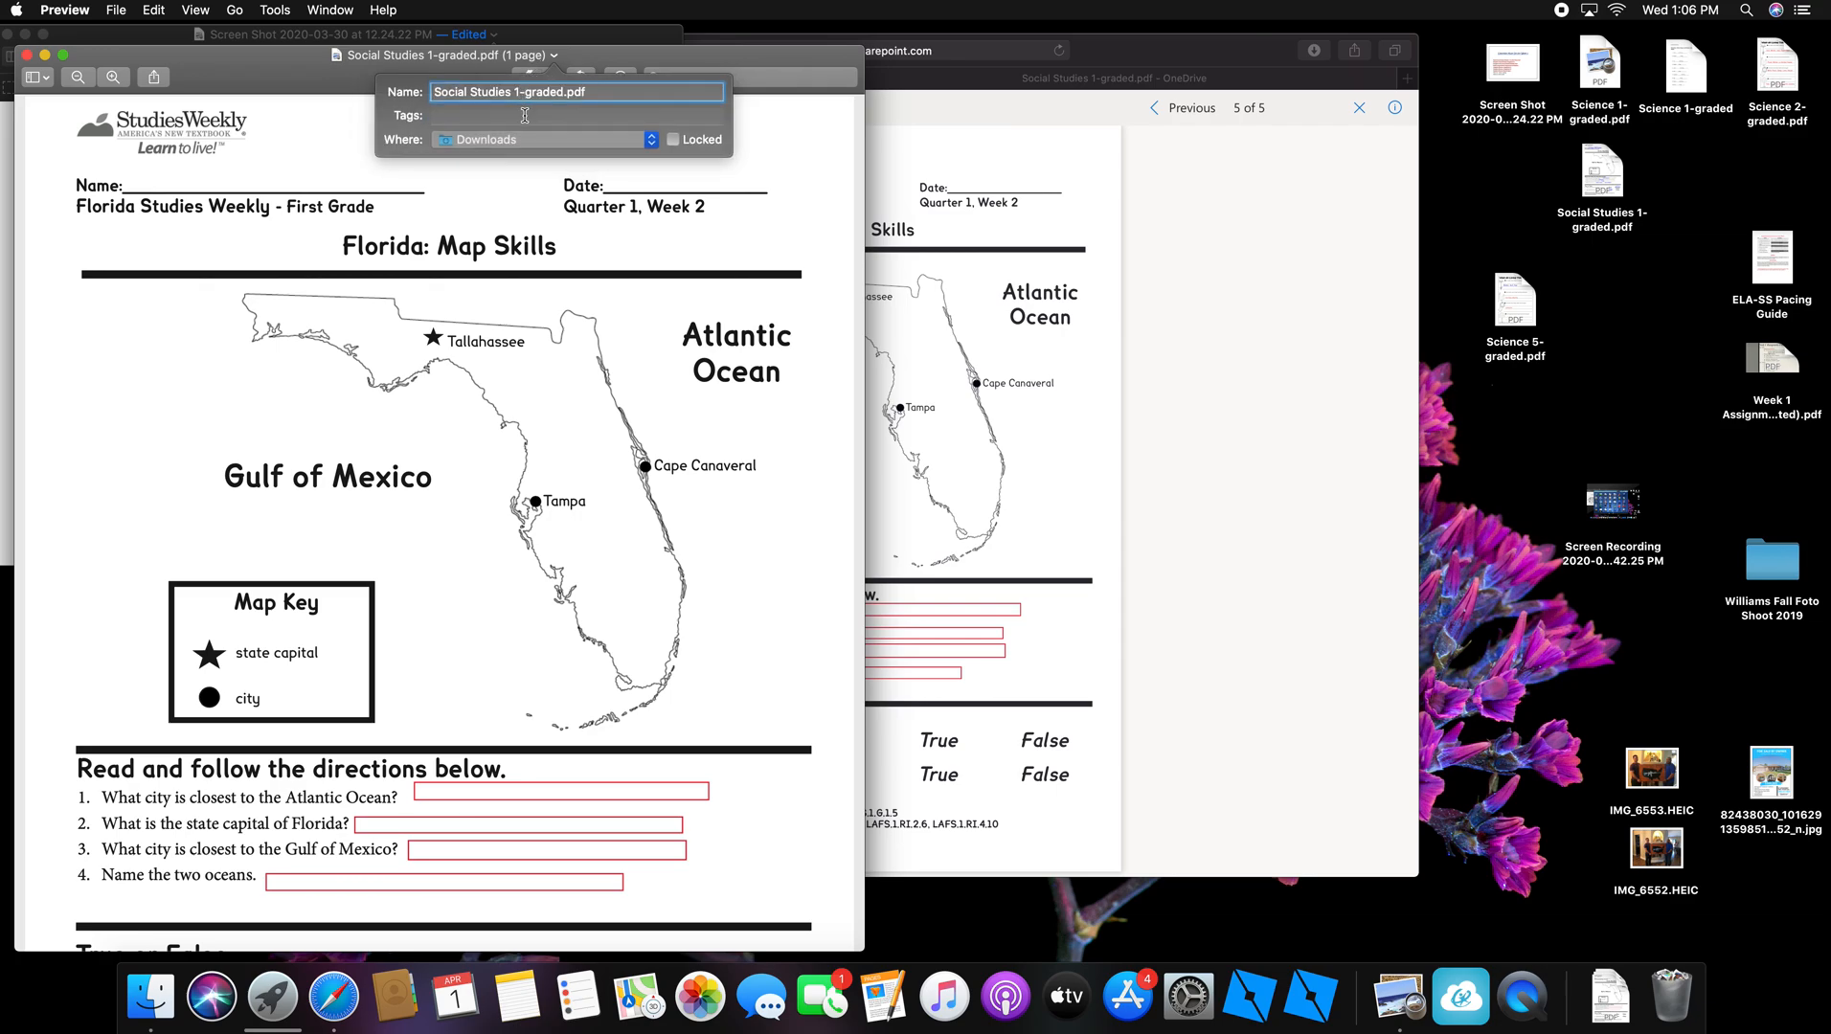
key("BackSpace")
type("2")
left_click(649, 144)
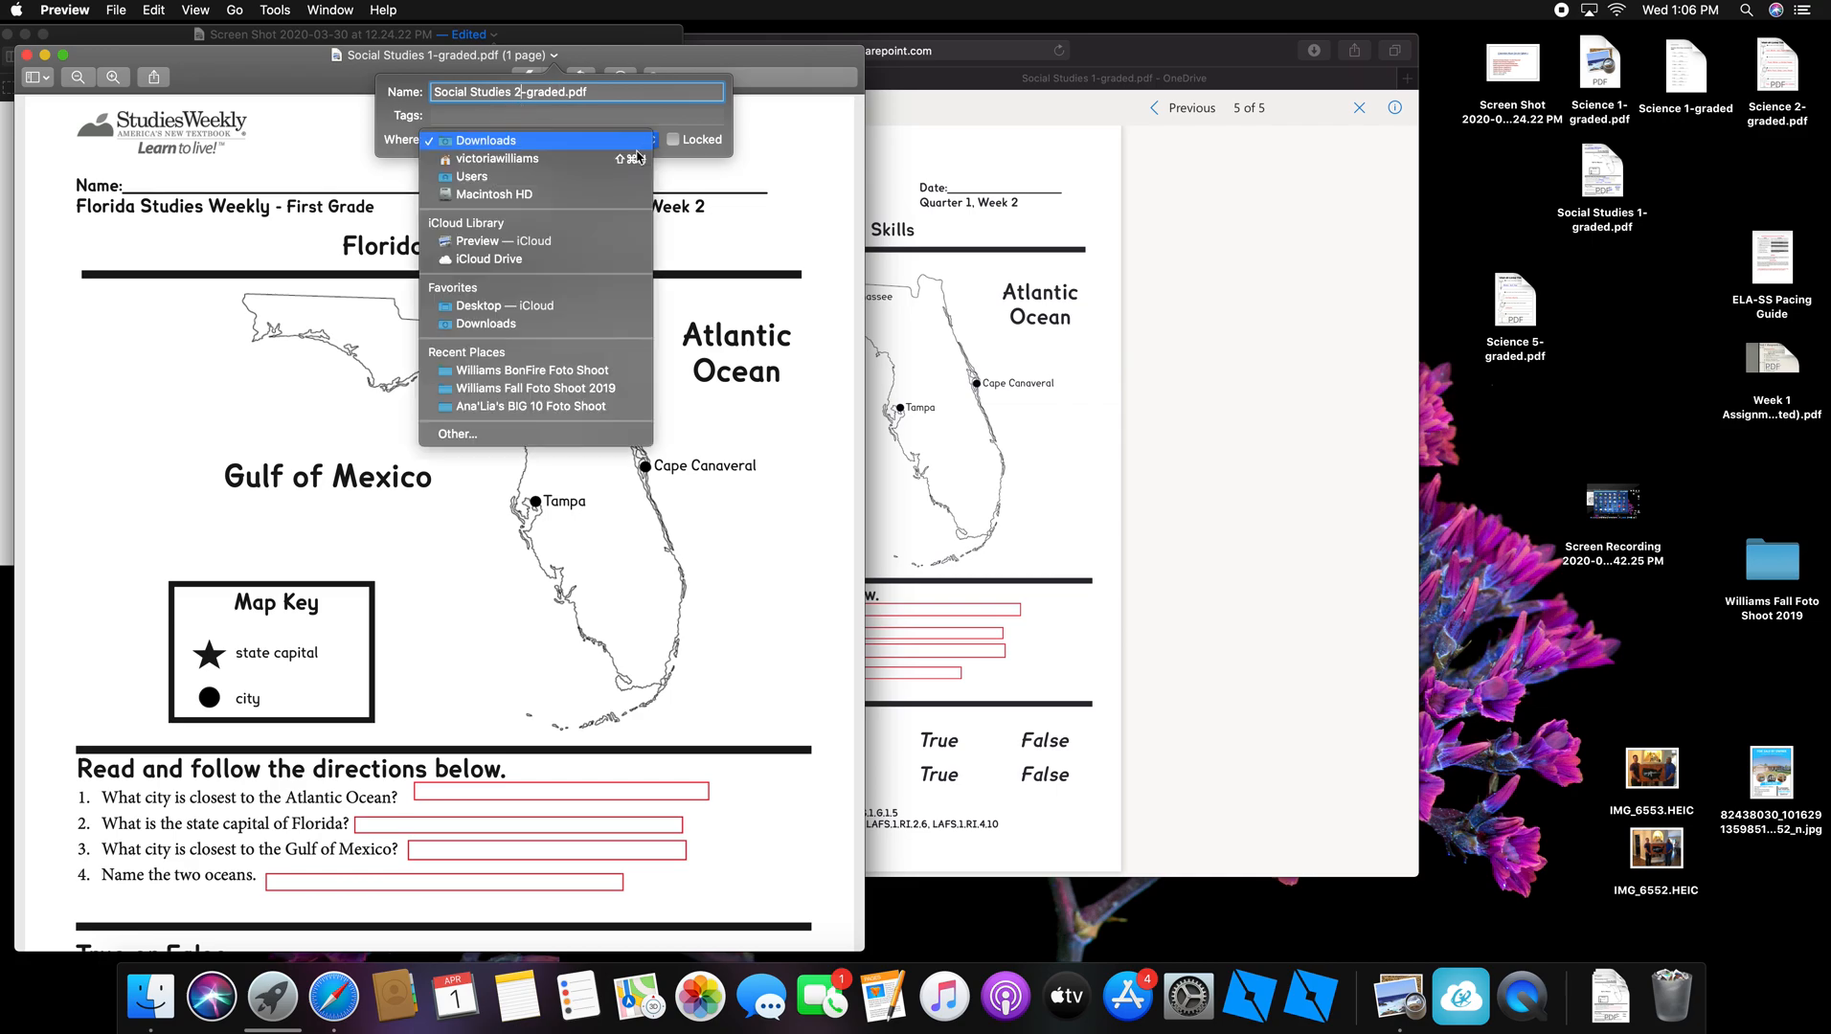
left_click(568, 307)
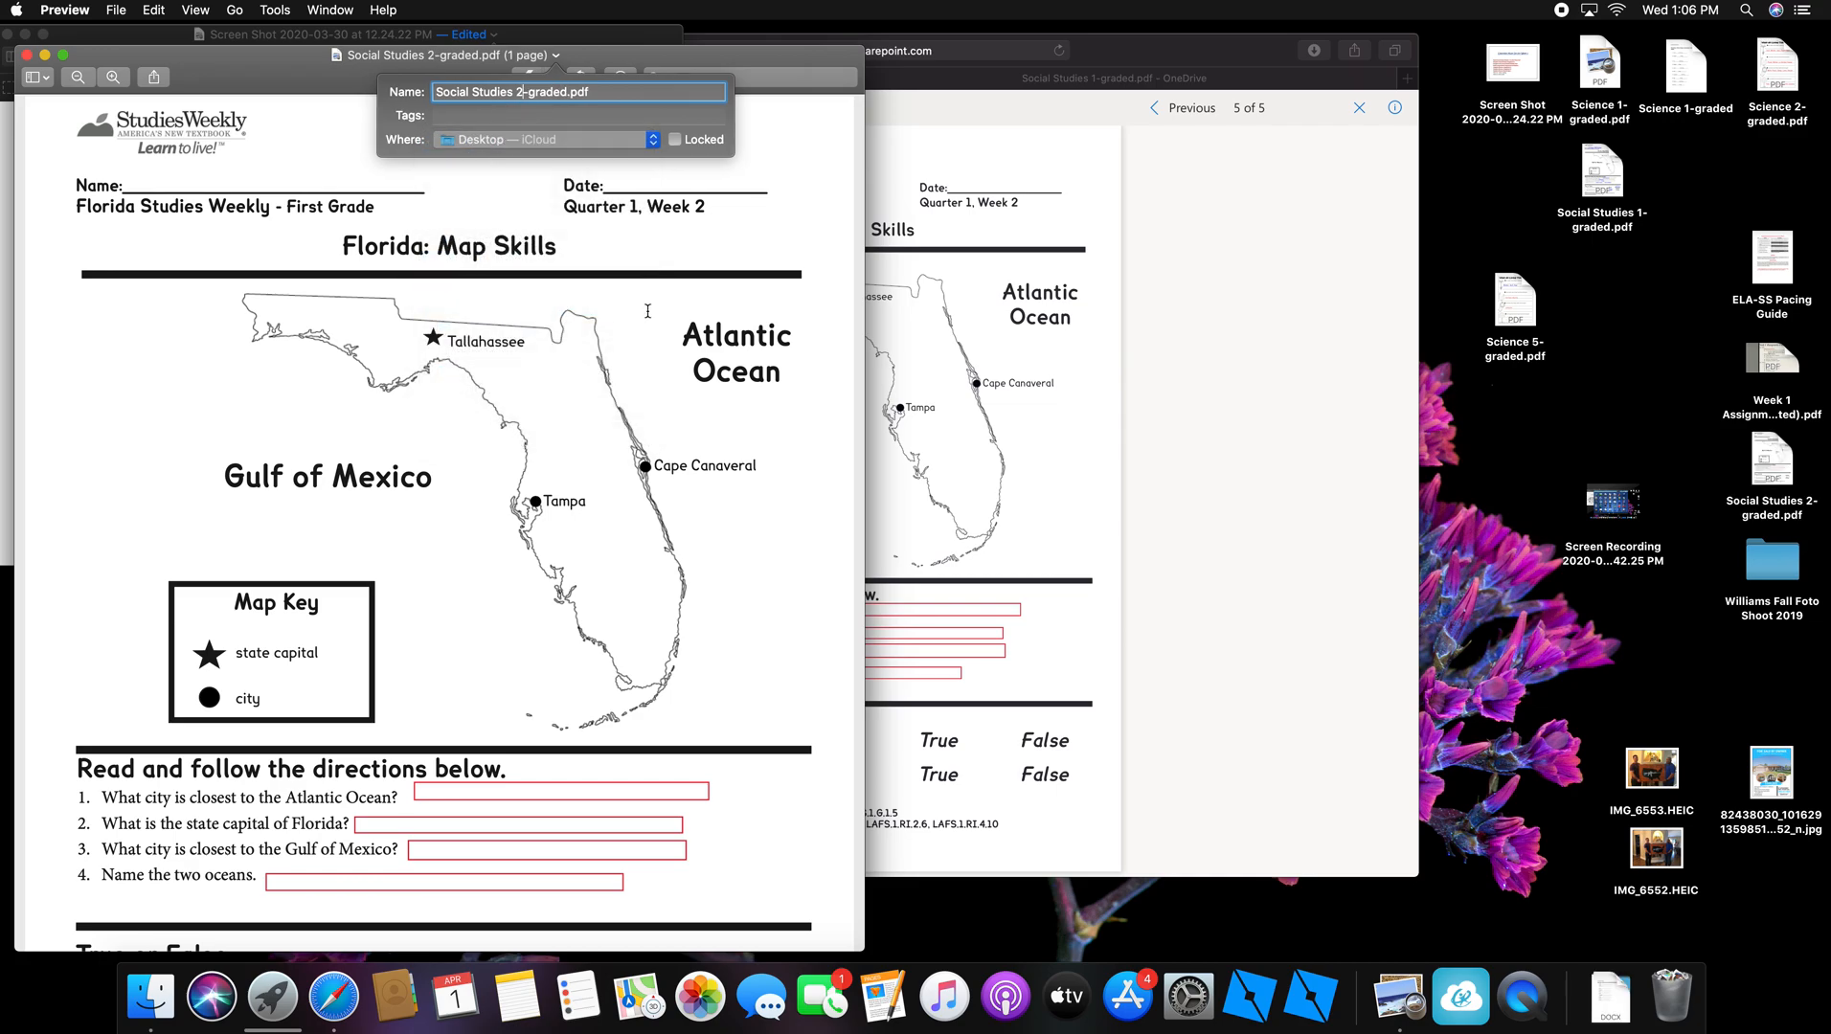
left_click_drag(1762, 460, 1503, 406)
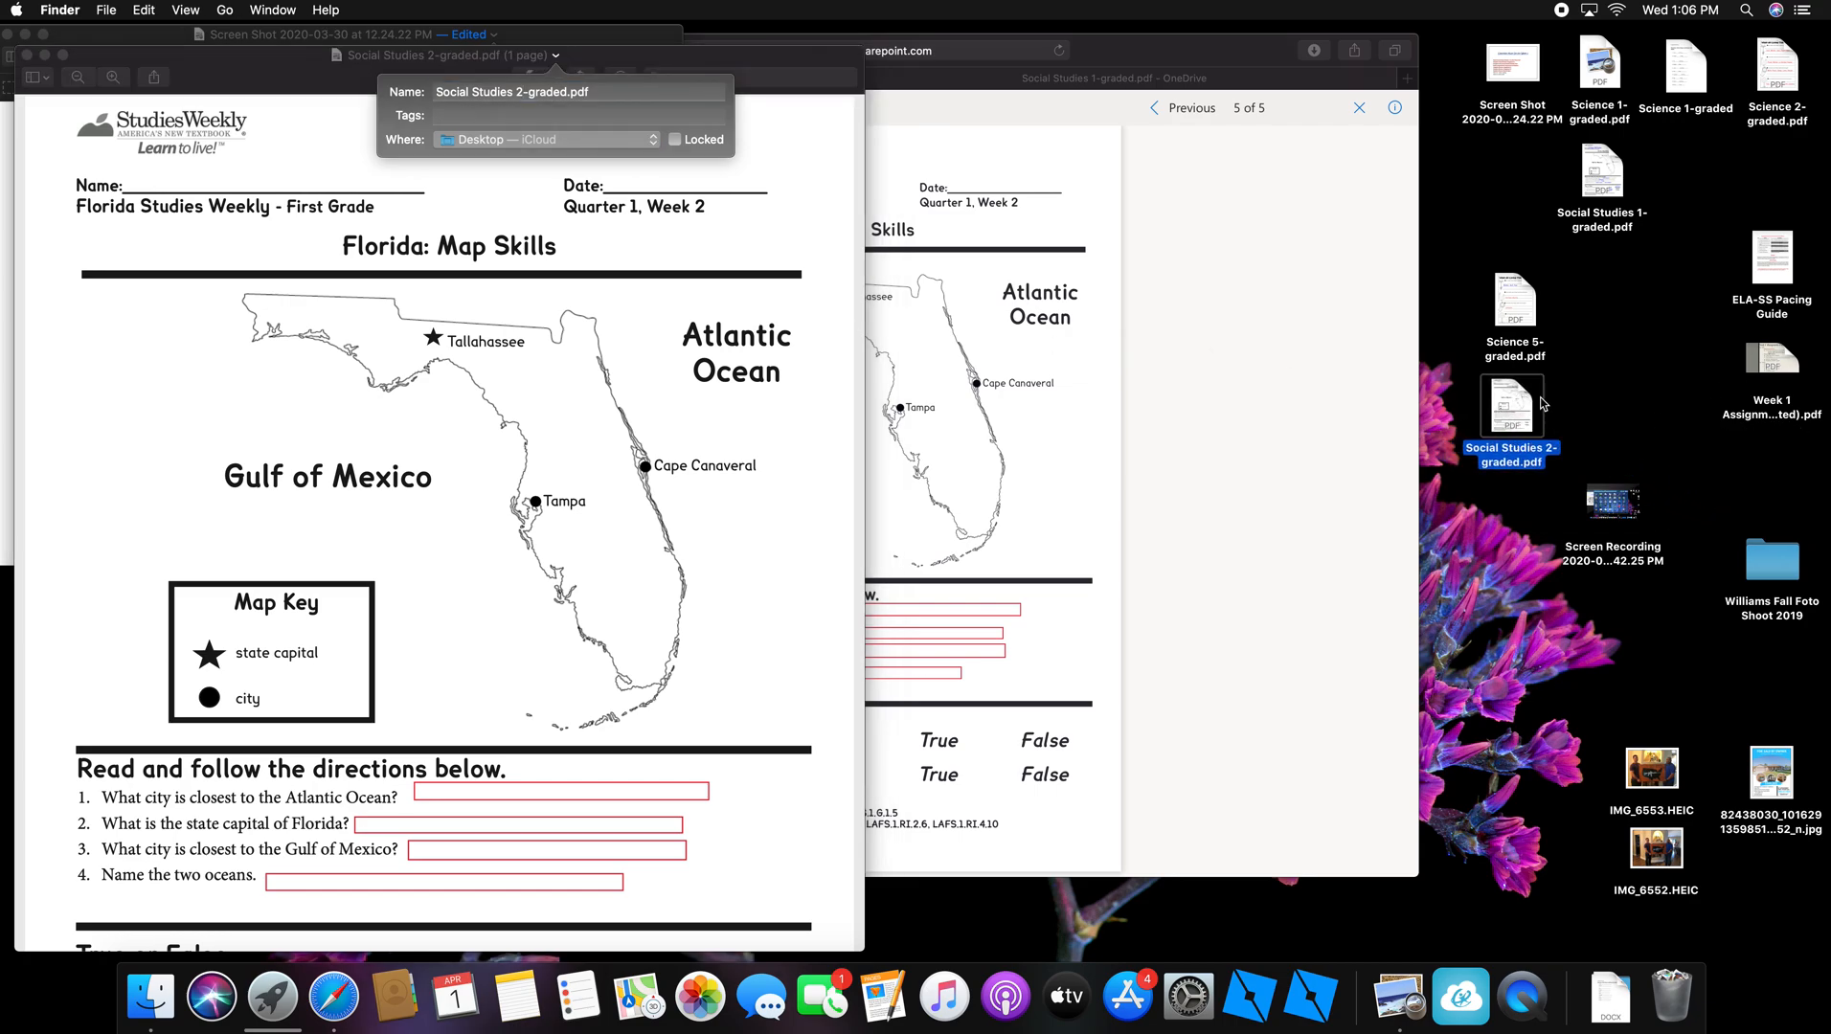
left_click(310, 75)
left_click(246, 71)
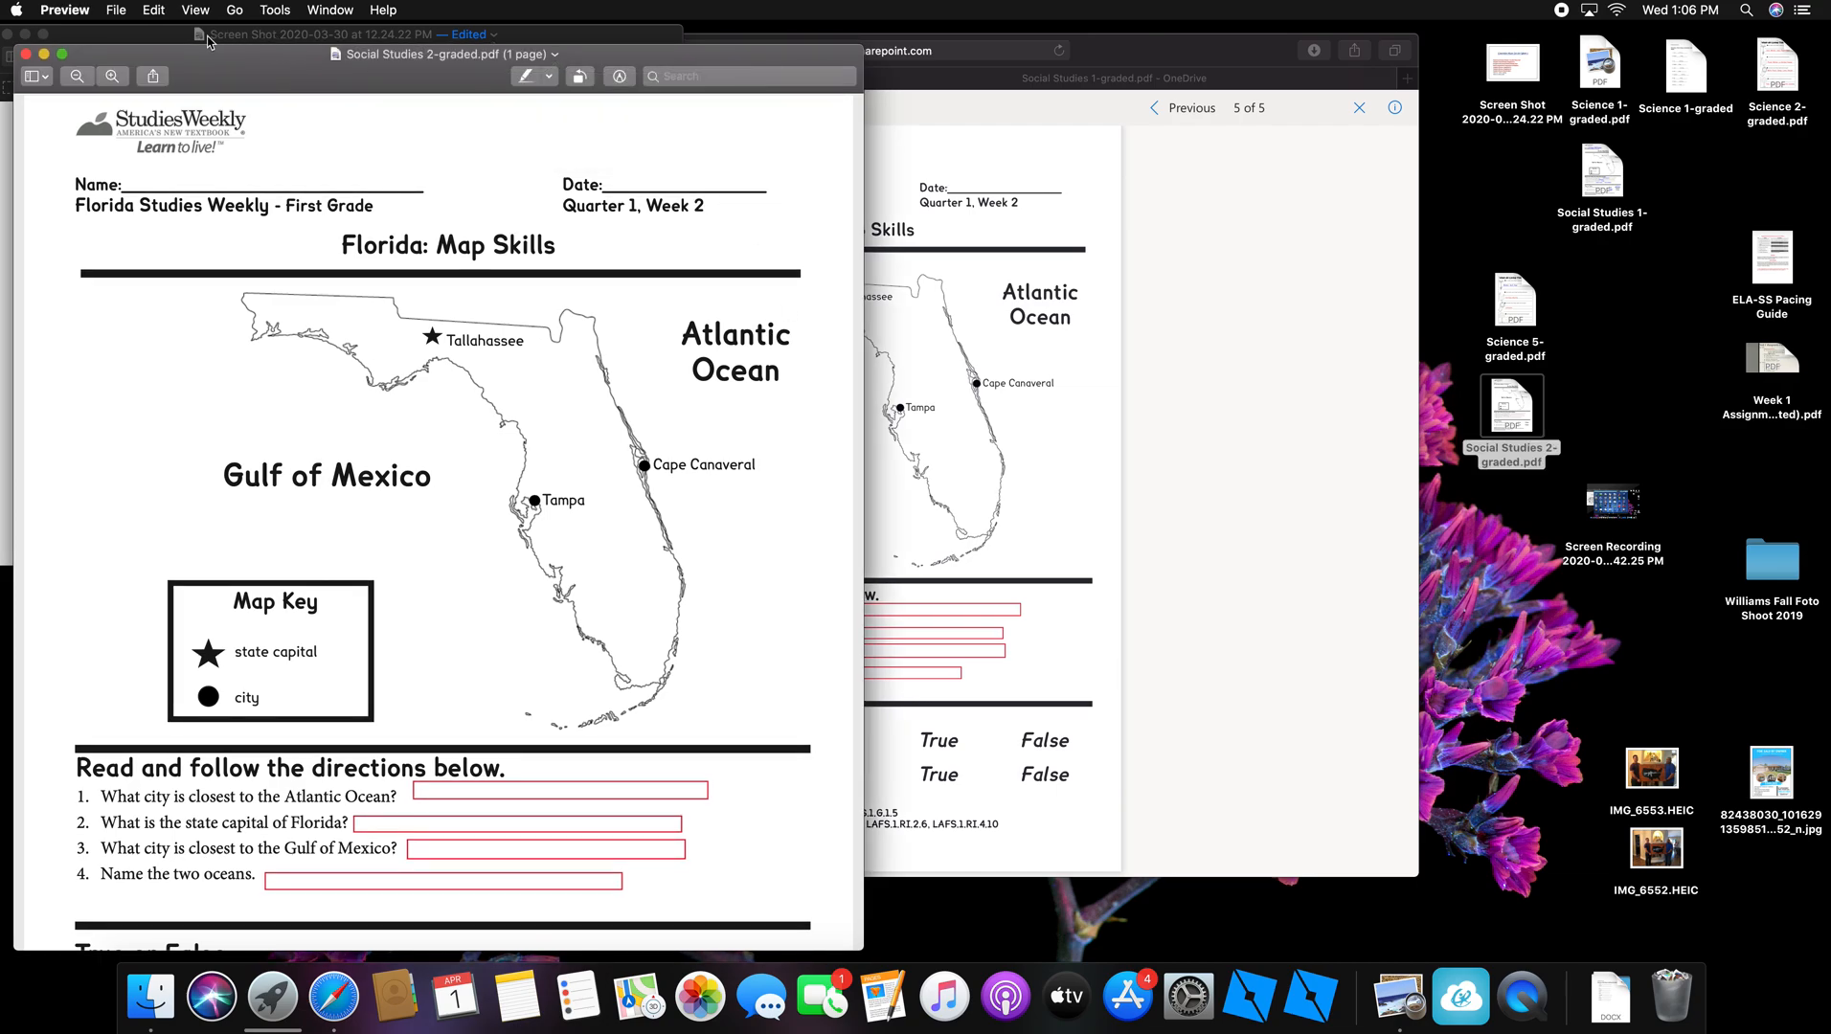
Step: Save the renamed worksheet and show the Markup toolbar
left_click(121, 11)
left_click(153, 128)
left_click(619, 76)
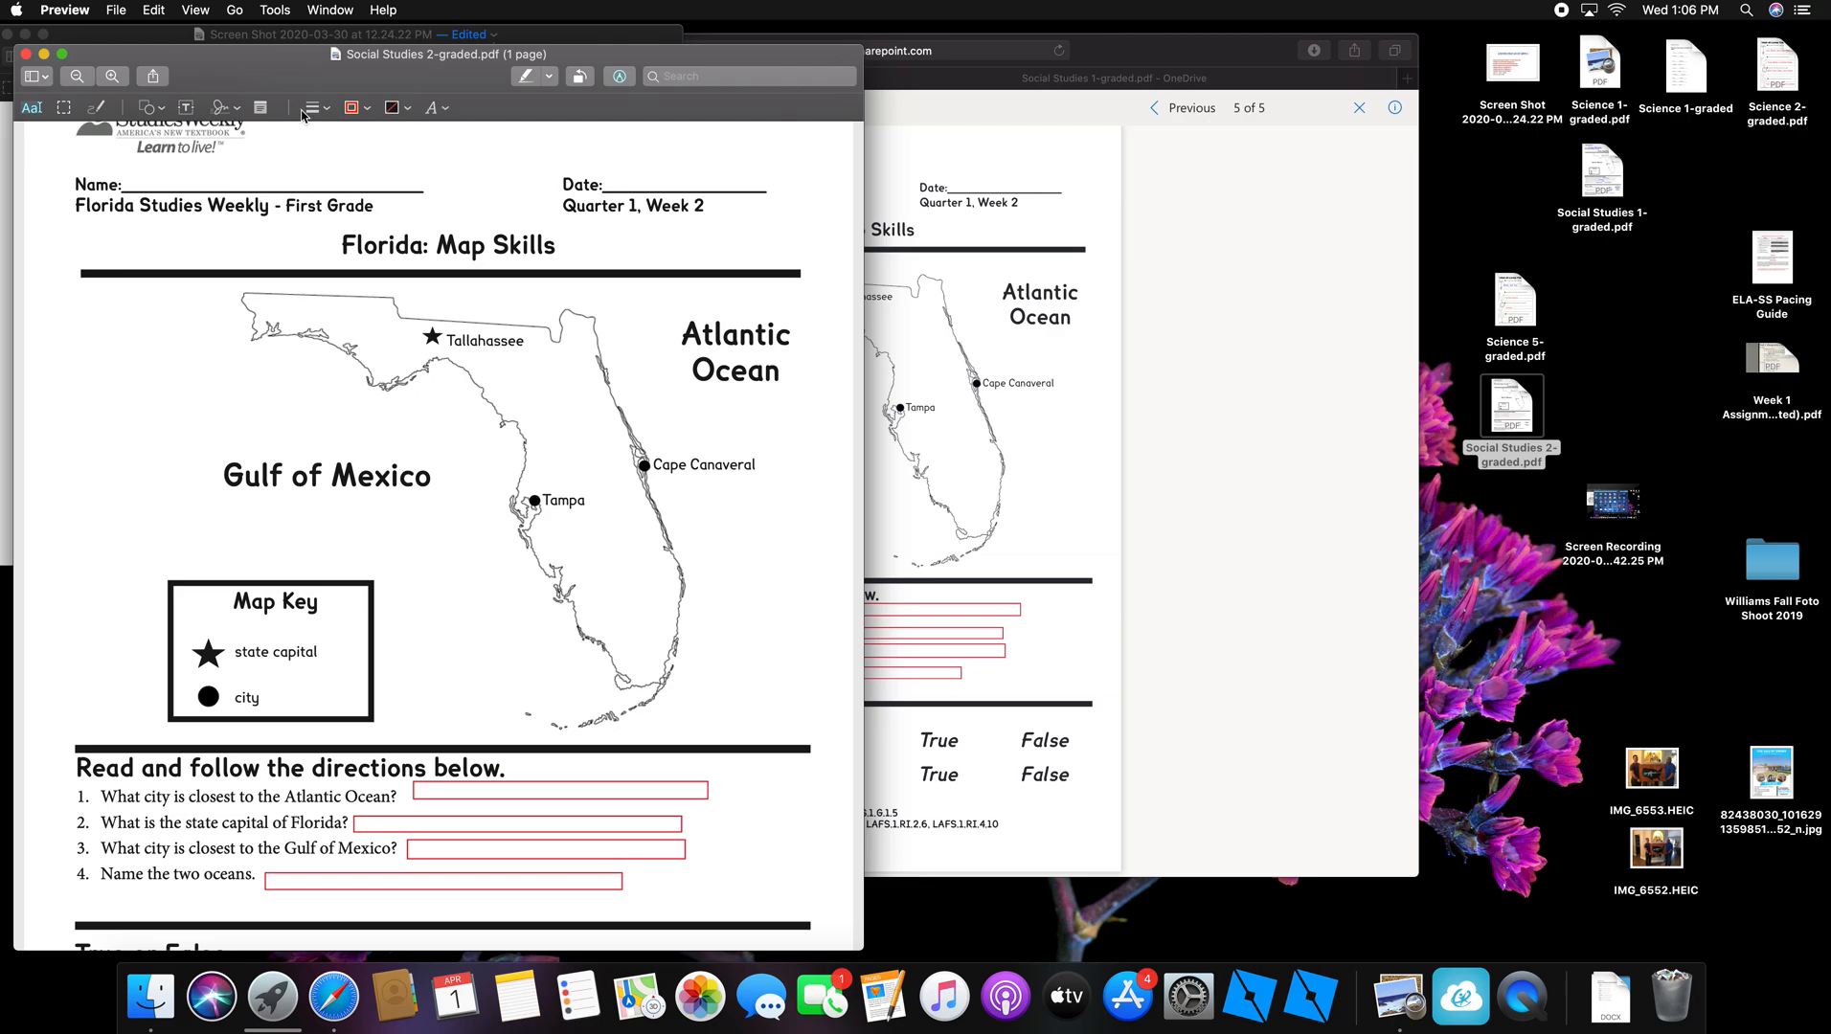
Step: Type the student's name in a new text box and place it on the Name line
left_click(187, 108)
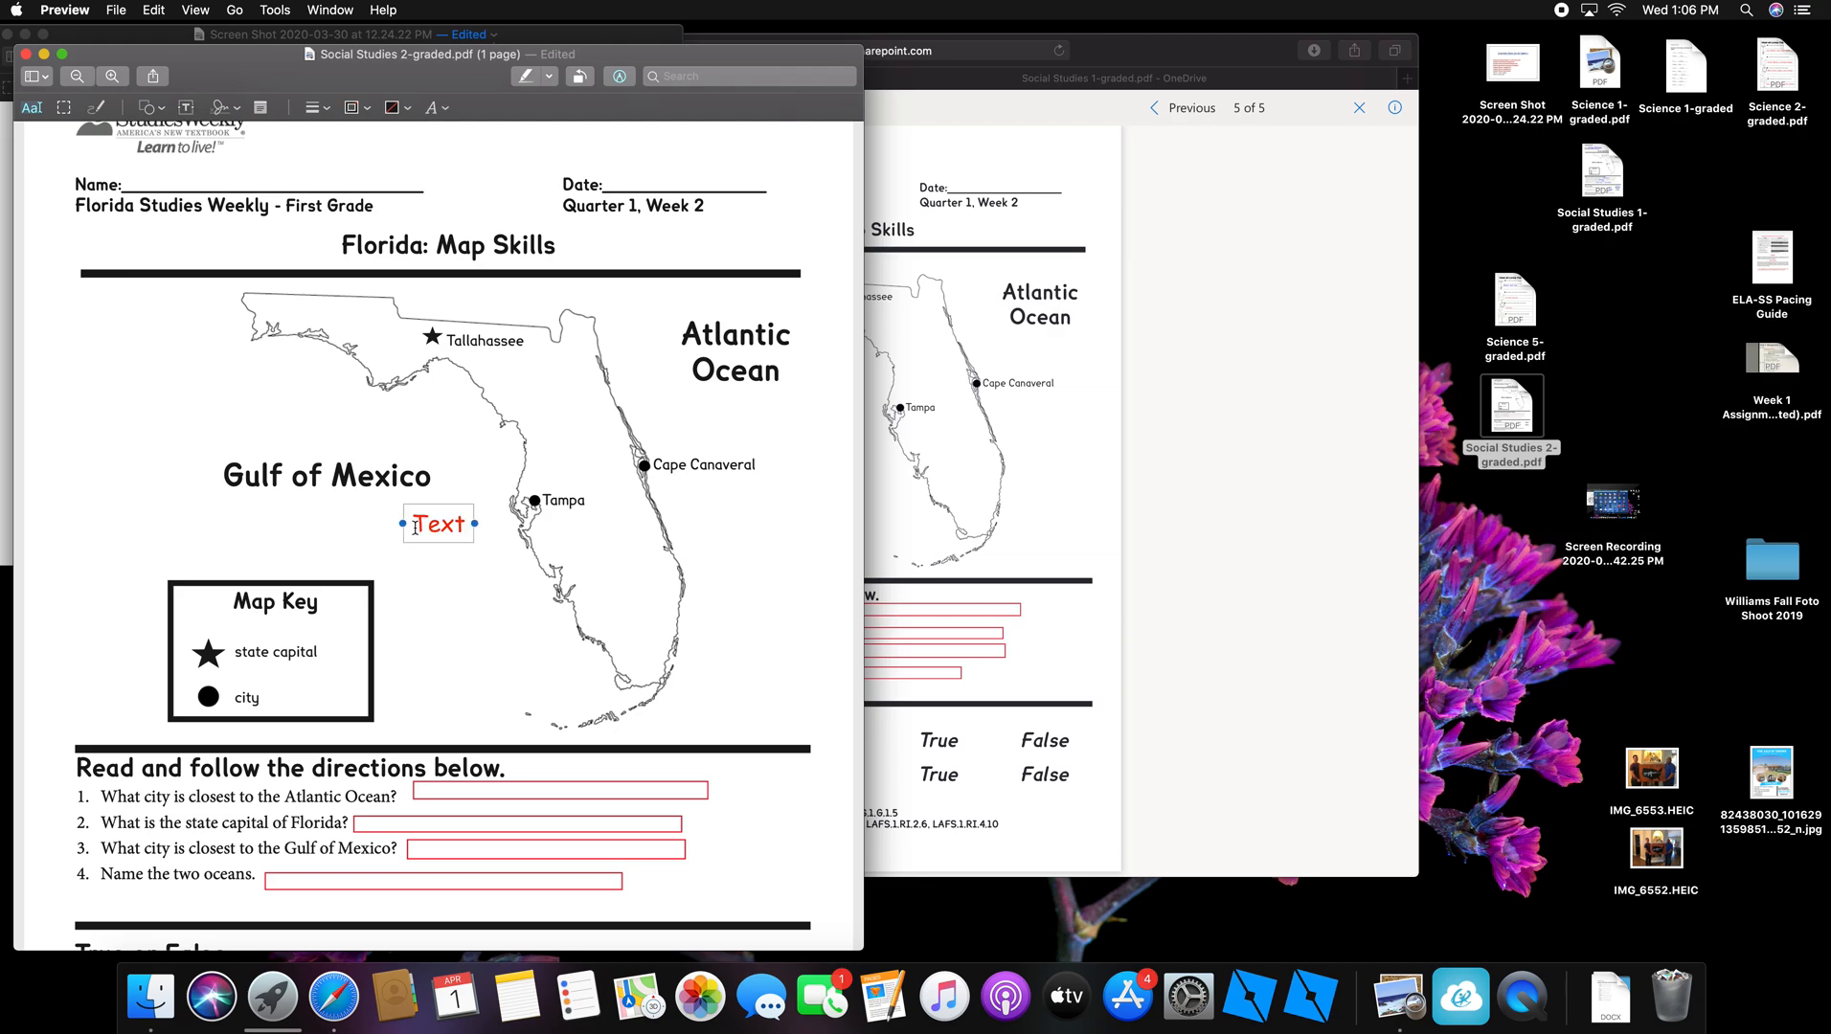
double_click(462, 524)
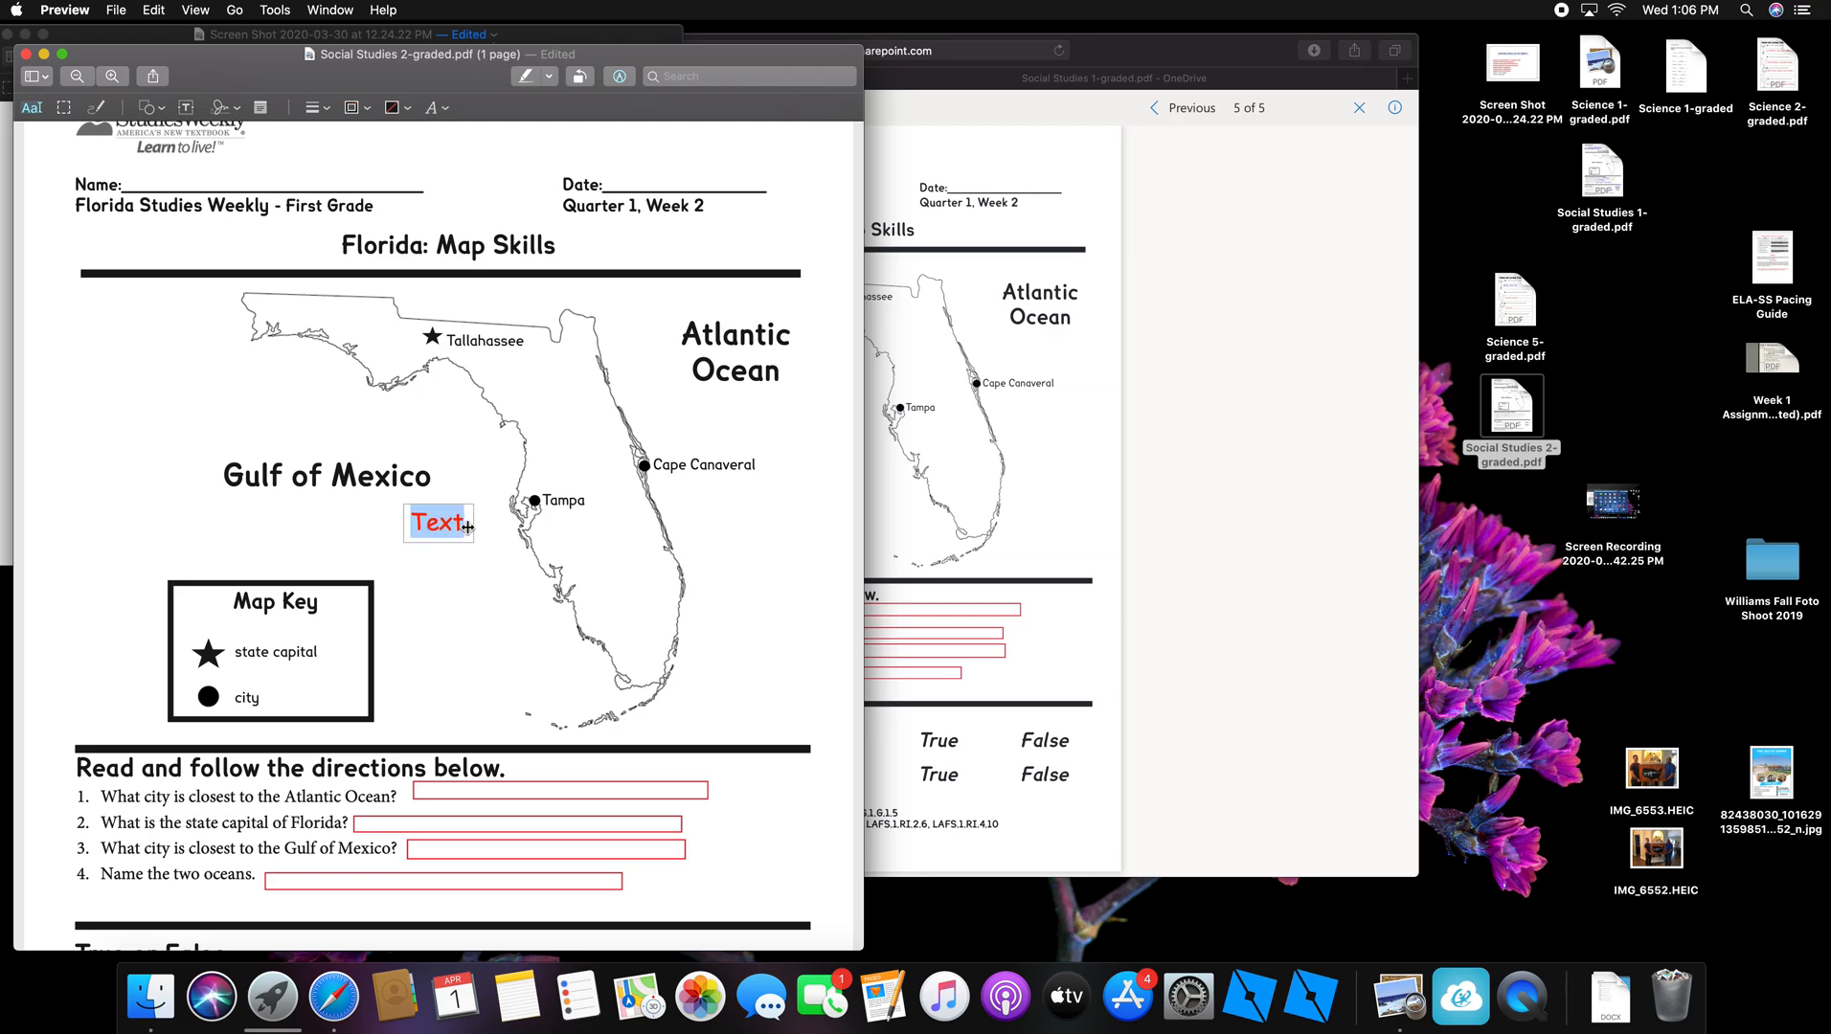
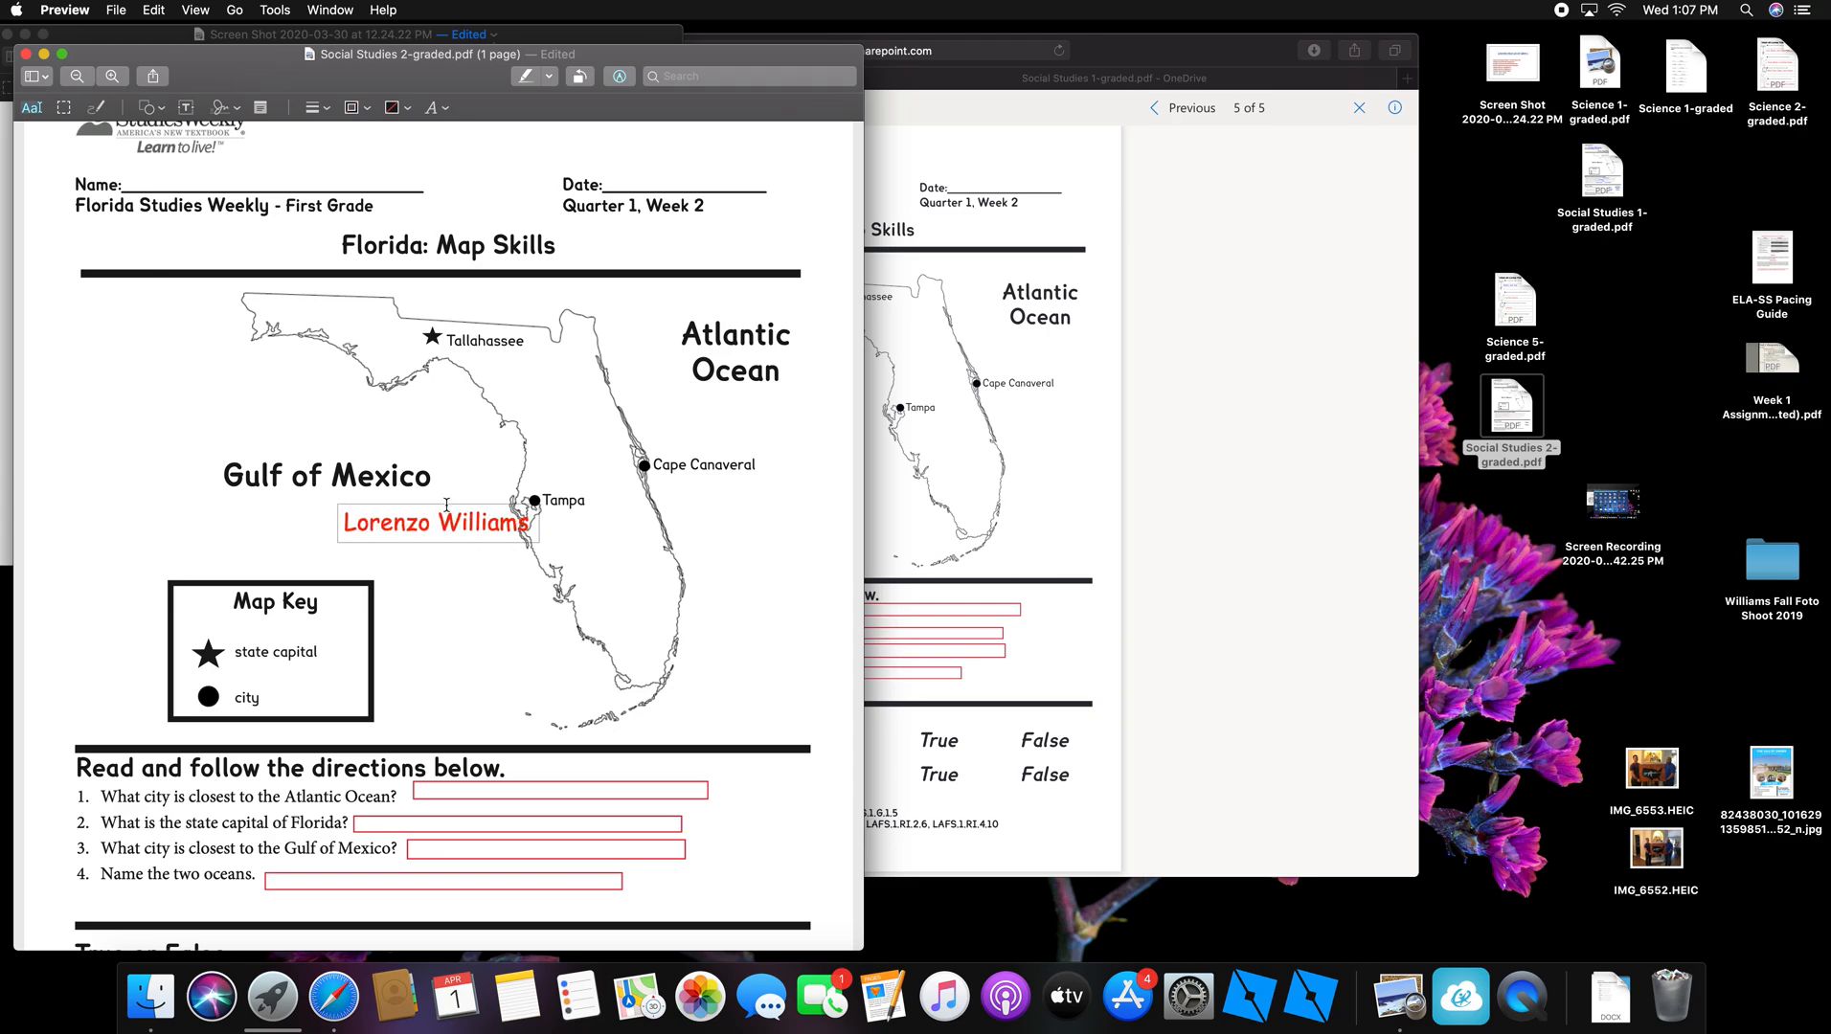
left_click(451, 541)
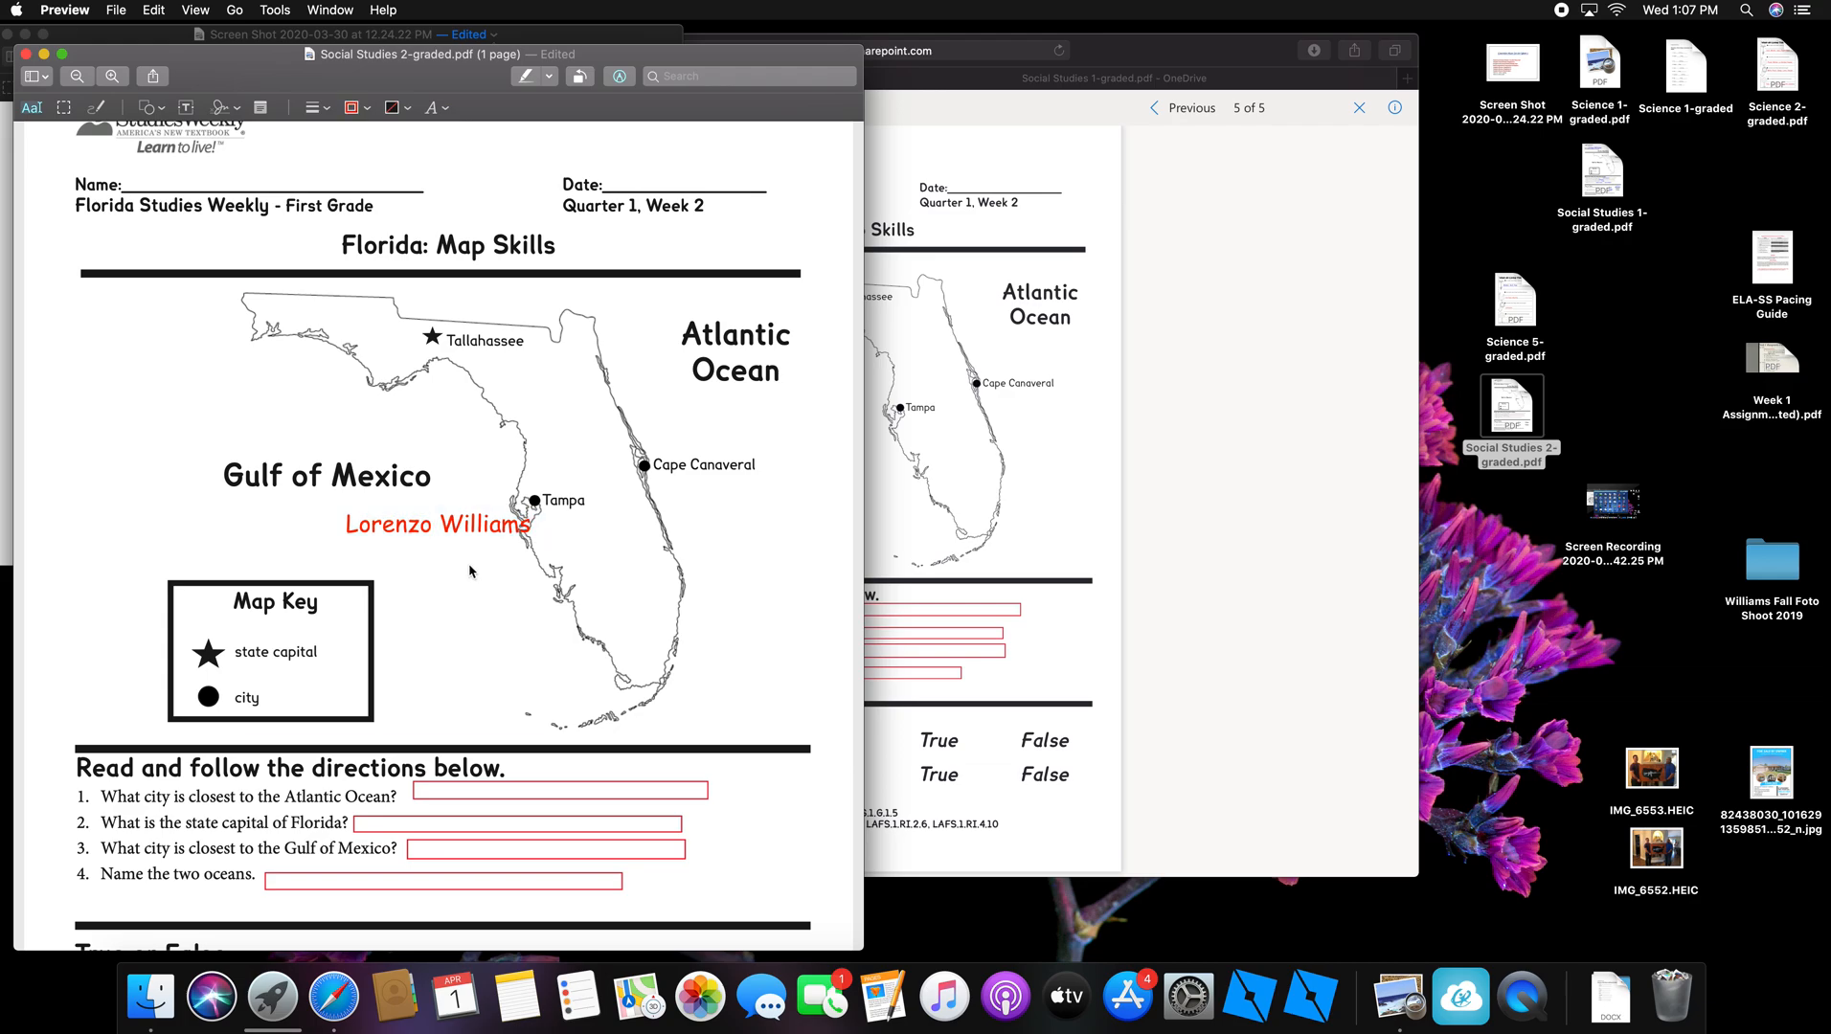
left_click(206, 521)
left_click(434, 525)
left_click_drag(434, 525, 226, 184)
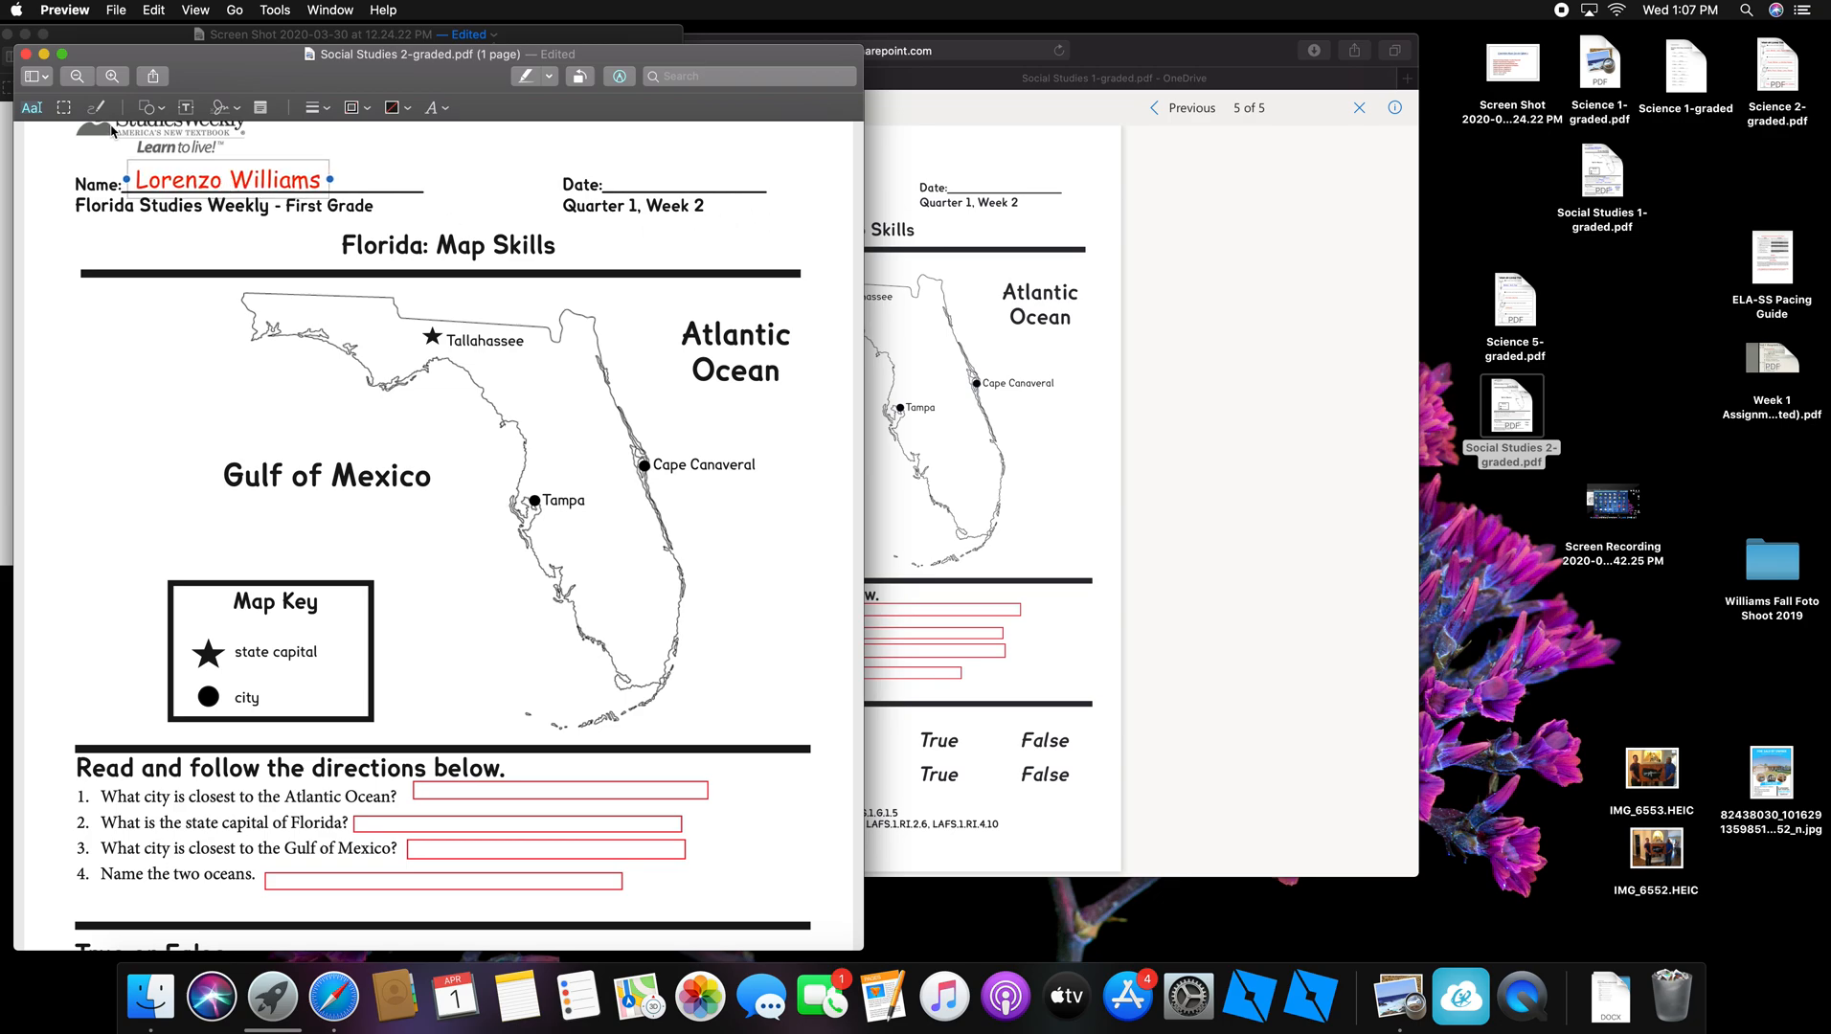
left_click(492, 233)
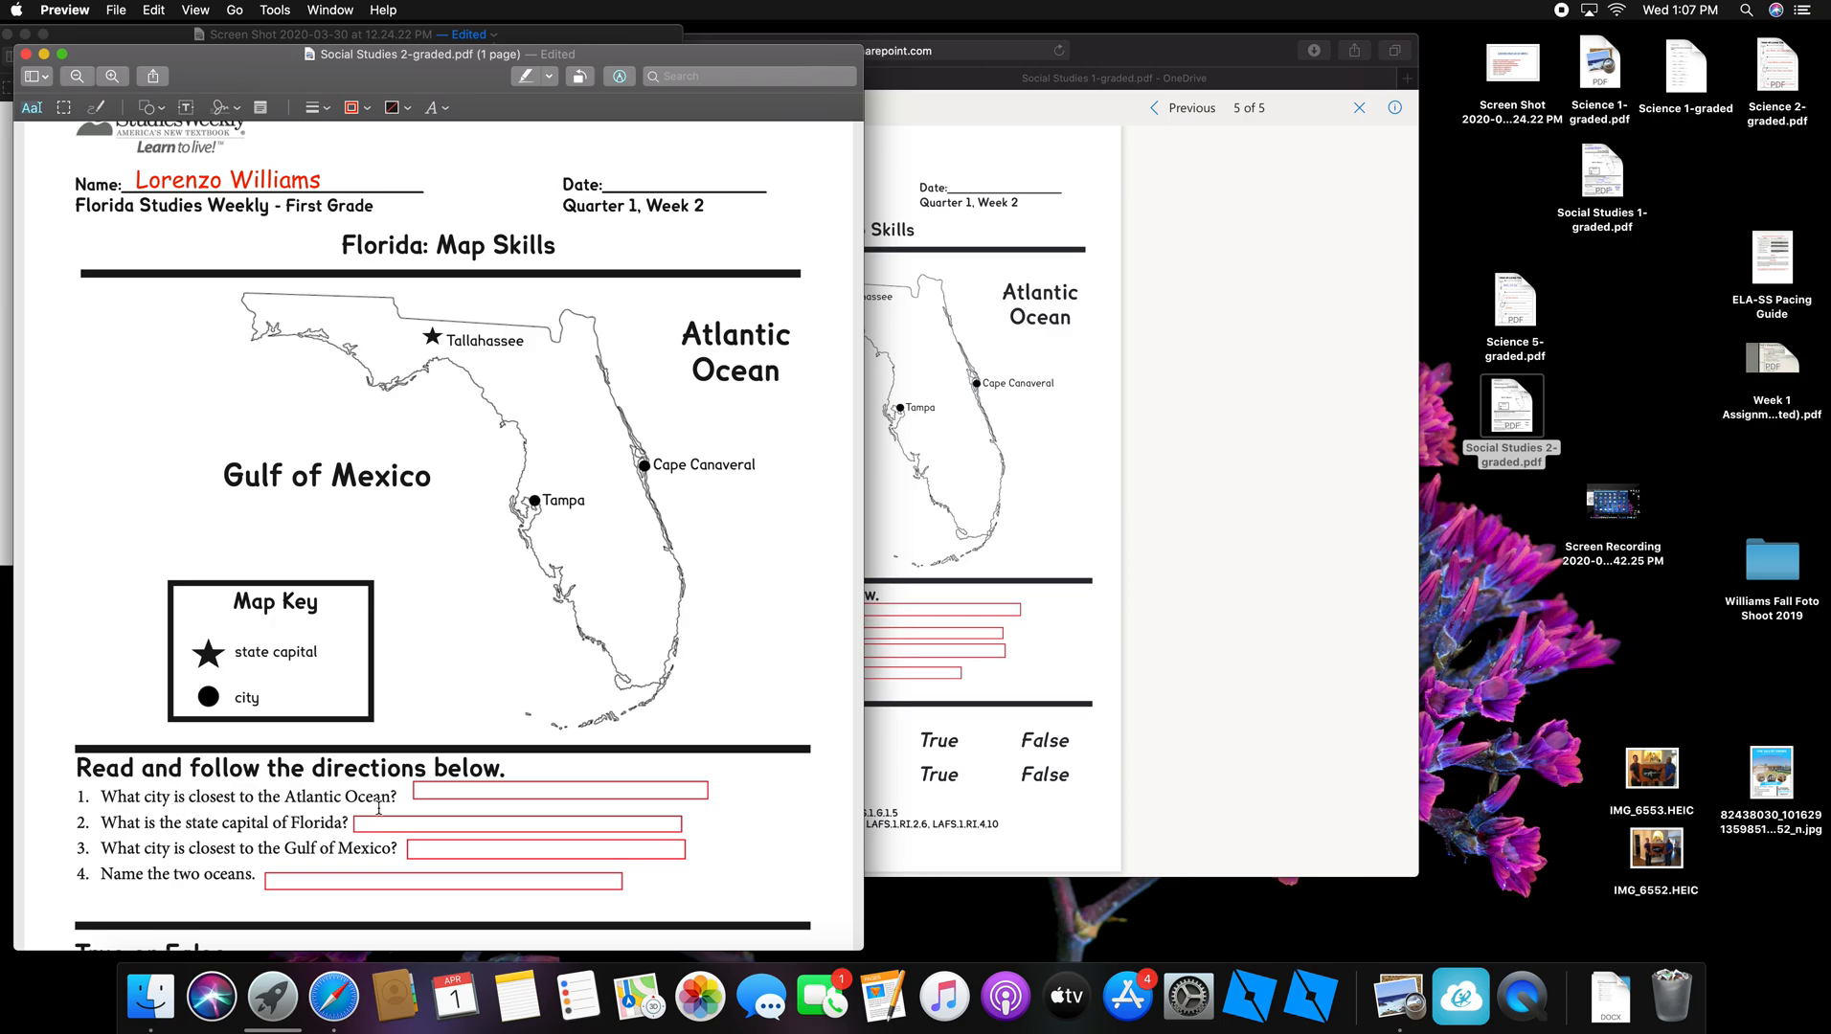
Step: Add a new text box reading 'Cape Canaveral'
scroll(345, 821, "down", 2)
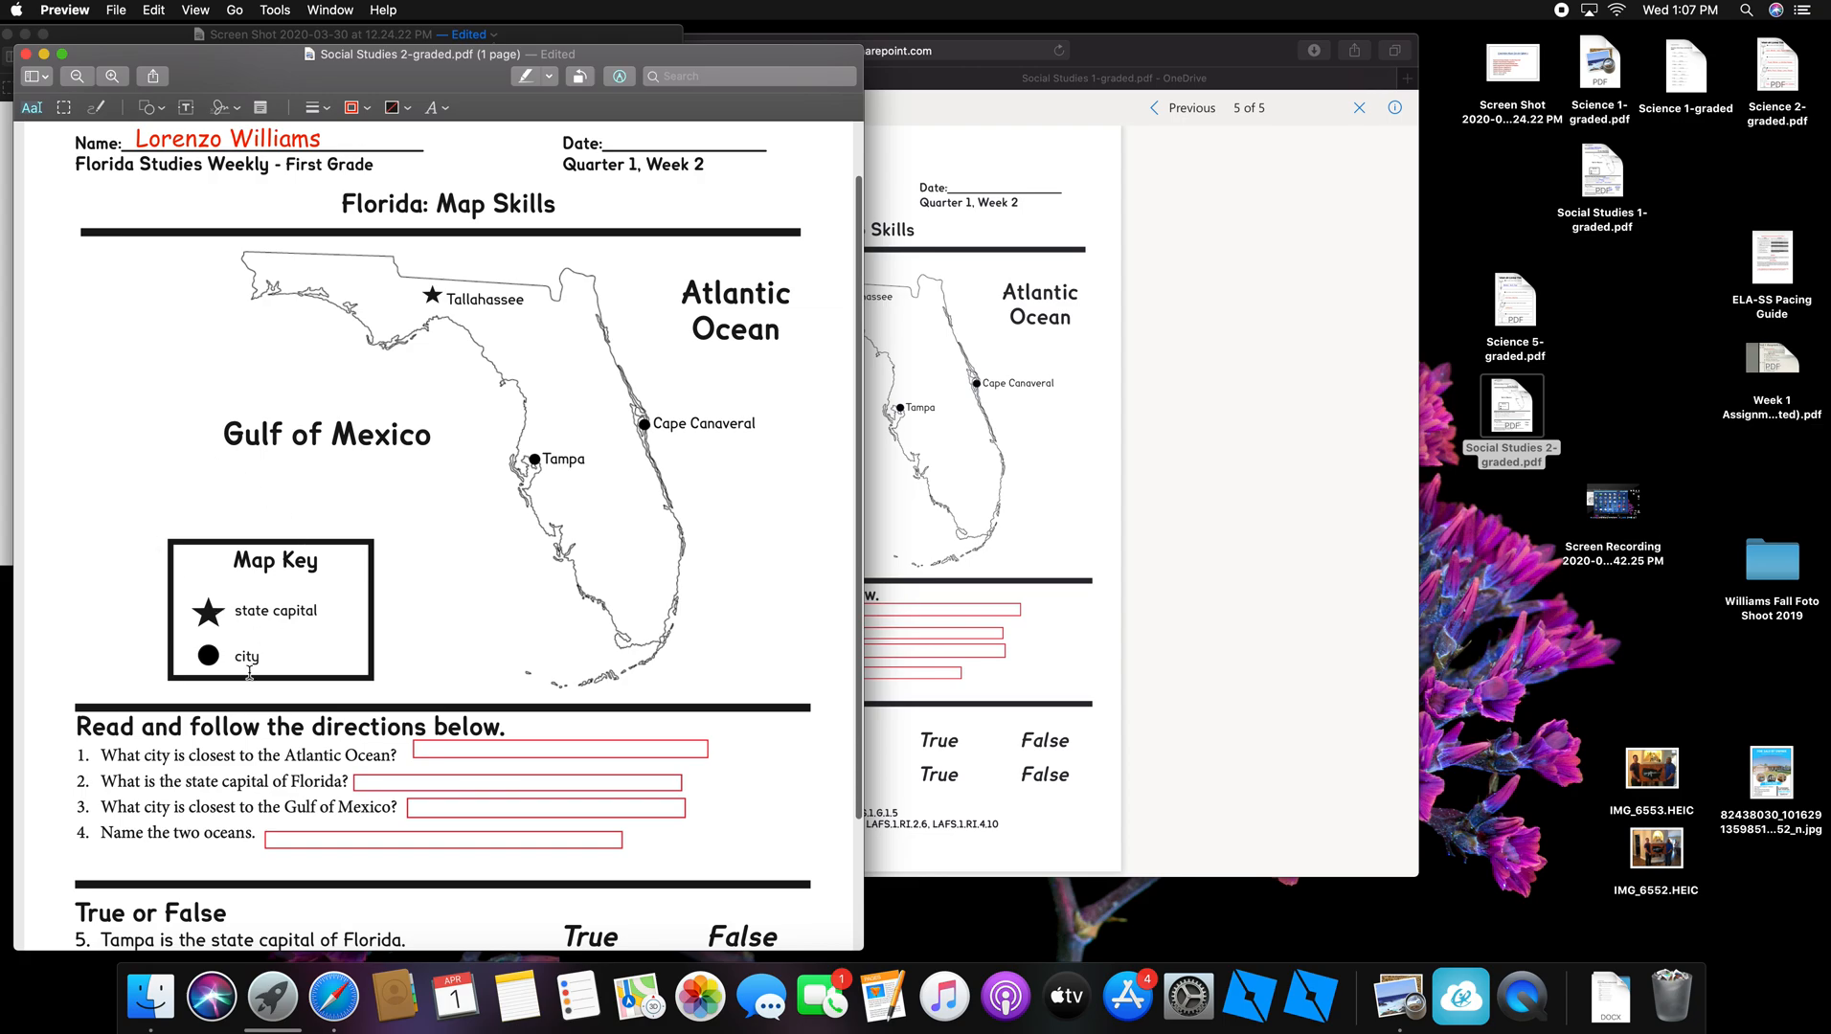
left_click(186, 108)
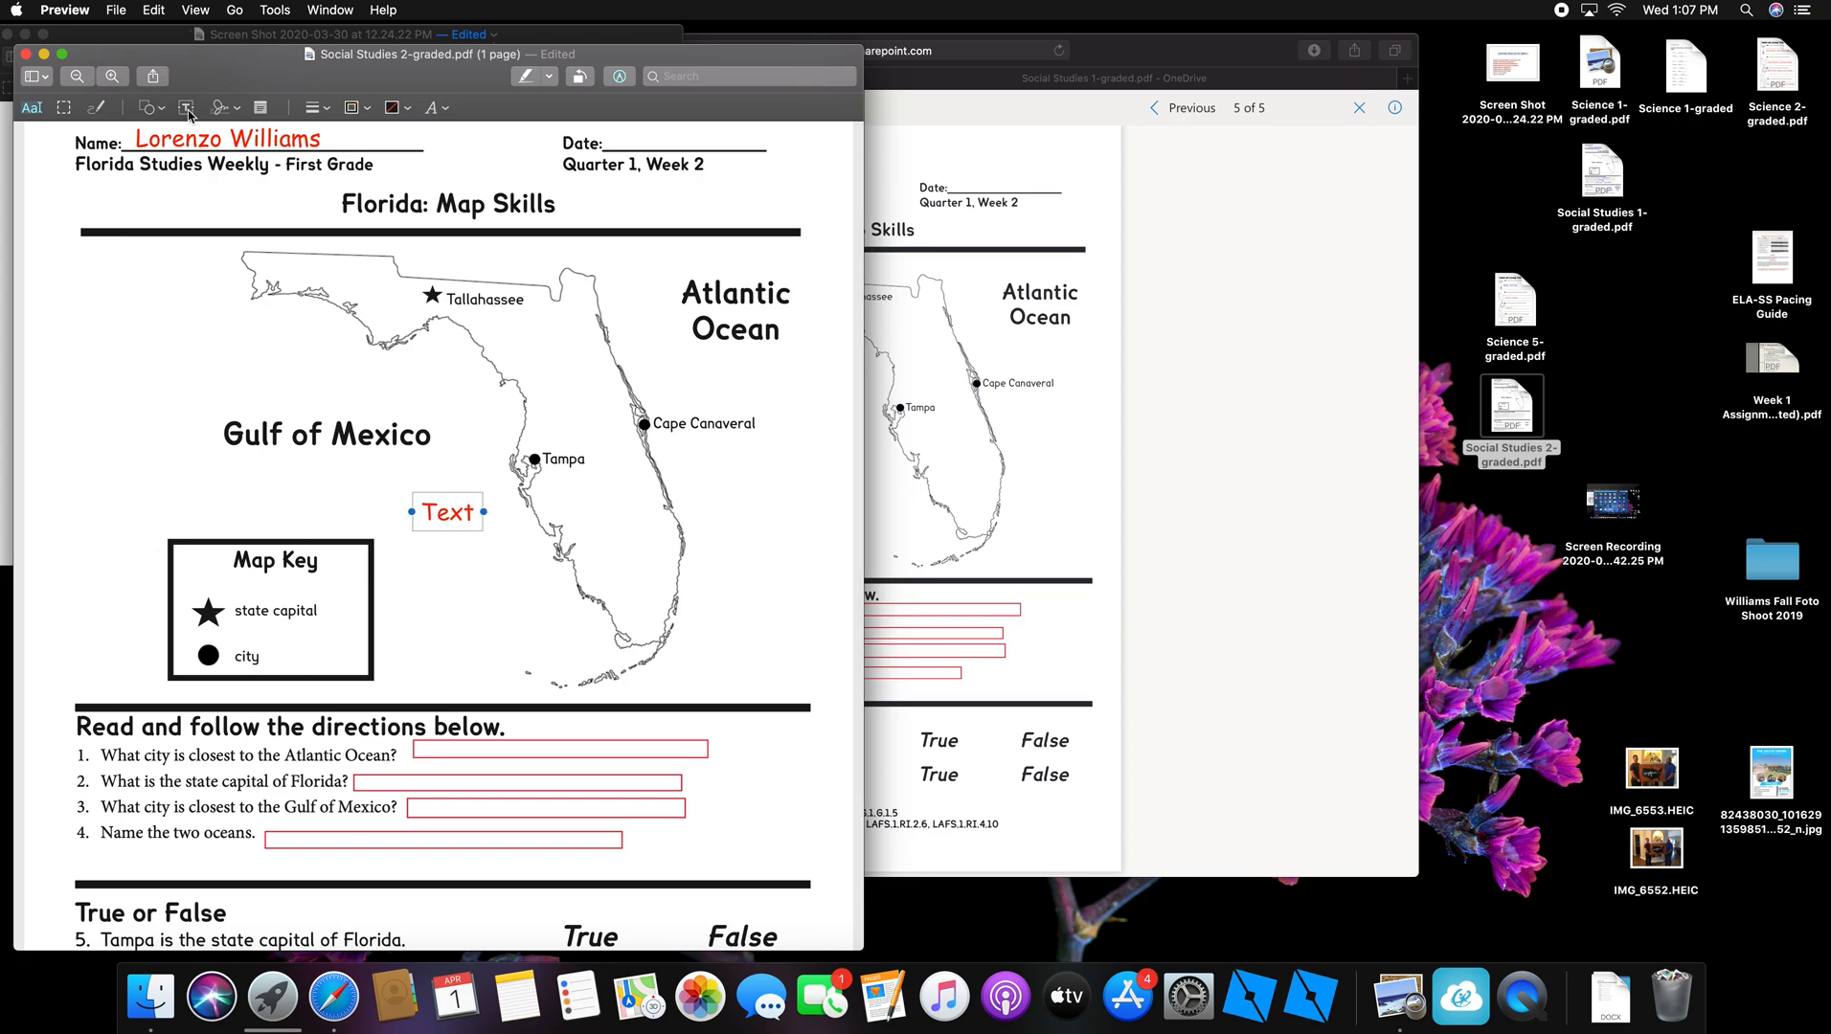
left_click_drag(475, 514, 471, 514)
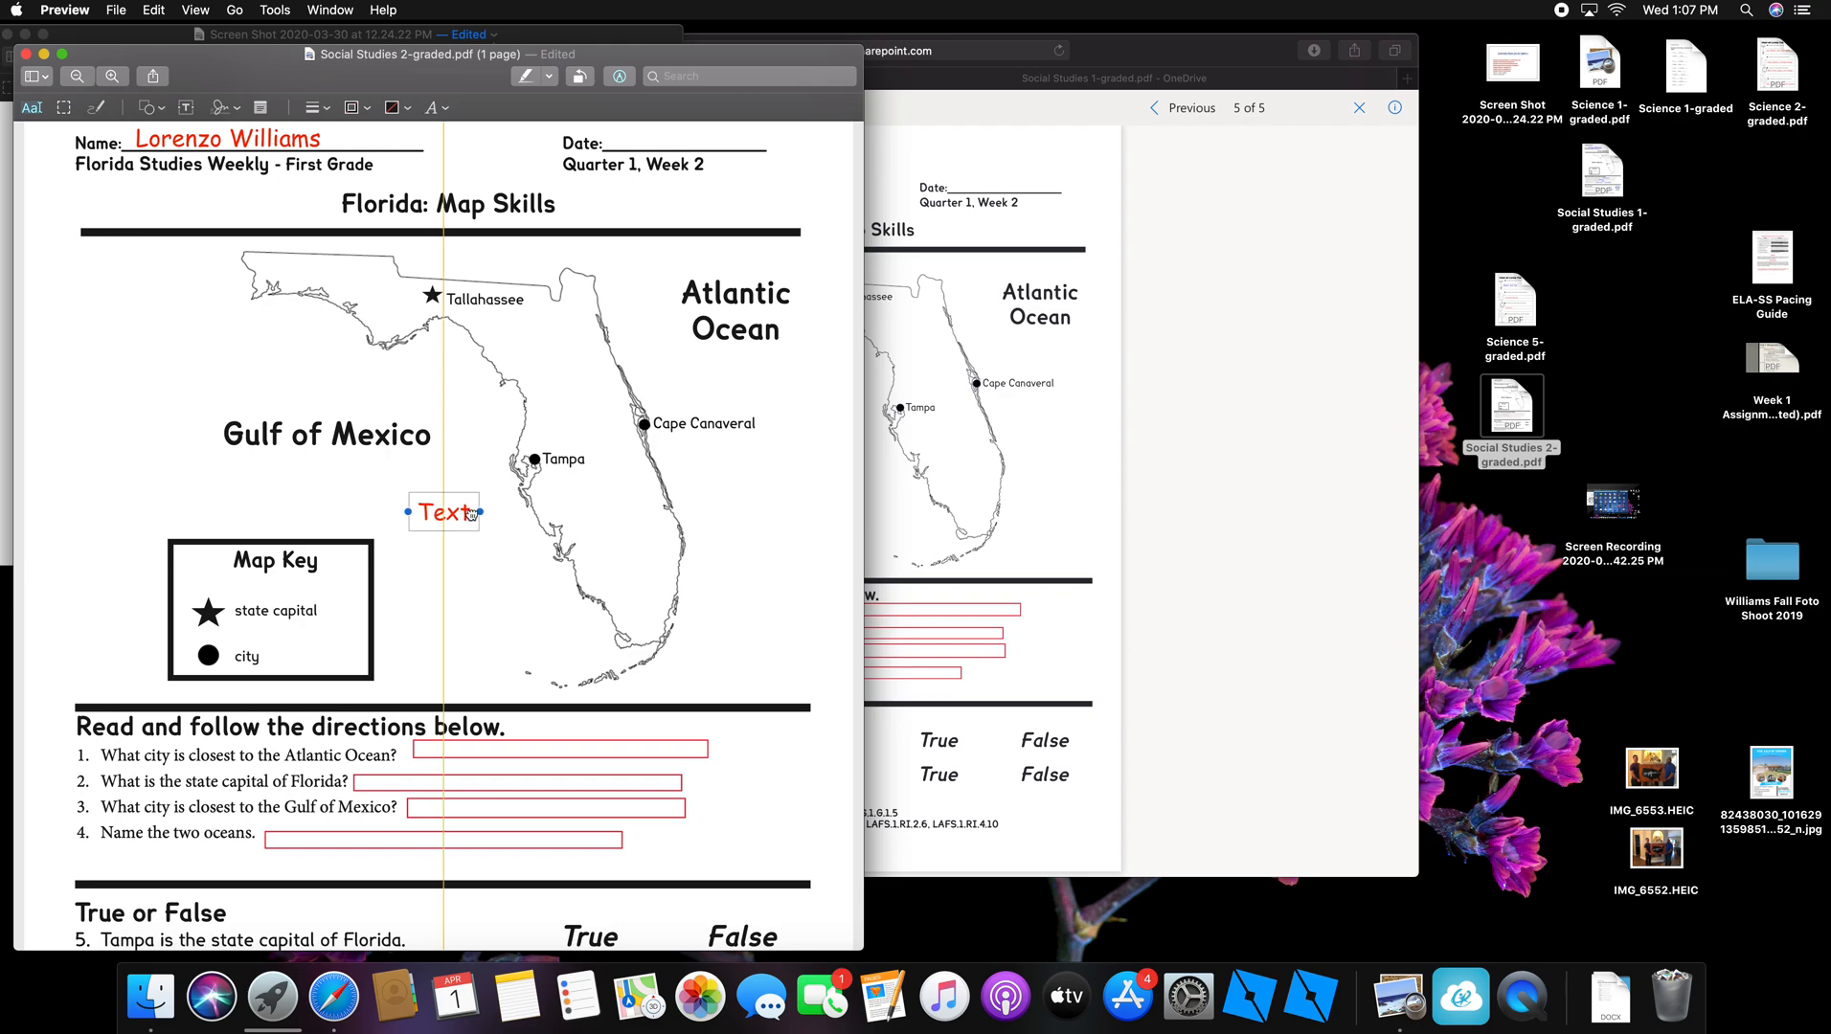
double_click(469, 512)
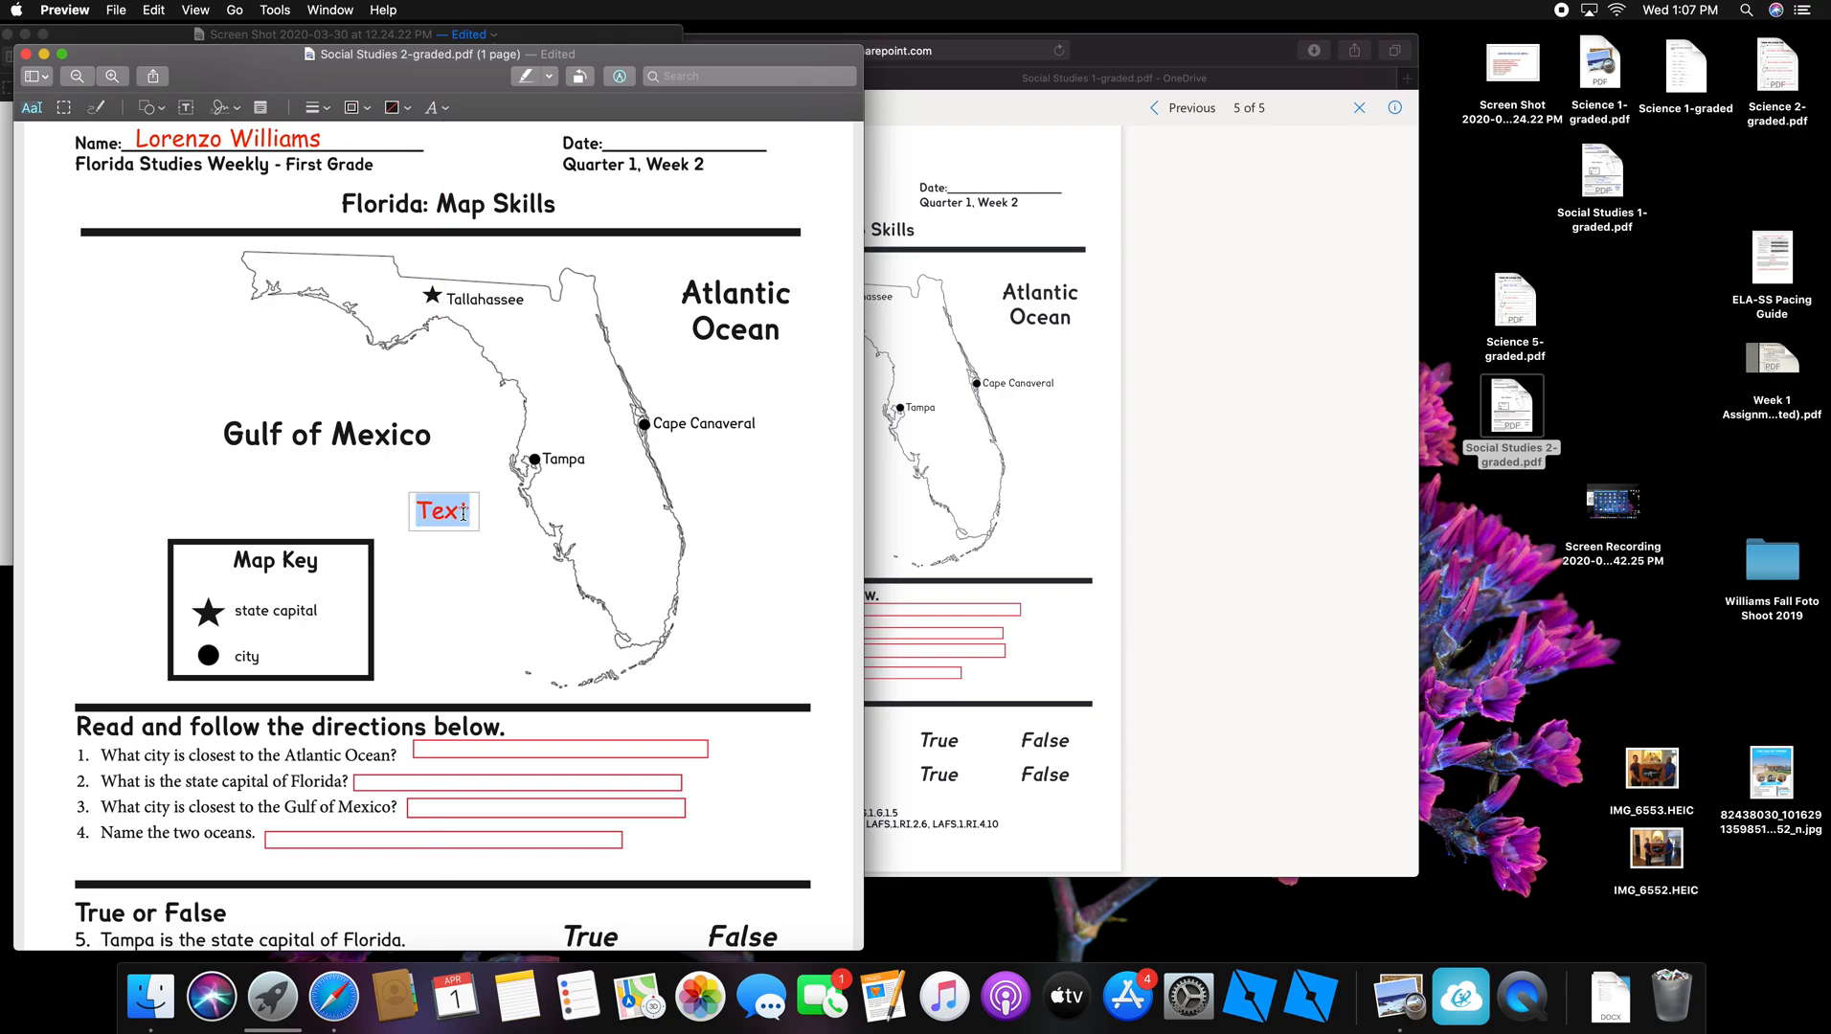
type("Cape Ca")
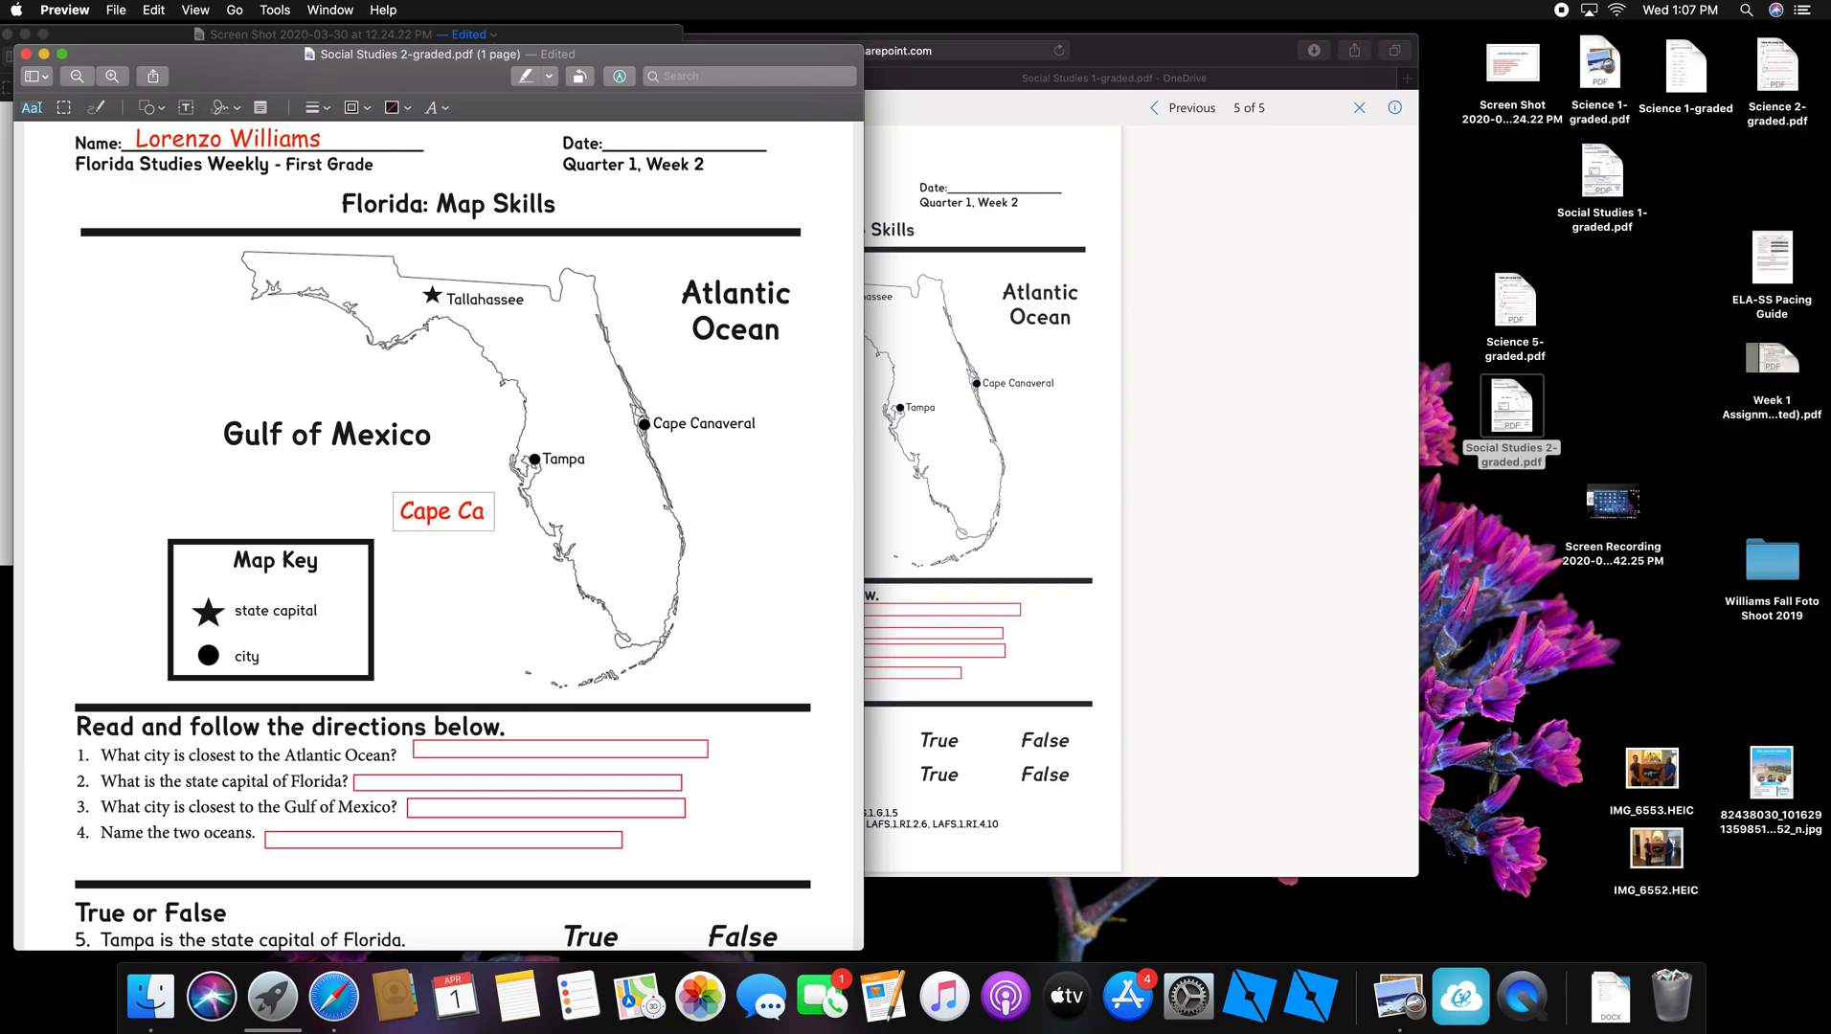
type("n")
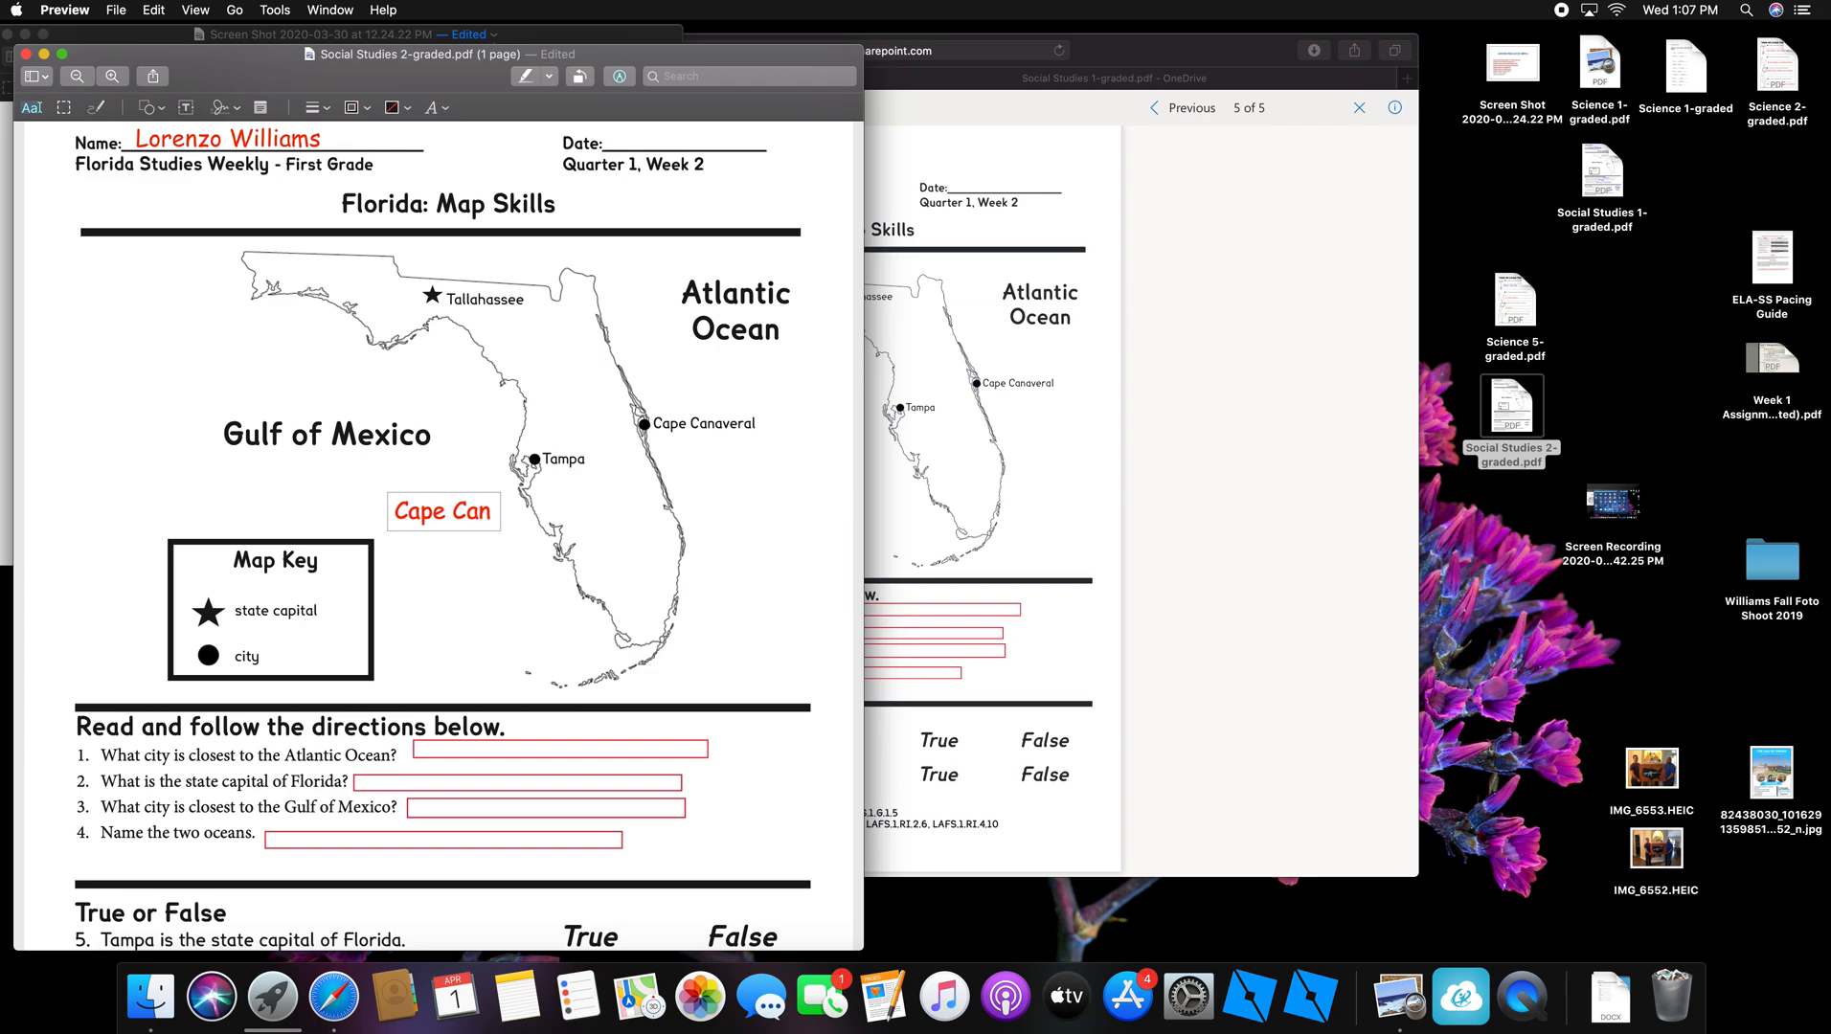
type("averal")
Step: Move the Cape Canaveral text into question 1's answer box
scroll(476, 547, "down", 1)
scroll(464, 536, "up", 1)
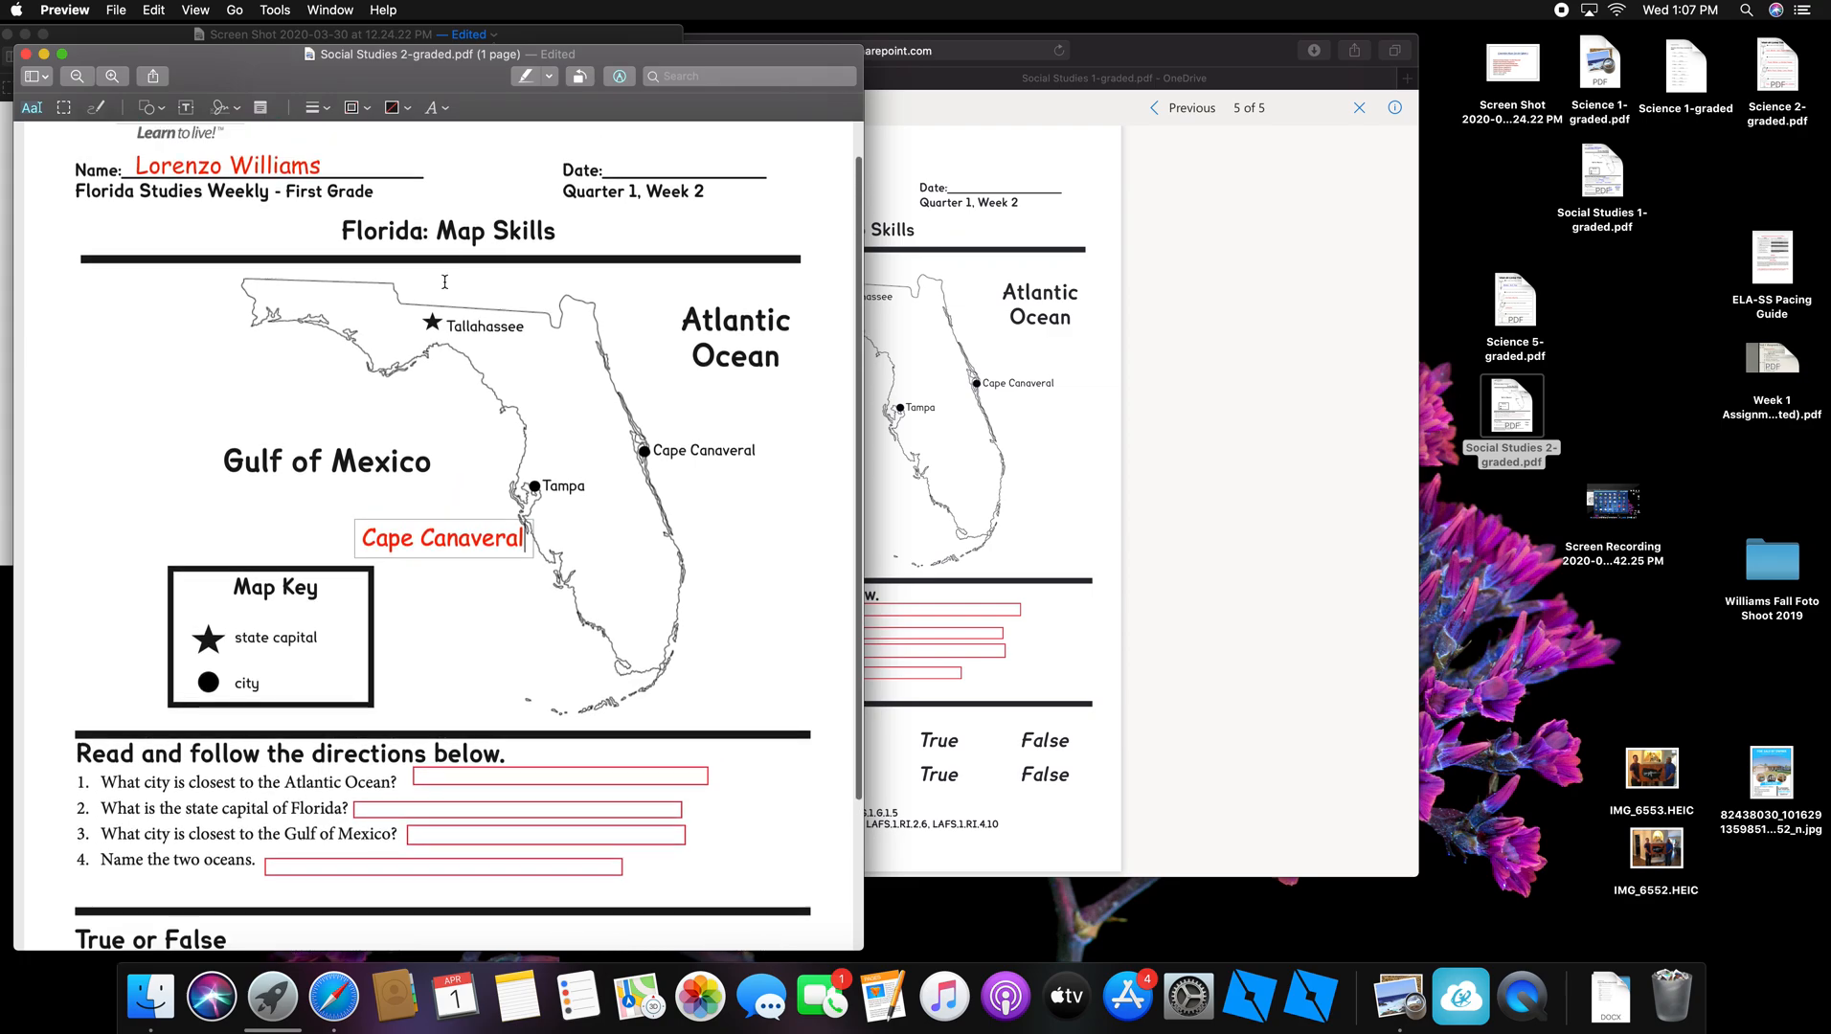
scroll(452, 520, "down", 1)
left_click(442, 459)
scroll(456, 521, "up", 2)
left_click(458, 526)
scroll(458, 529, "up", 1)
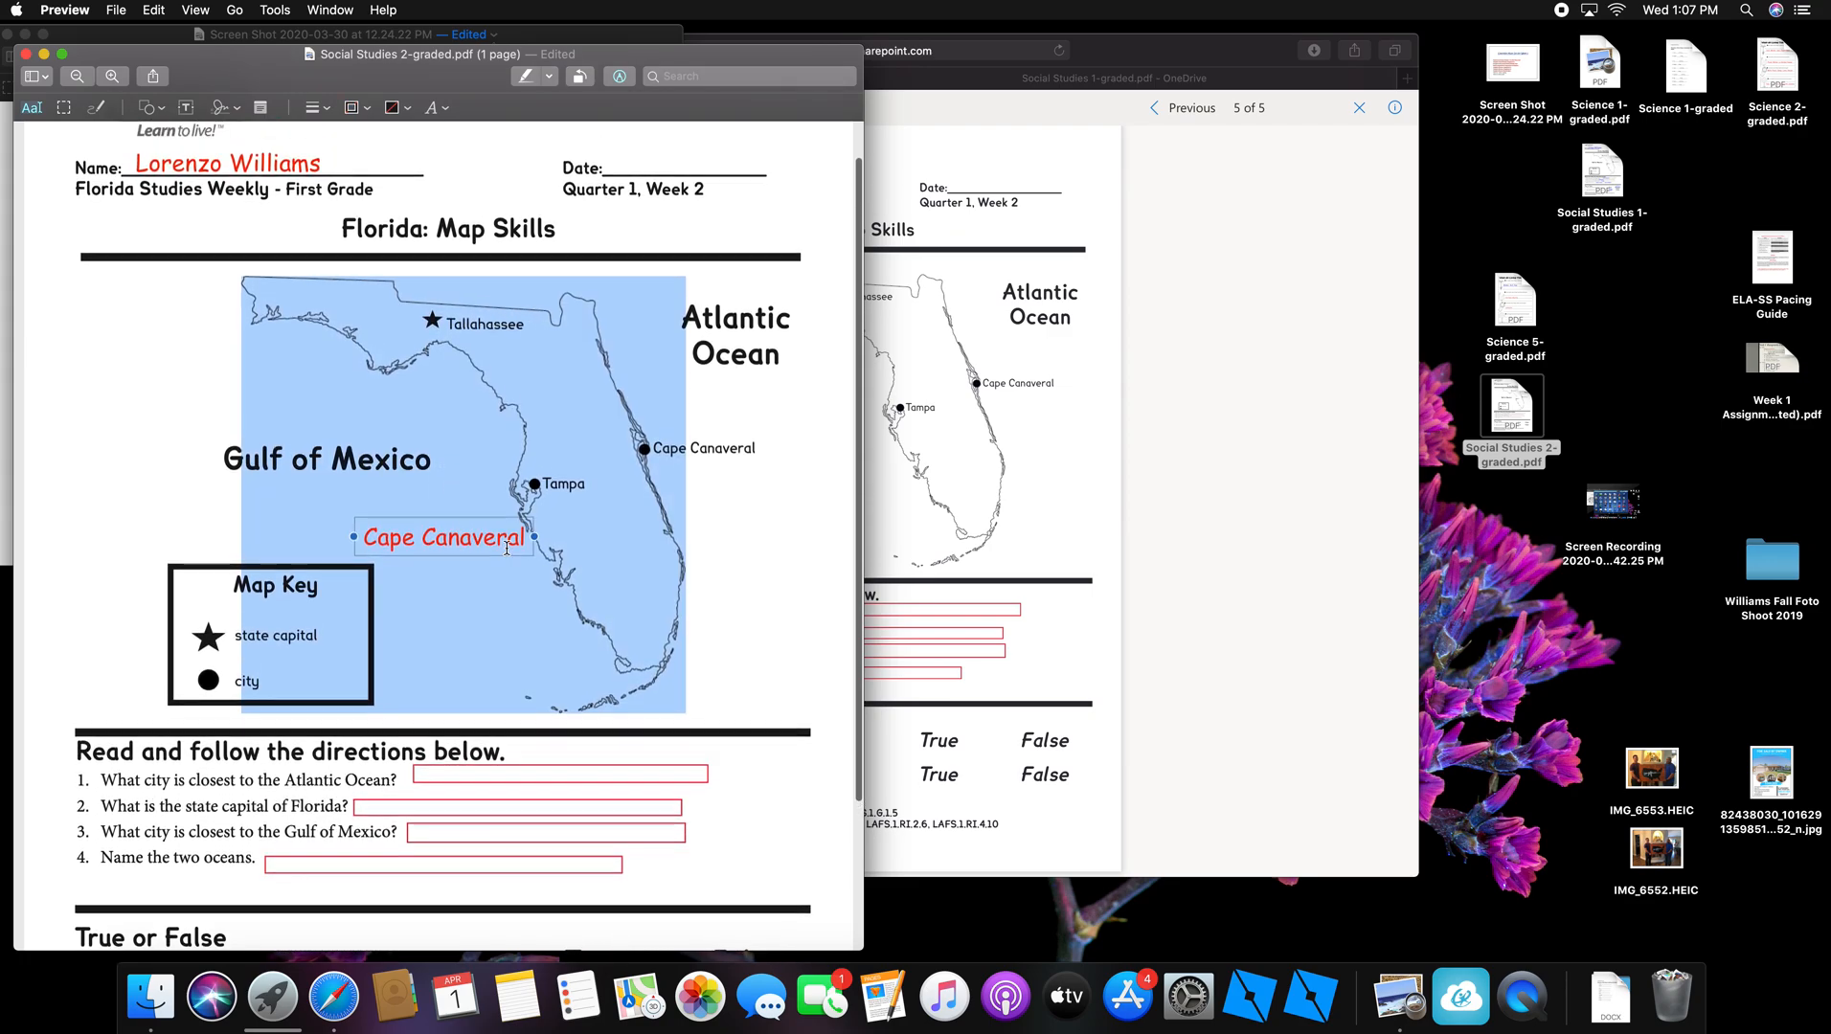
left_click(738, 551)
mouse_move(454, 552)
left_mouse_down()
mouse_move(472, 671)
mouse_move(537, 787)
mouse_move(515, 769)
left_mouse_up()
Step: Make the Cape Canaveral answer black, bold and 17 pt
left_click(432, 107)
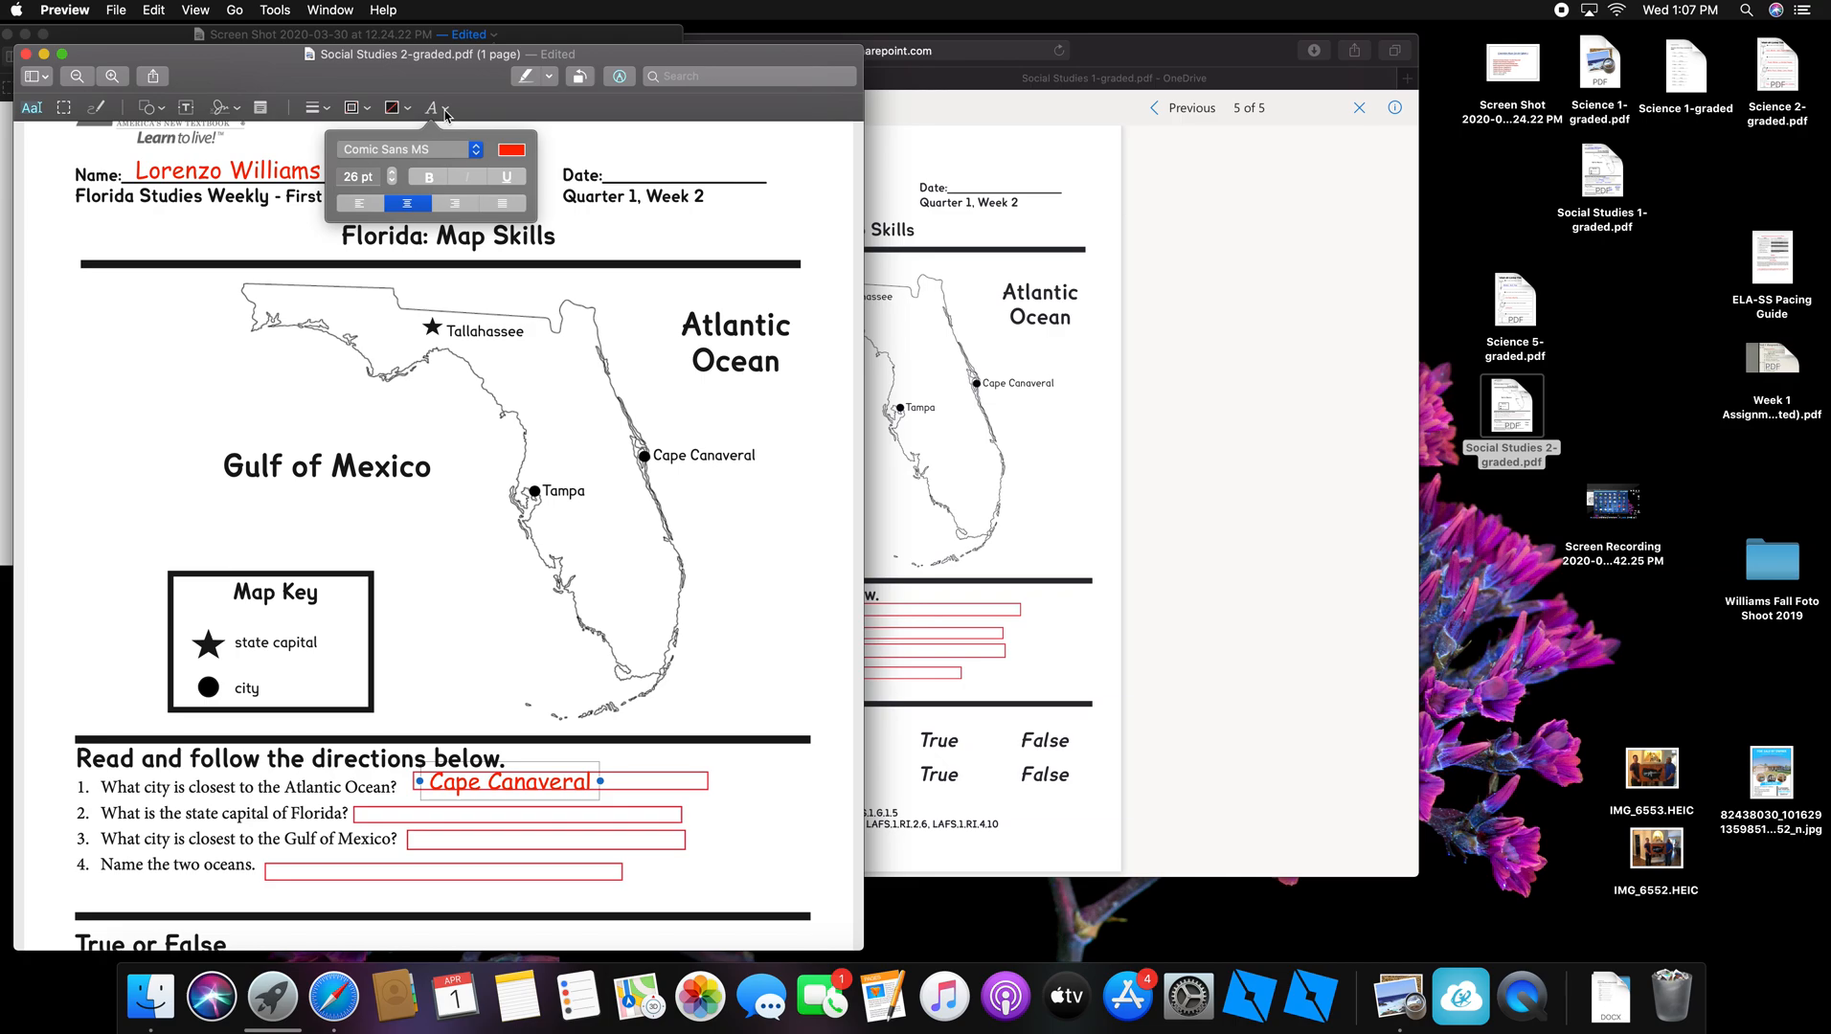
left_click(513, 151)
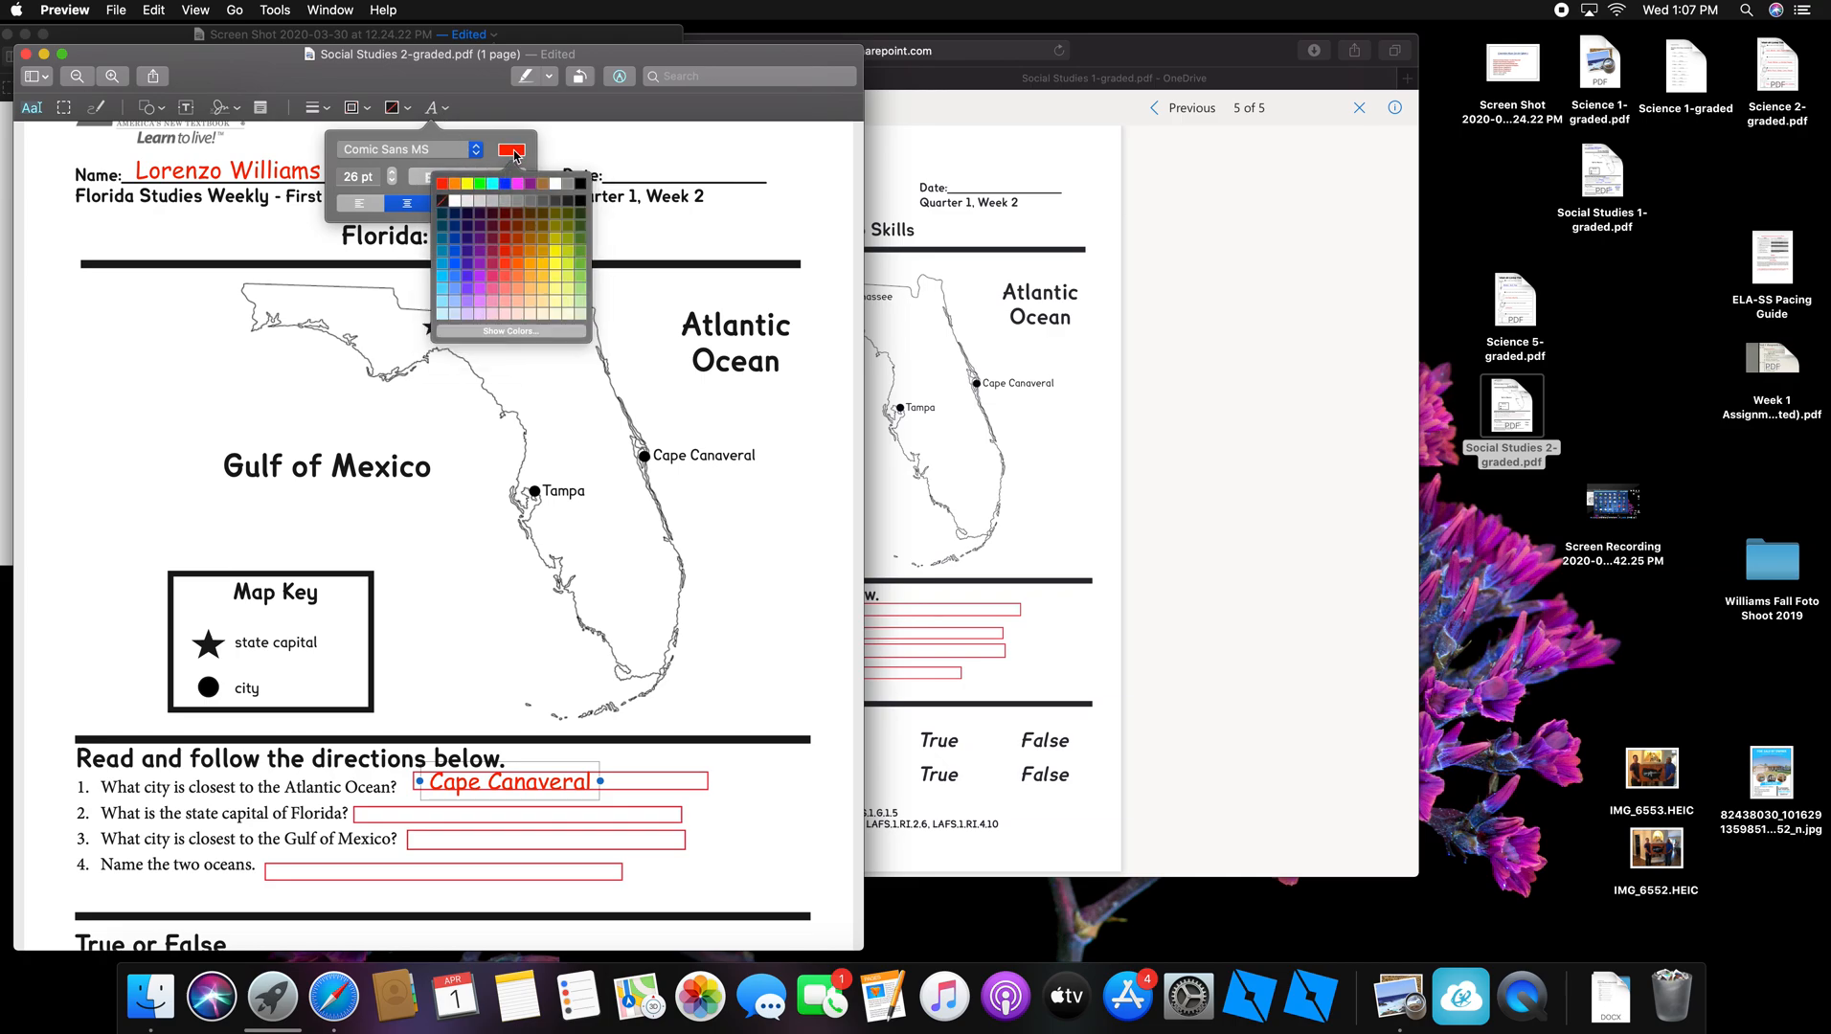
left_click(579, 183)
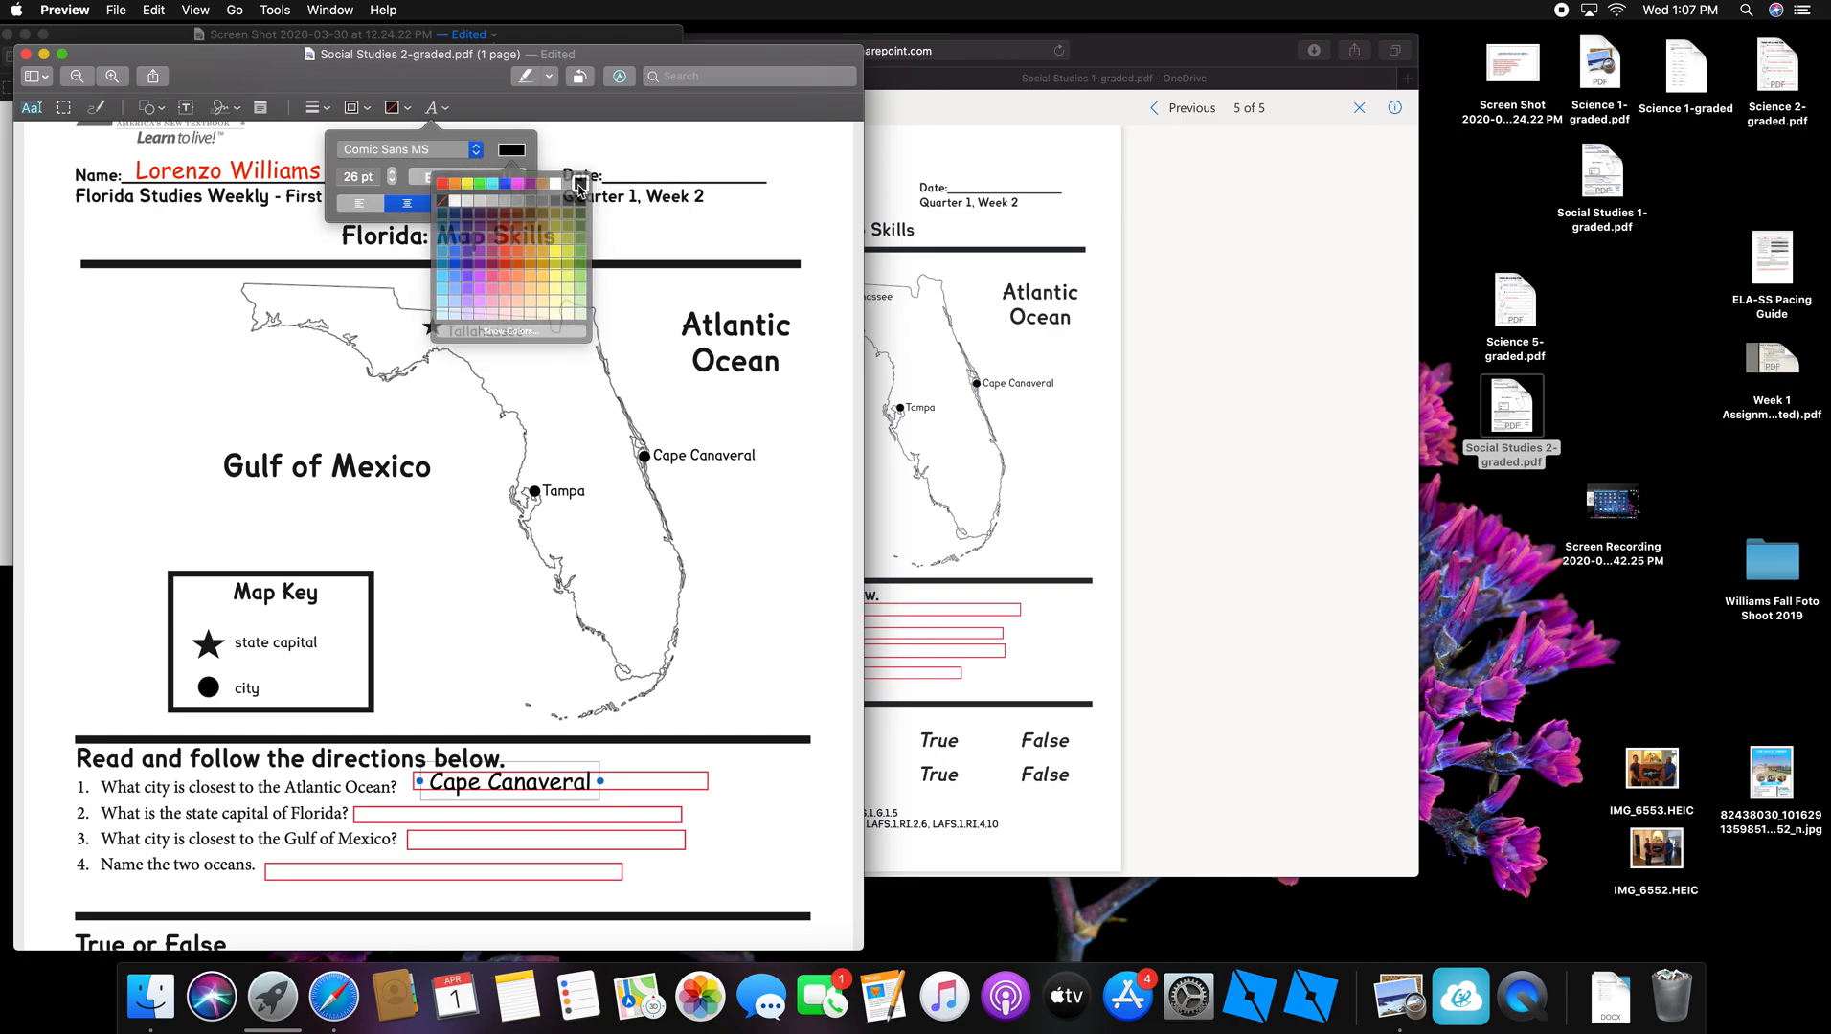
left_click(392, 182)
left_click(392, 182)
left_click(391, 182)
left_click(392, 182)
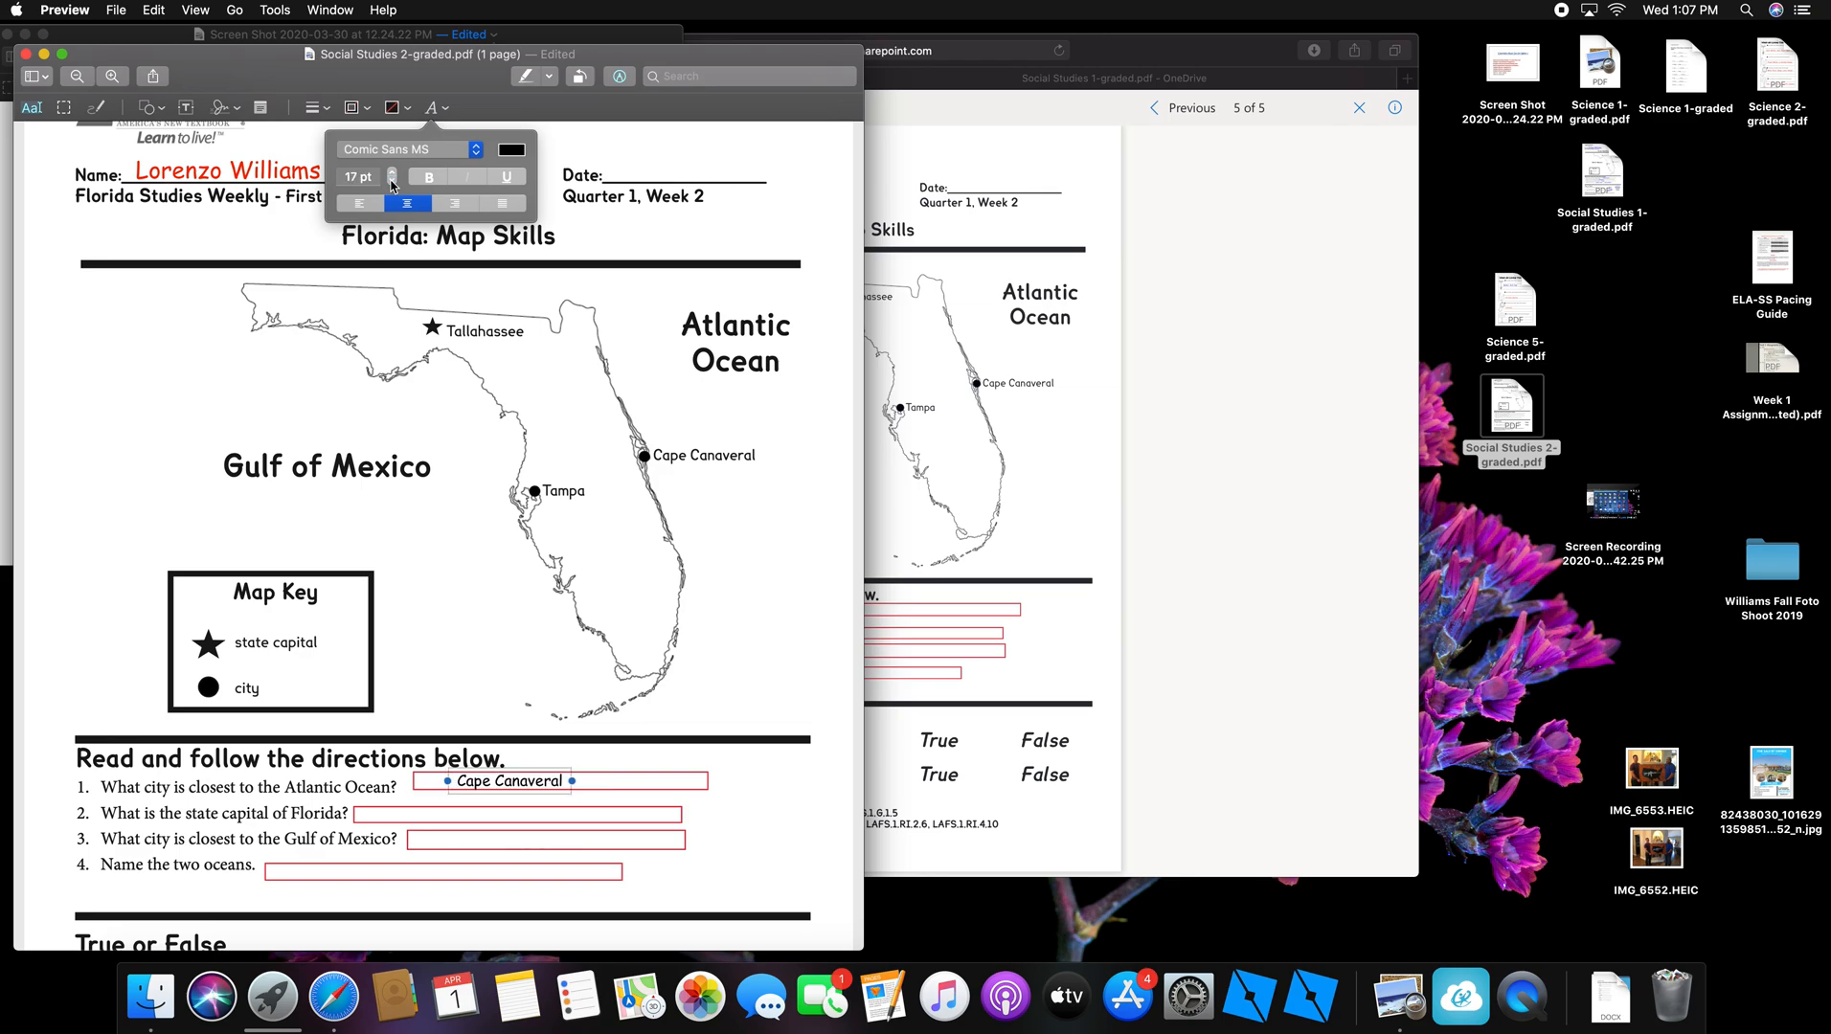
left_click(429, 177)
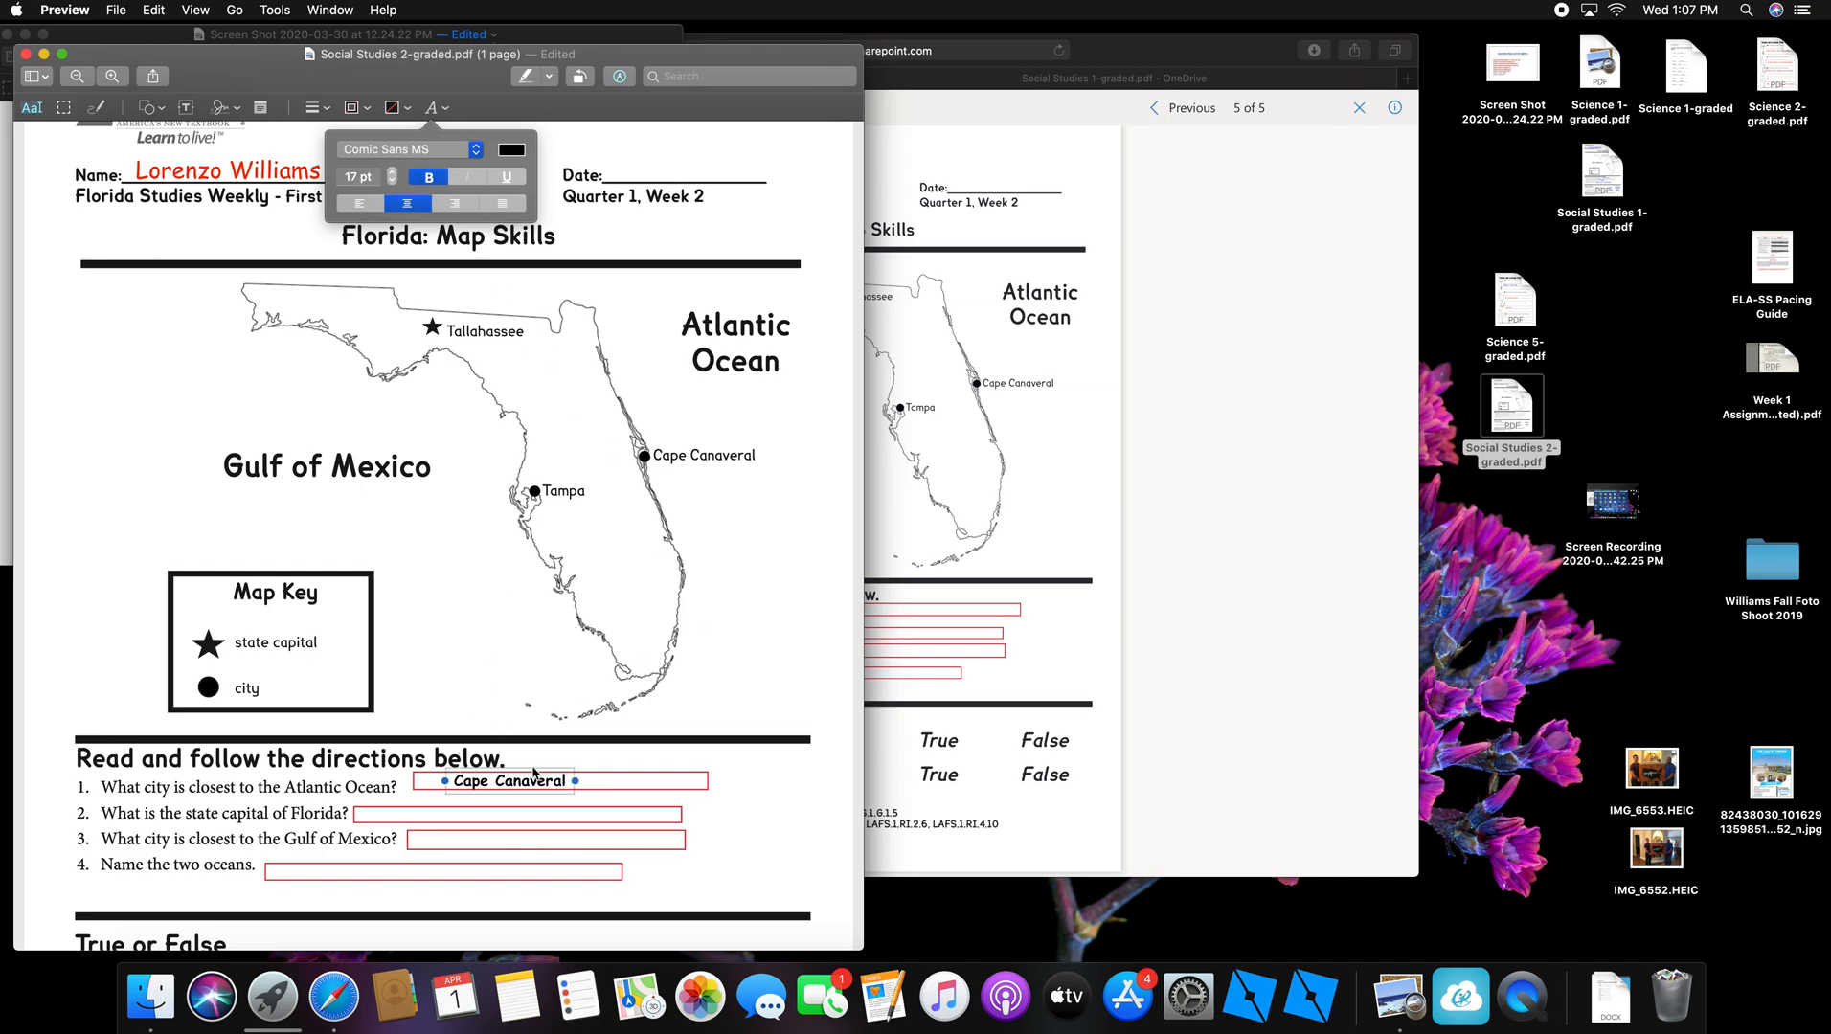
Step: Nudge Cape Canaveral left to fit its box, then add a new placeholder text box
left_click_drag(534, 771, 504, 770)
left_click(637, 780)
left_click(186, 107)
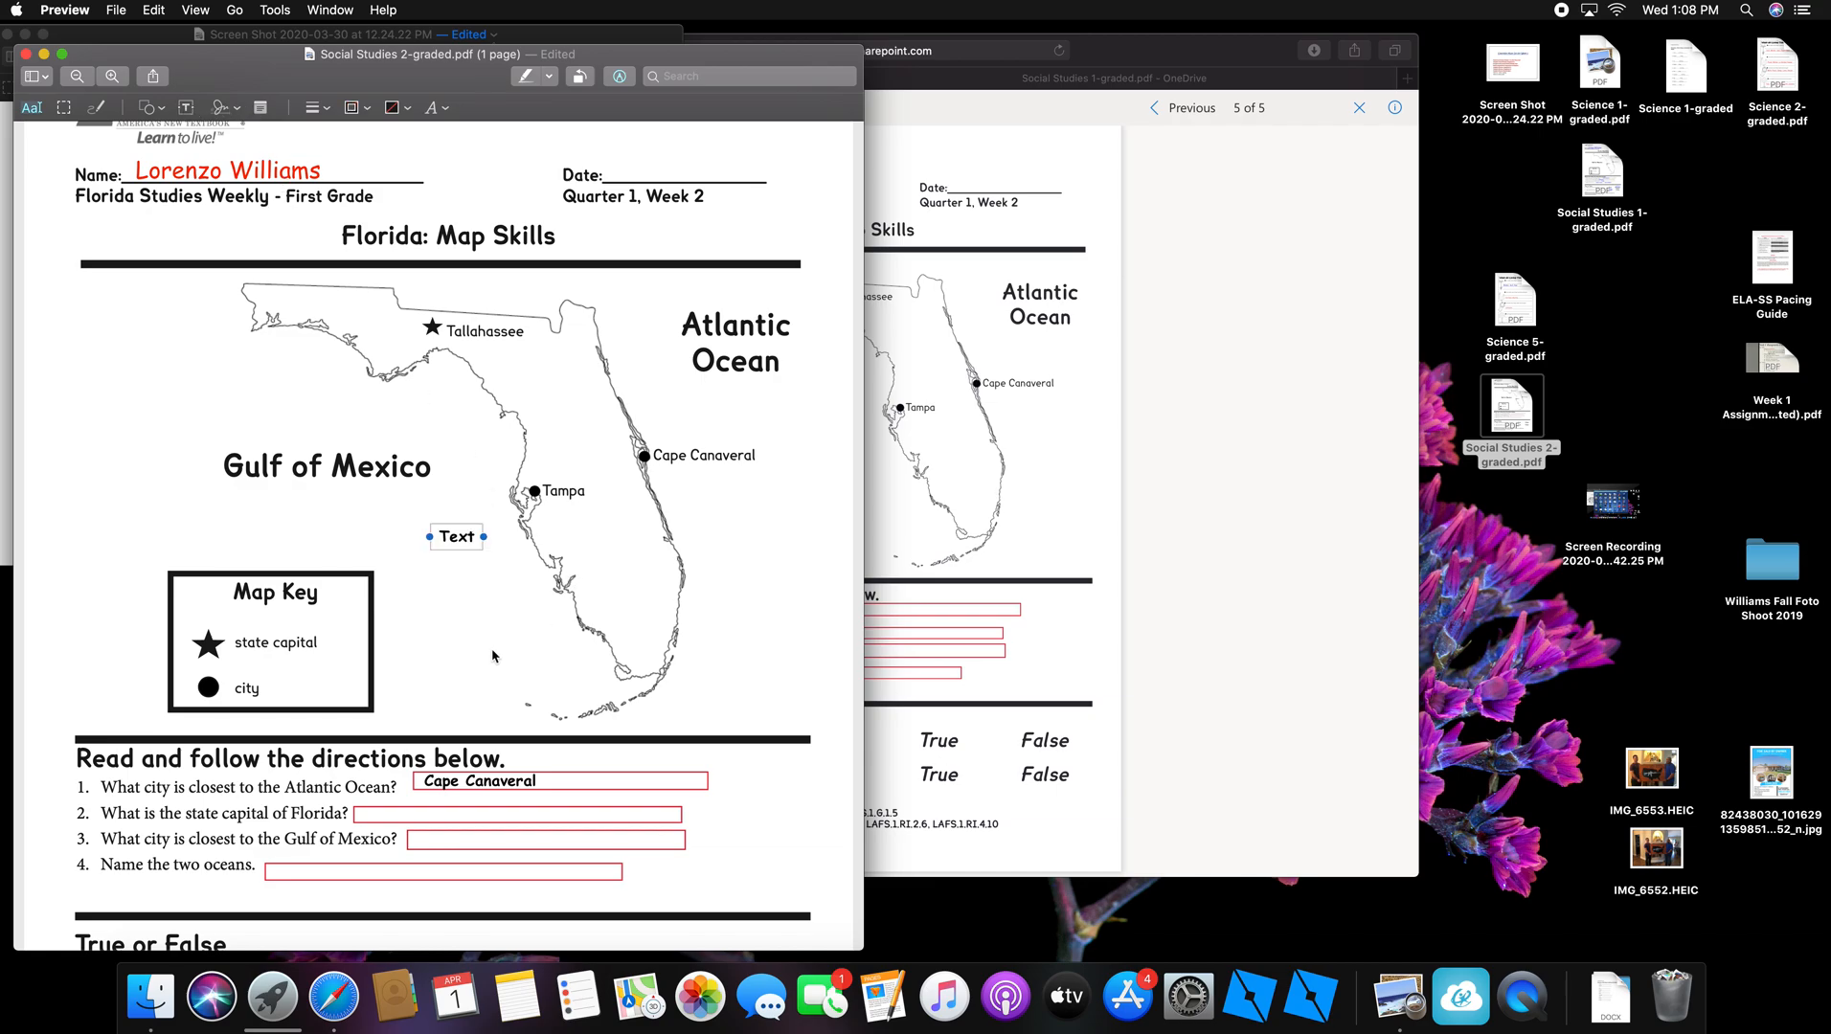
Step: Type 'Tallahassee' into the new text box and drag it into question 2's answer field
mouse_move(484, 536)
left_mouse_down()
mouse_move(466, 538)
mouse_move(532, 538)
mouse_move(493, 538)
left_mouse_up()
double_click(493, 537)
type("Tallahassee")
left_click_drag(458, 525, 386, 807)
left_click(624, 670)
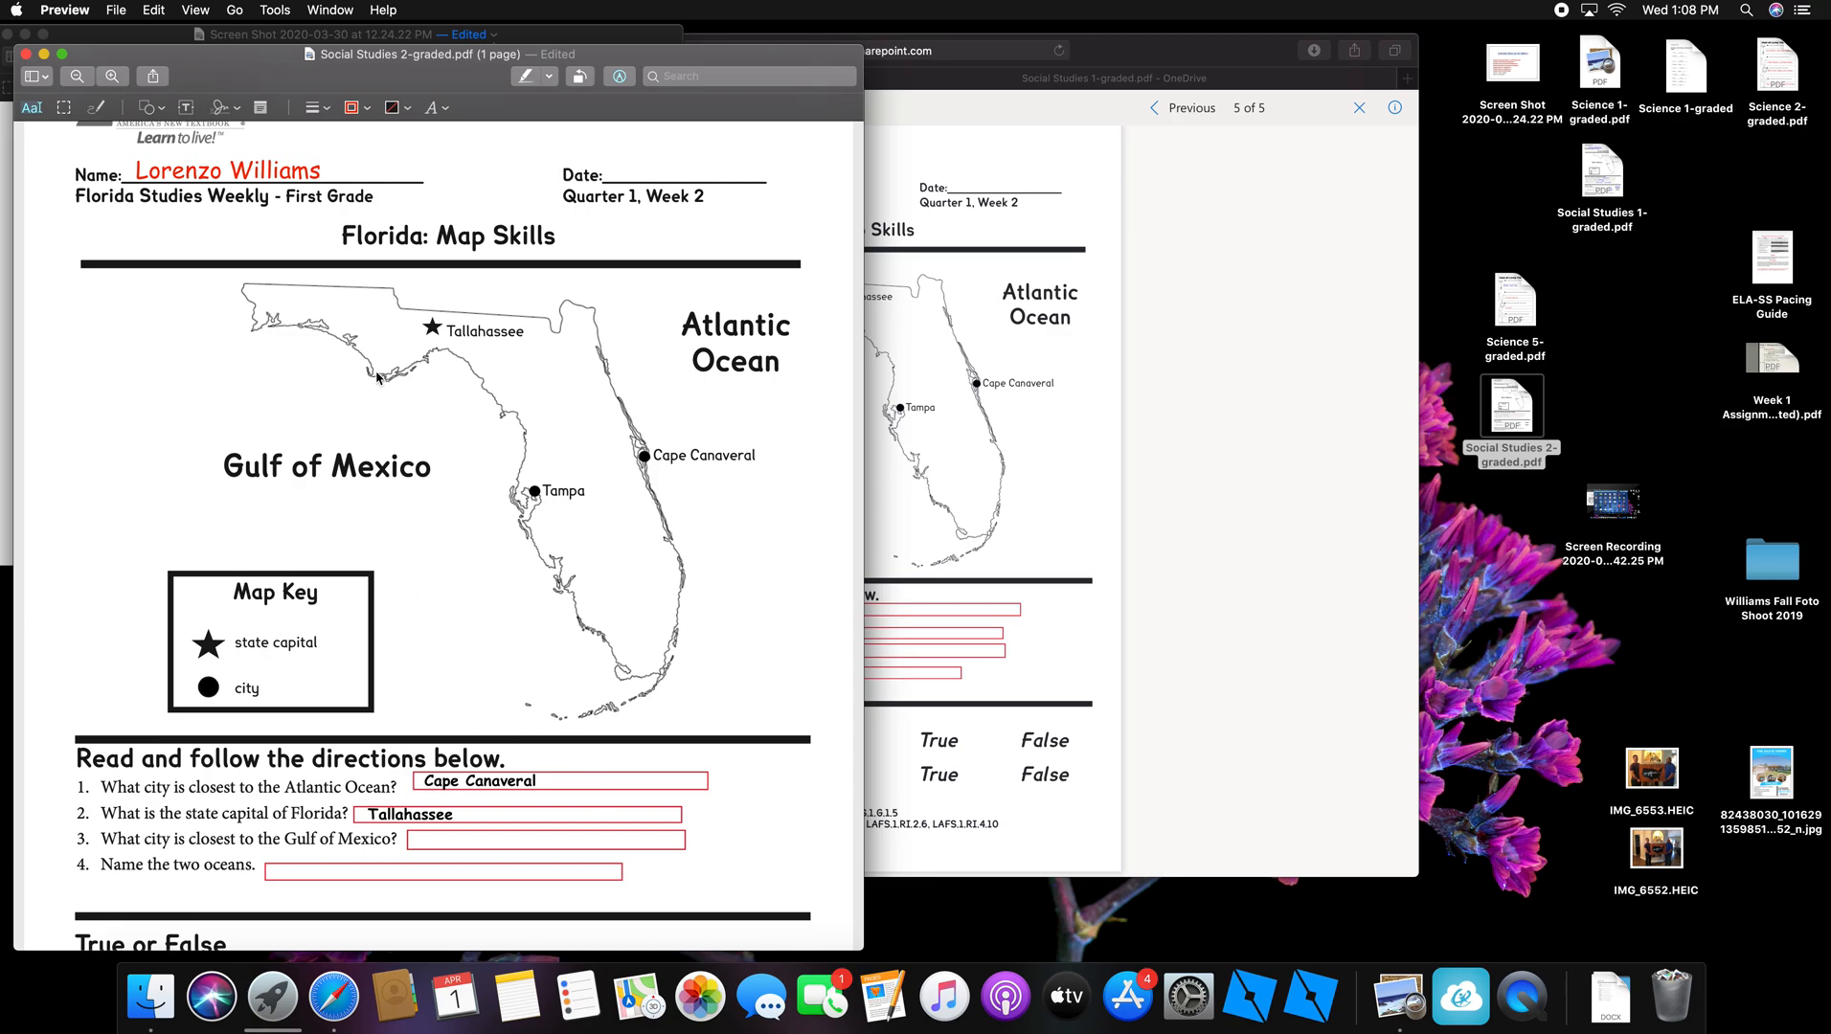
Step: Scroll to question 5 and add an oval from the Markup shapes menu
scroll(333, 298, "down", 2)
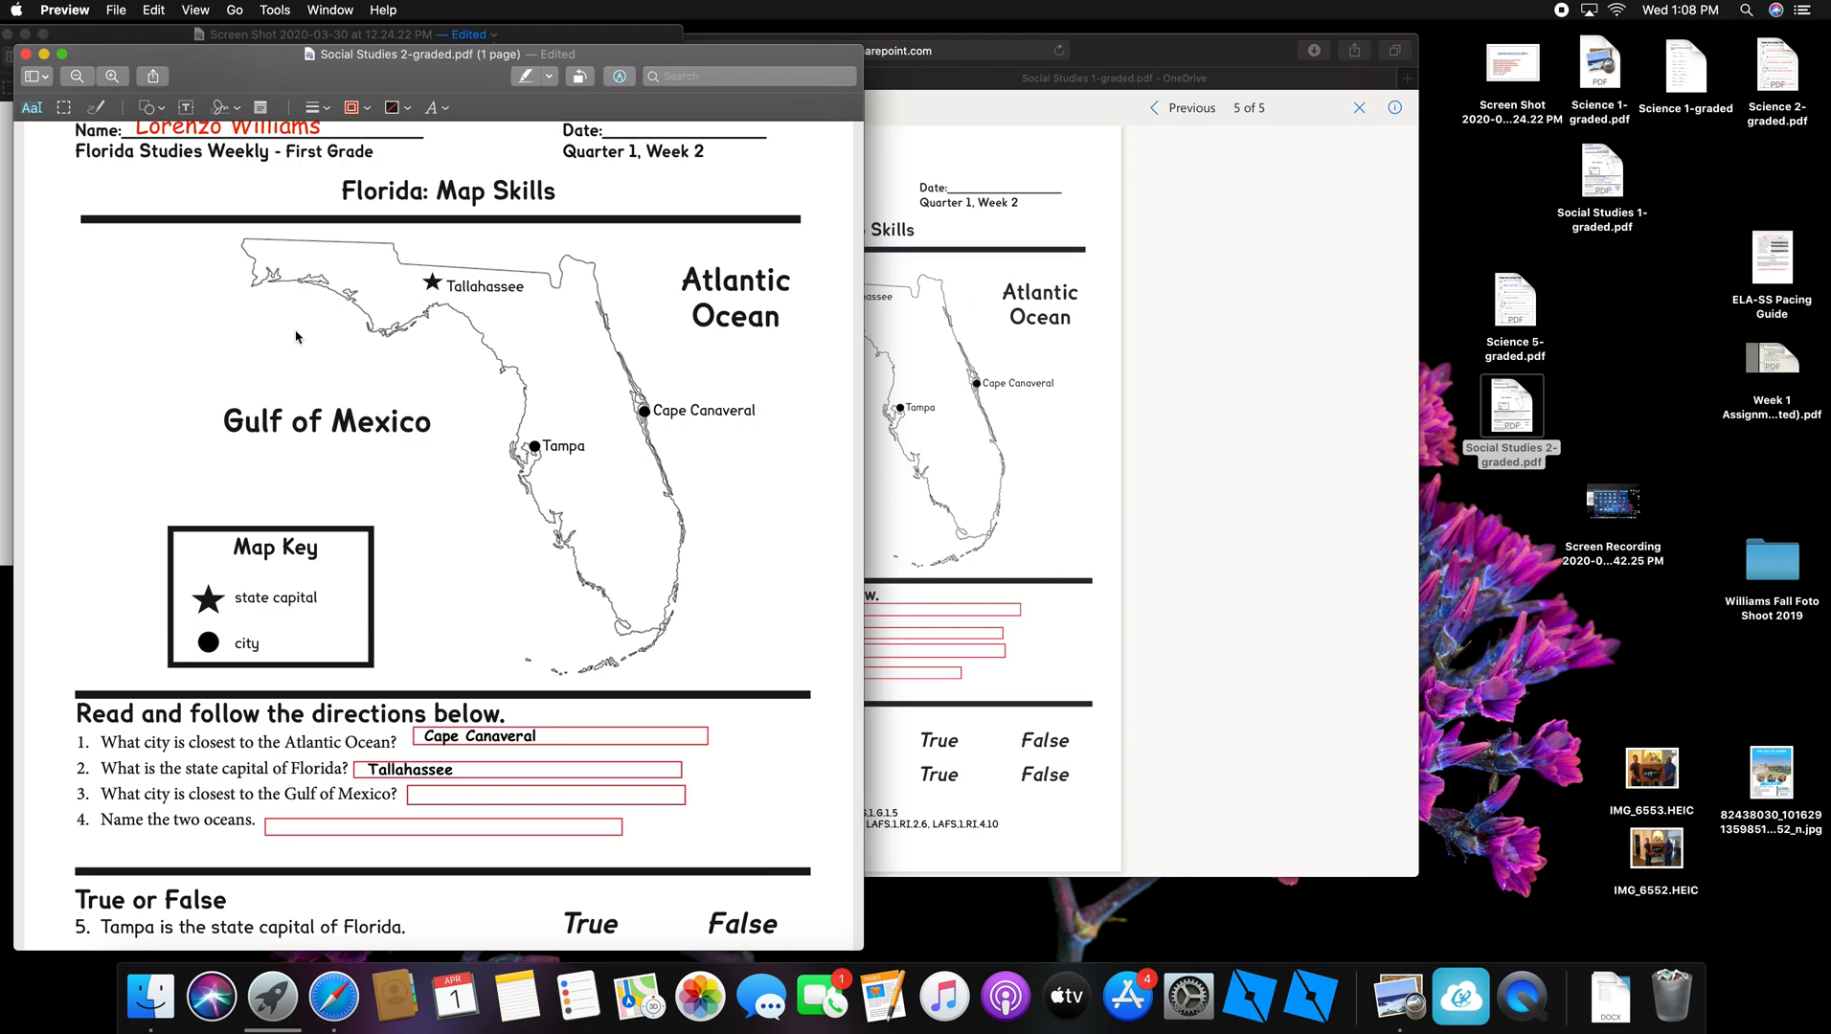
scroll(399, 554, "down", 5)
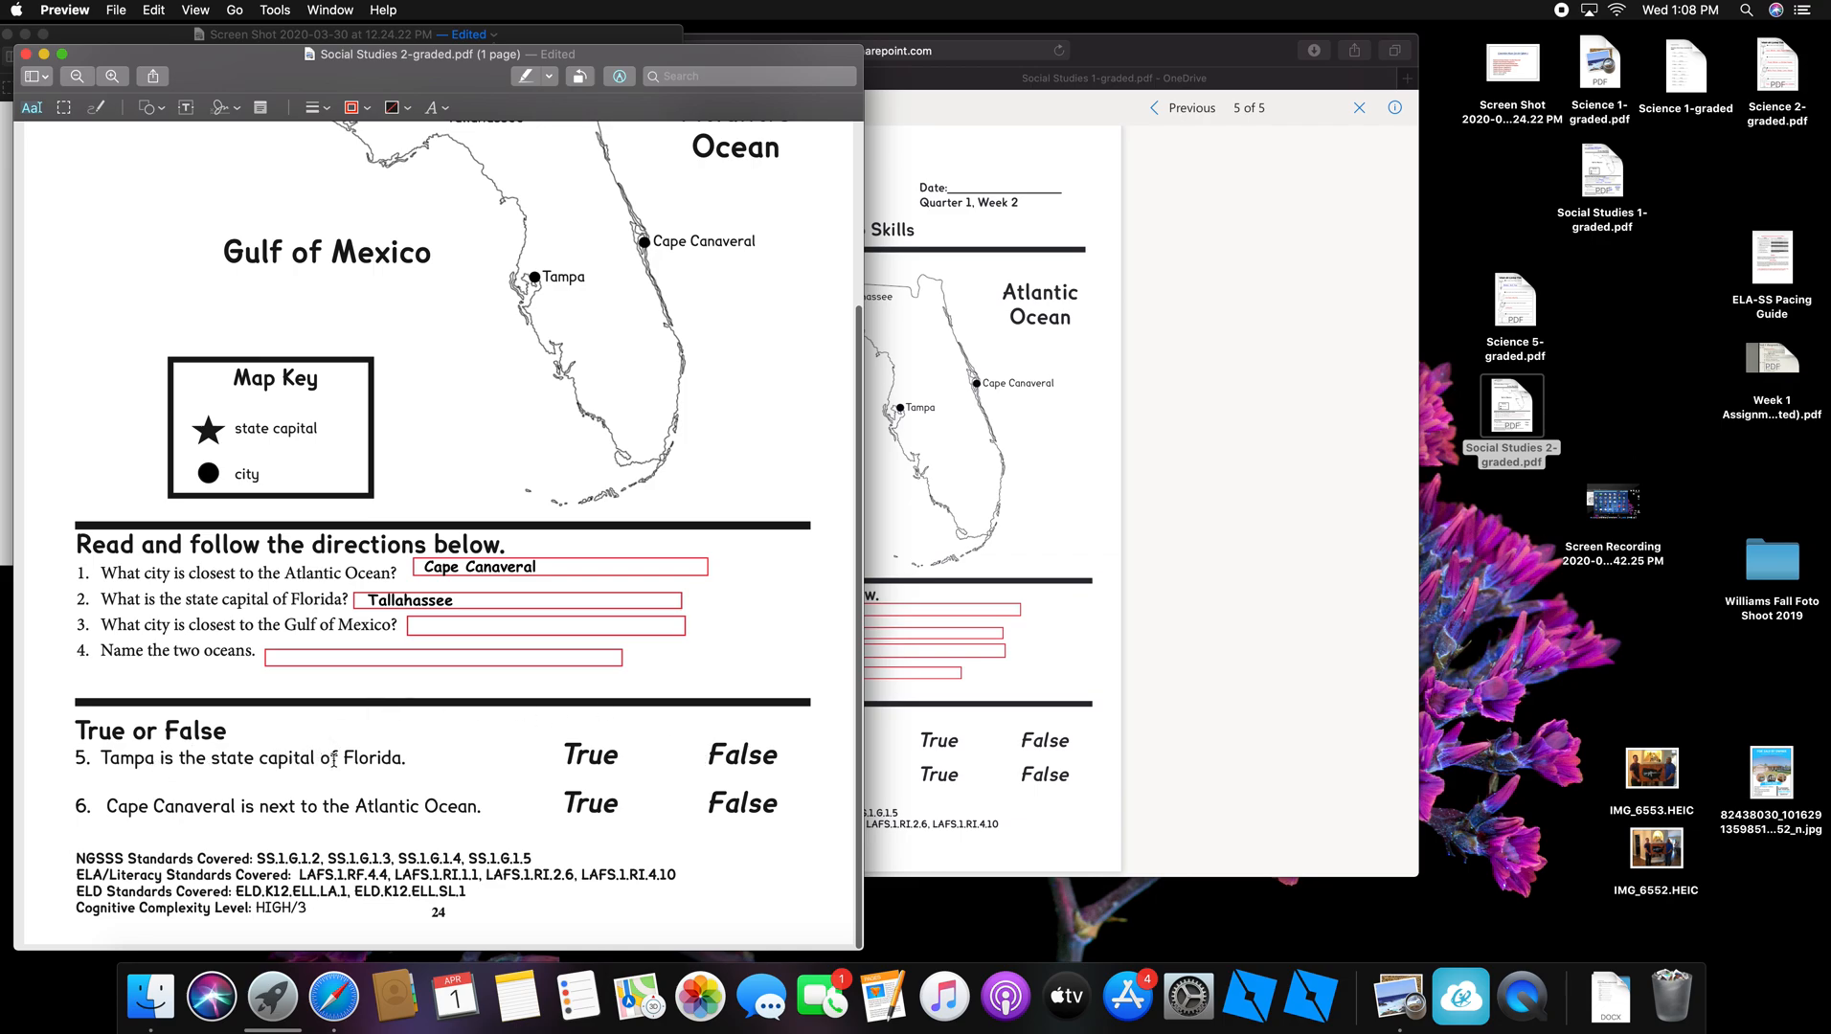
scroll(438, 762, "up", 3)
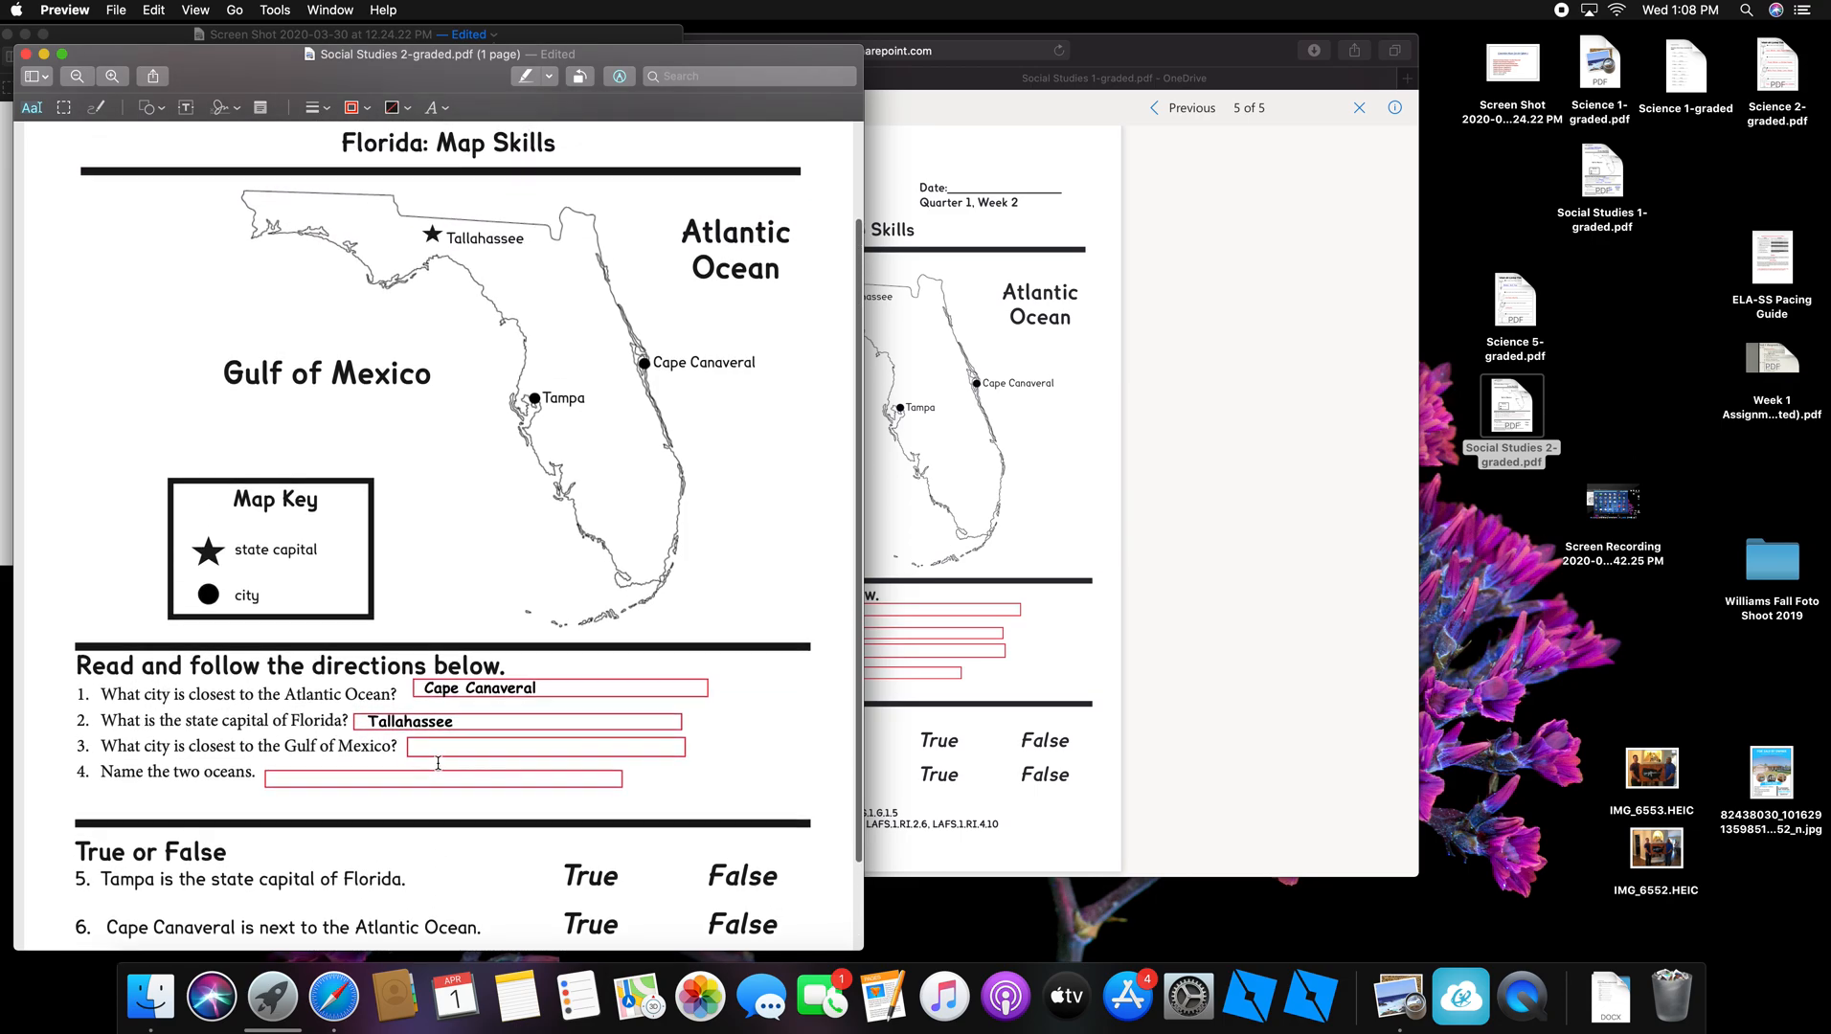
scroll(438, 763, "up", 1)
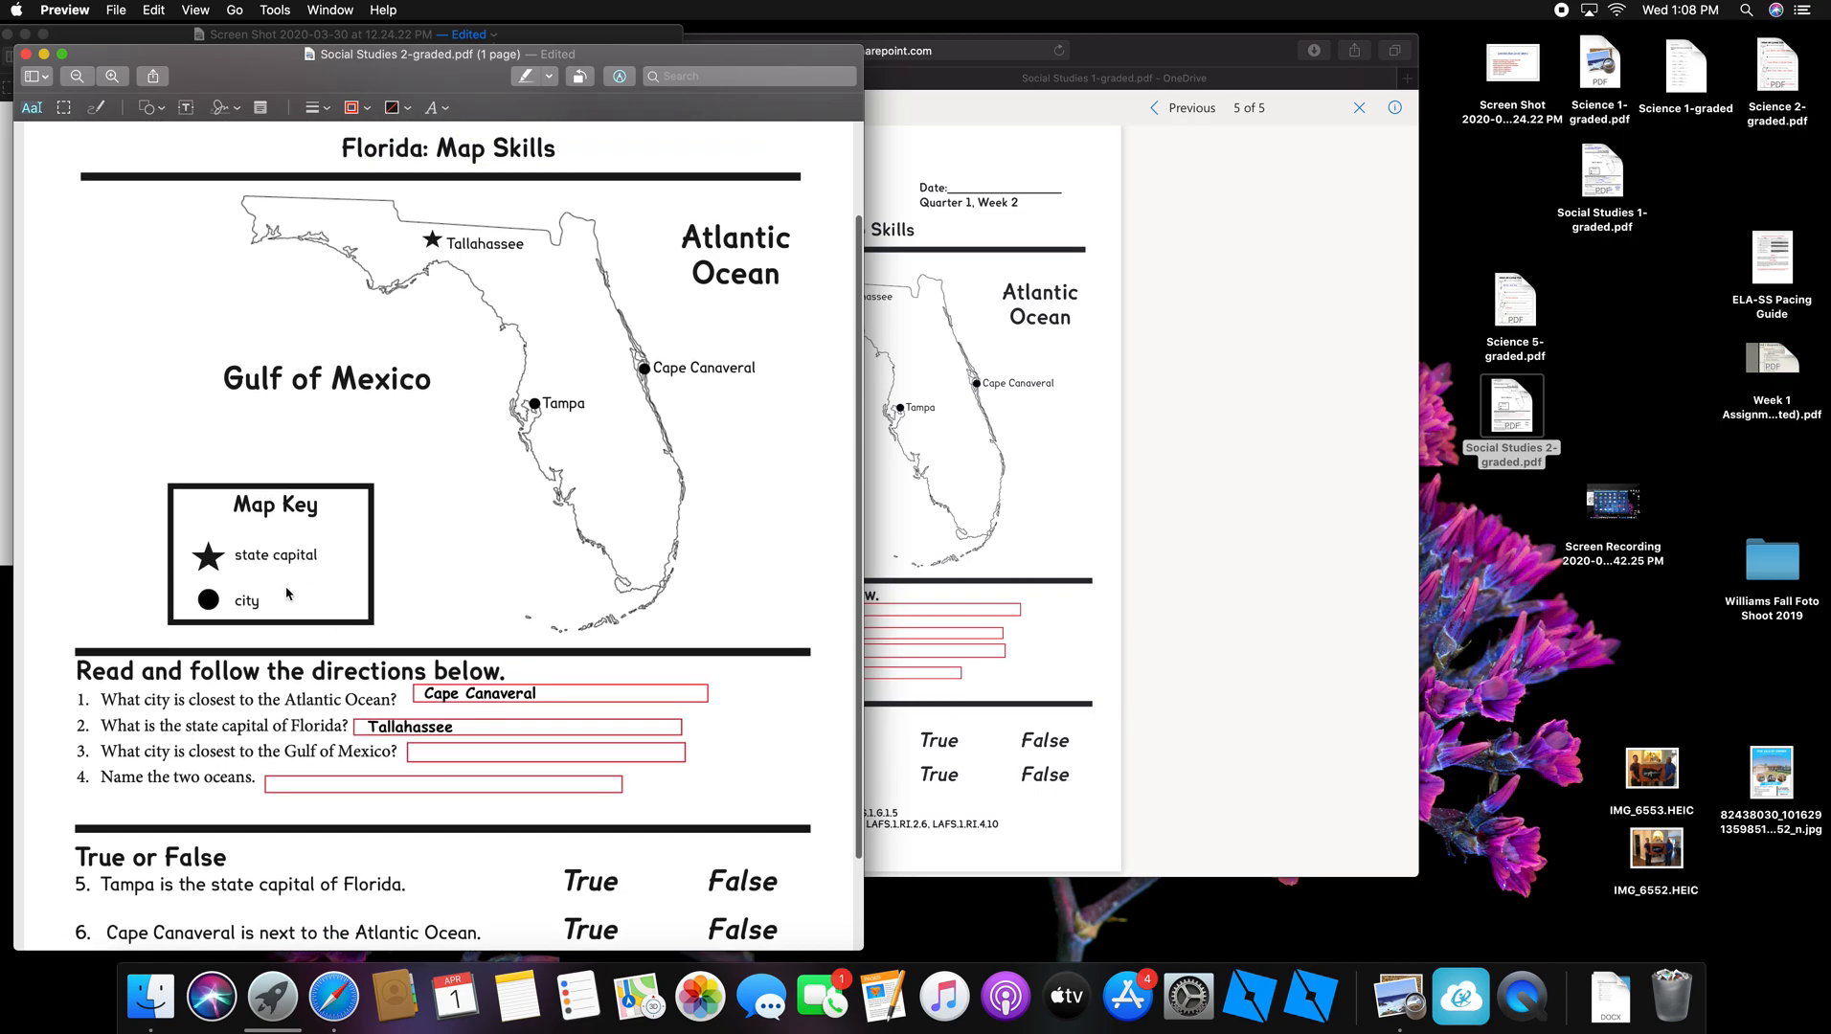
scroll(289, 595, "up", 2)
scroll(285, 586, "down", 4)
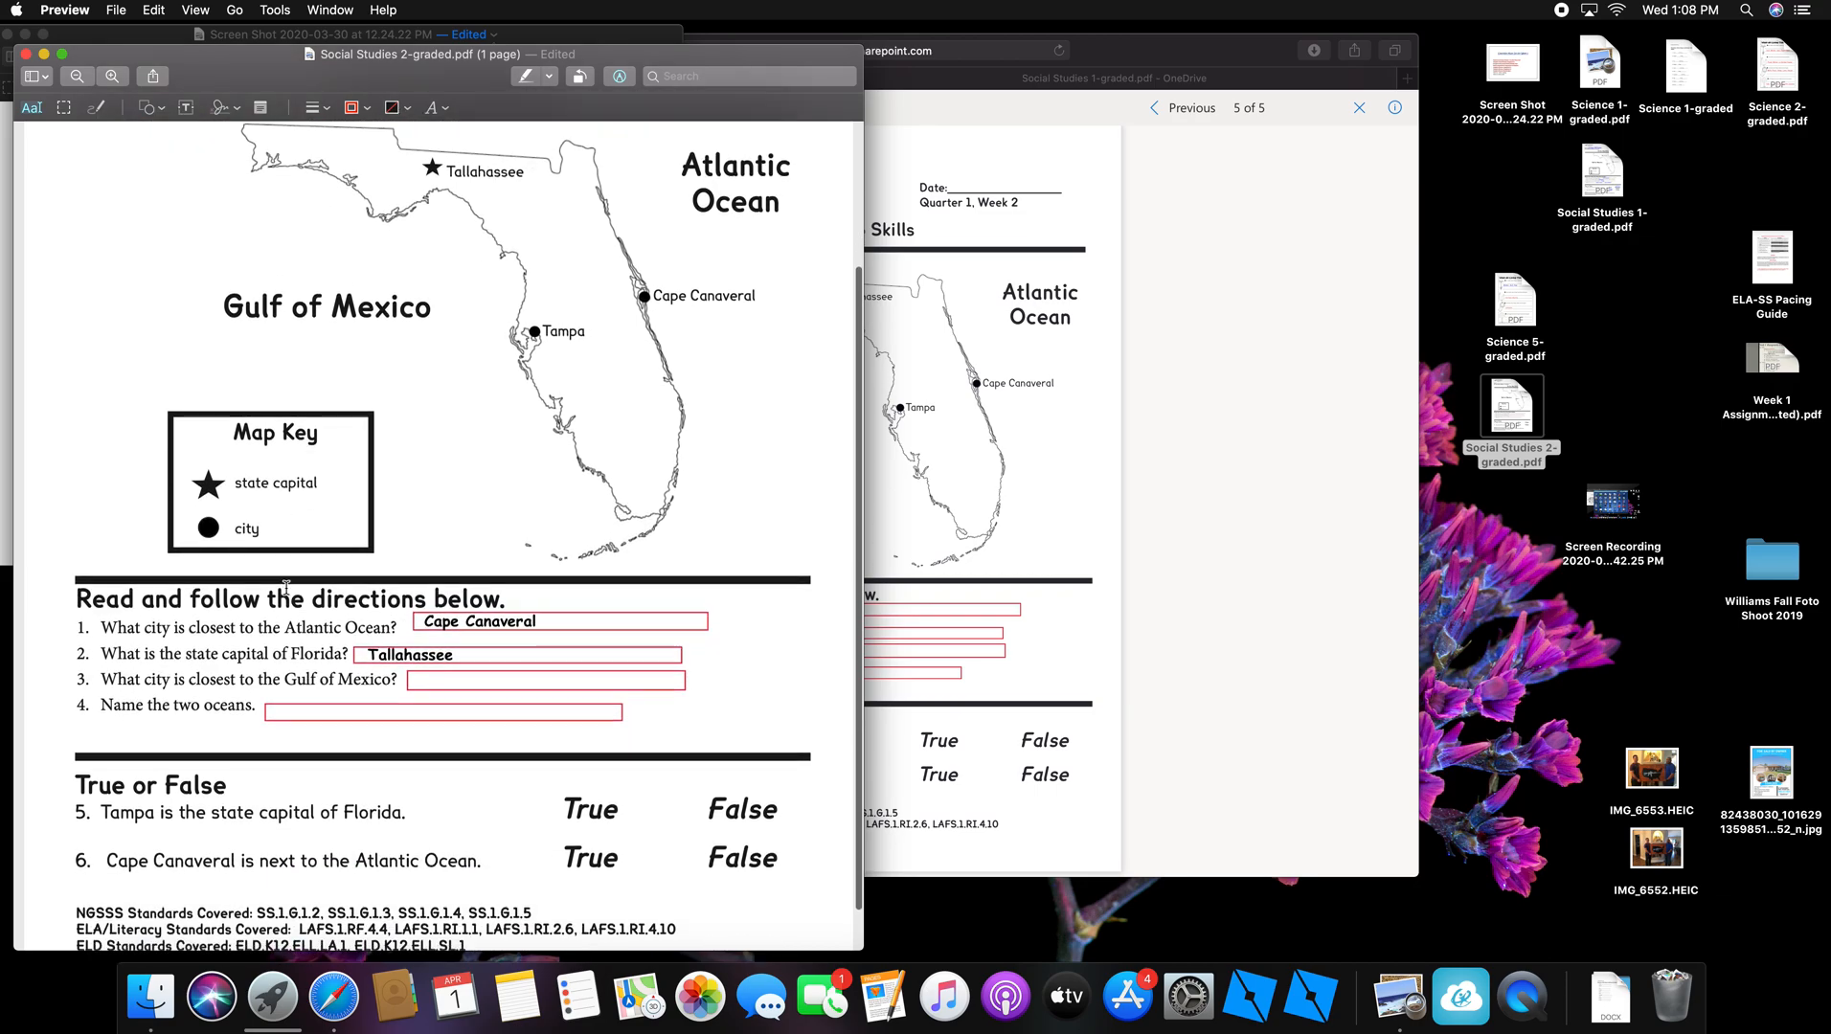
left_click(162, 109)
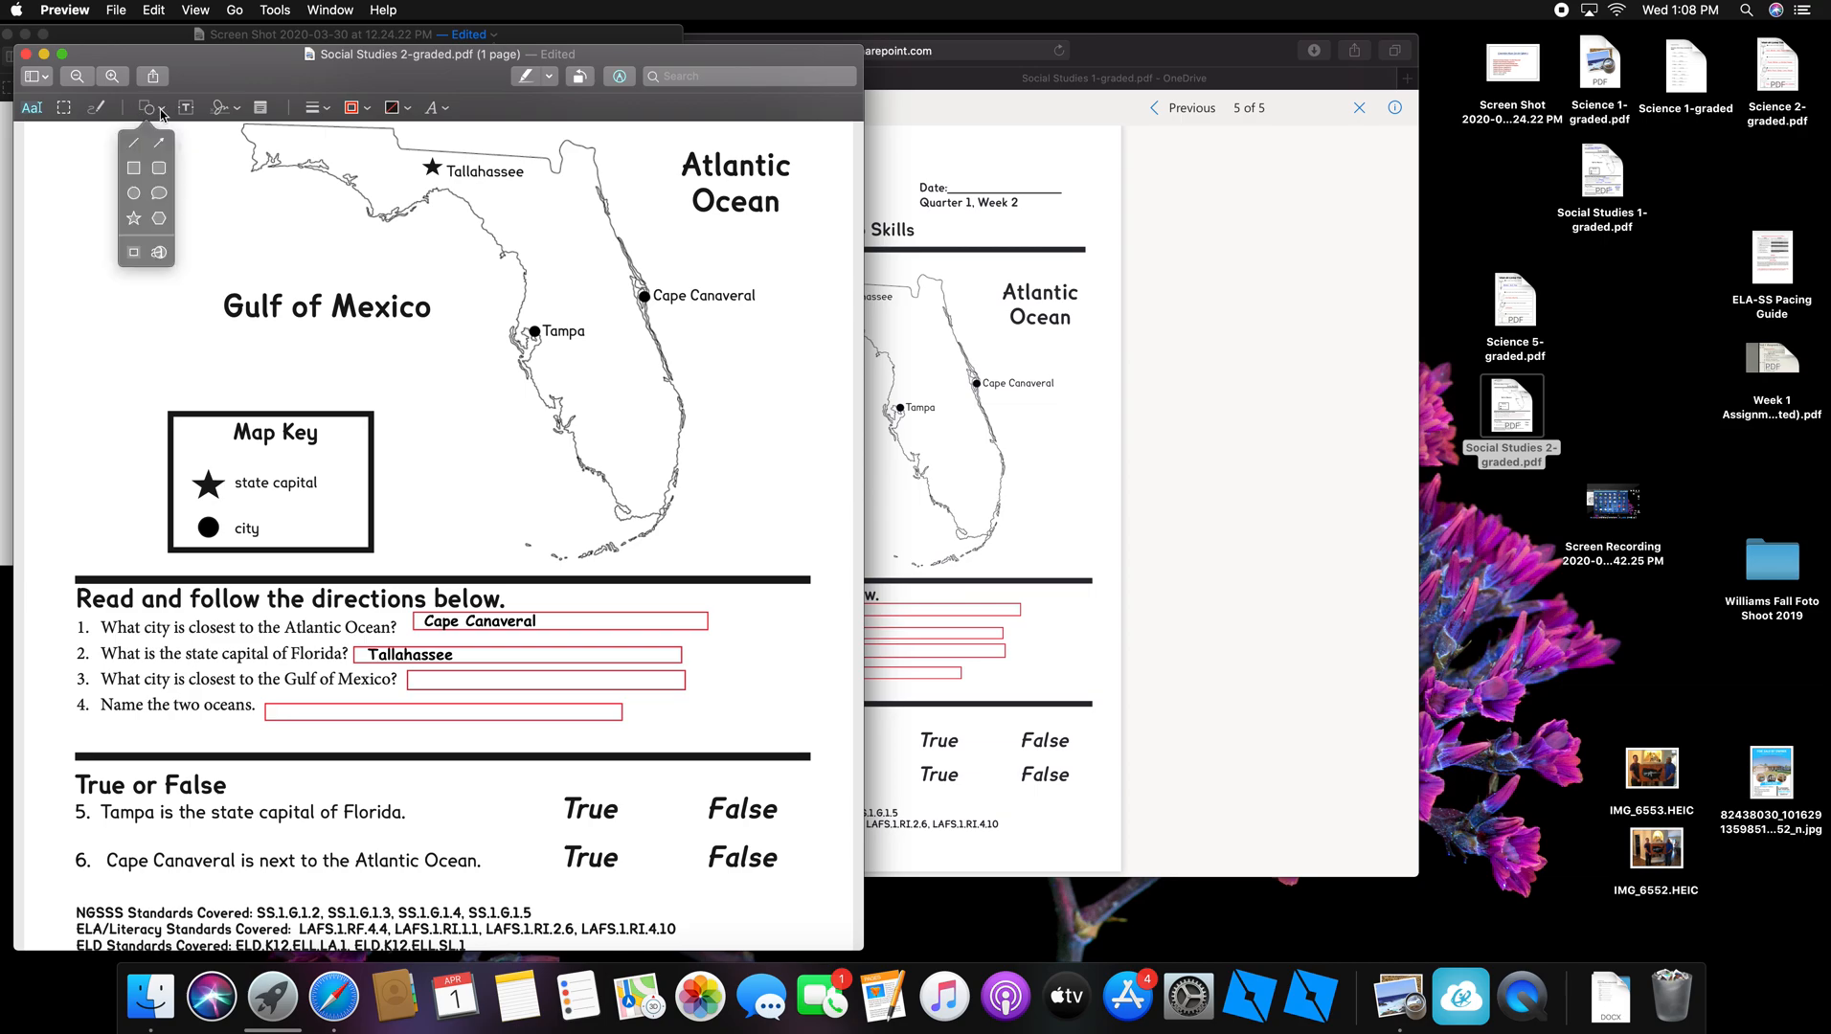
left_click(134, 194)
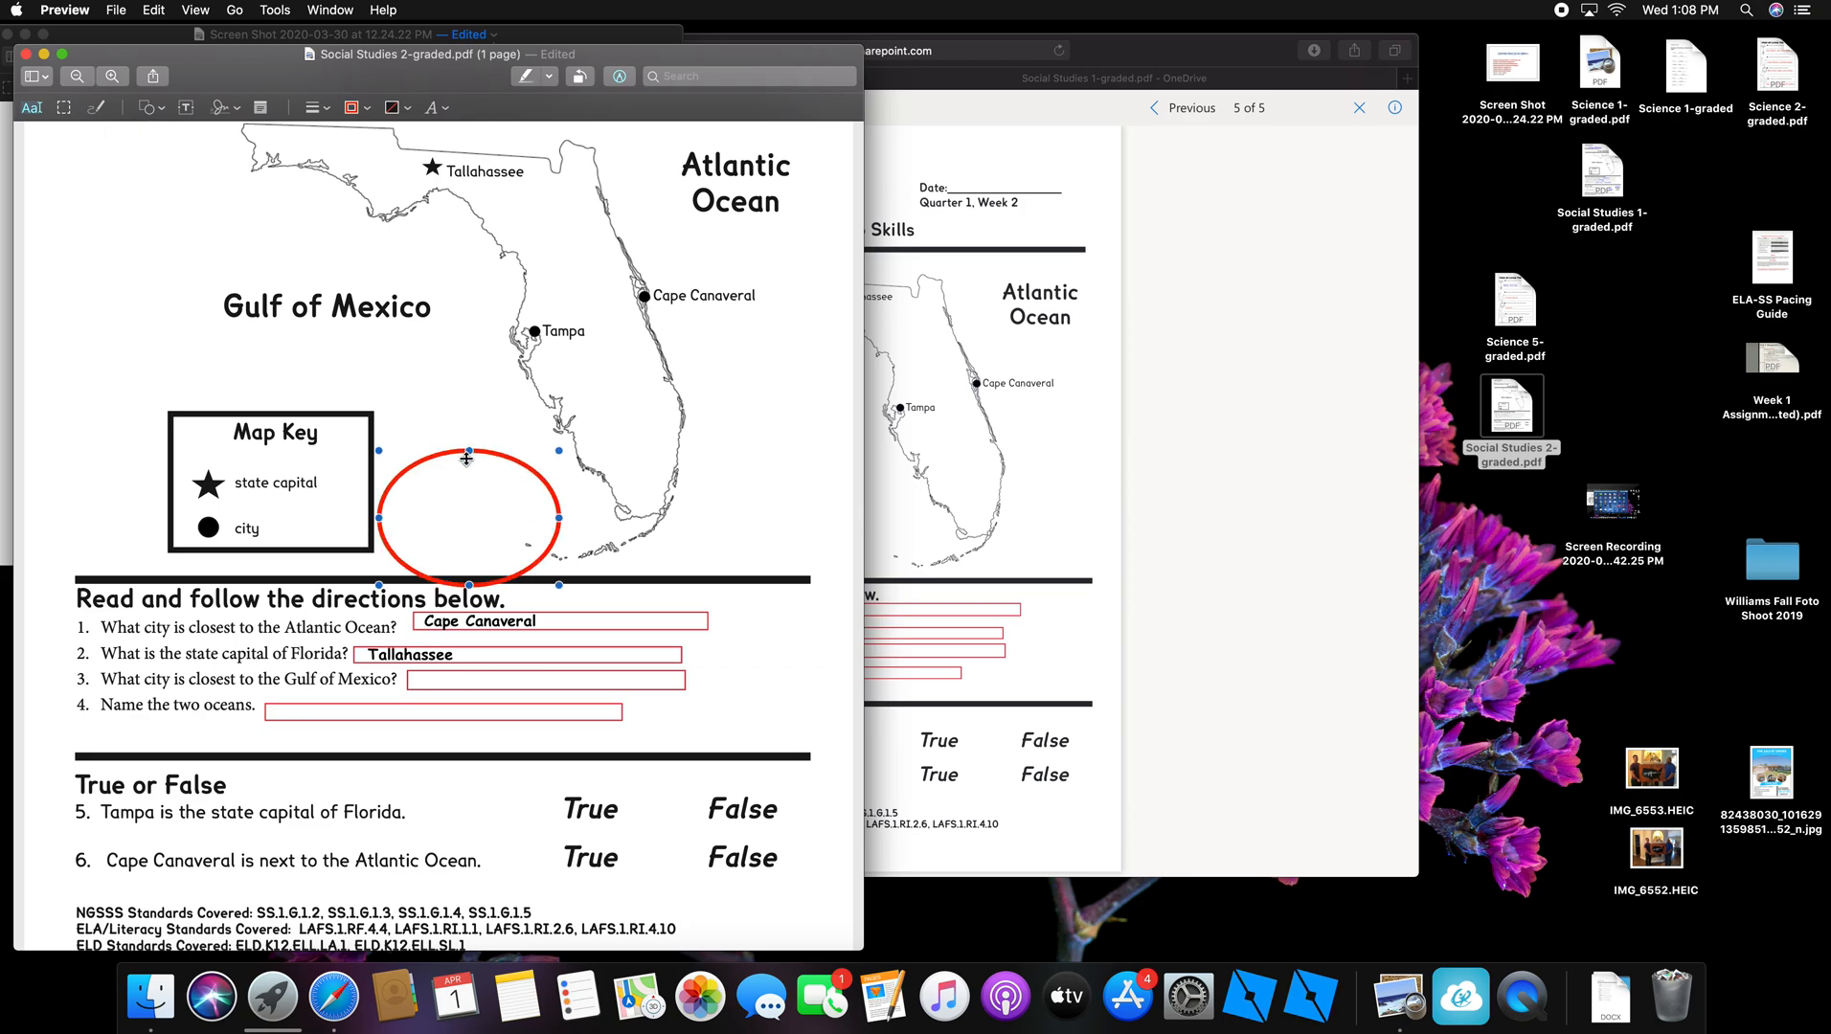
Step: Resize the red oval so it circles question 5's 'False'
left_click(488, 517)
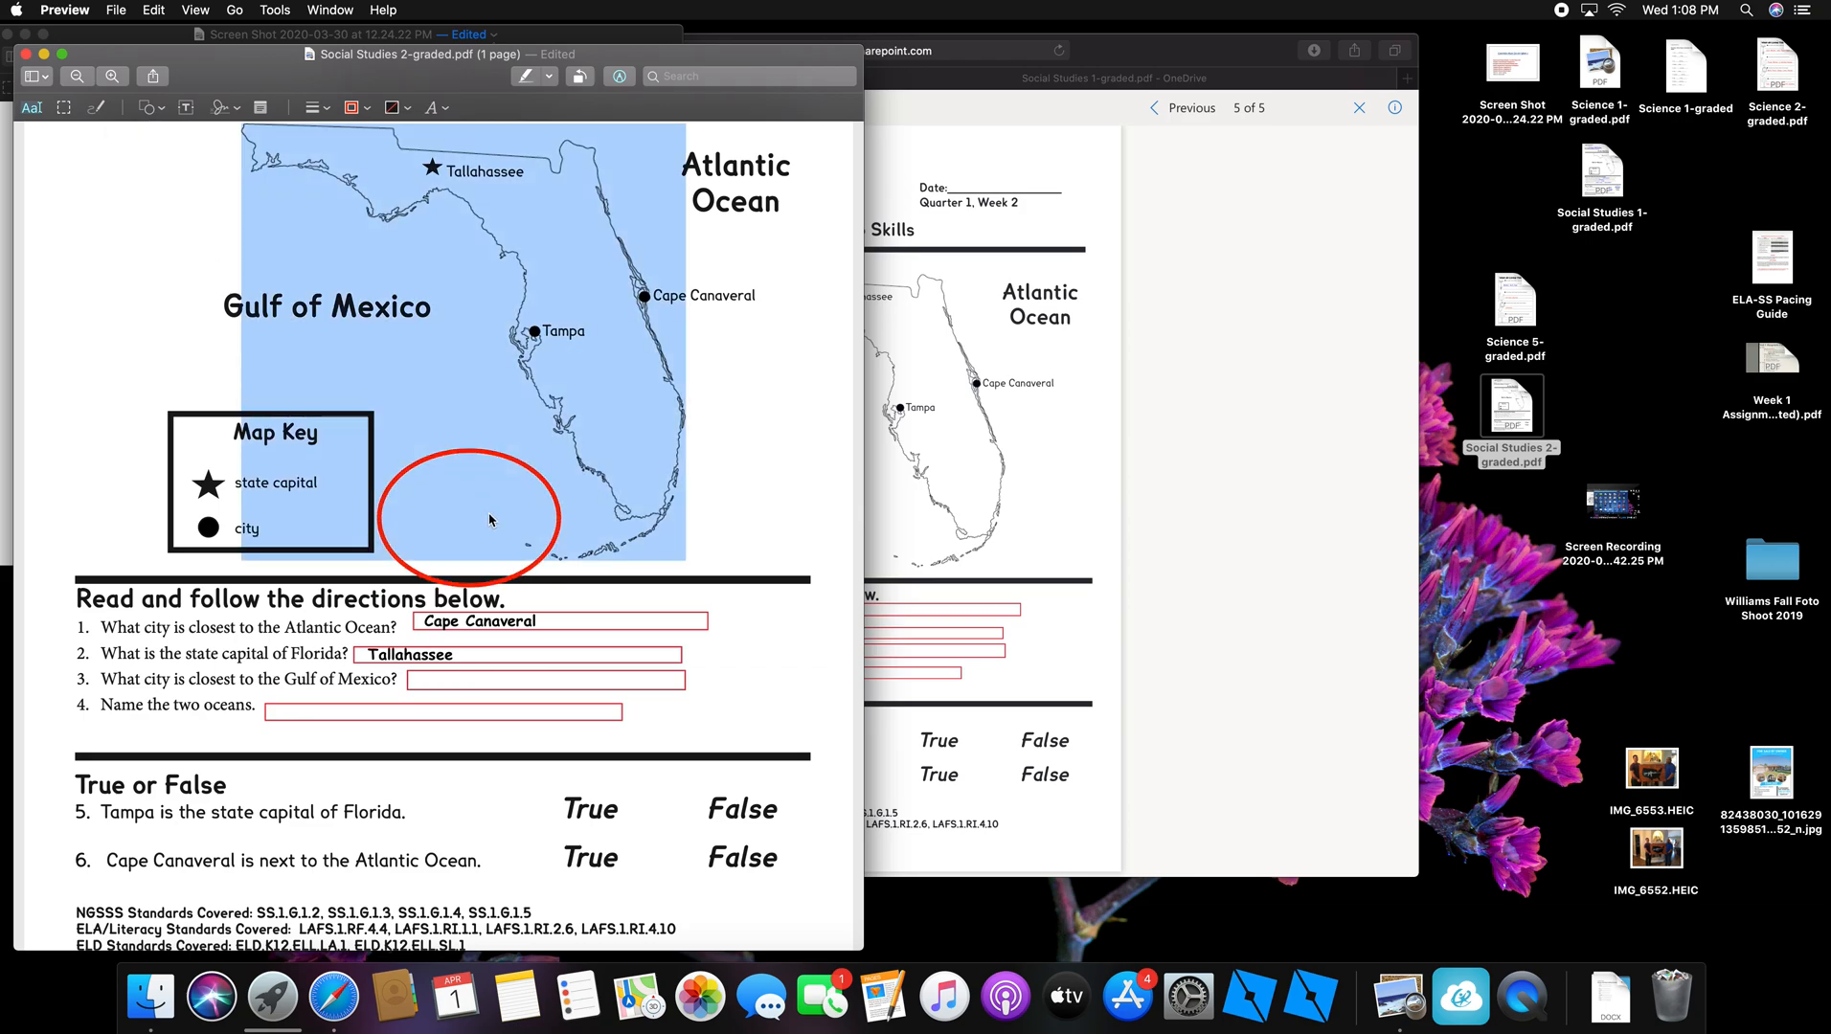
left_click(670, 595)
mouse_move(492, 562)
left_mouse_down()
mouse_move(531, 568)
mouse_move(790, 843)
left_mouse_up()
left_click_drag(638, 728, 764, 797)
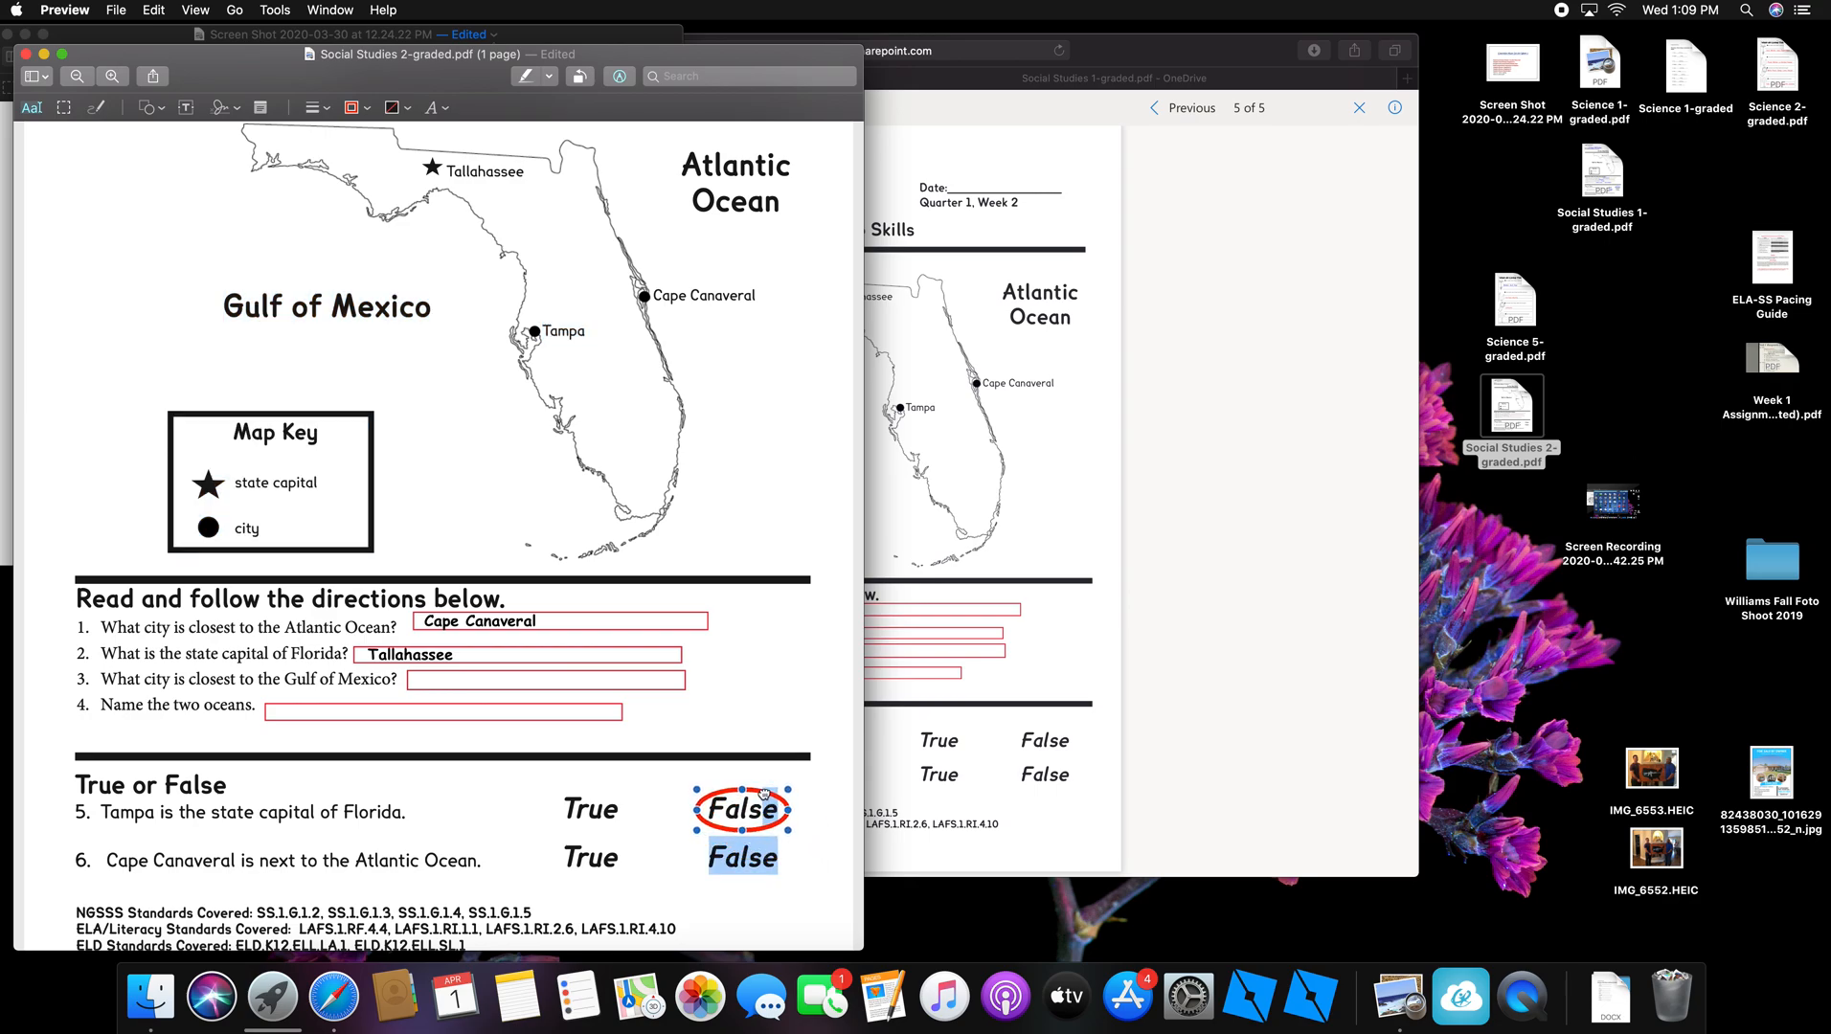
left_click(804, 766)
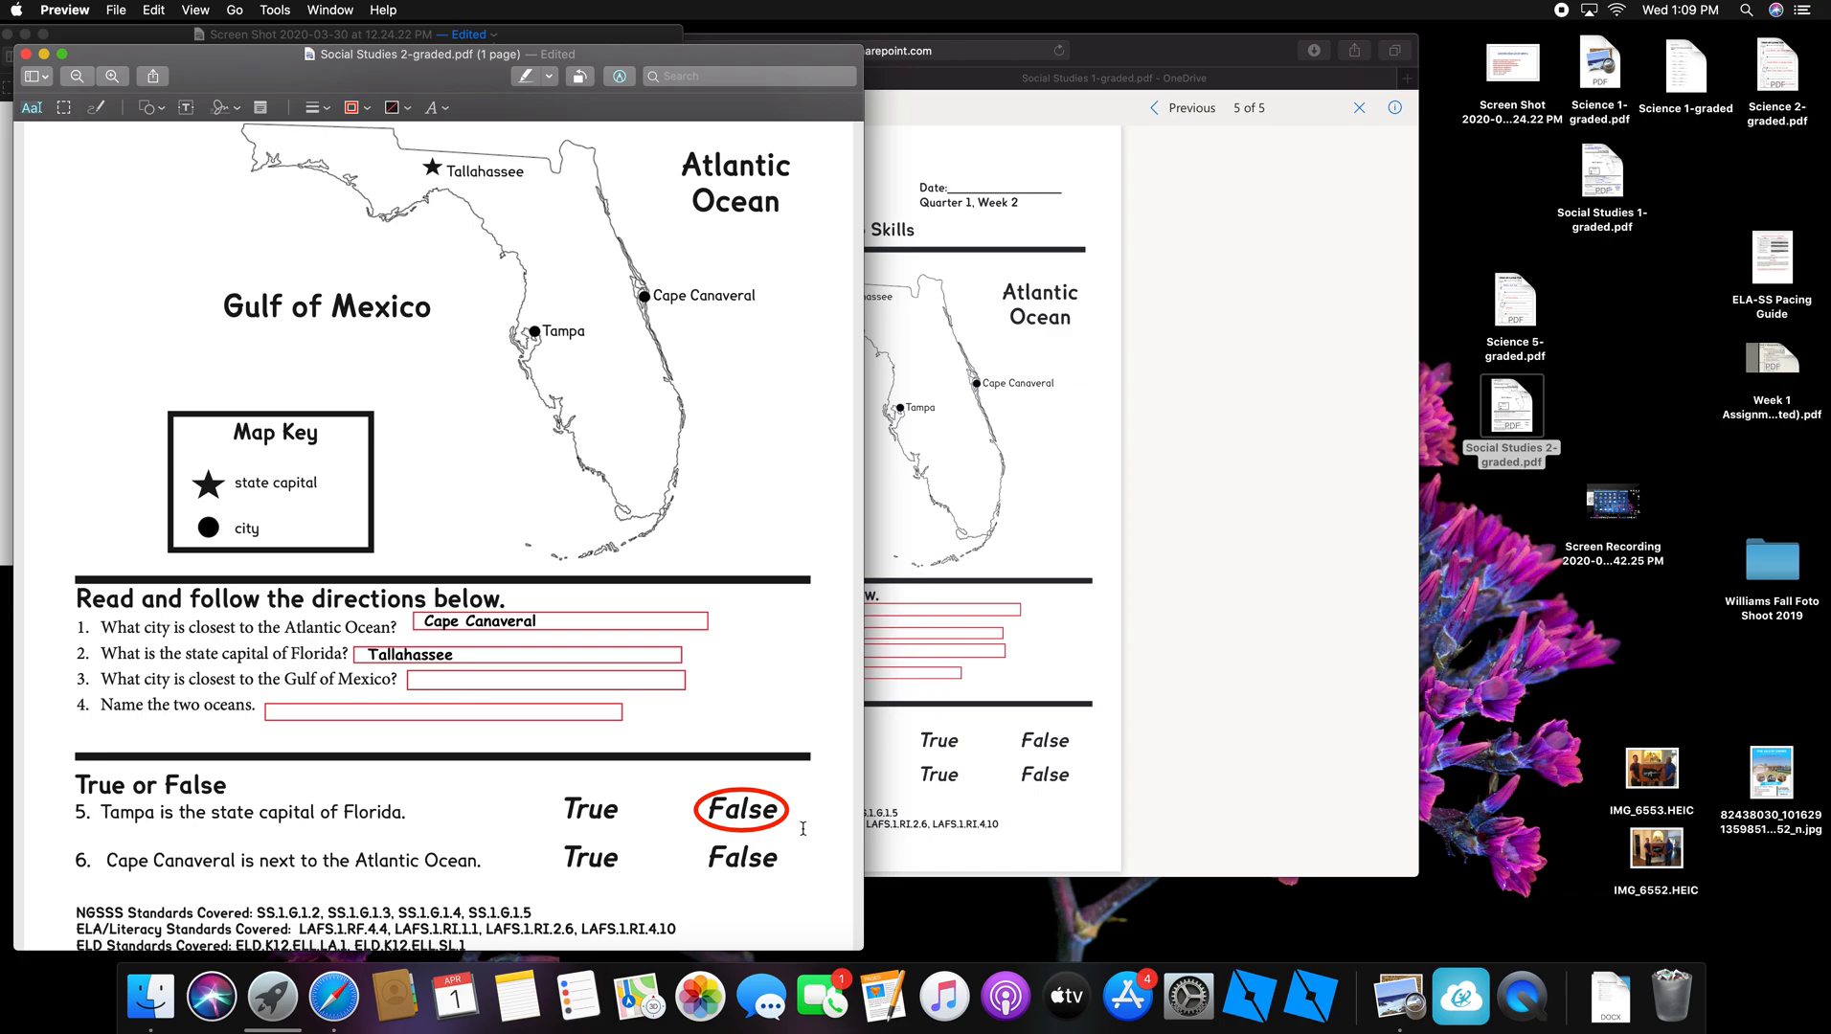
scroll(164, 327, "down", 1)
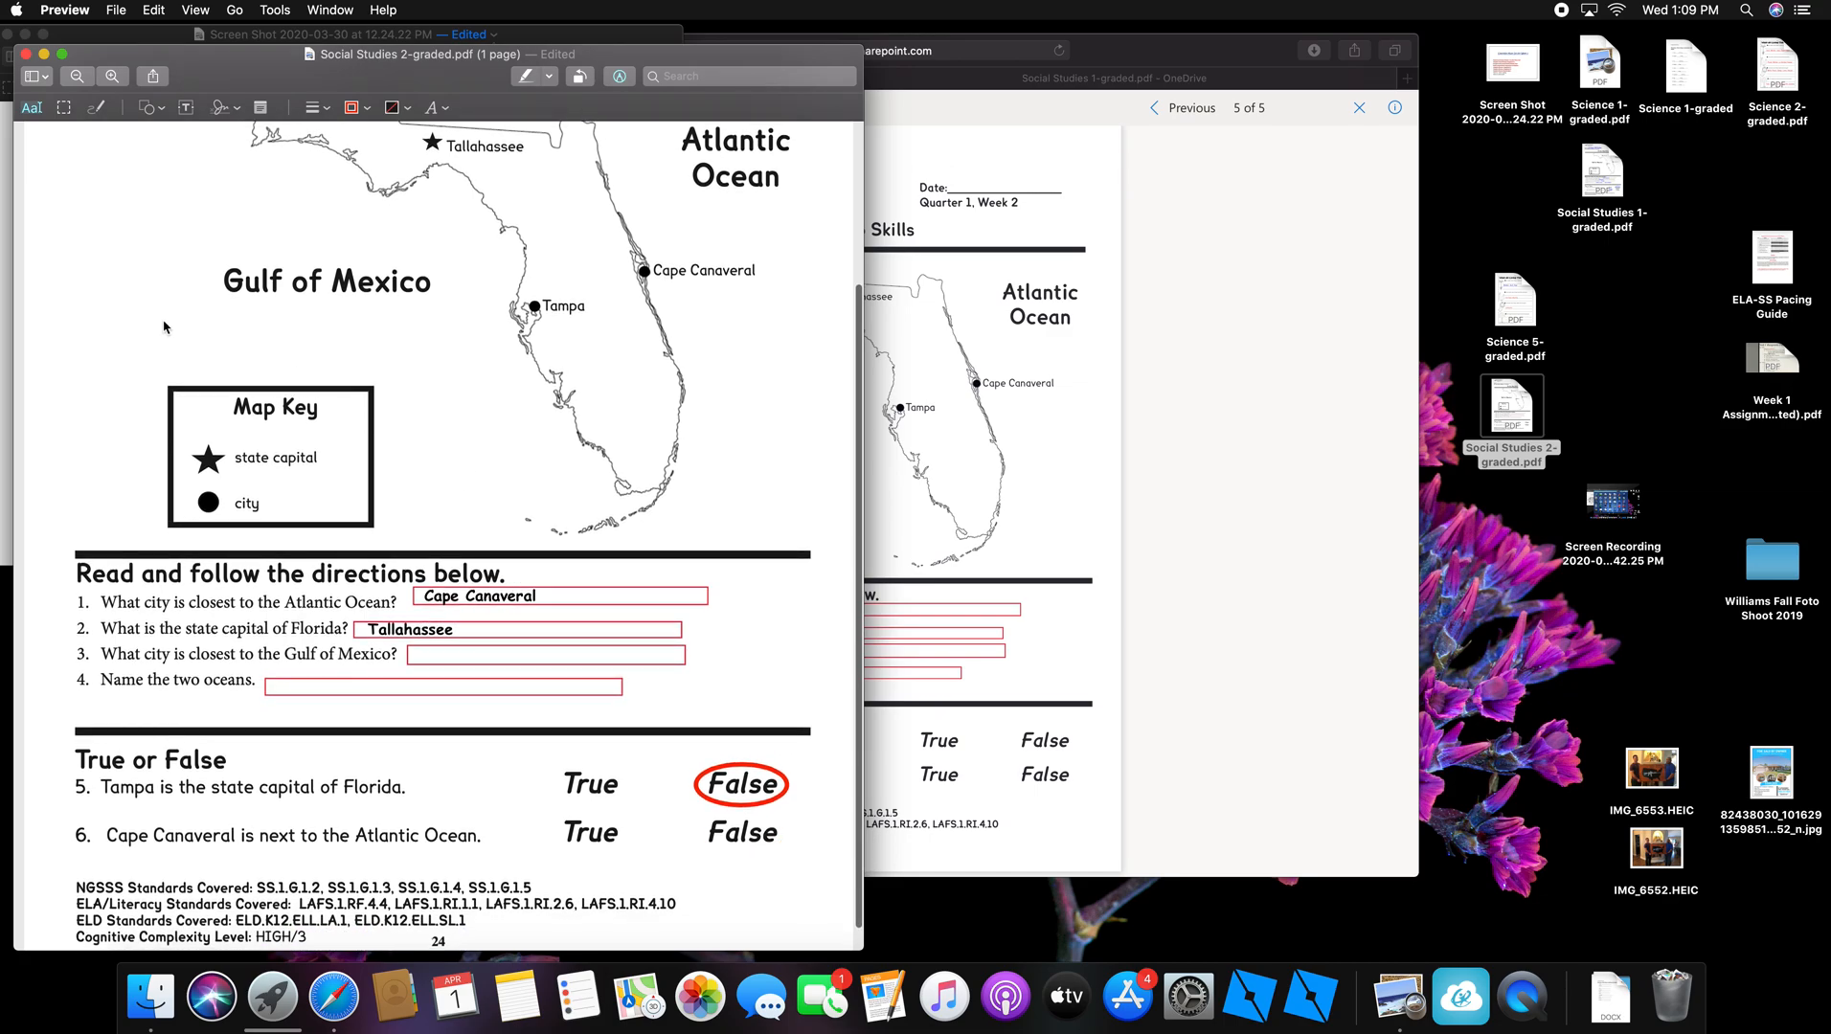
Step: Add a red star shape, shrink it slightly, and place it over question 6's True
left_click(160, 109)
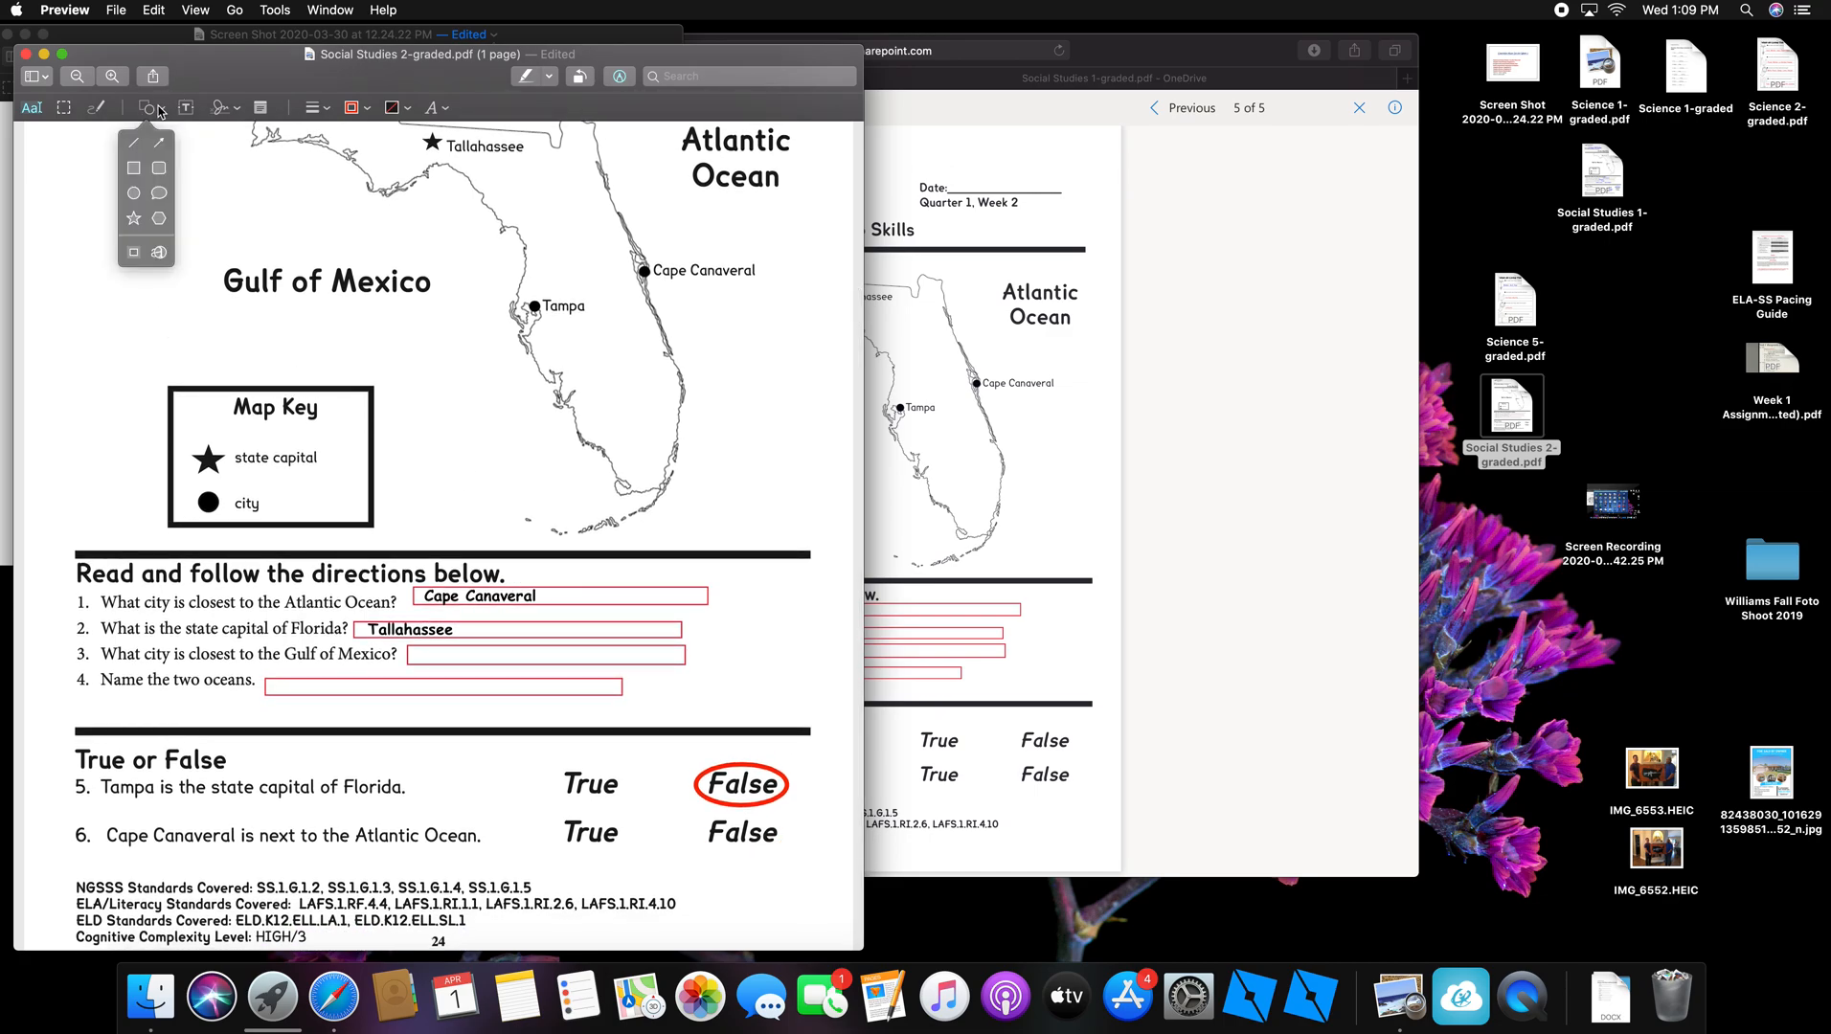
left_click(134, 220)
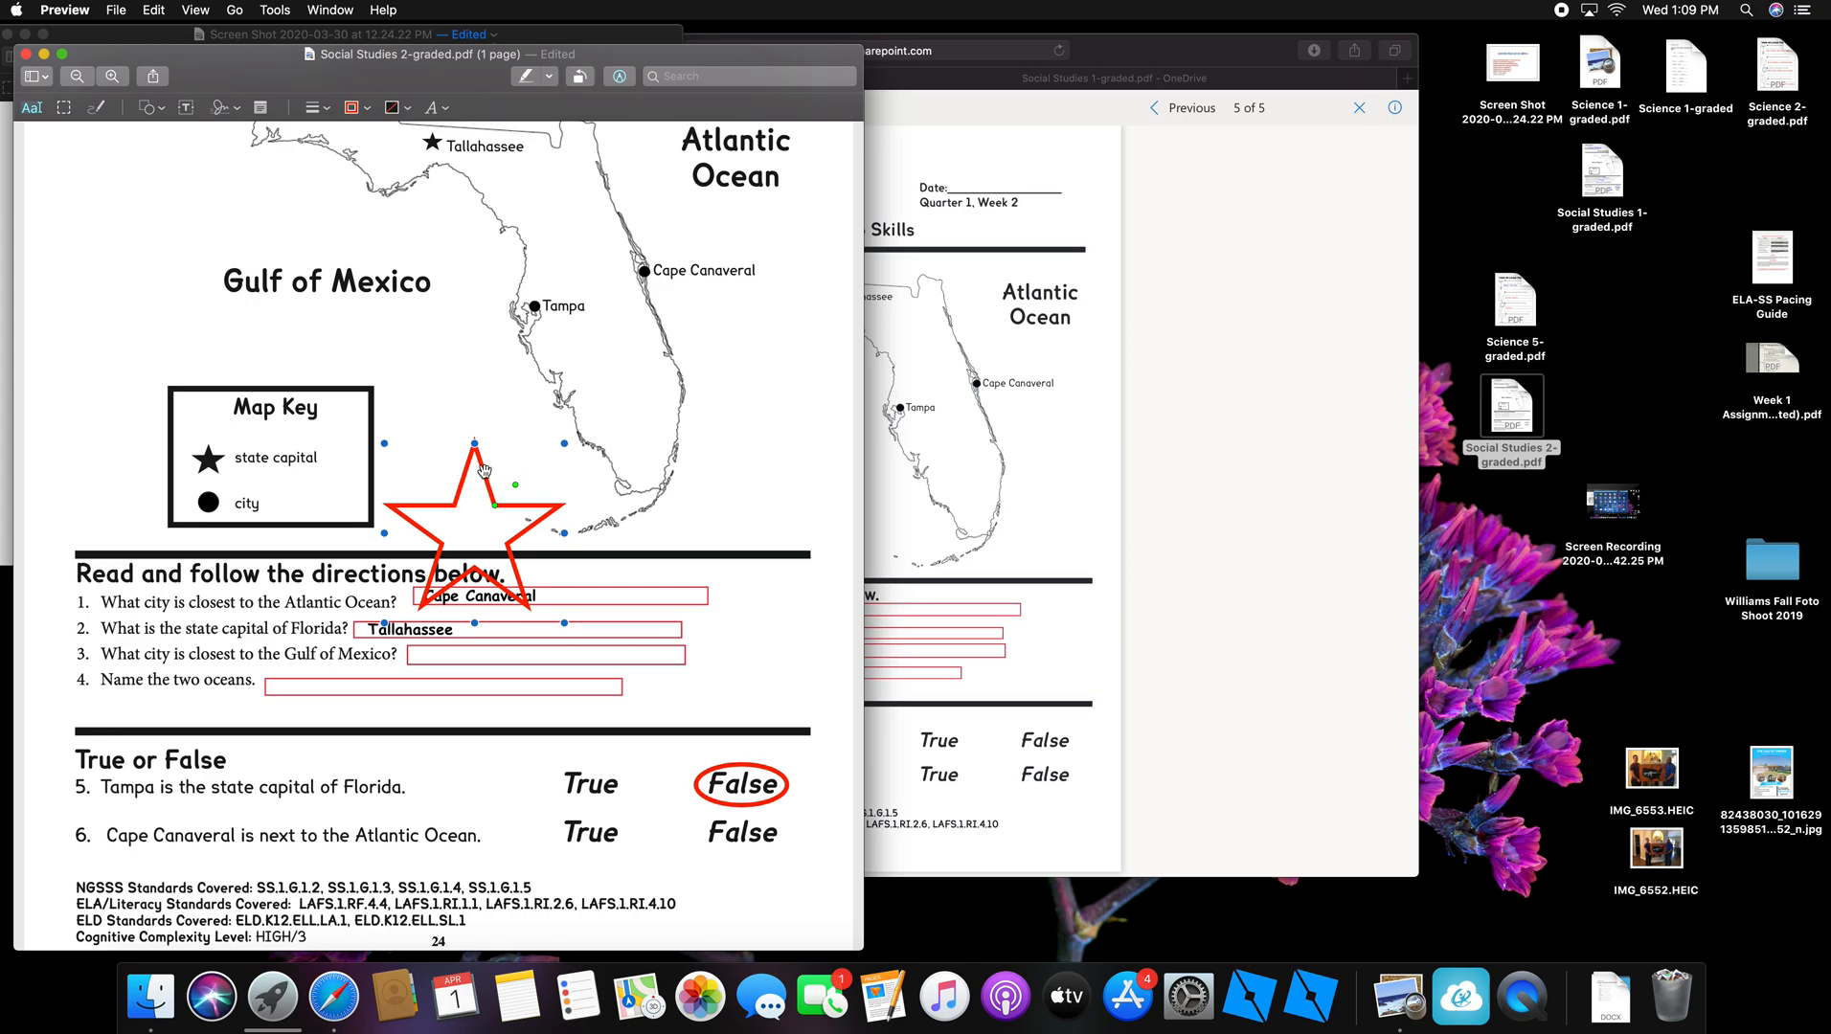
left_click_drag(483, 469, 646, 856)
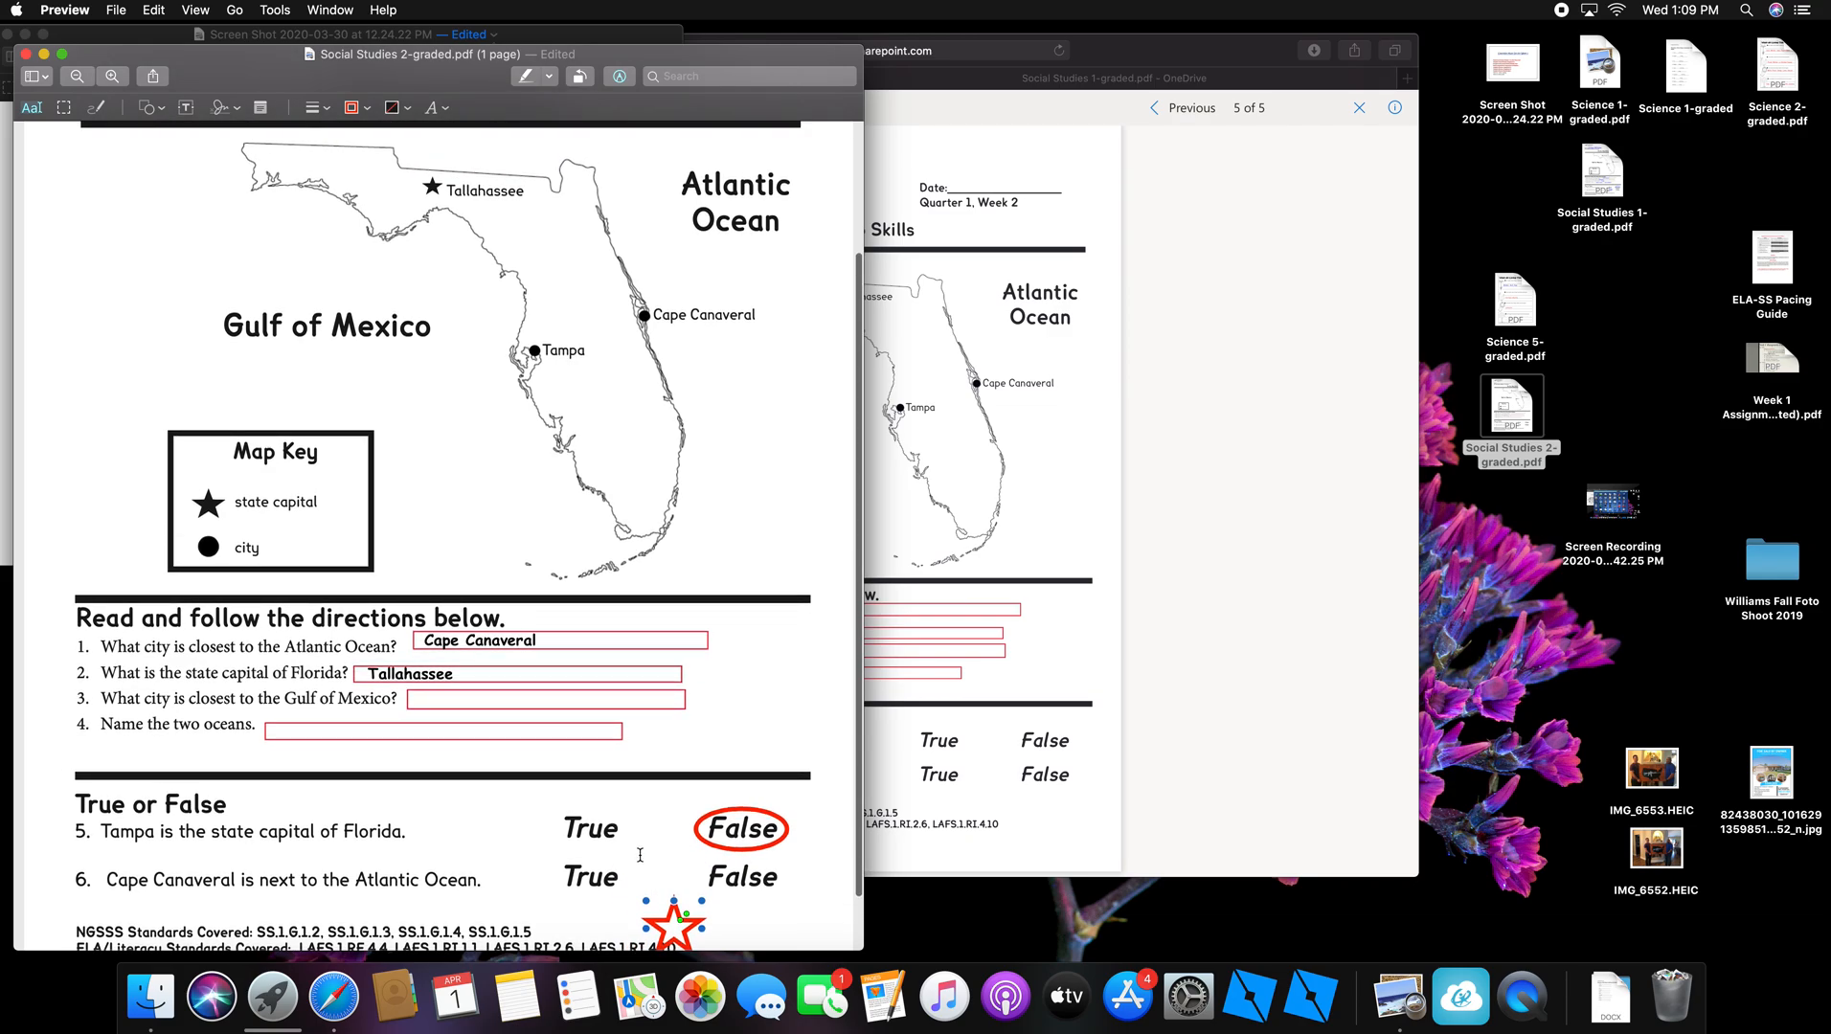
scroll(670, 854, "down", 1)
left_click_drag(686, 865, 600, 806)
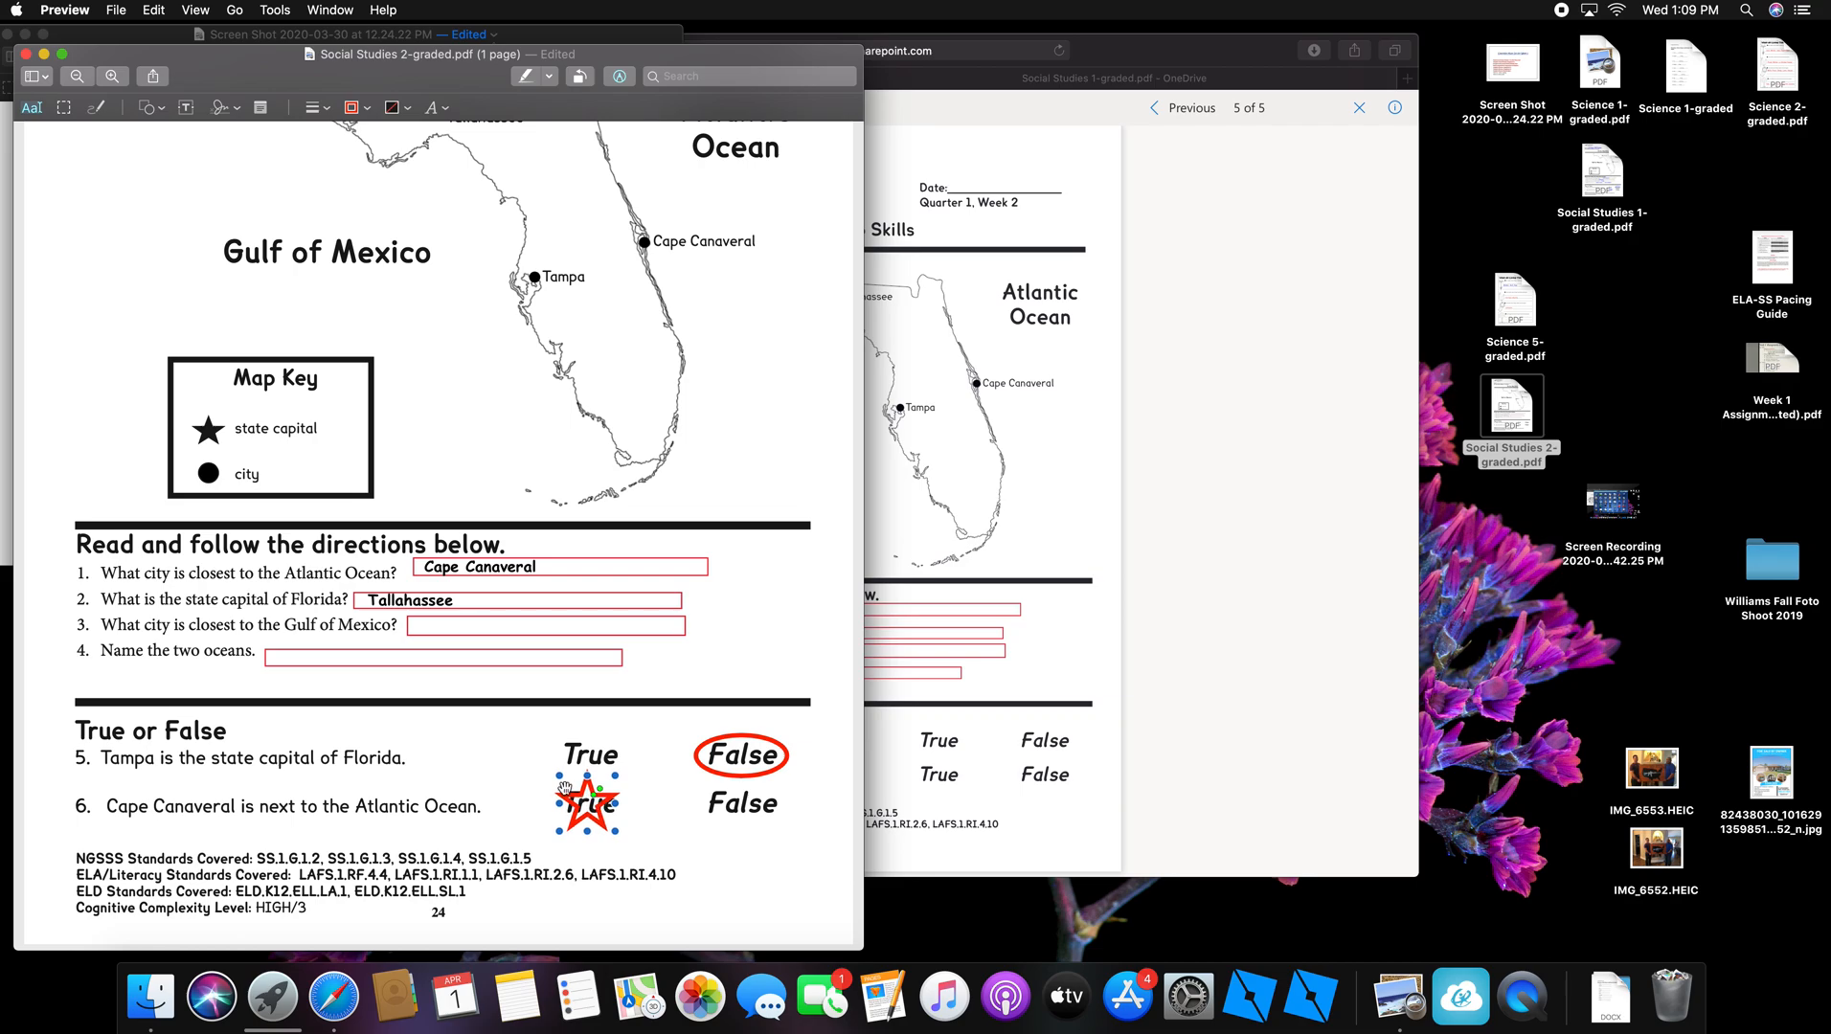
left_click_drag(562, 779, 594, 799)
left_click(665, 819)
scroll(671, 827, "up", 2)
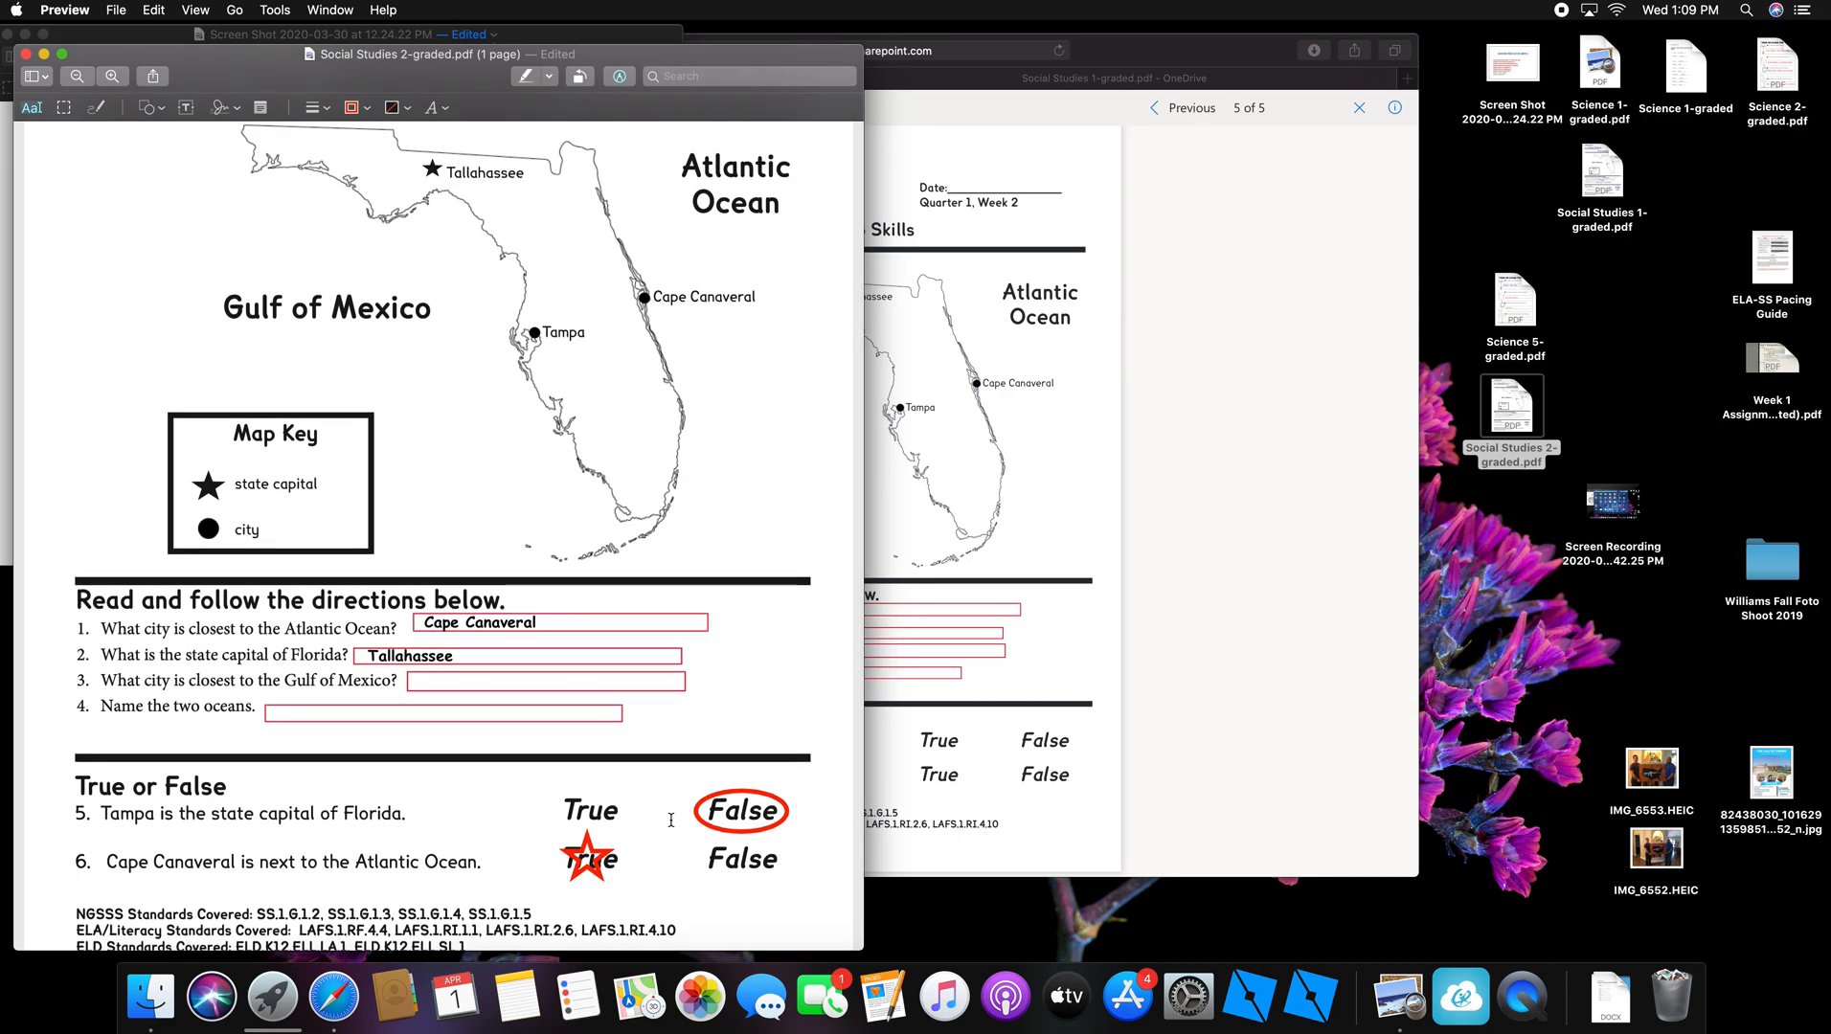
scroll(671, 820, "down", 2)
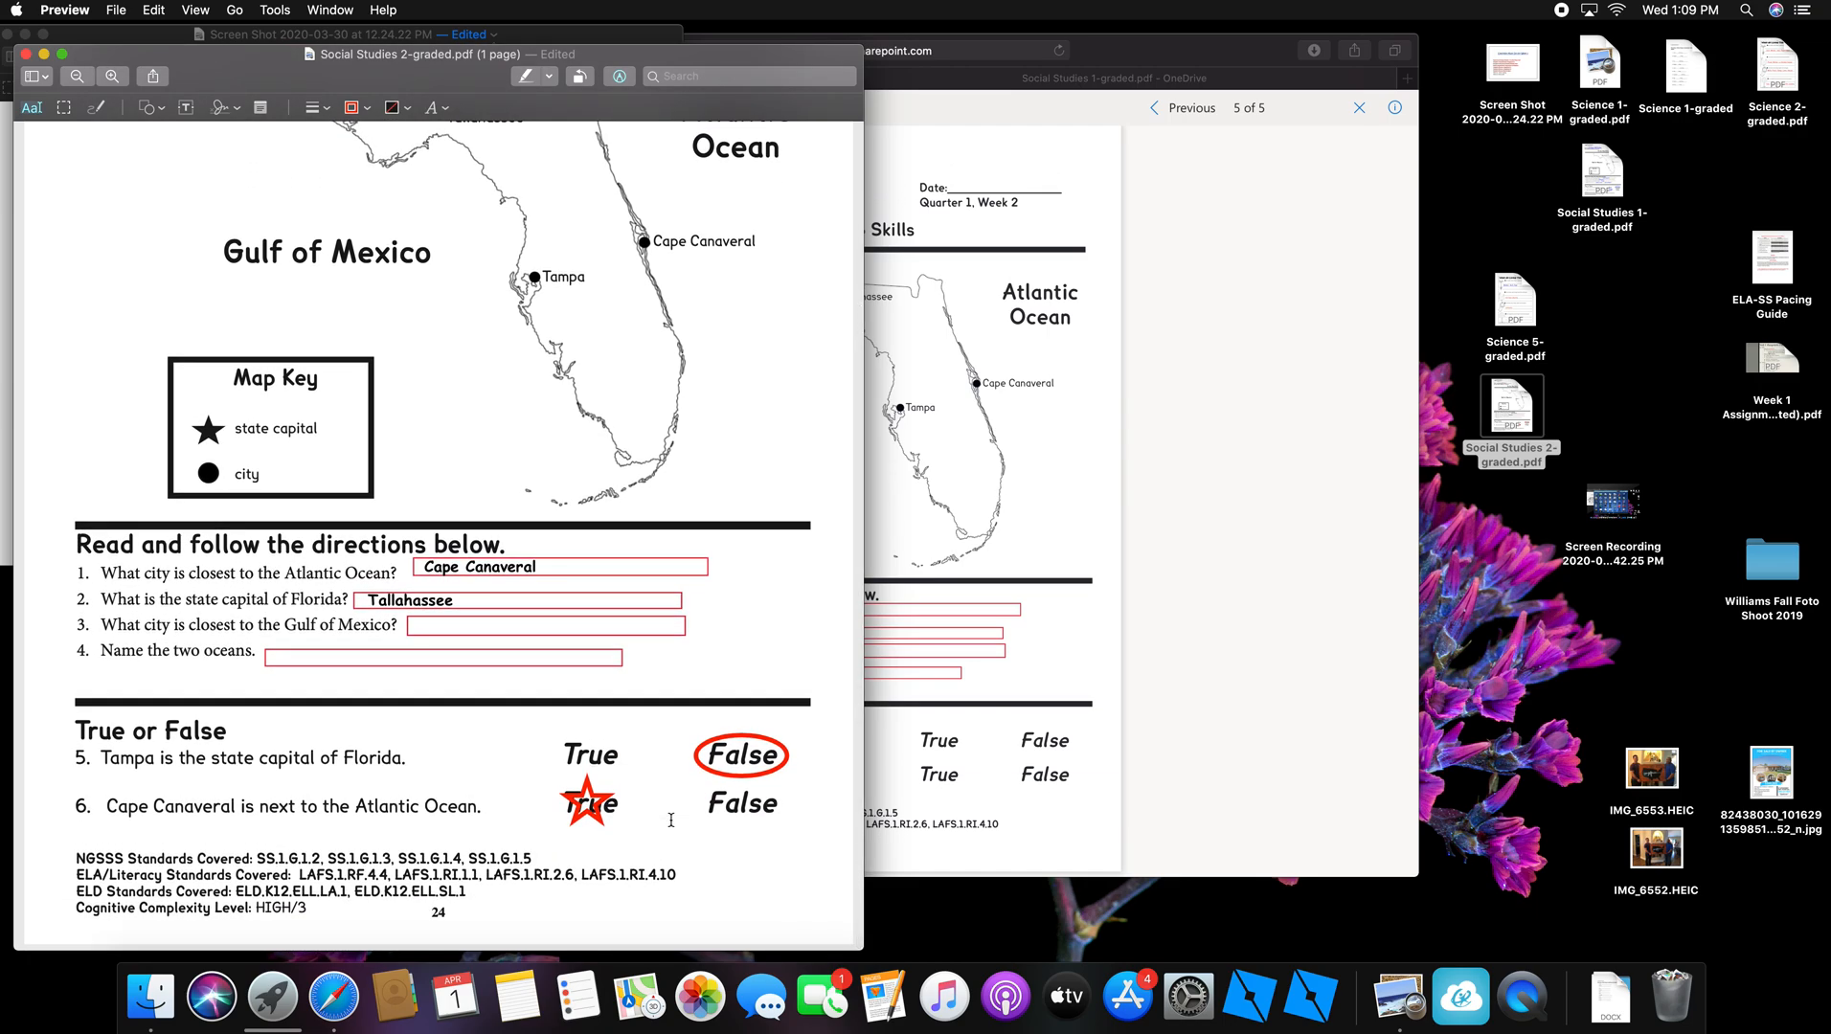
scroll(671, 814, "down", 1)
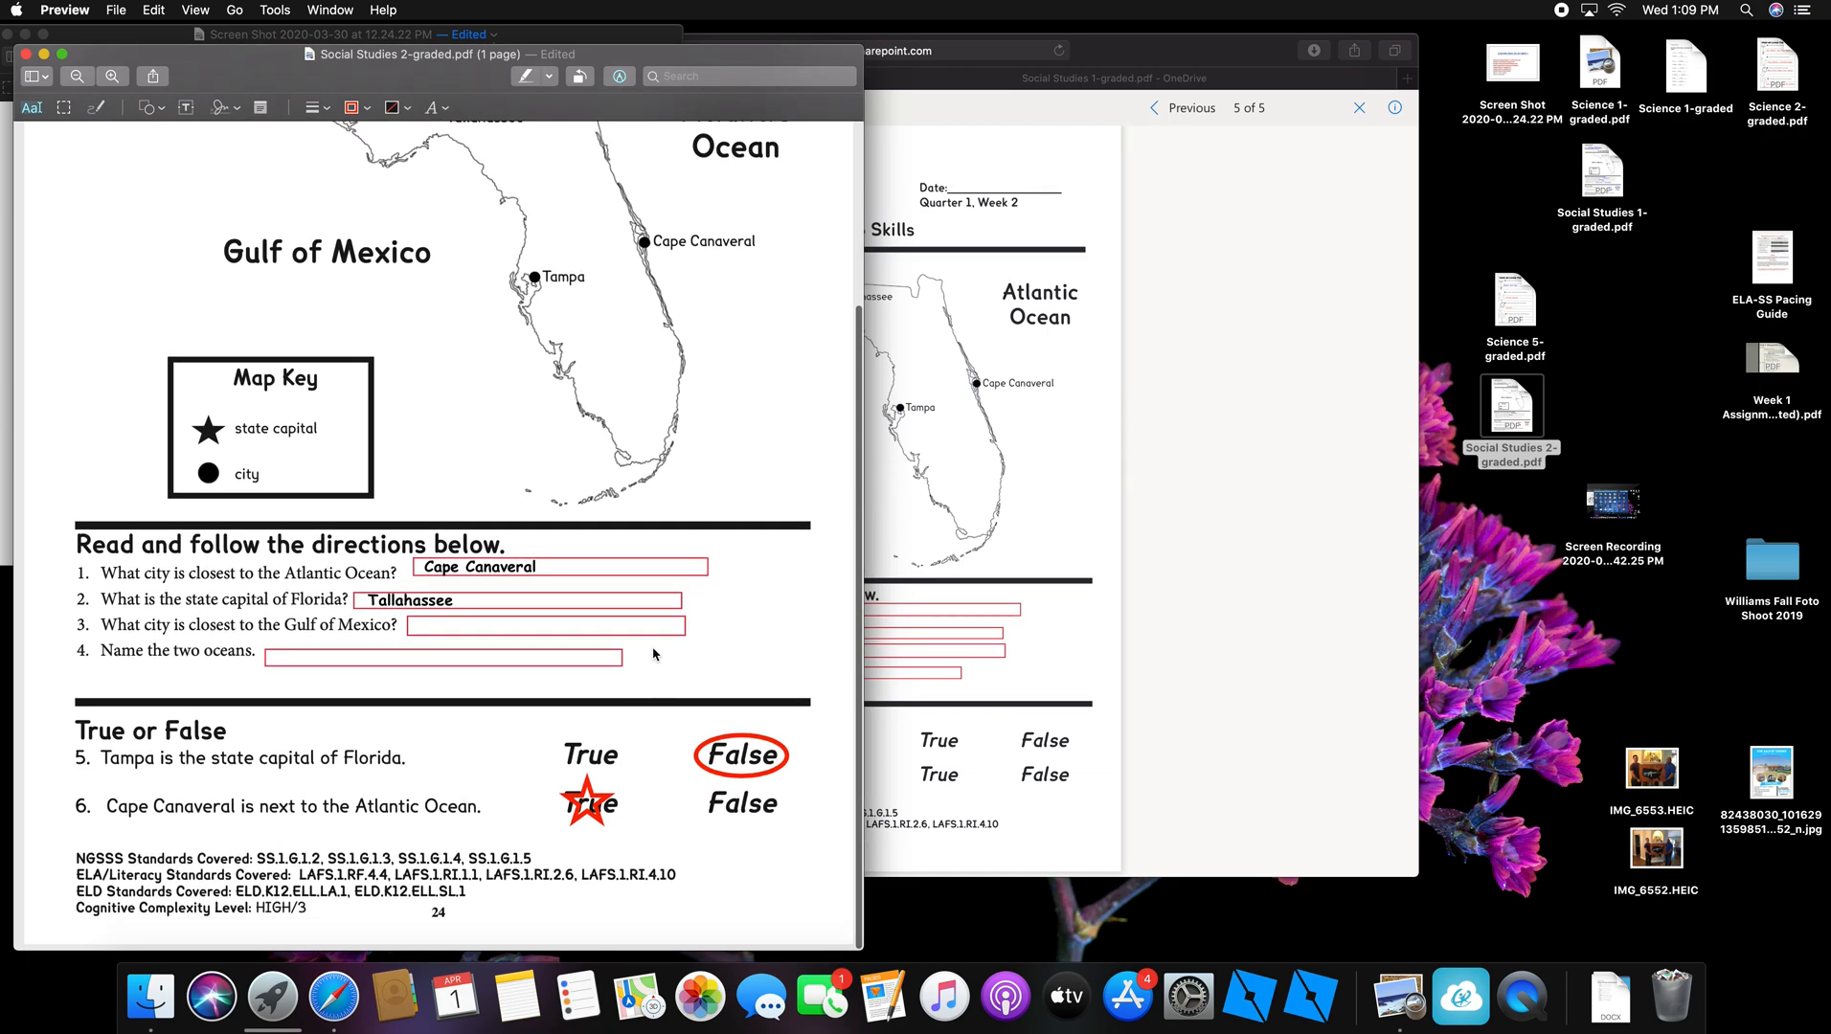
scroll(488, 495, "up", 5)
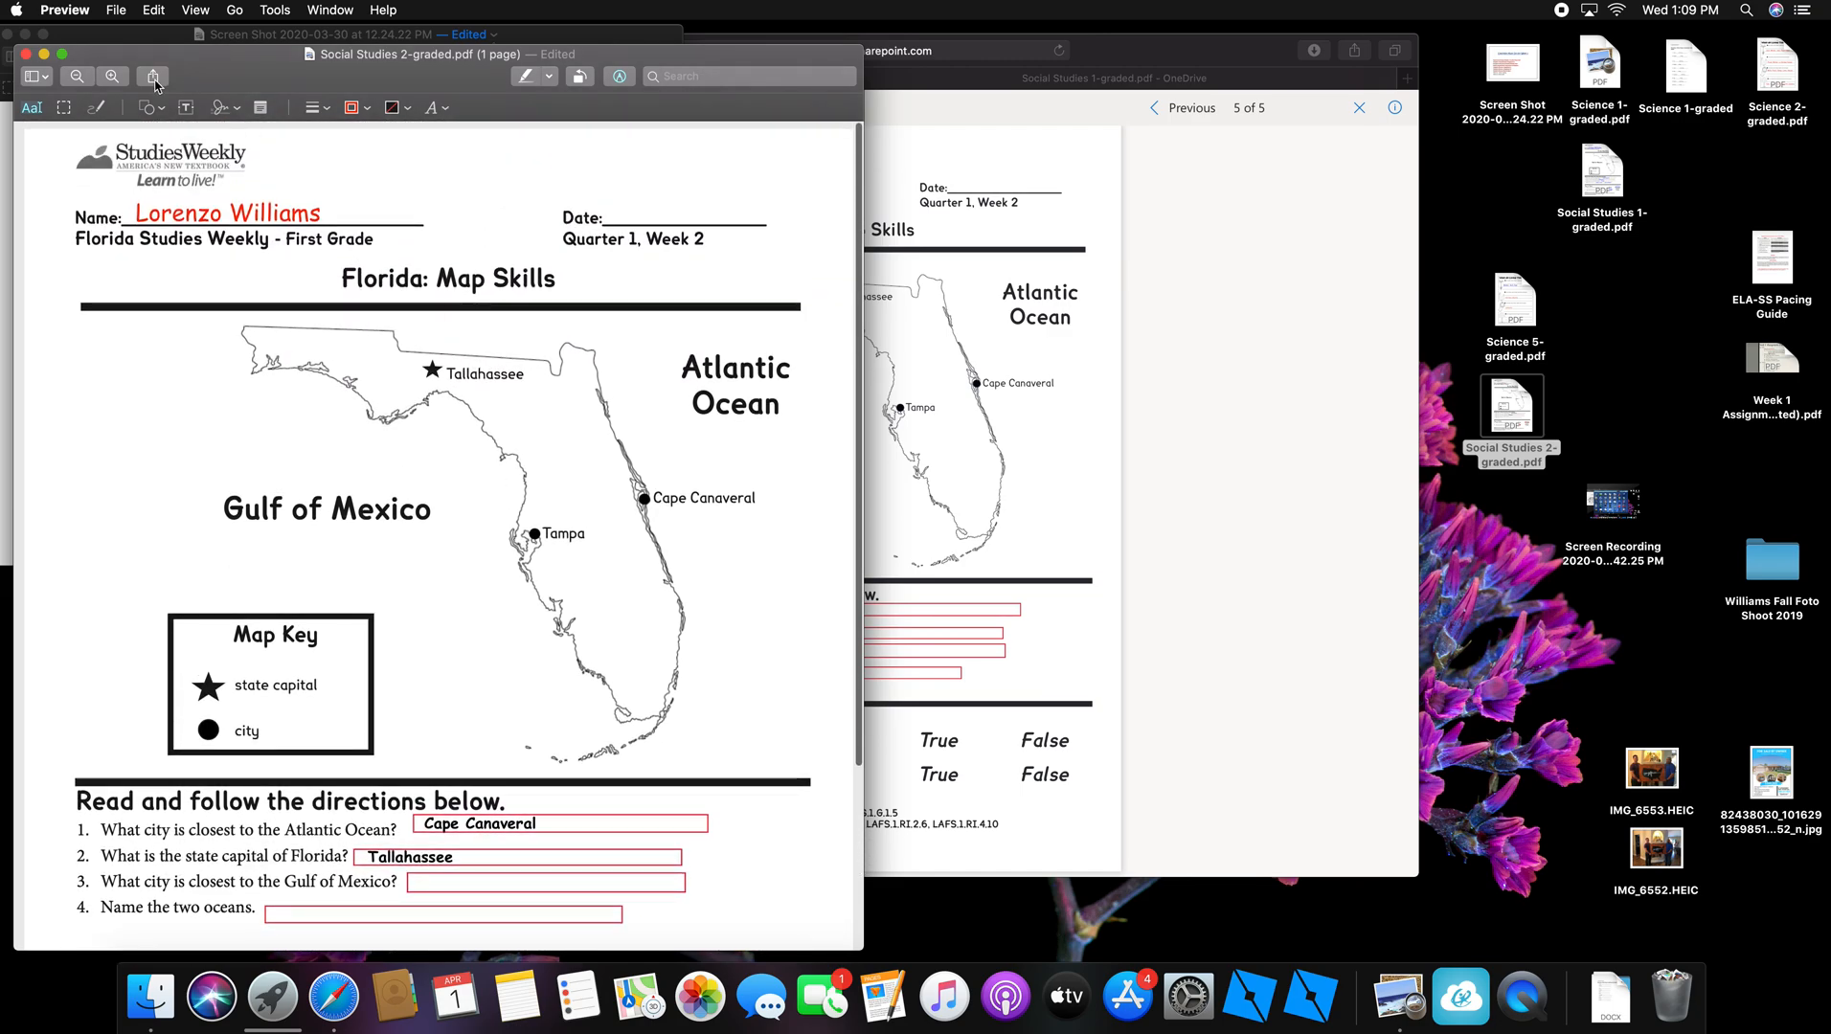
Step: Save Social Studies 2-graded.pdf with File > Save
left_click(116, 10)
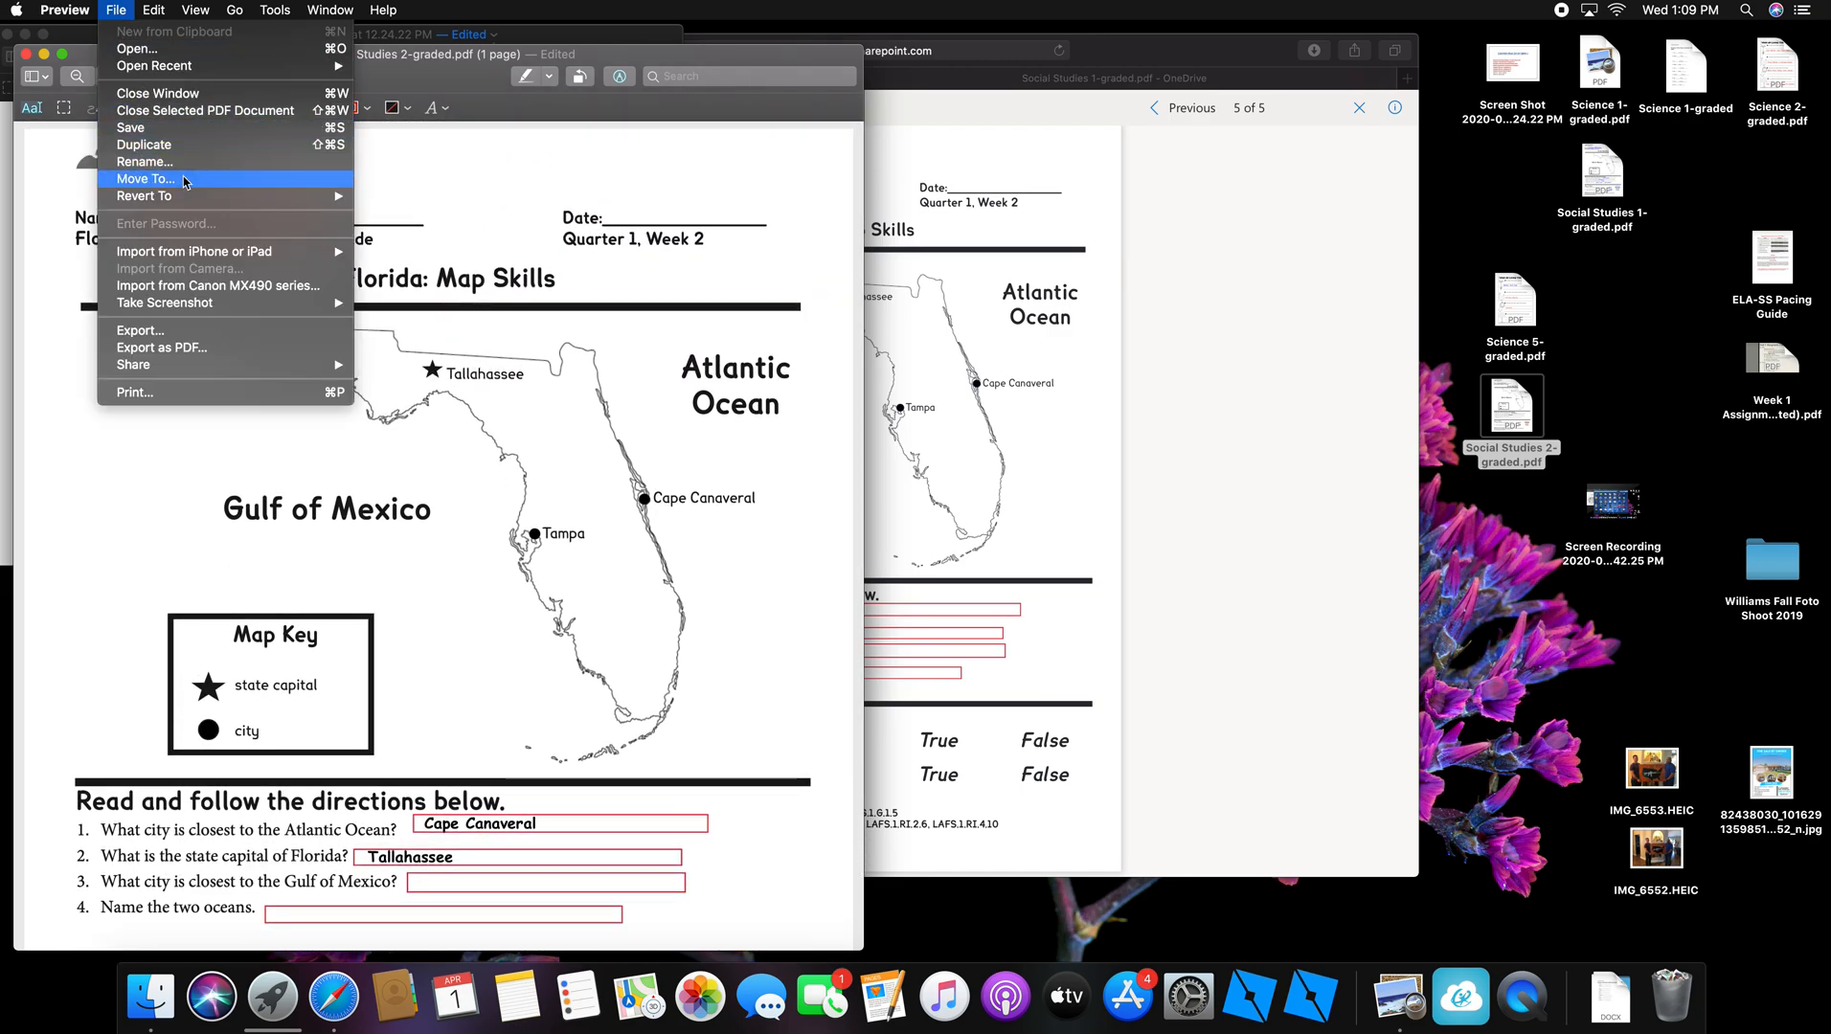
left_click(150, 128)
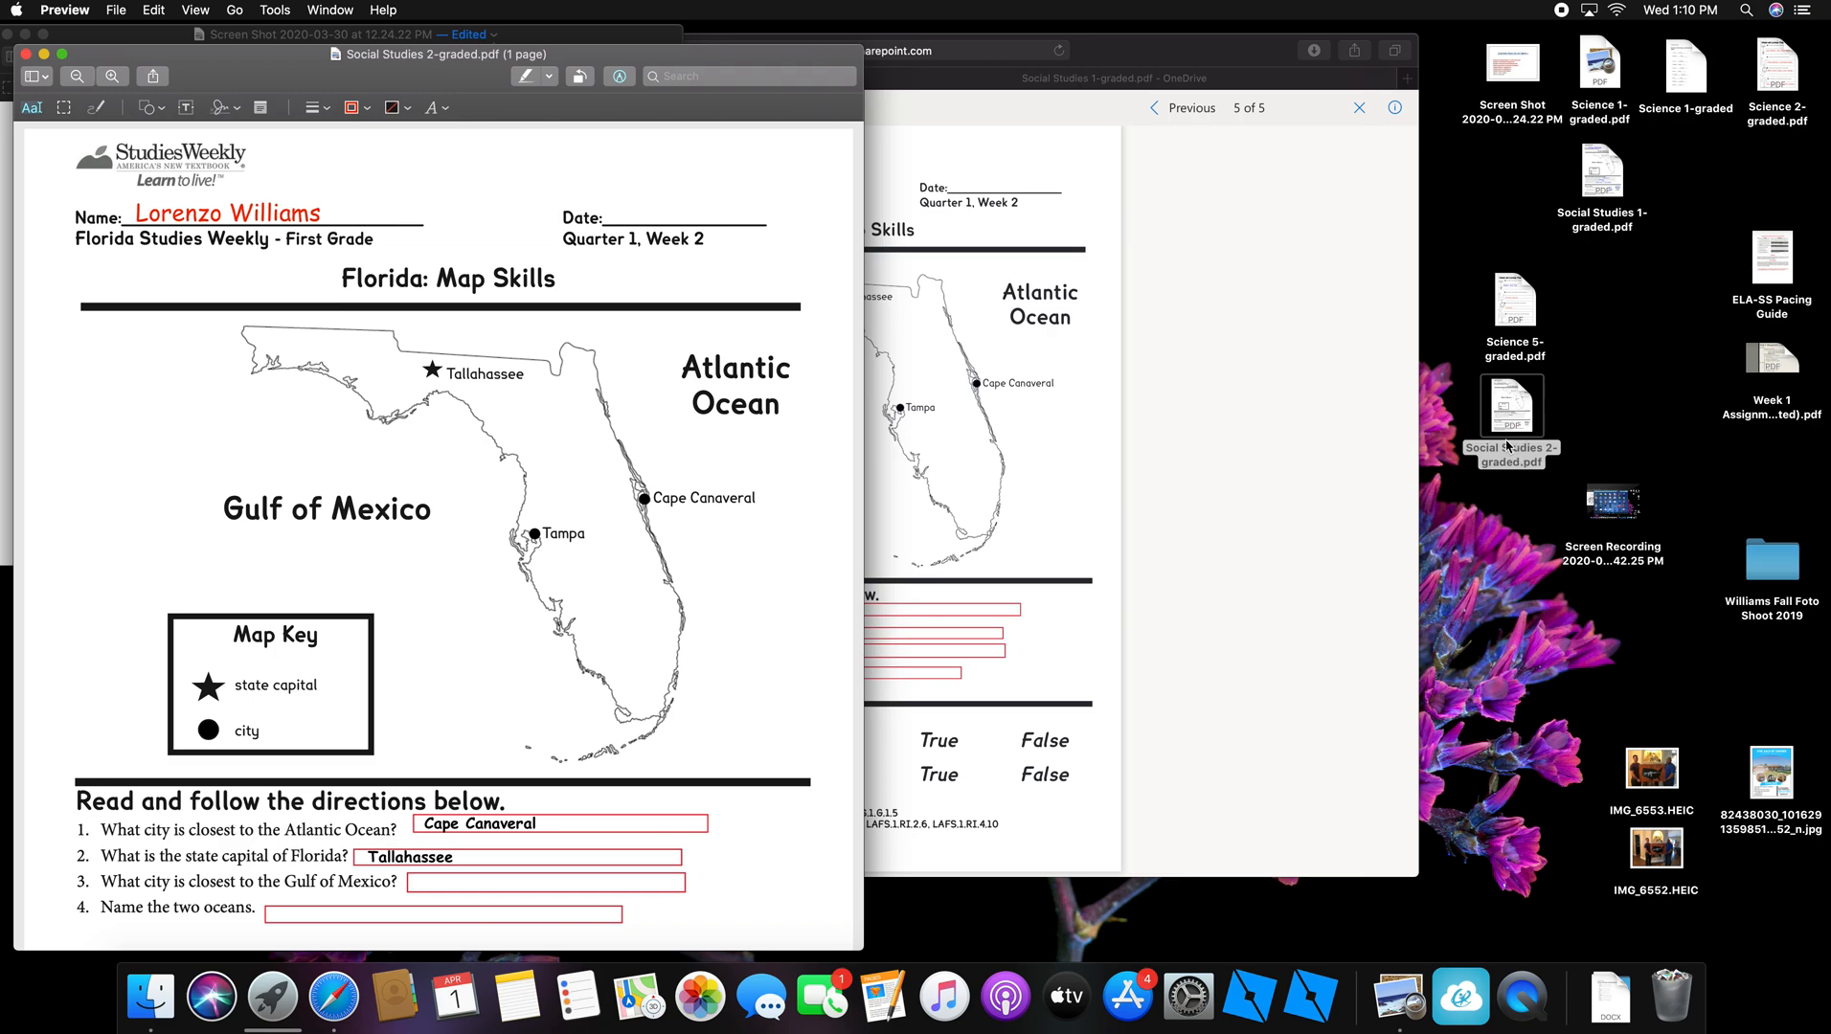
left_click(1611, 377)
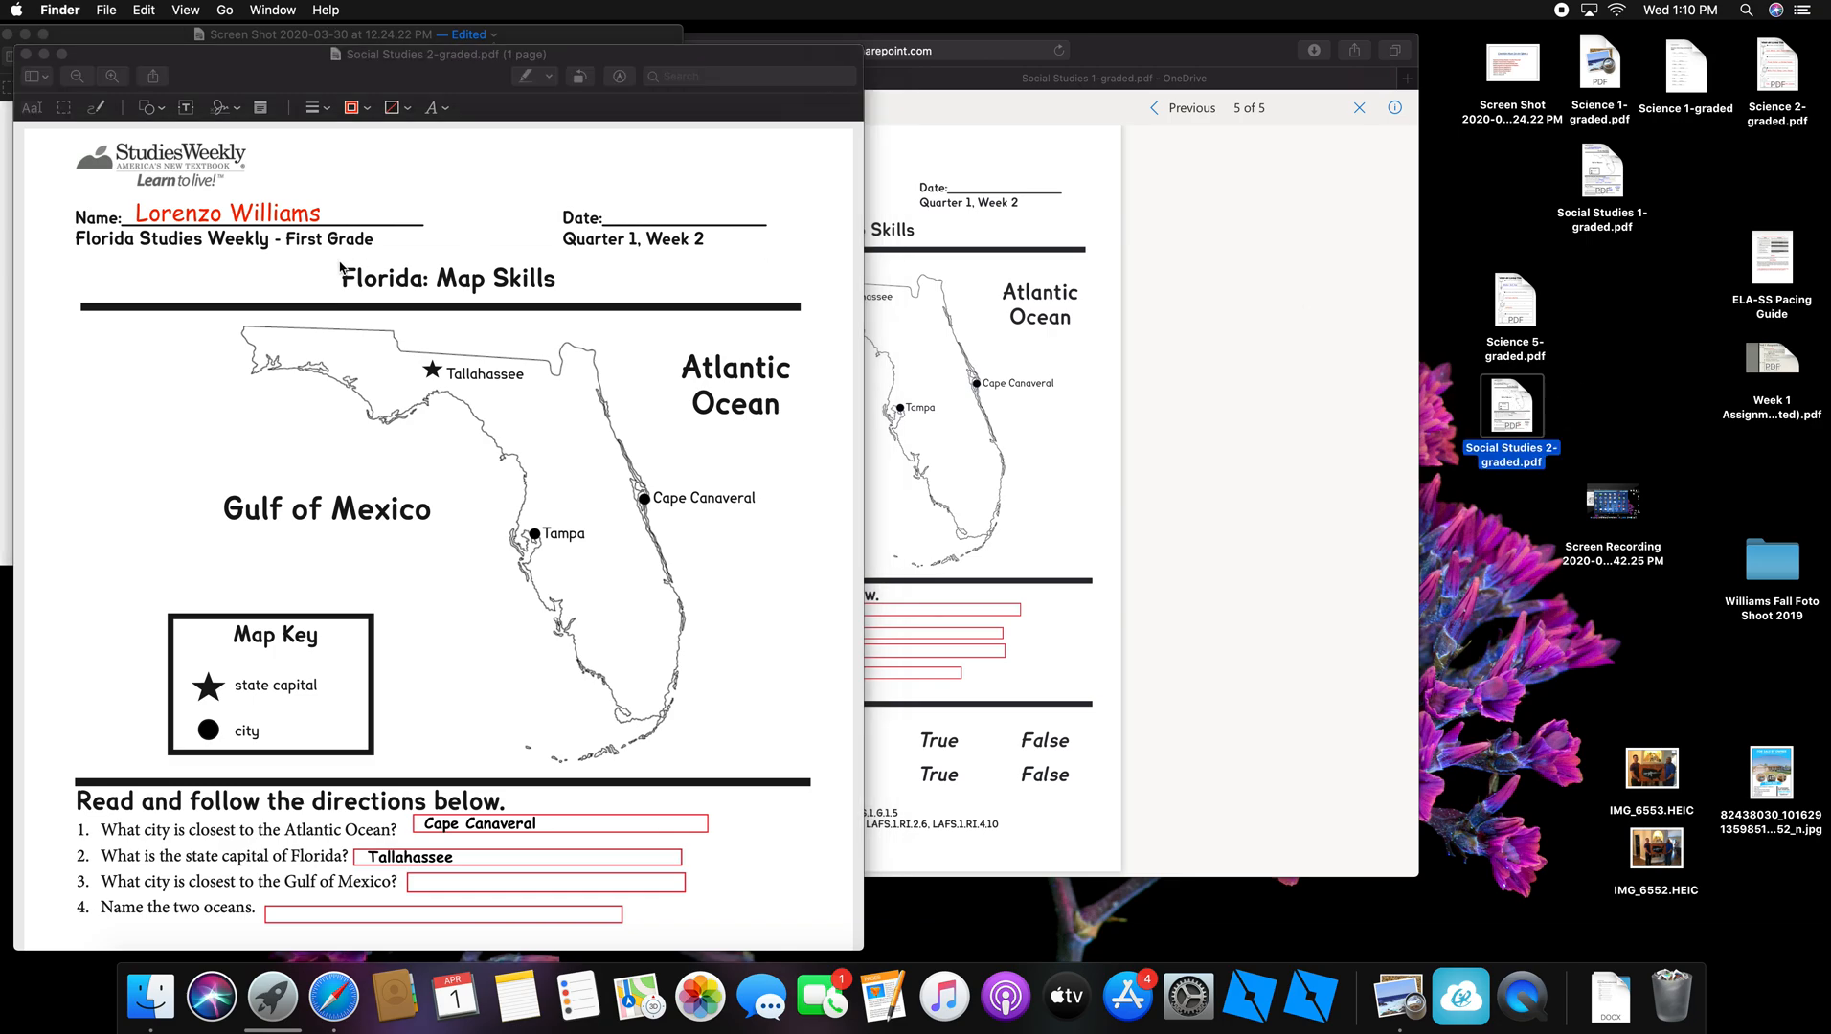
Step: Close the graded Social Studies 2 worksheet and bring Safari's Okaloosa County SD My Apps page forward
left_click(26, 55)
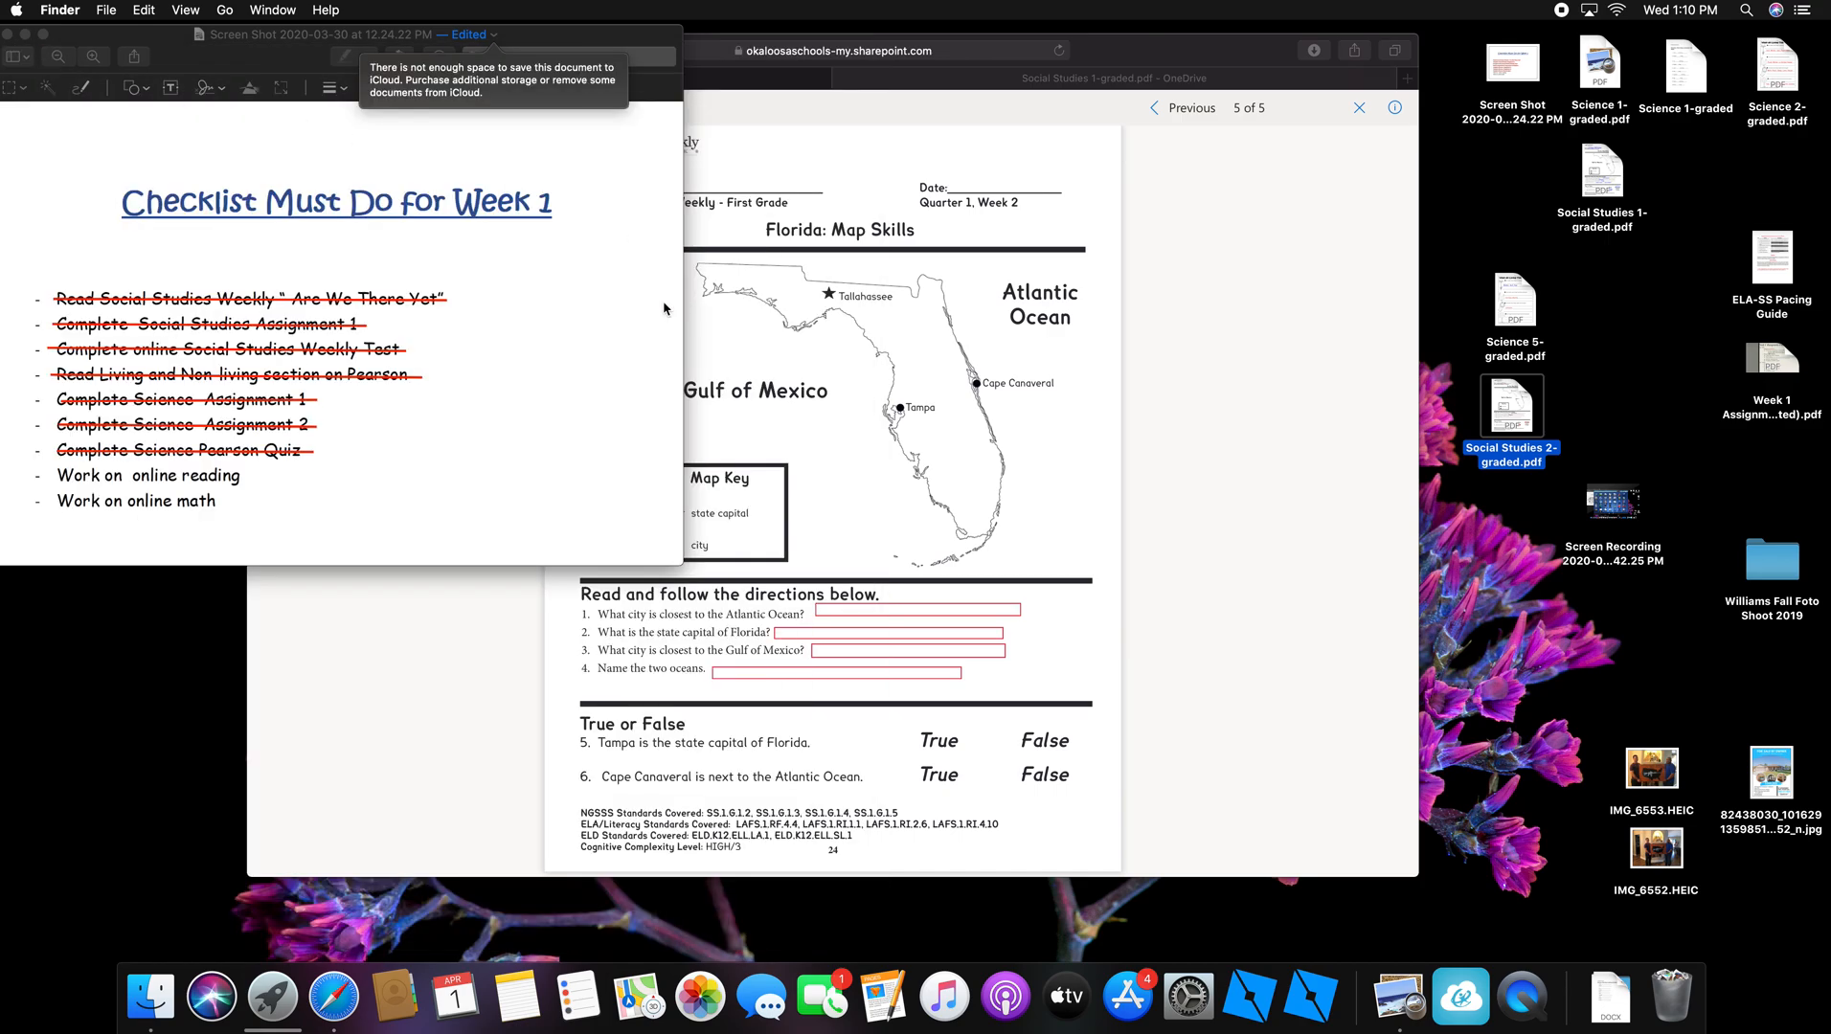
left_click(1058, 59)
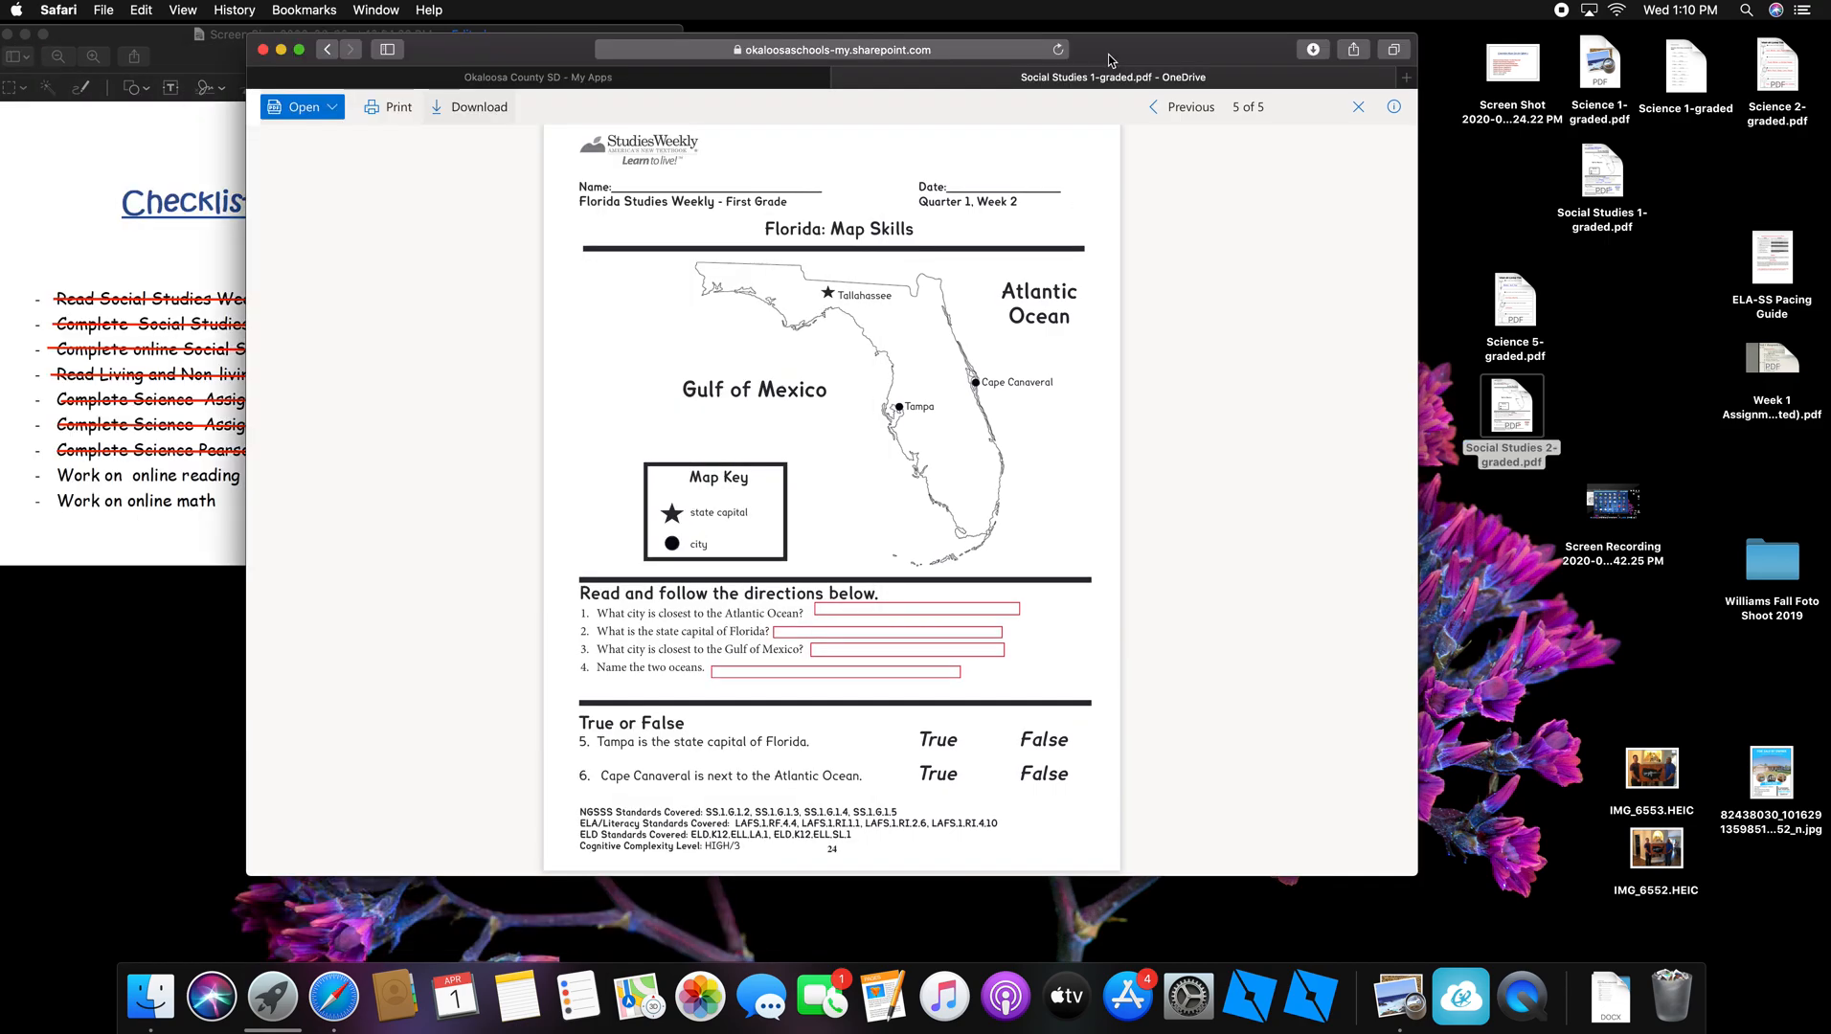
left_click(634, 78)
scroll(526, 670, "up", 2)
scroll(458, 646, "down", 2)
scroll(459, 648, "up", 1)
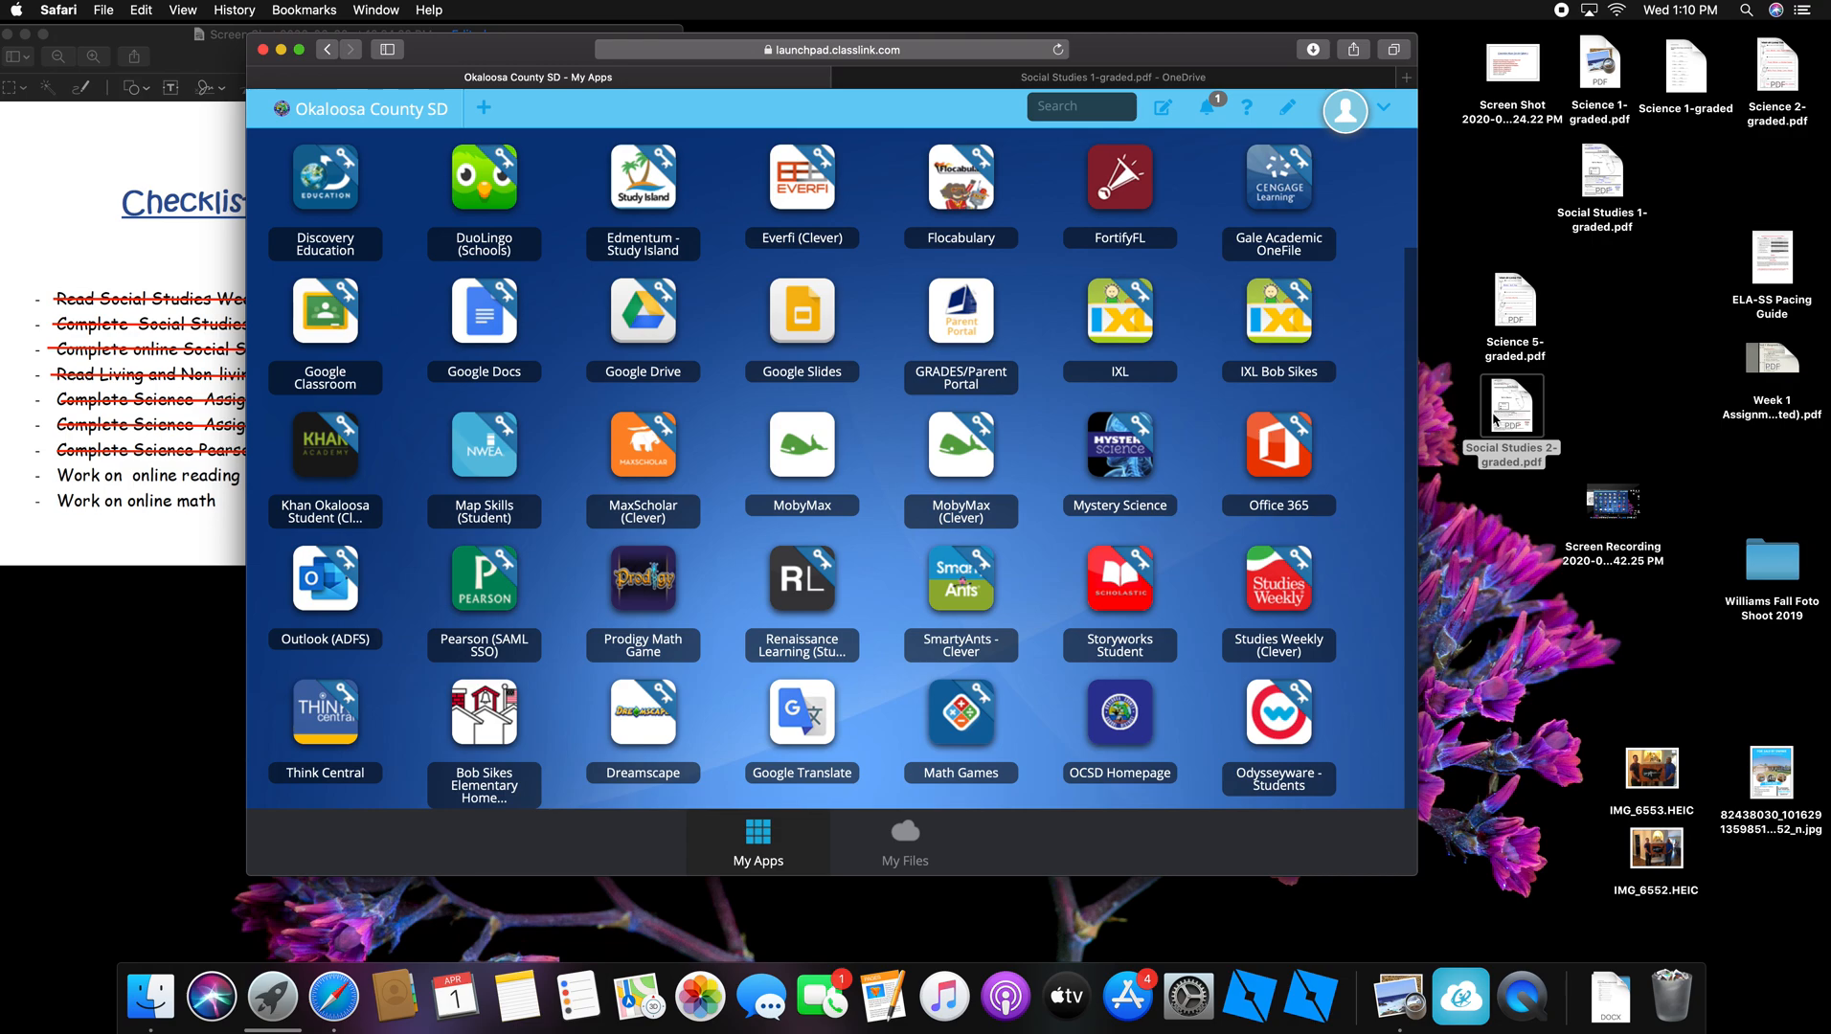
Step: Tidy the desktop so Social Studies 2-graded.pdf sits beneath Science 5-graded.pdf
left_click(1506, 308)
left_click_drag(1506, 309, 1538, 429)
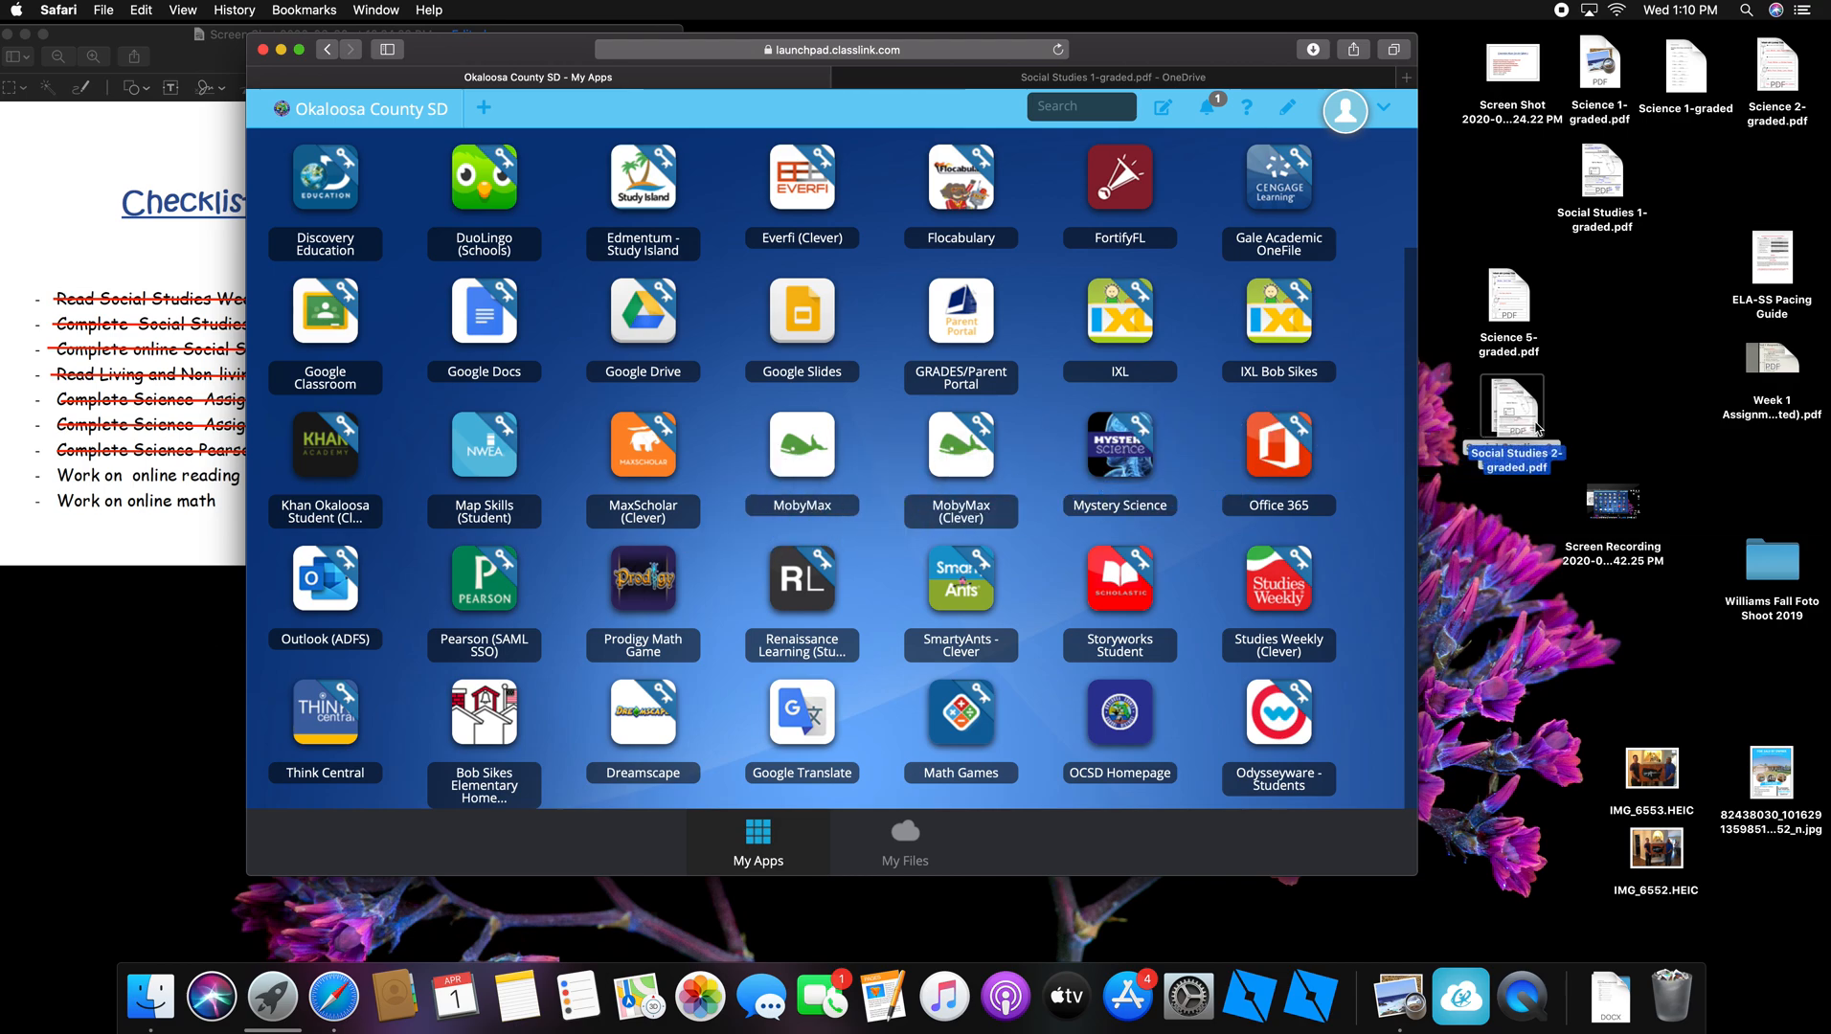
left_click(1651, 358)
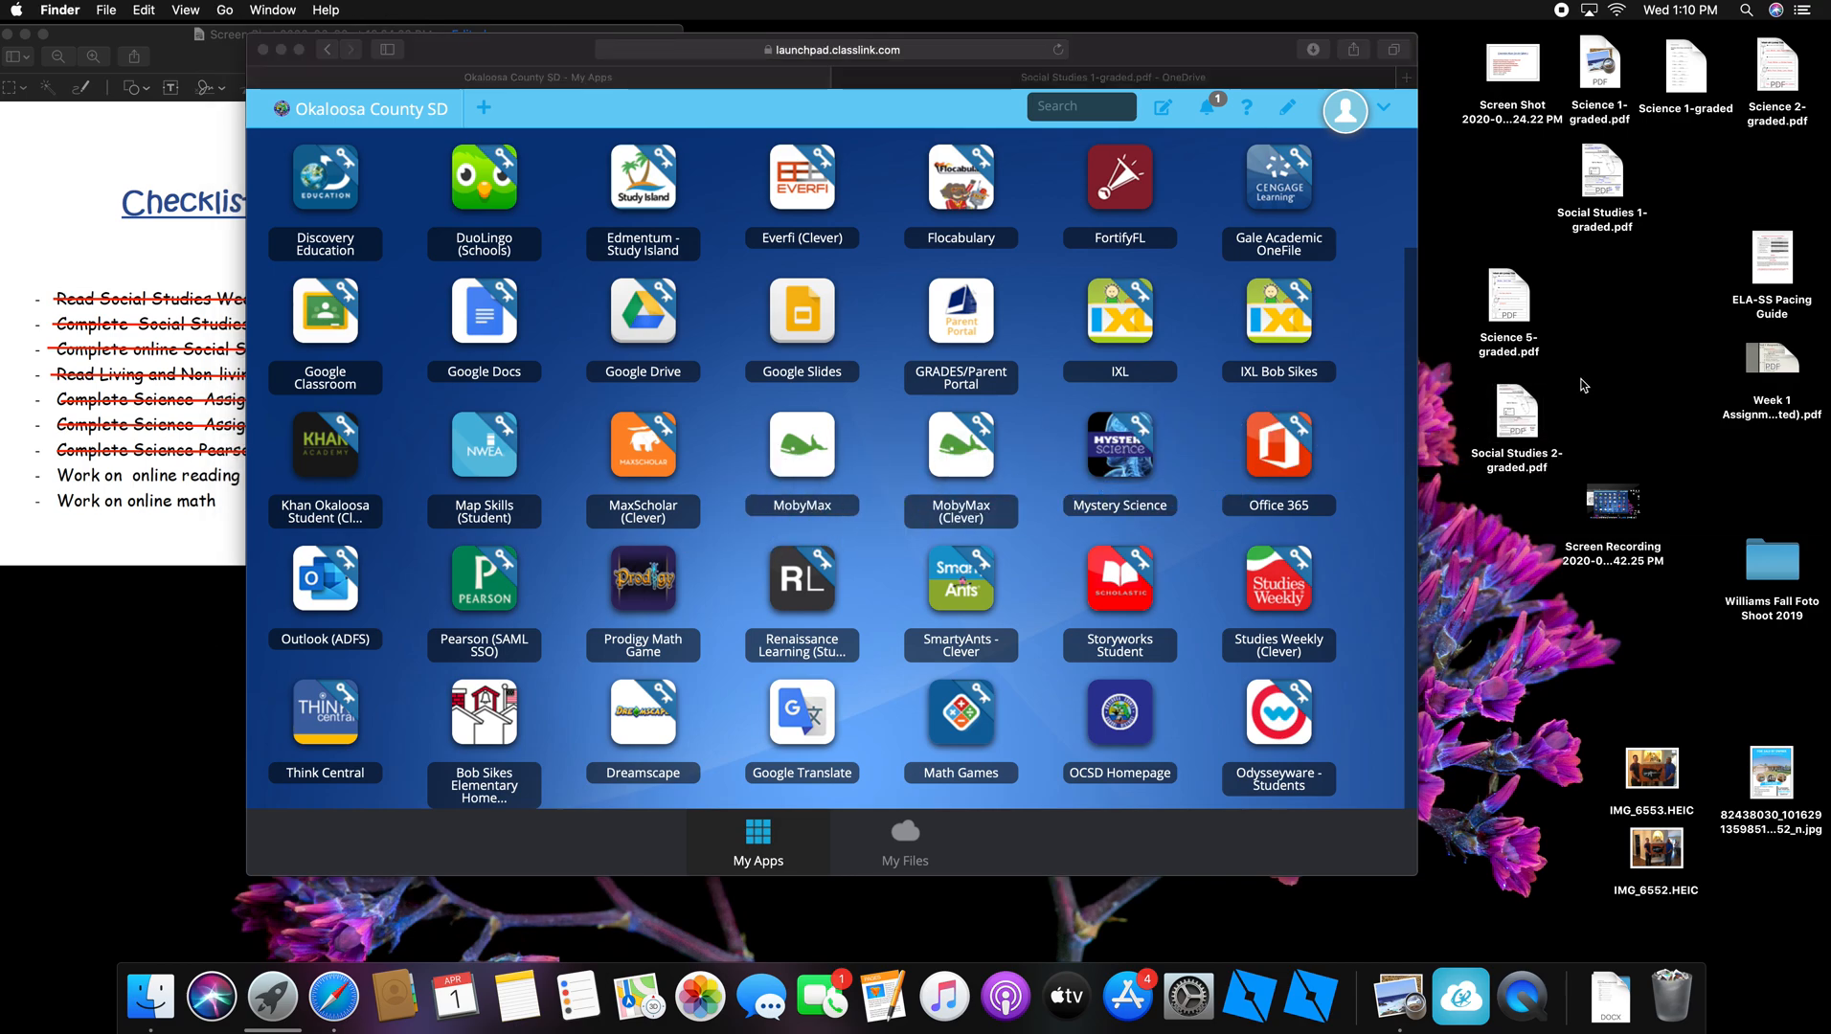